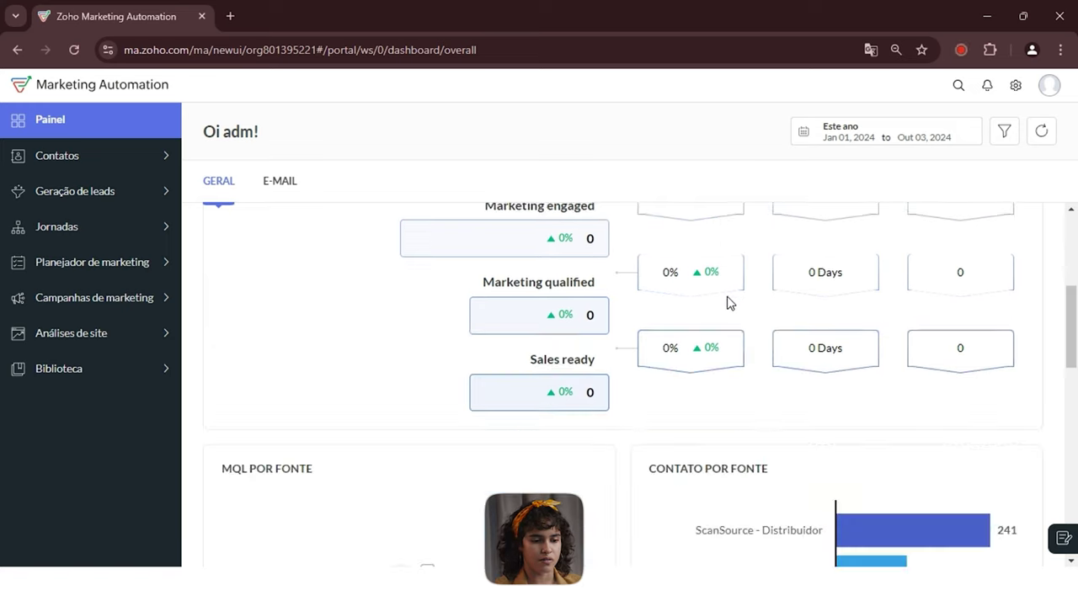
# Review the general dashboard's reports on lead stages, contact sources, revenue and contact life cycle.
pyautogui.scroll(-1, 724, 312)
pyautogui.scroll(1, 724, 313)
pyautogui.scroll(-1, 722, 317)
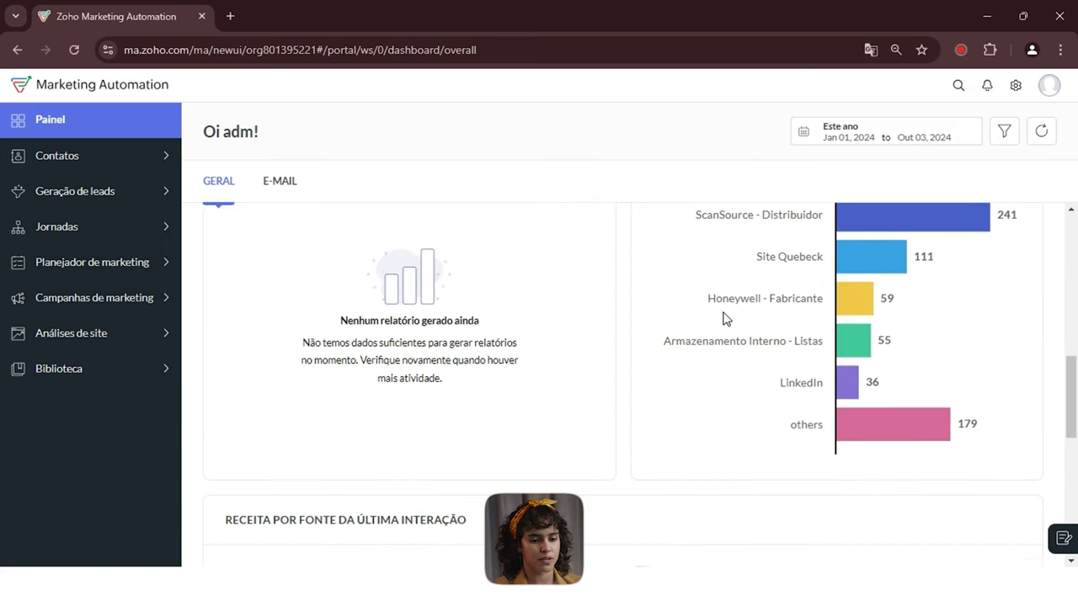
pyautogui.scroll(-3, 760, 323)
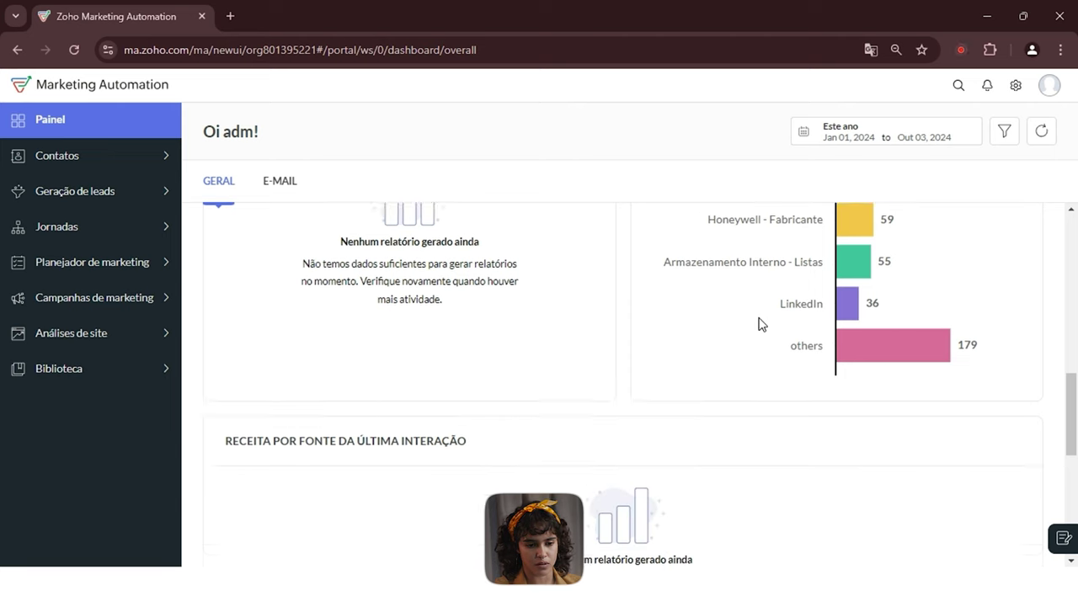
pyautogui.scroll(-4, 760, 324)
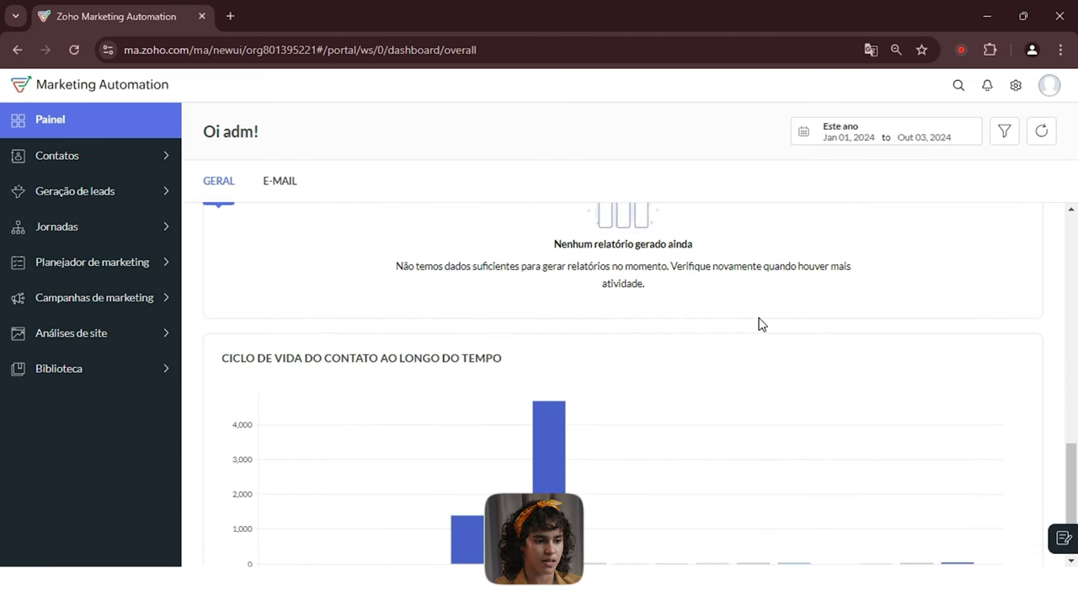
# Open the contacts dashboard and review its summary by timeline, stage, source and location.
pyautogui.click(99, 159)
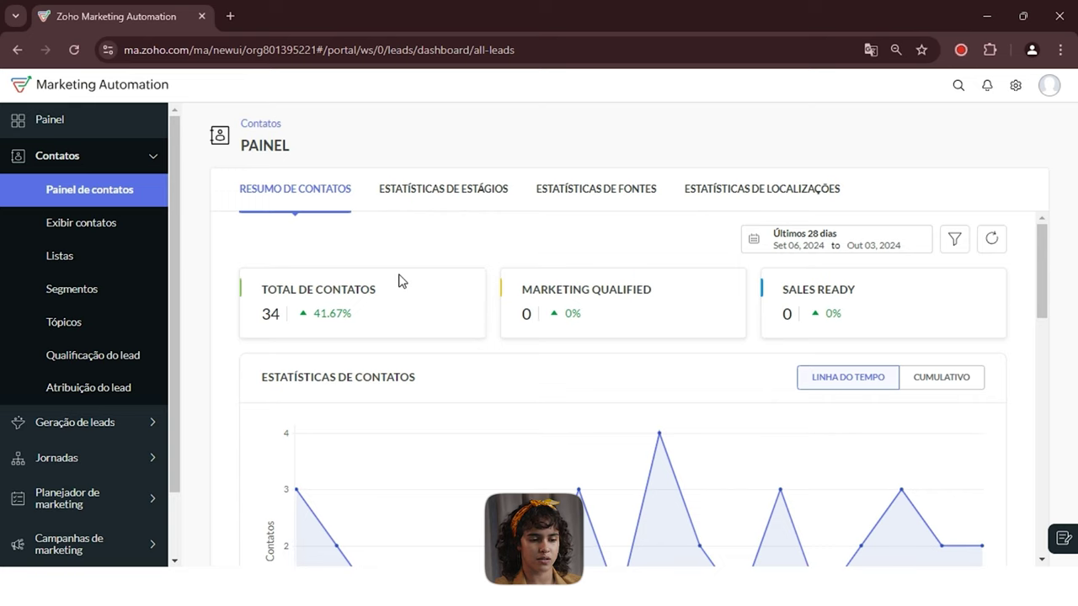
pyautogui.scroll(-2, 410, 292)
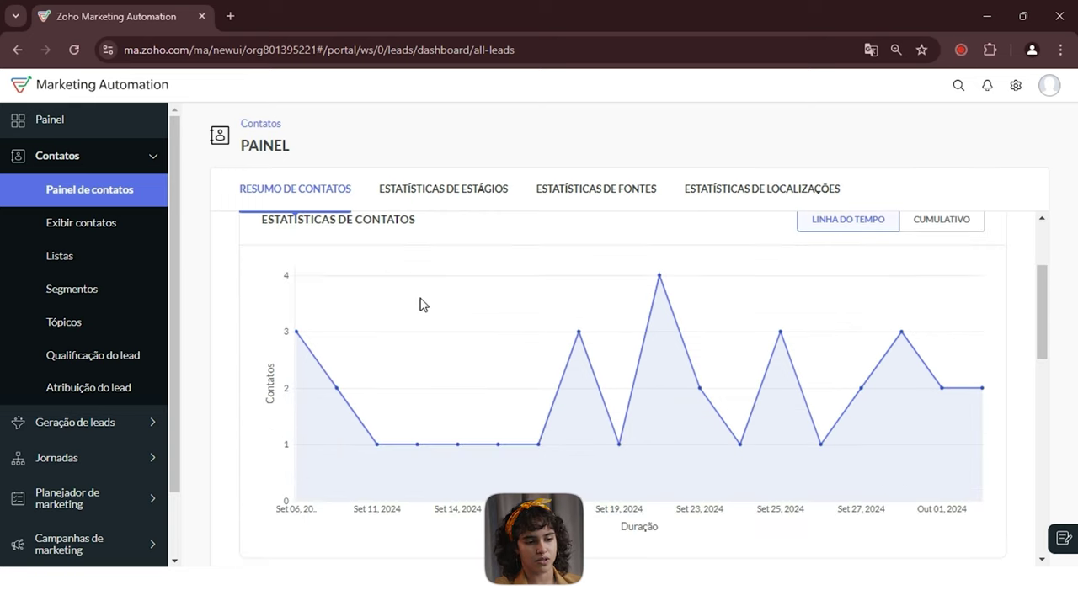
pyautogui.scroll(-1, 423, 305)
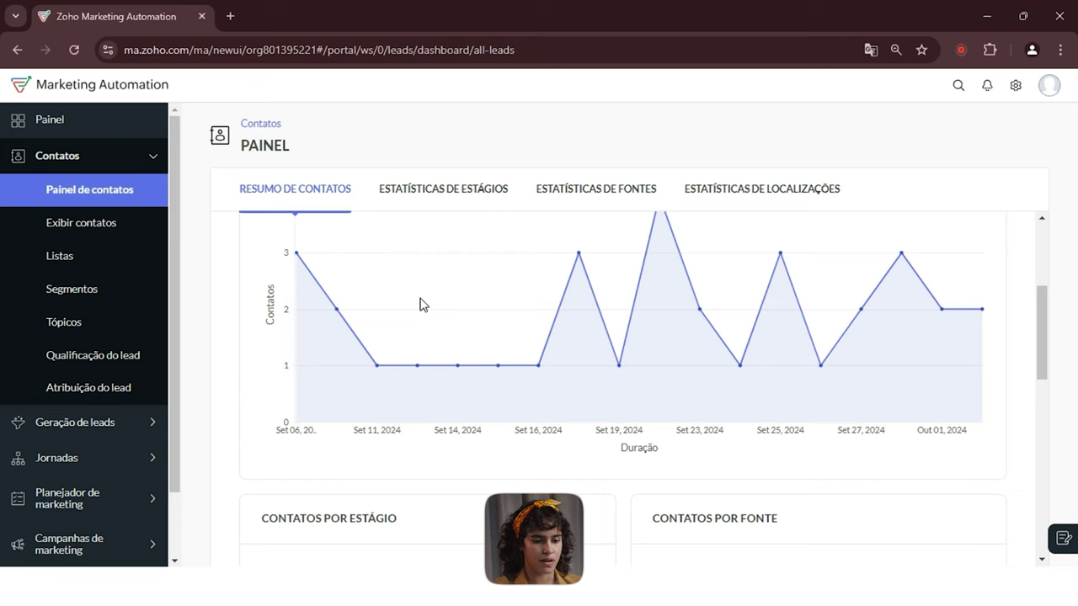
pyautogui.scroll(-3, 423, 305)
pyautogui.scroll(-1, 423, 304)
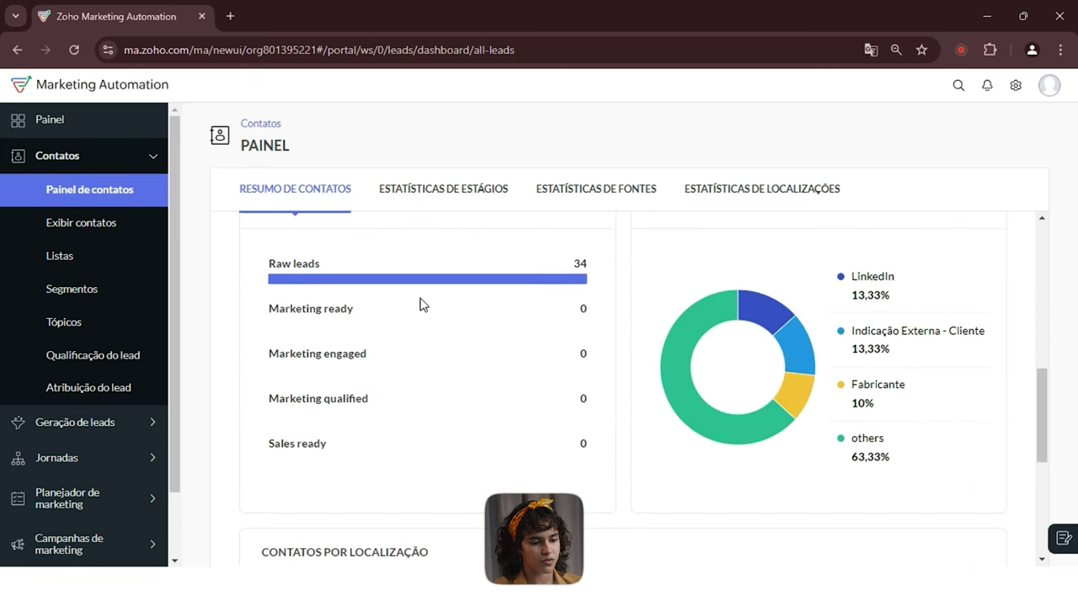
pyautogui.scroll(-3, 423, 304)
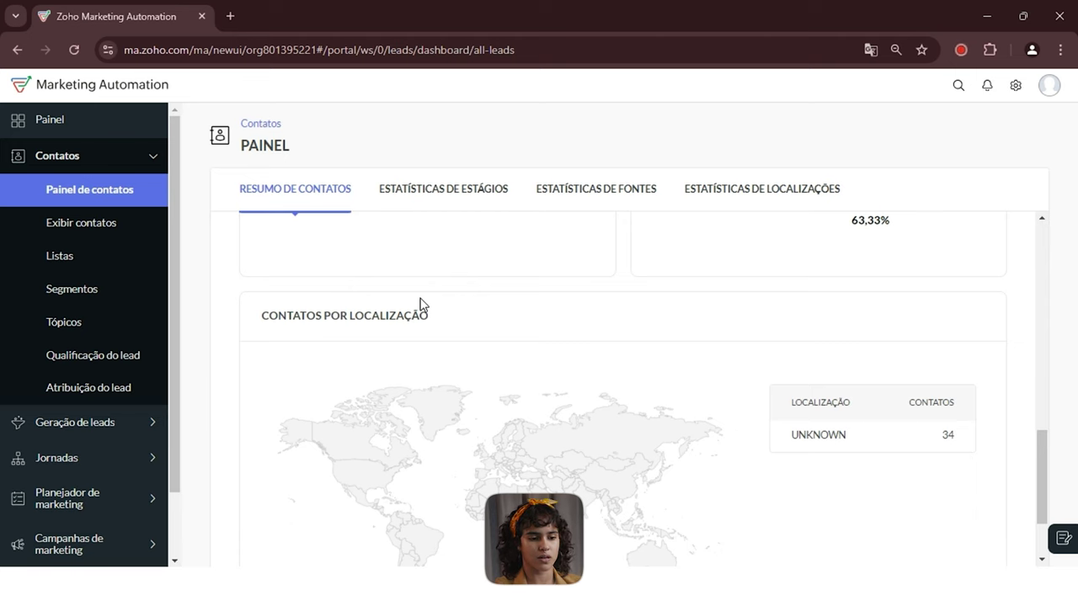
# Review the contacts dashboard's stage, source and location statistics.
pyautogui.click(449, 202)
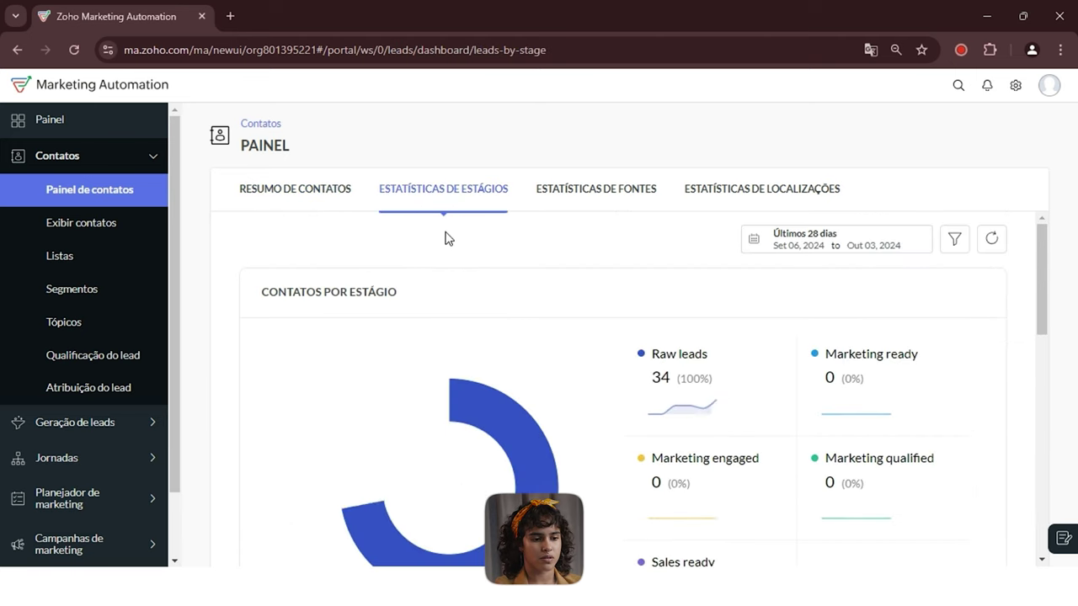
pyautogui.scroll(-1, 468, 363)
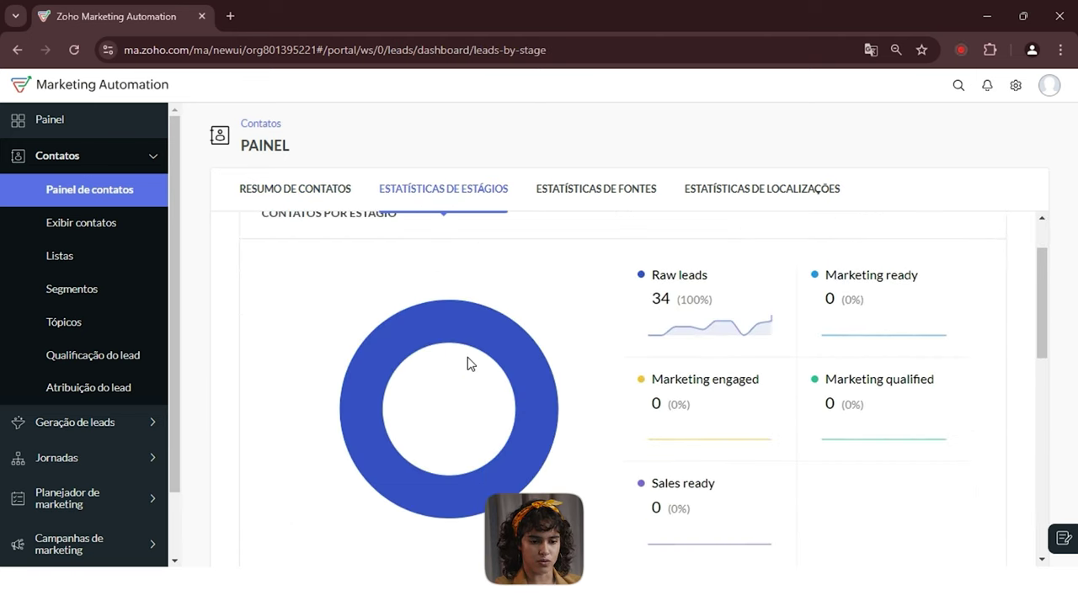
pyautogui.click(604, 199)
pyautogui.click(741, 199)
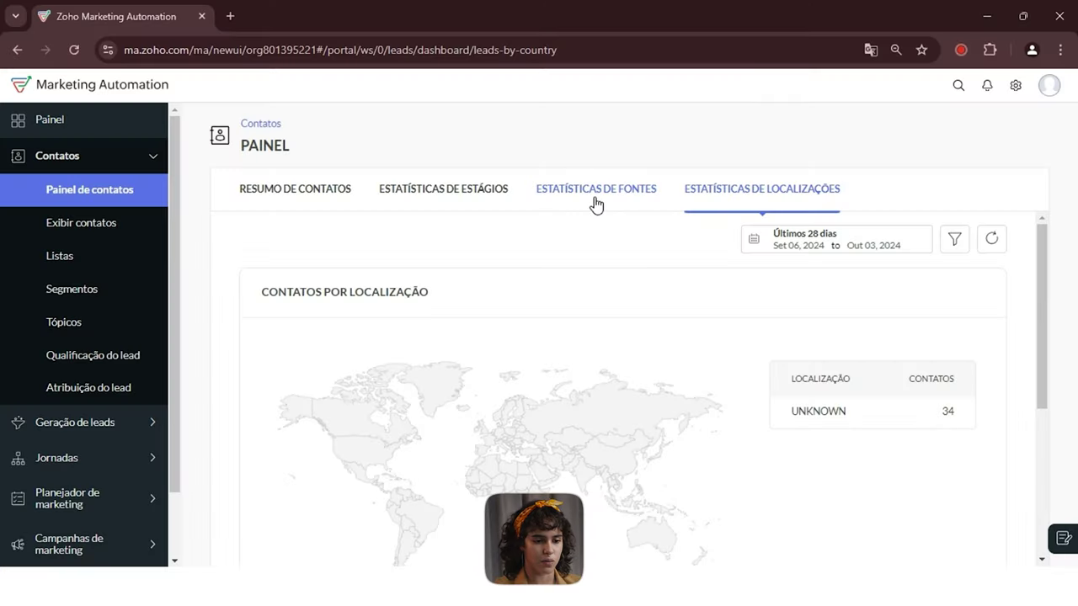
# View the list of all contacts and check the available options for adding contacts.
pyautogui.click(87, 236)
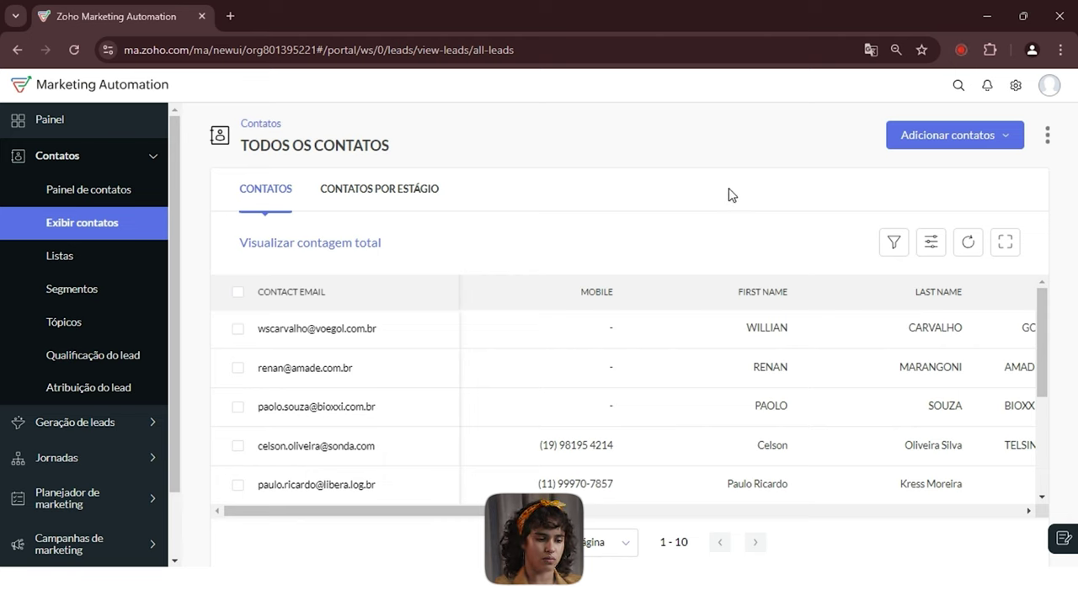
pyautogui.click(949, 143)
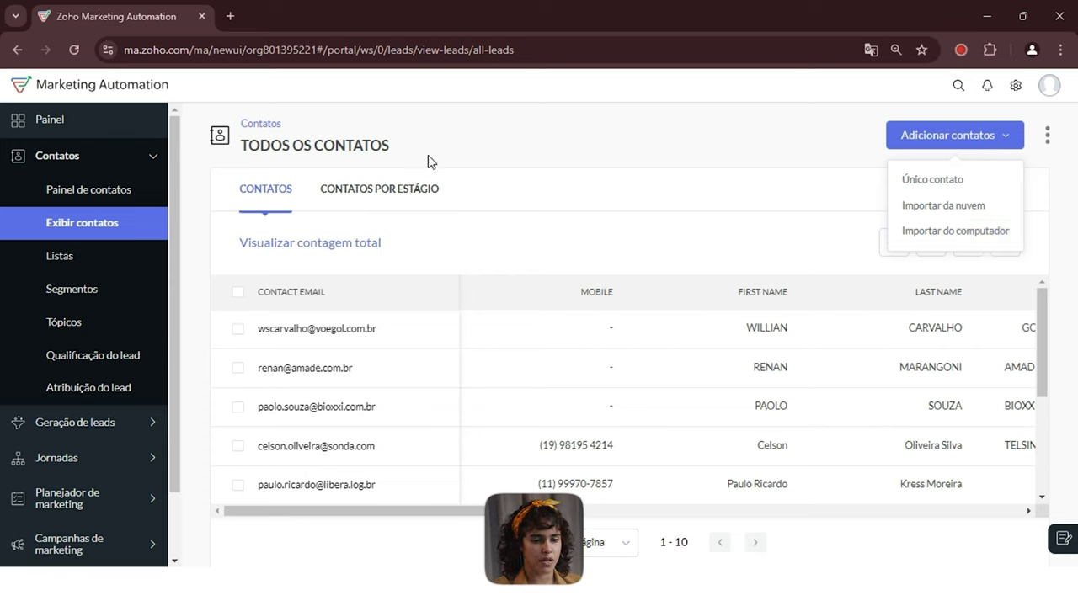
pyautogui.click(699, 160)
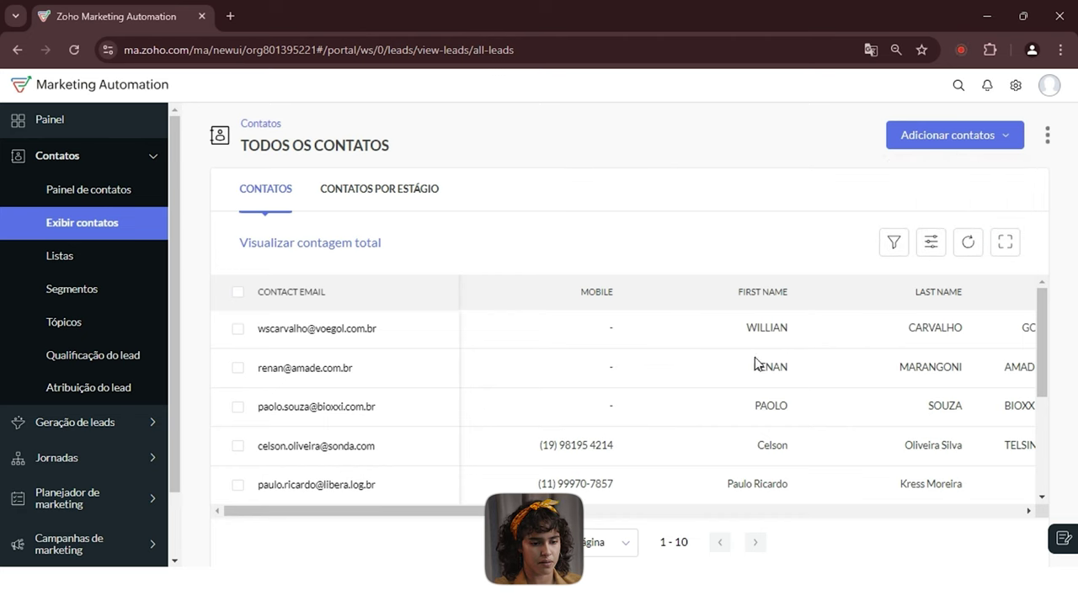
# Look through the contact lists, segments and topics pages of the contacts module.
pyautogui.click(82, 267)
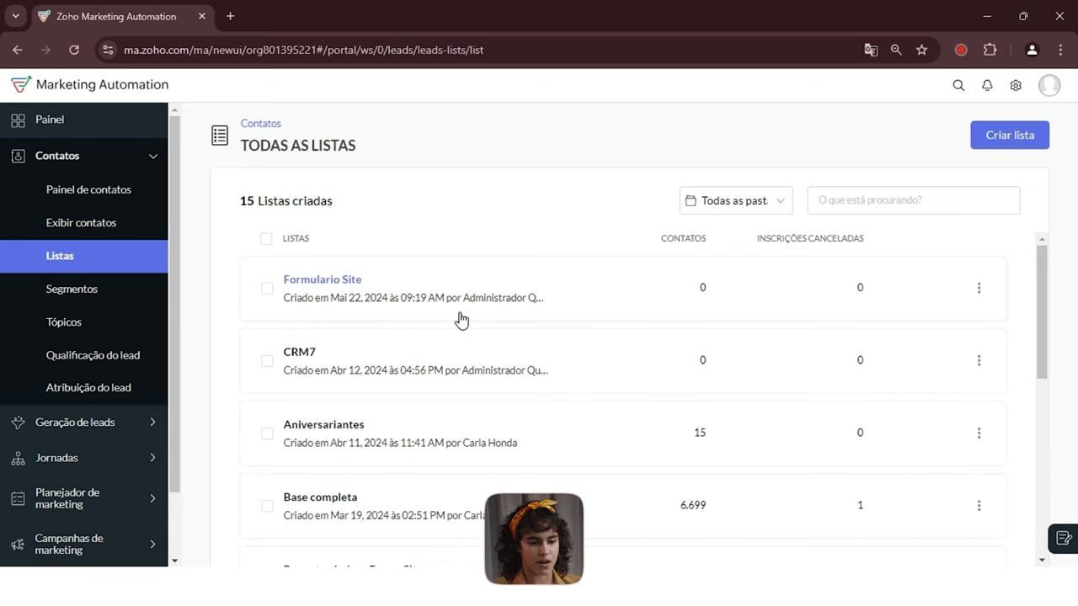
pyautogui.click(107, 297)
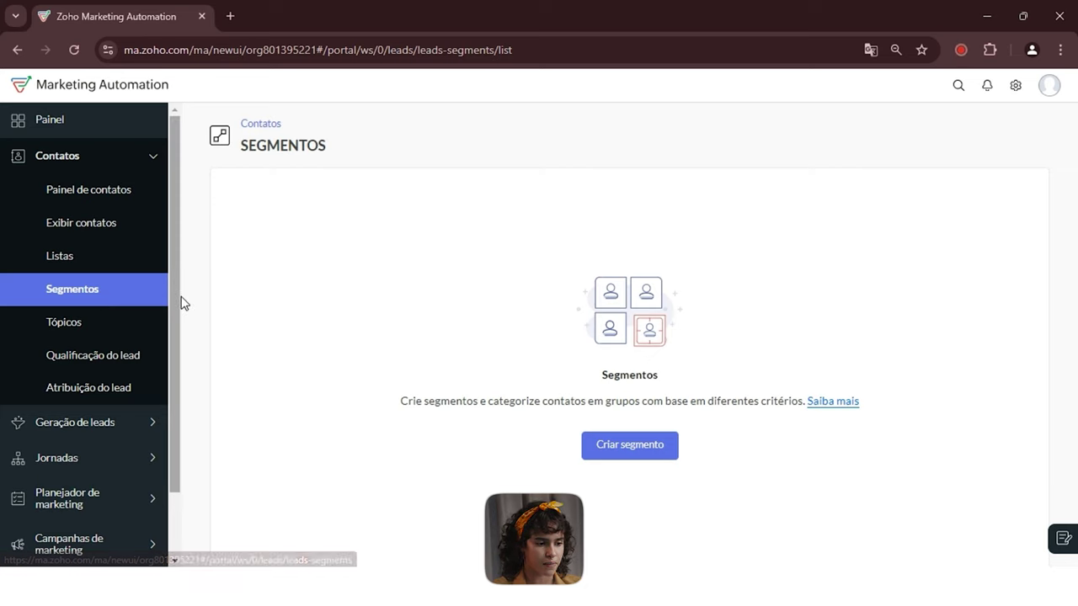
pyautogui.moveTo(175, 295); pyautogui.dragTo(180, 330)
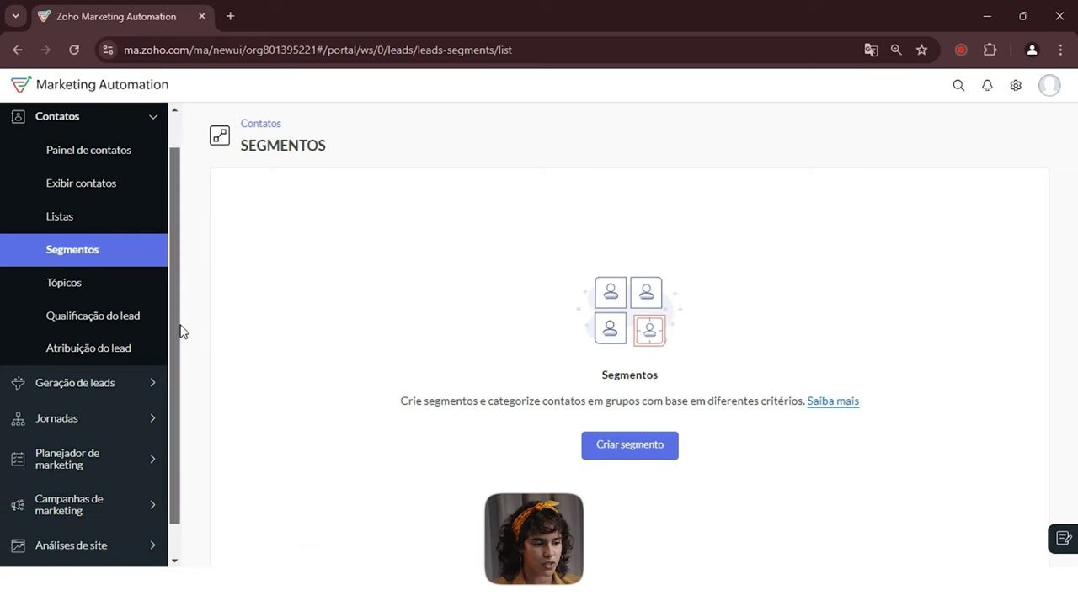
pyautogui.click(73, 293)
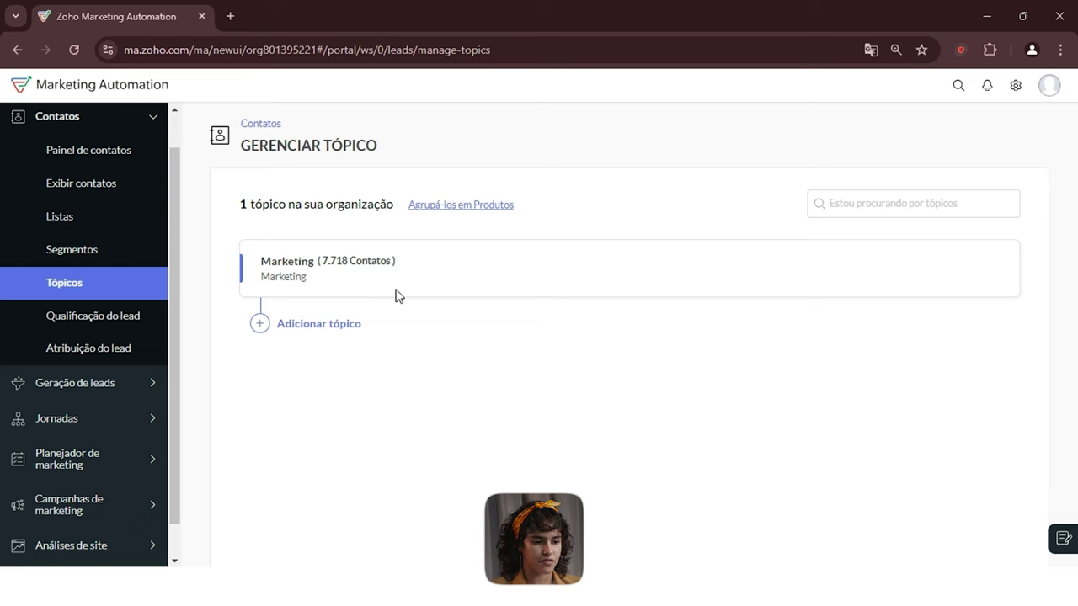
# Examine the lead qualification settings, covering the scoring rules for site activities and e-mail campaigns and the lead stages.
pyautogui.click(111, 320)
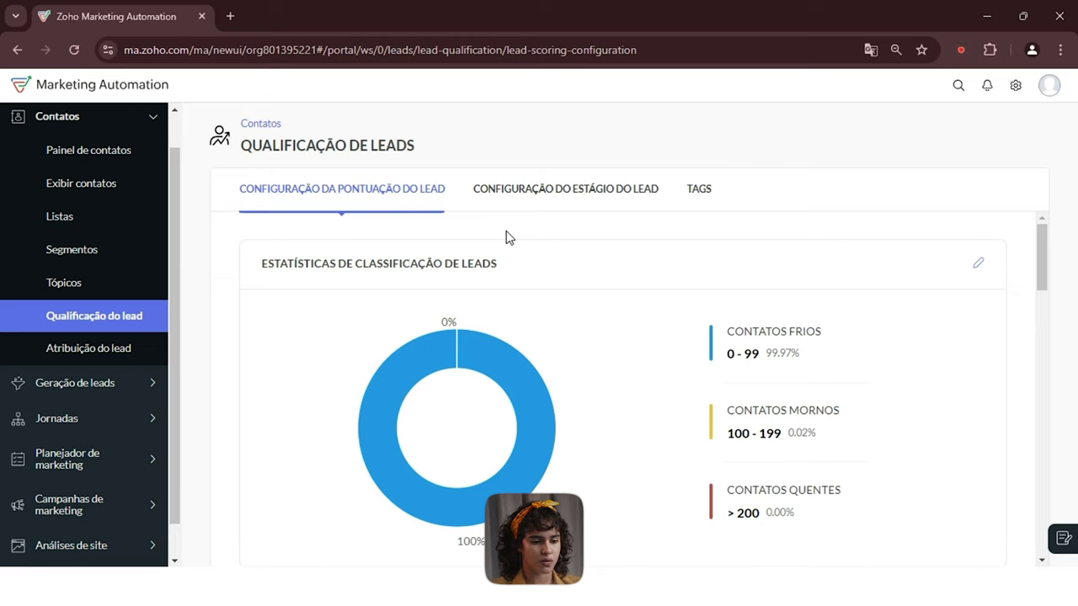
pyautogui.scroll(-2, 569, 272)
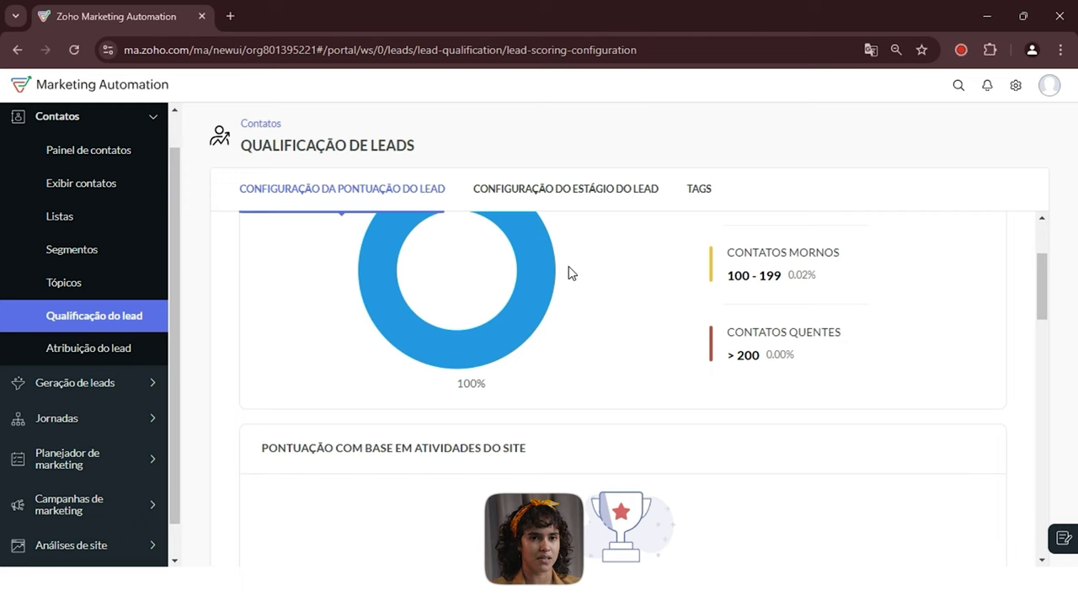
pyautogui.scroll(-2, 569, 272)
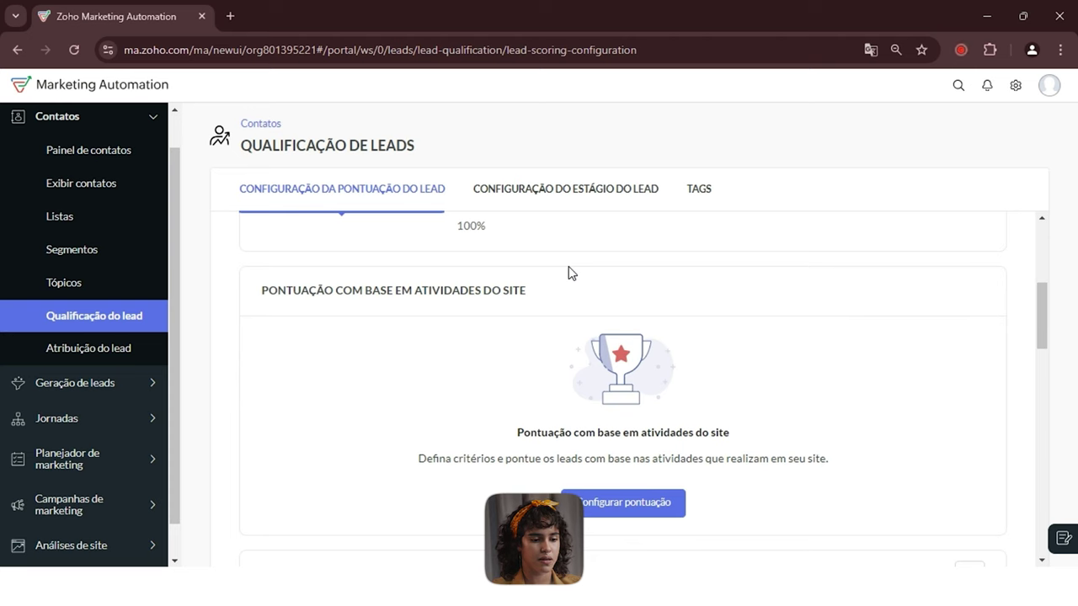
pyautogui.scroll(-5, 568, 273)
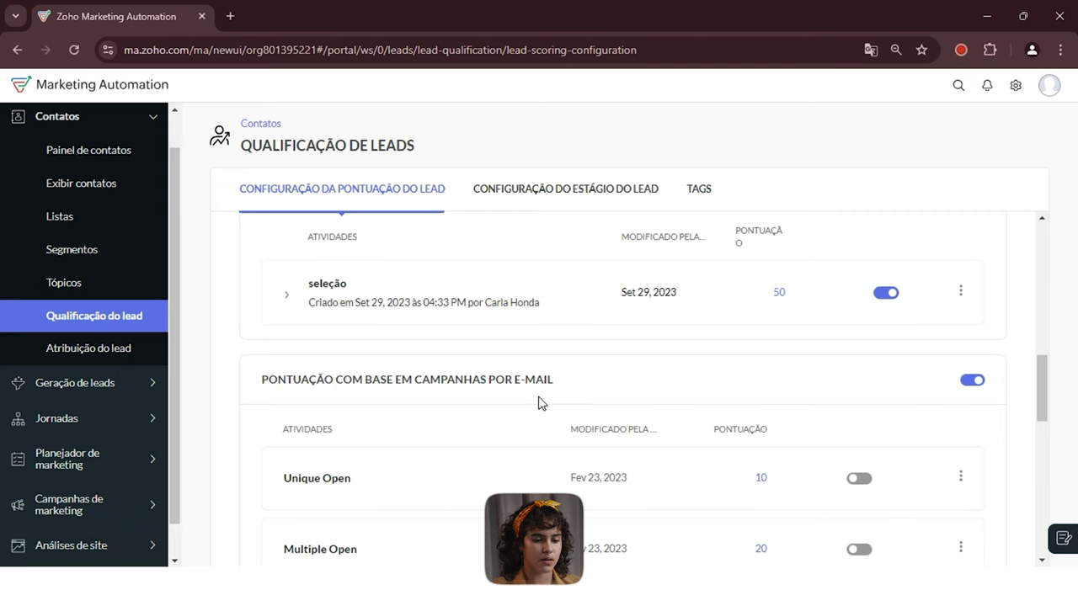
pyautogui.scroll(-2, 648, 403)
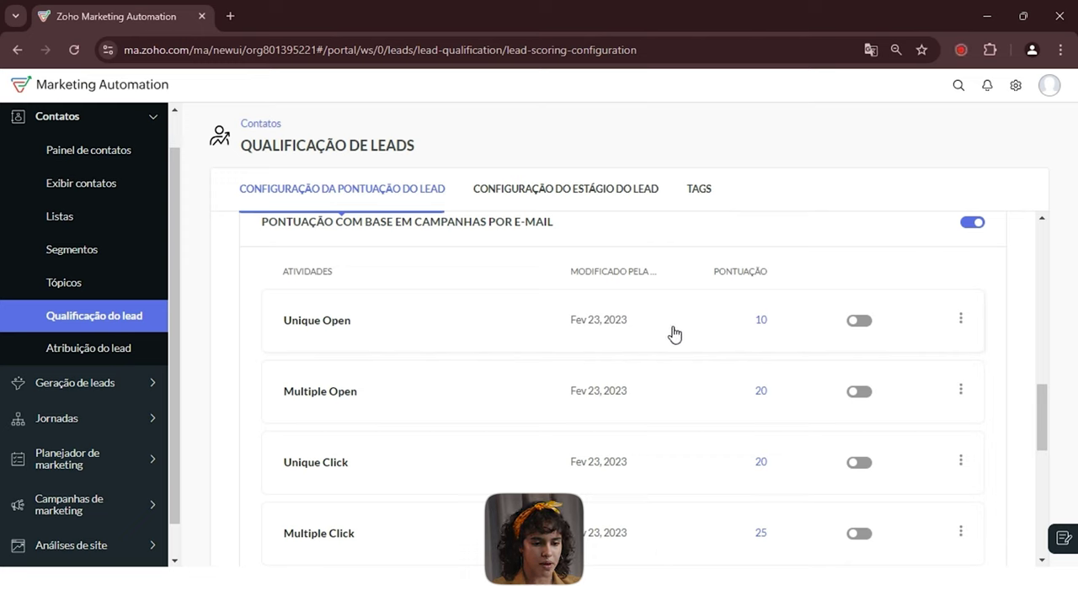
pyautogui.scroll(10, 668, 349)
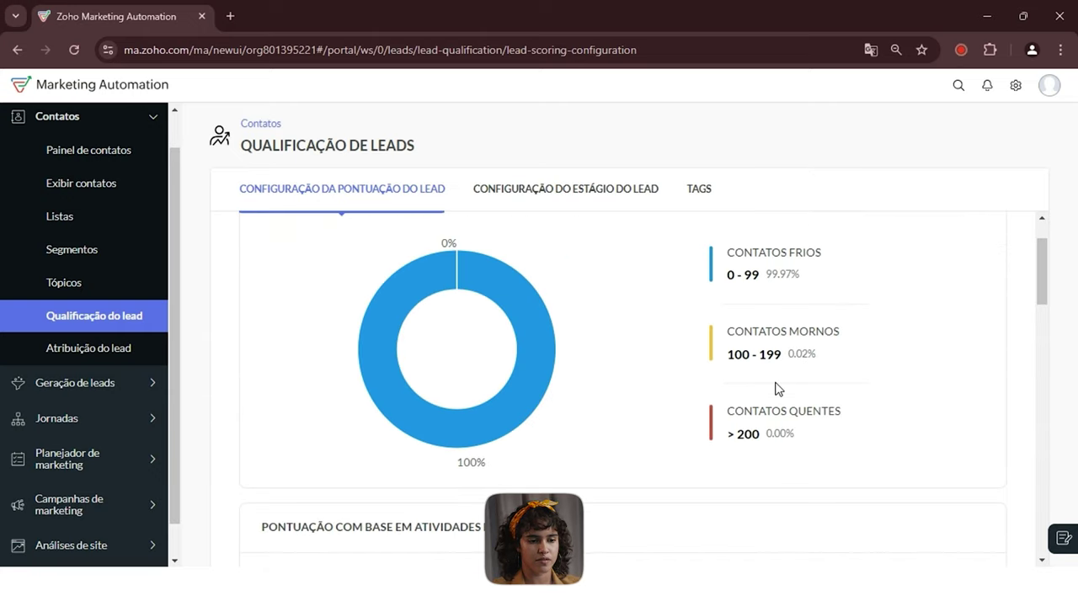
pyautogui.click(608, 202)
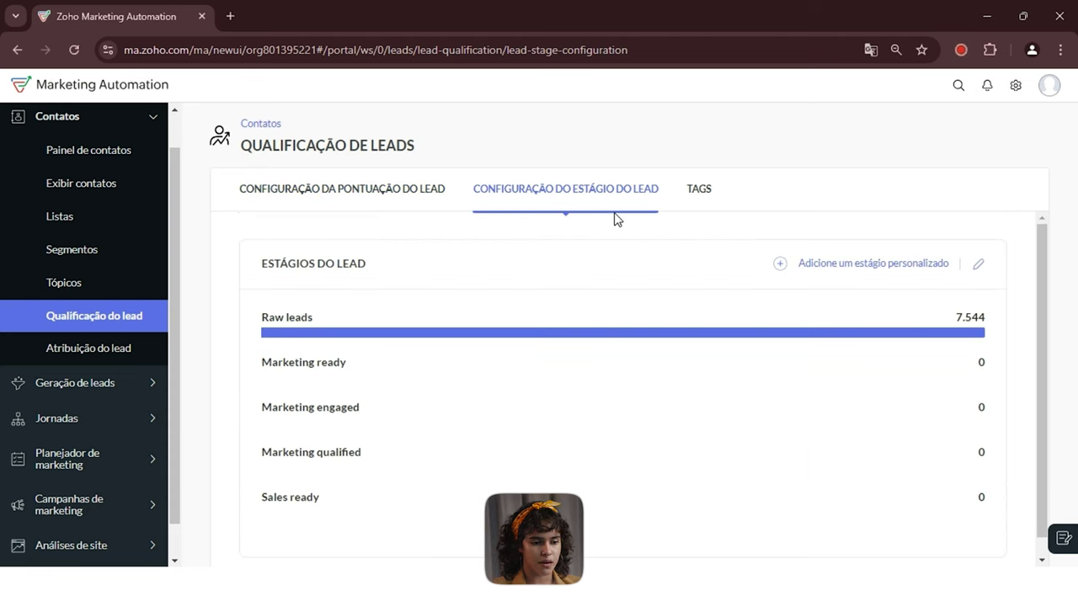
pyautogui.scroll(-1, 695, 289)
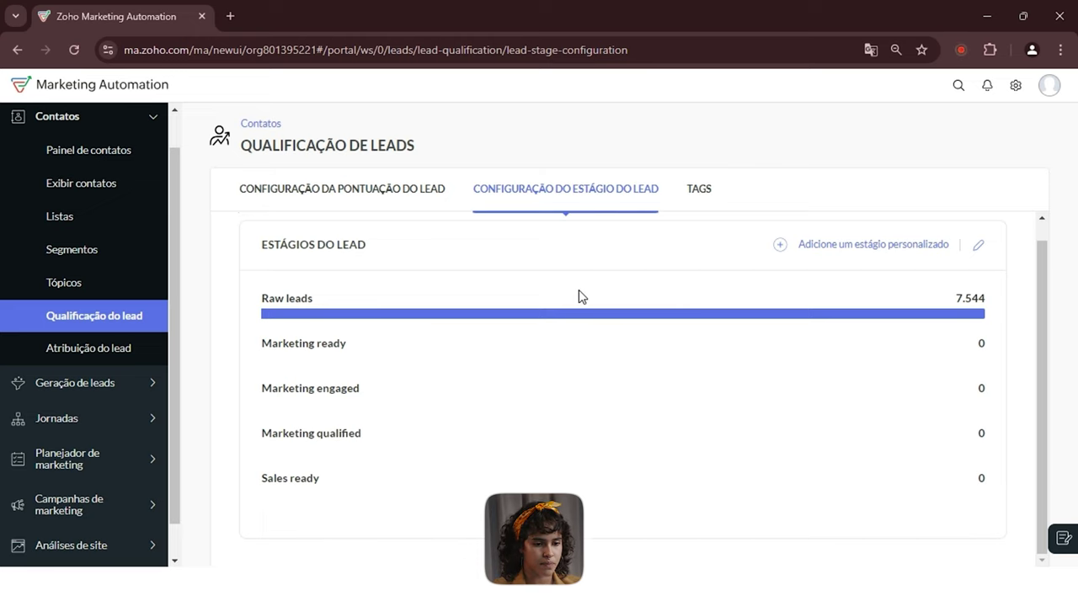
# Review the lead qualification tags and the lead attribution reports page.
pyautogui.click(693, 195)
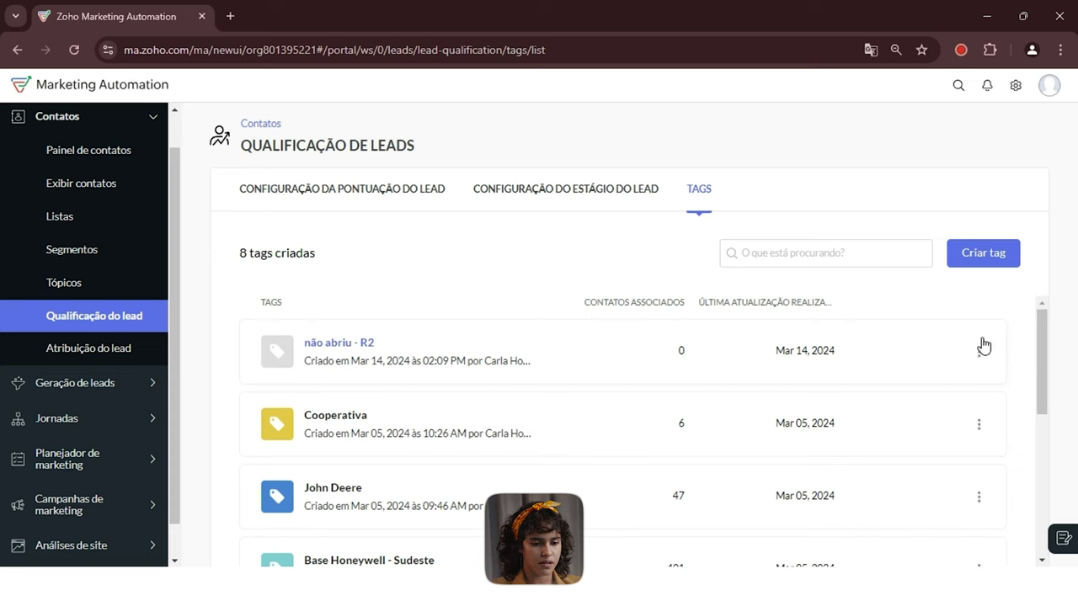
pyautogui.scroll(-3, 982, 344)
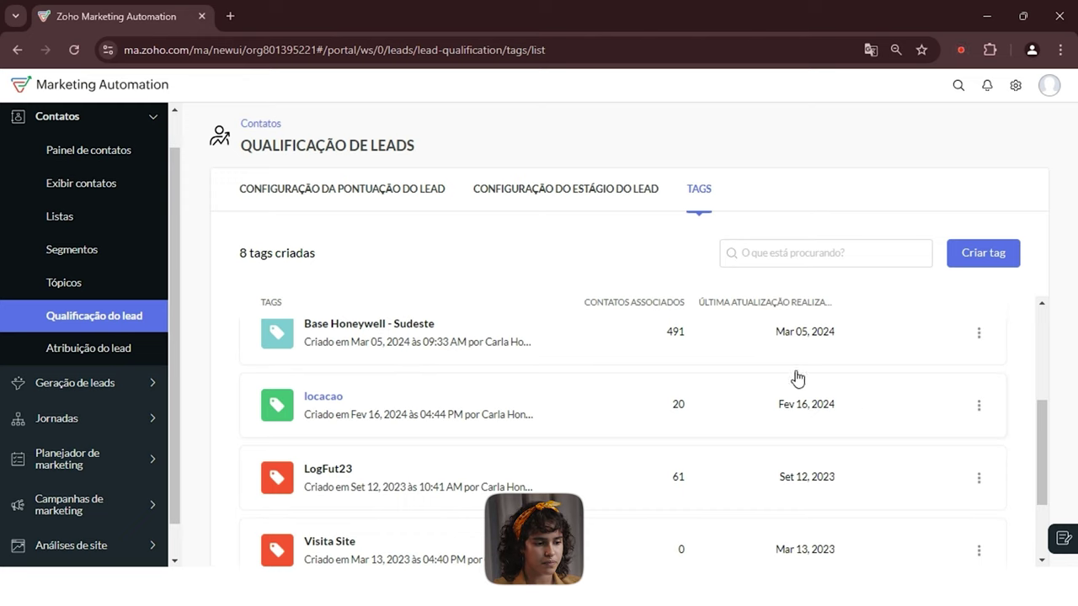
pyautogui.click(104, 352)
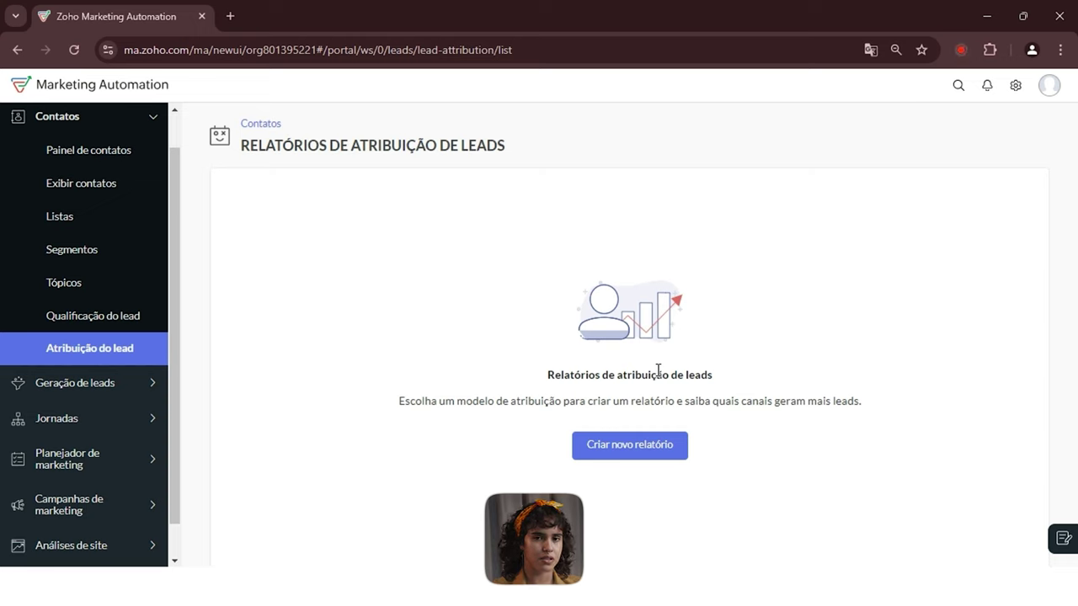
# Start a new signup form in the lead generation module, name it "exemplo formulario" and proceed to template selection.
pyautogui.click(124, 384)
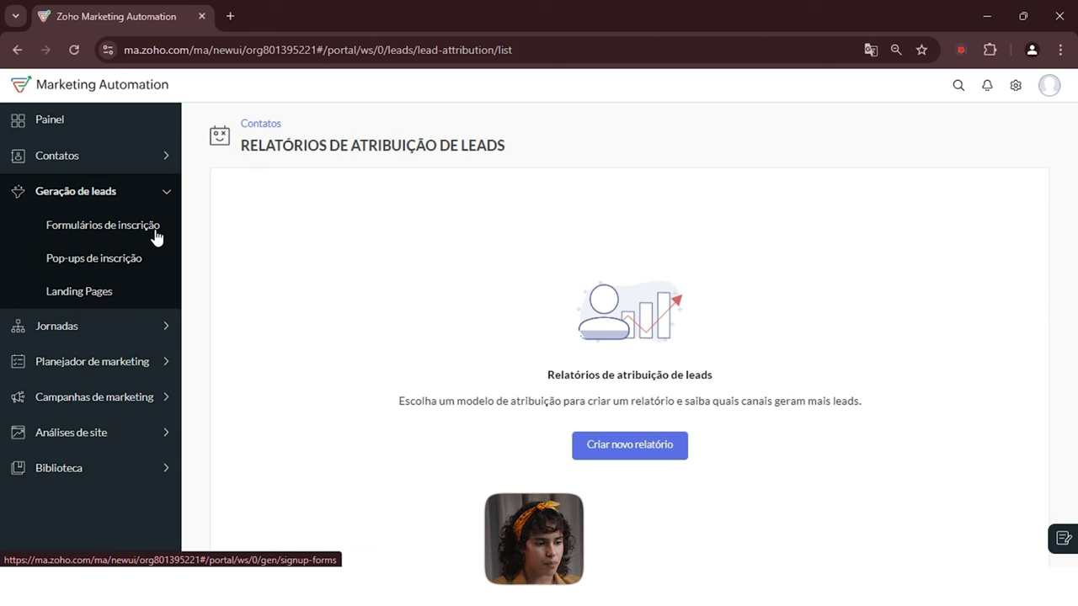
pyautogui.click(155, 237)
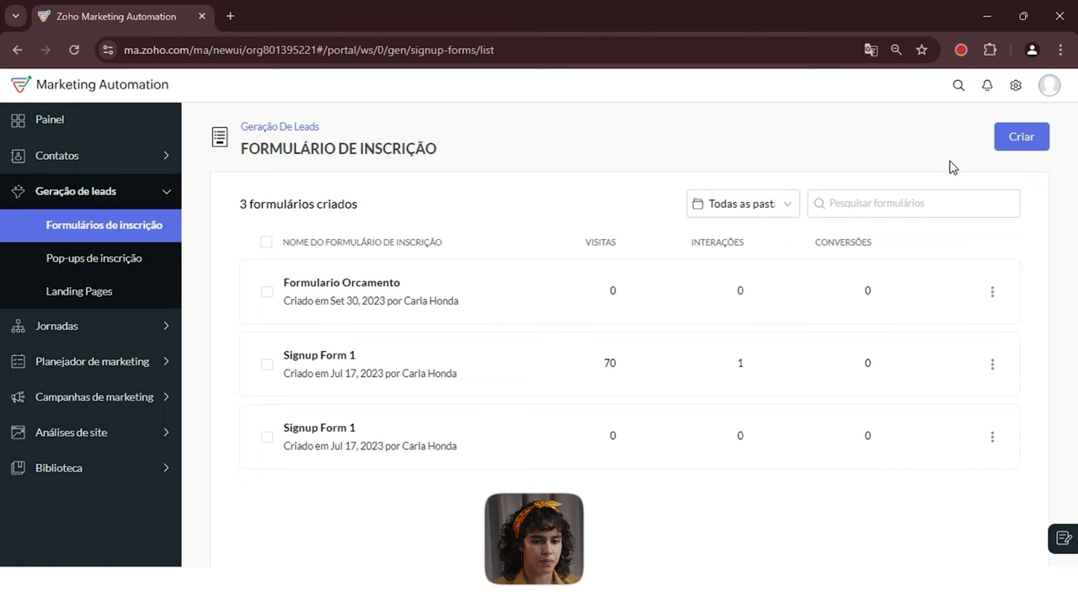
pyautogui.click(1020, 138)
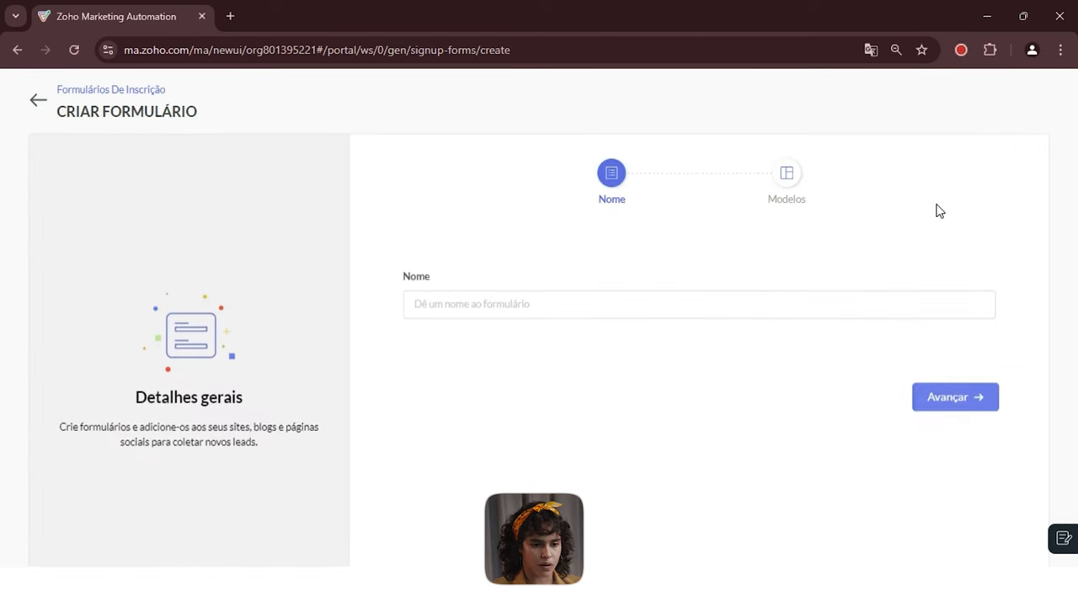
pyautogui.click(460, 287)
pyautogui.write('exemplo formulario')
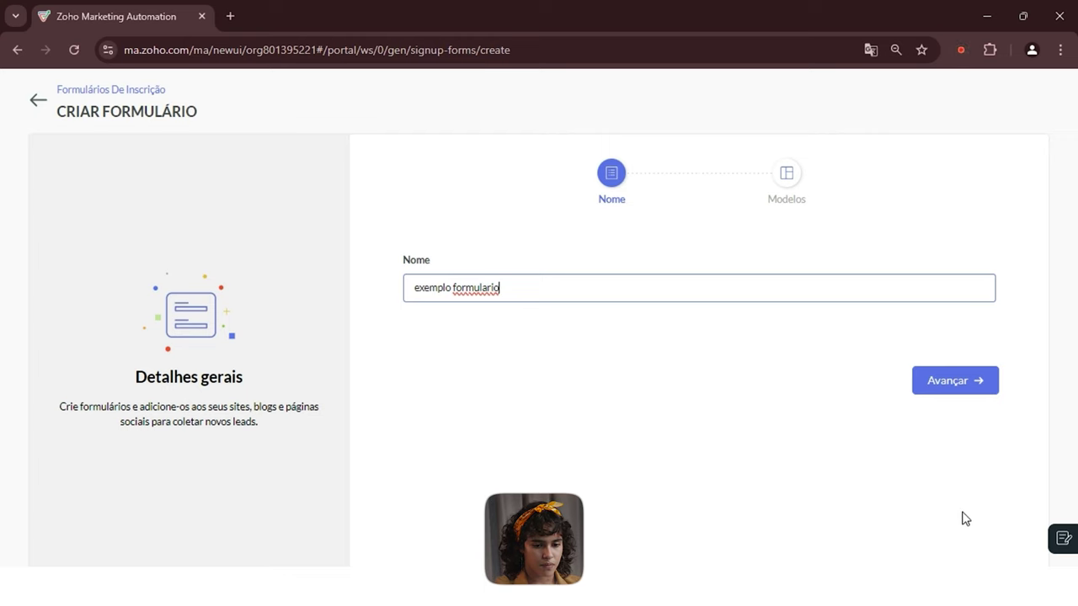
pyautogui.click(982, 378)
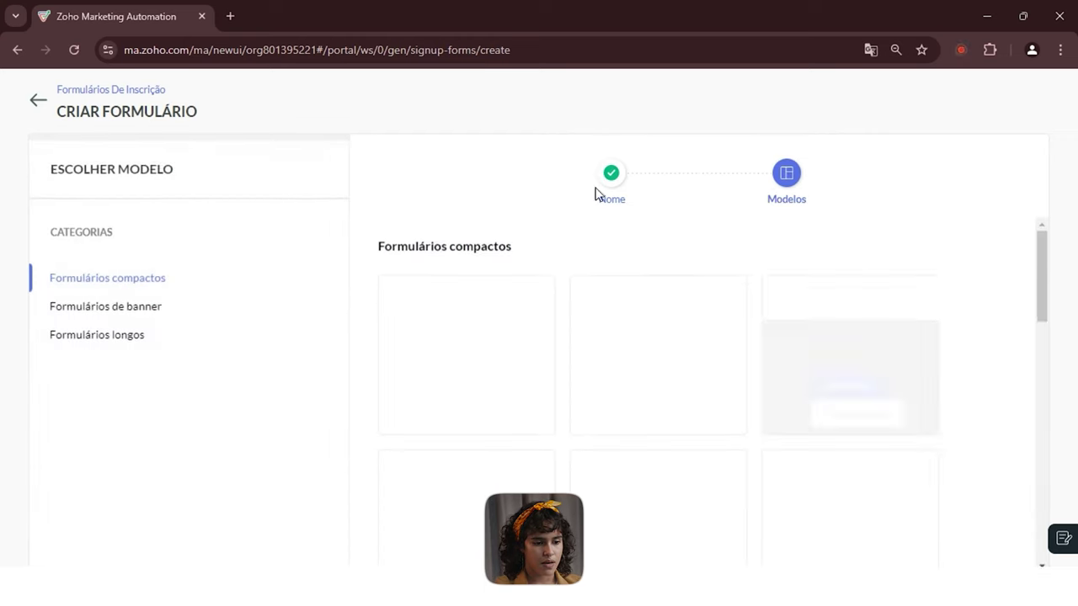
# Browse the compact, banner and long form templates and choose the blue "Join our newsletter" long form for the signup form.
pyautogui.scroll(-10, 960, 317)
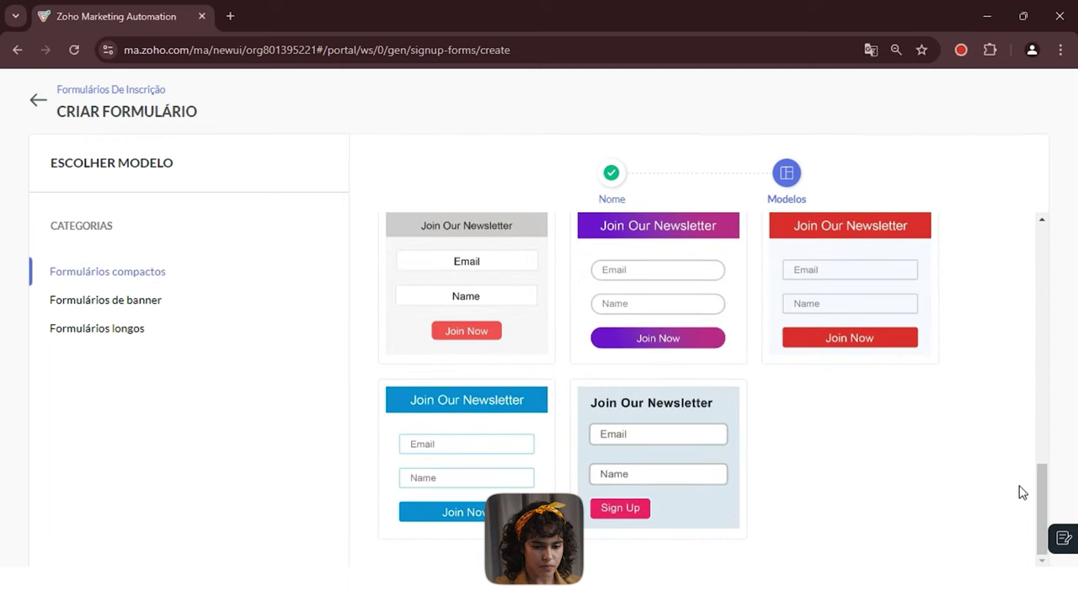
pyautogui.scroll(5, 1042, 472)
pyautogui.click(93, 302)
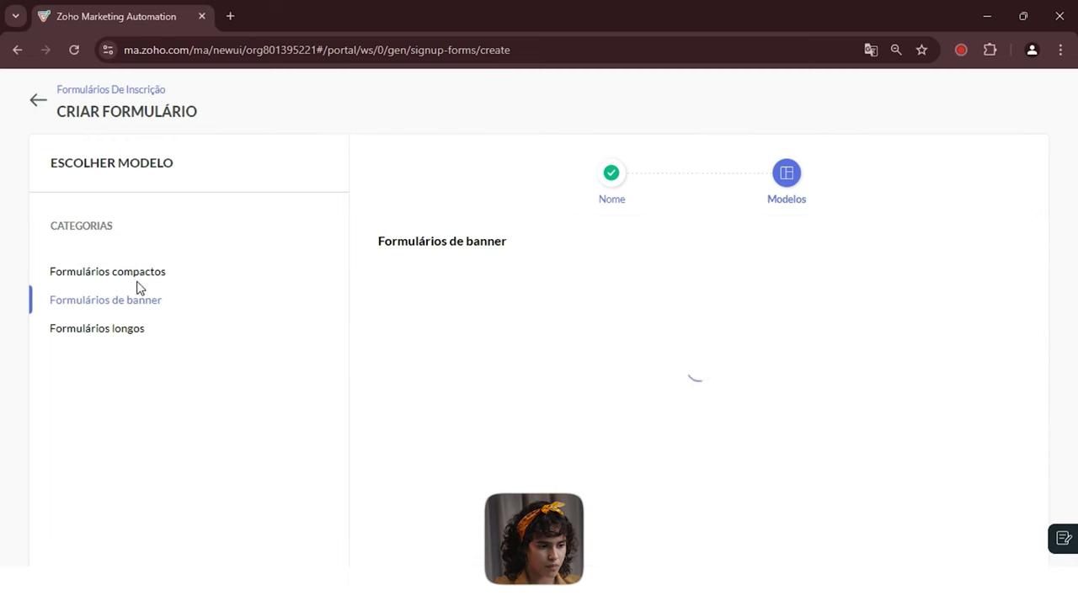
pyautogui.click(125, 330)
pyautogui.scroll(-2, 666, 409)
pyautogui.scroll(2, 661, 404)
pyautogui.click(468, 335)
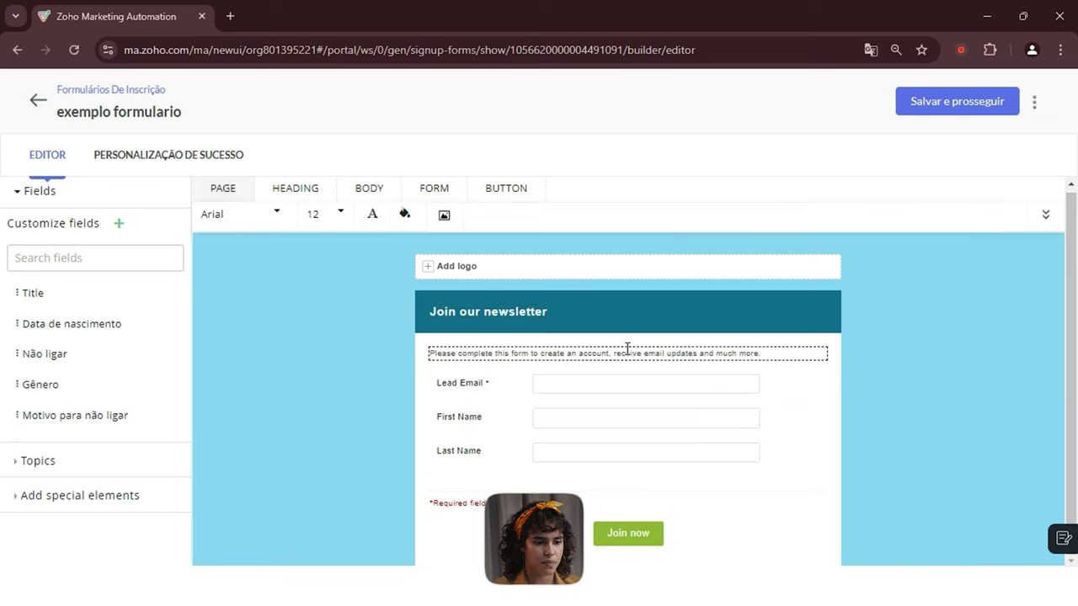
# Save the form design and review its configuration options for topics, action response, CRM push and success page.
pyautogui.click(979, 102)
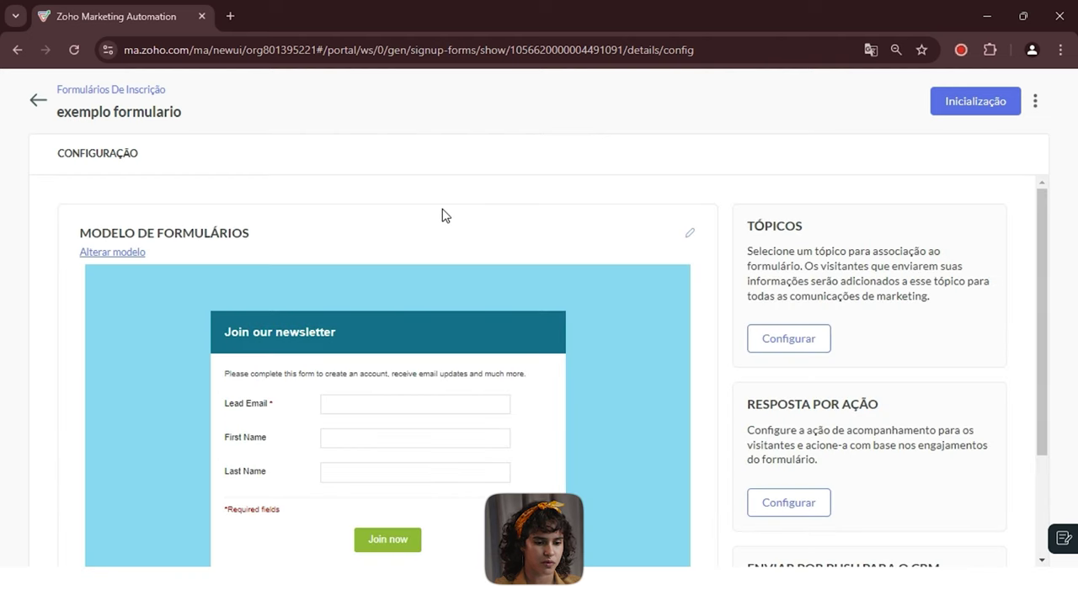
pyautogui.scroll(-1, 495, 284)
pyautogui.scroll(-1, 492, 295)
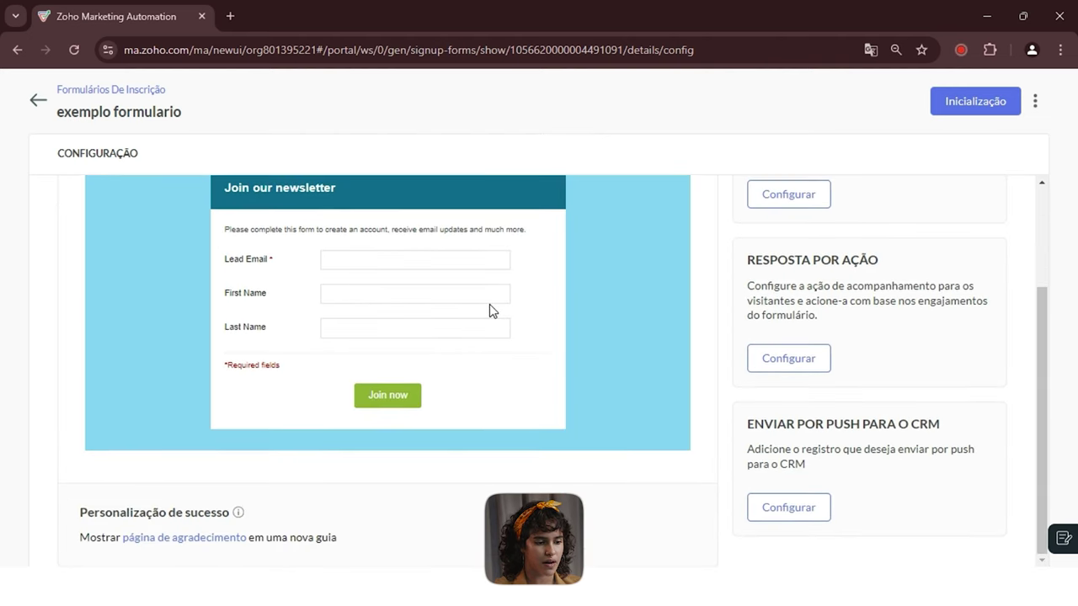
pyautogui.scroll(1, 437, 383)
pyautogui.scroll(1, 436, 385)
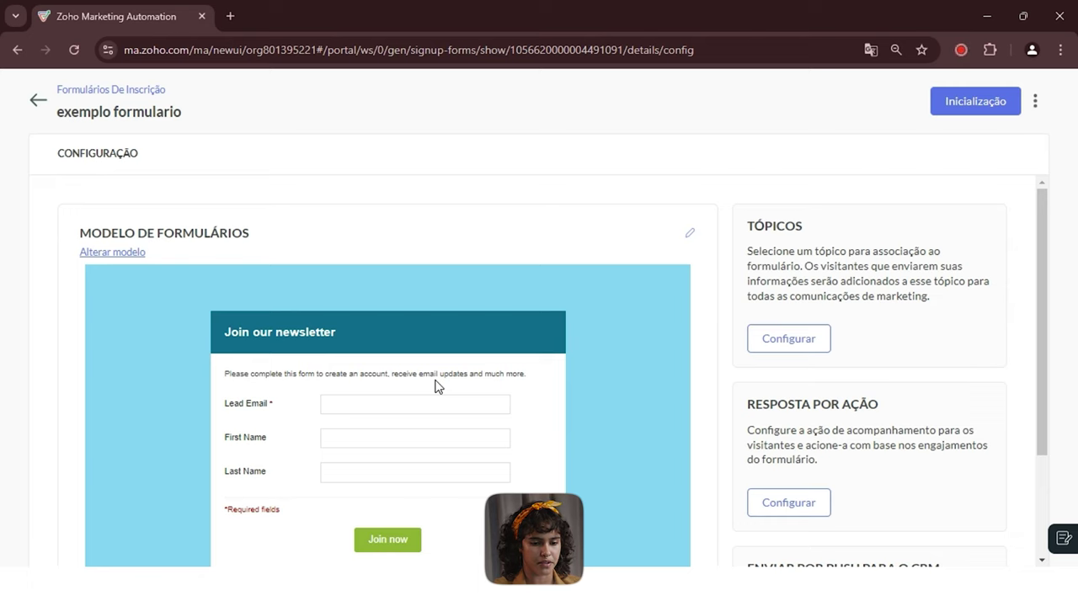
pyautogui.scroll(-2, 480, 426)
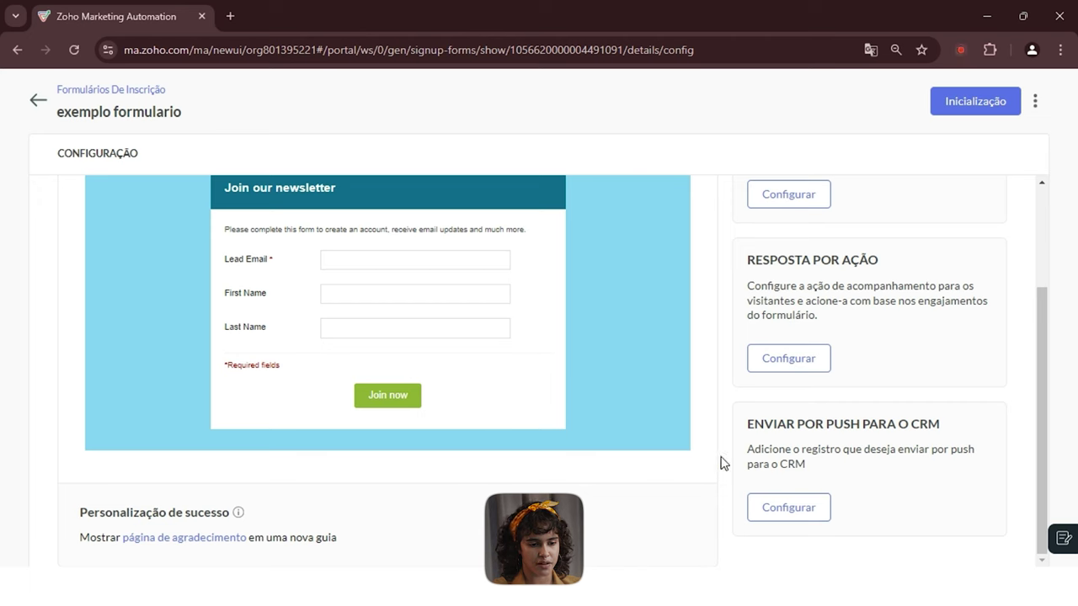
pyautogui.scroll(2, 612, 436)
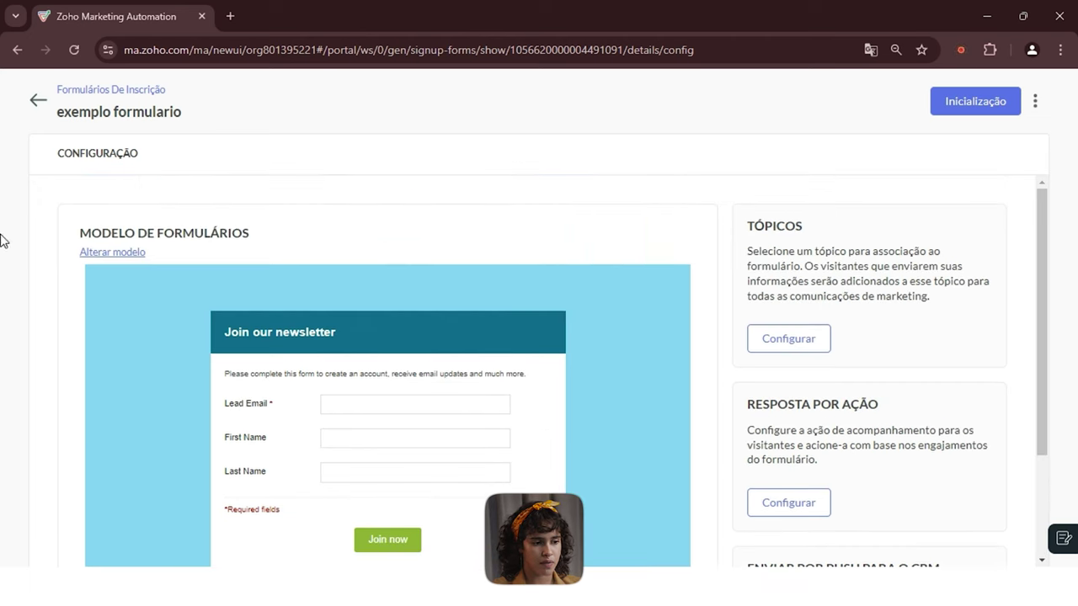
# Launch the signup form and review its embed code, reports and configuration pages.
pyautogui.click(963, 108)
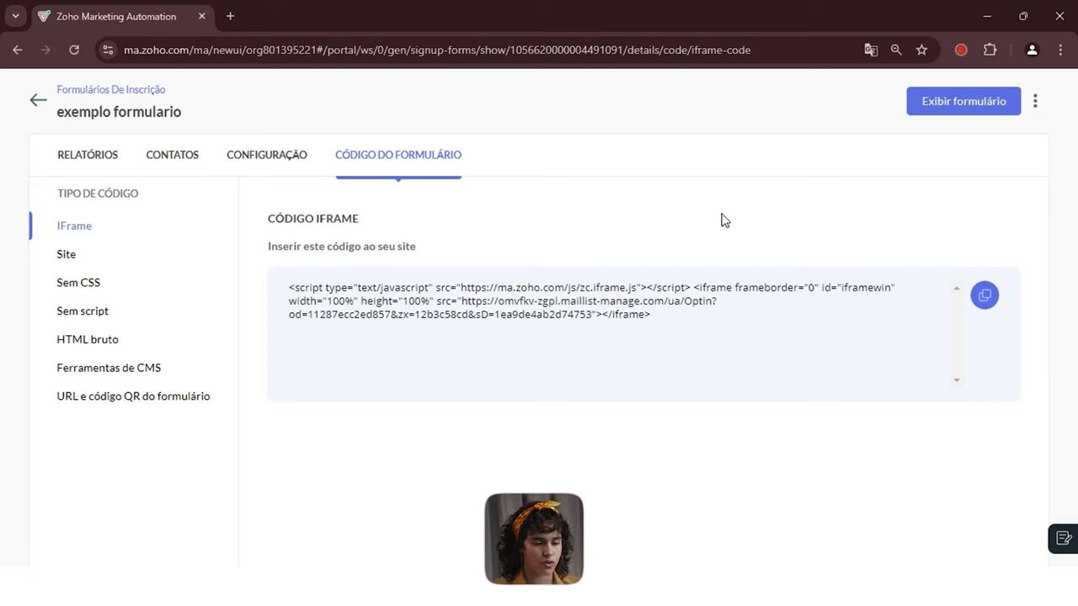
pyautogui.click(95, 163)
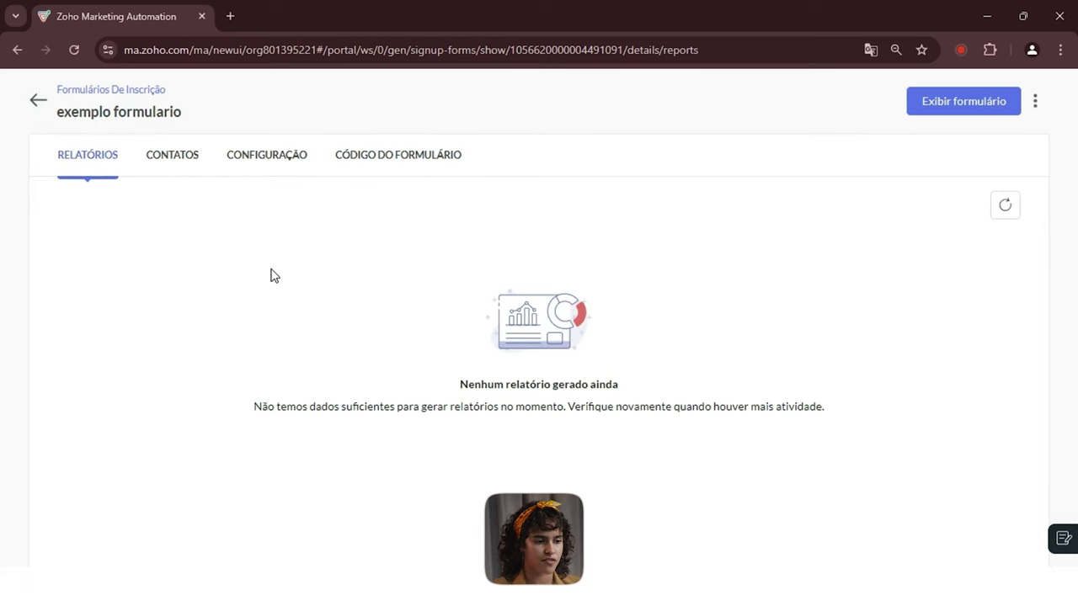
pyautogui.click(274, 154)
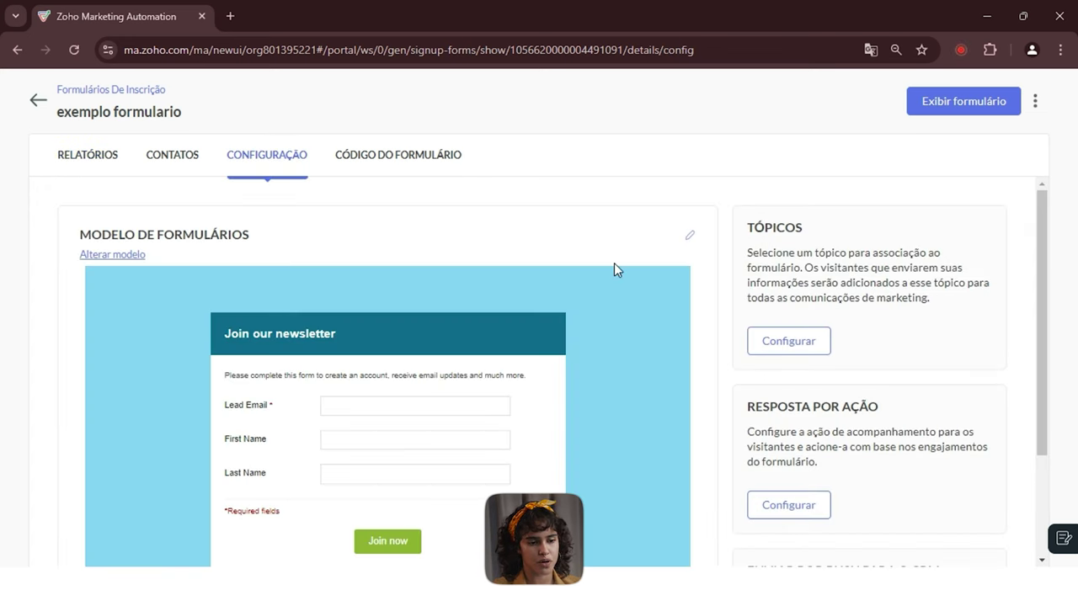
pyautogui.click(398, 160)
# Leave the form and look at the signup pop-ups and landing pages lists of the lead generation module.
pyautogui.click(38, 100)
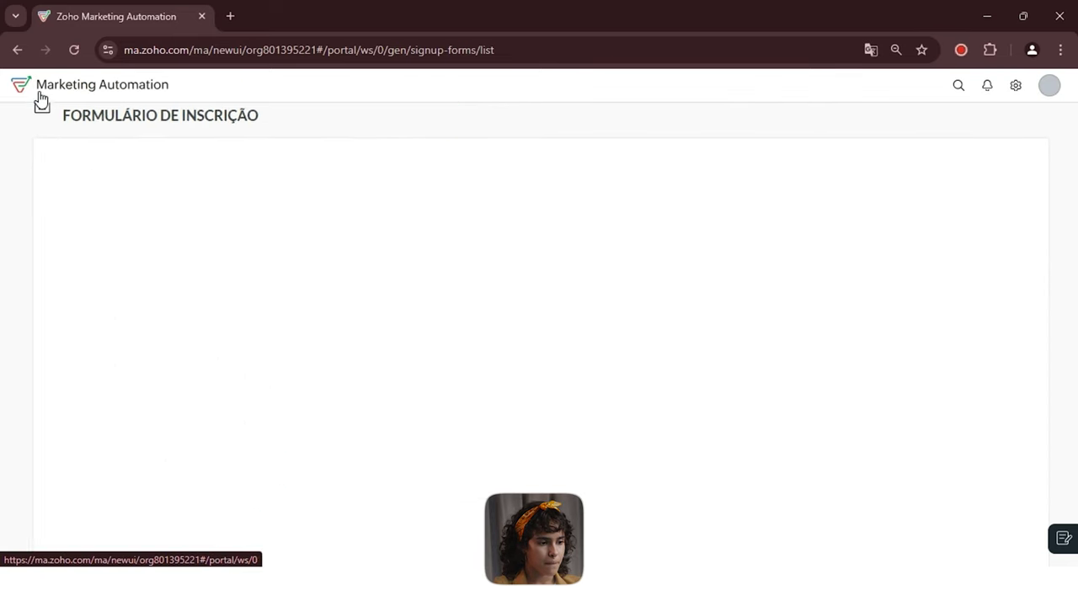
pyautogui.click(120, 260)
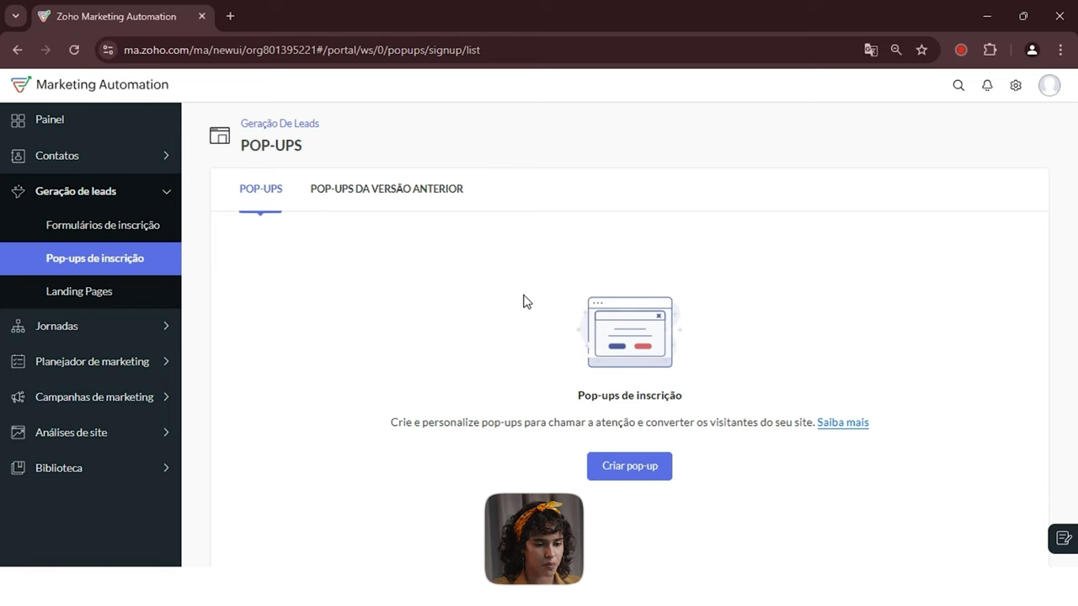
pyautogui.click(109, 292)
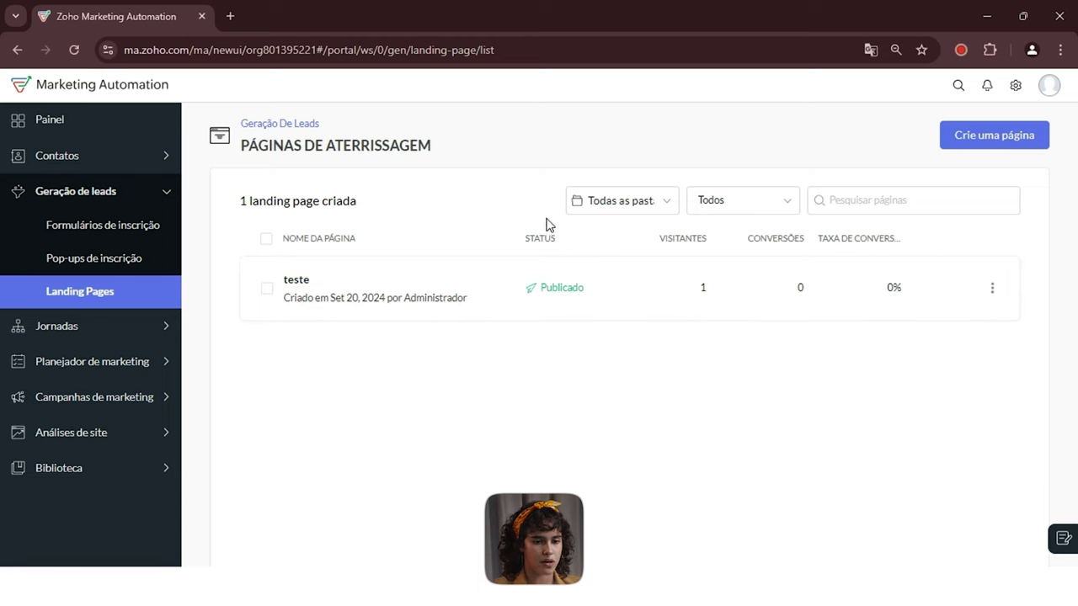
# Start a new landing page, name it "exemplo teste" and proceed to template selection.
pyautogui.click(1016, 145)
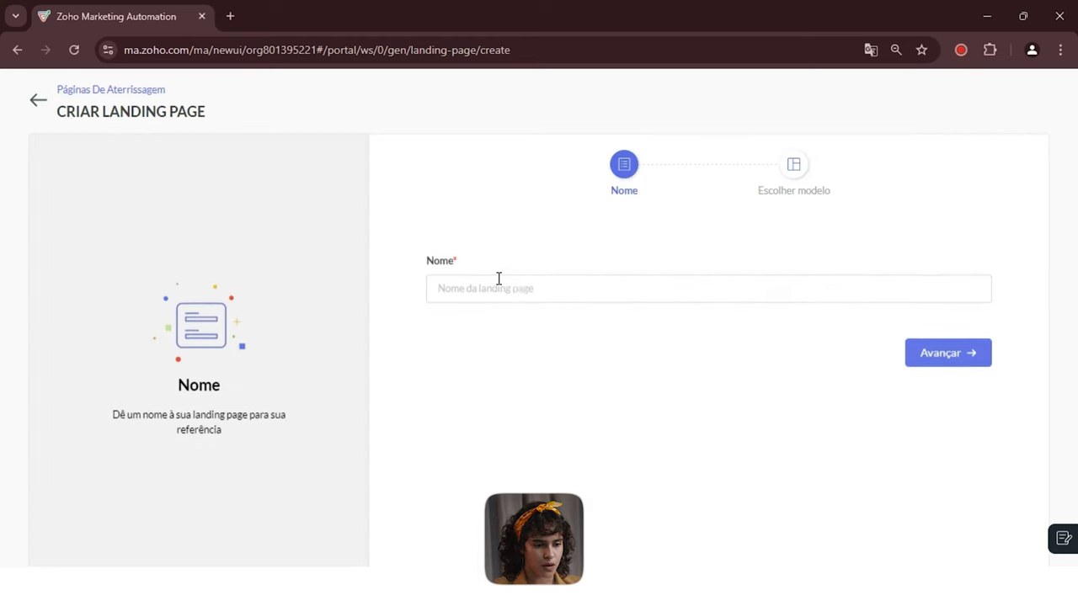
pyautogui.write('exemplo tess')
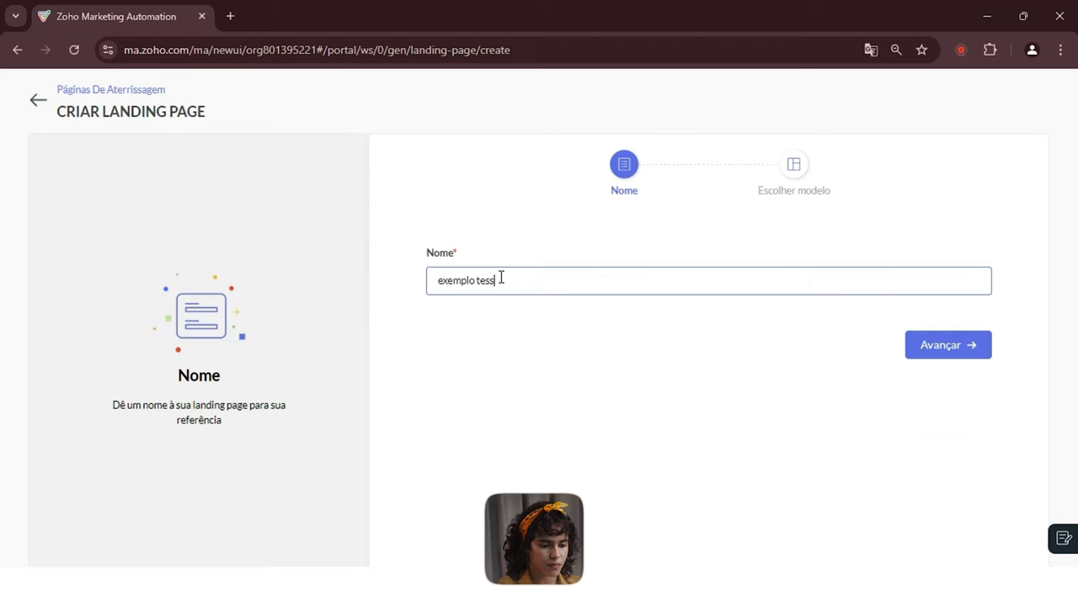
pyautogui.press('BackSpace')
pyautogui.write('te')
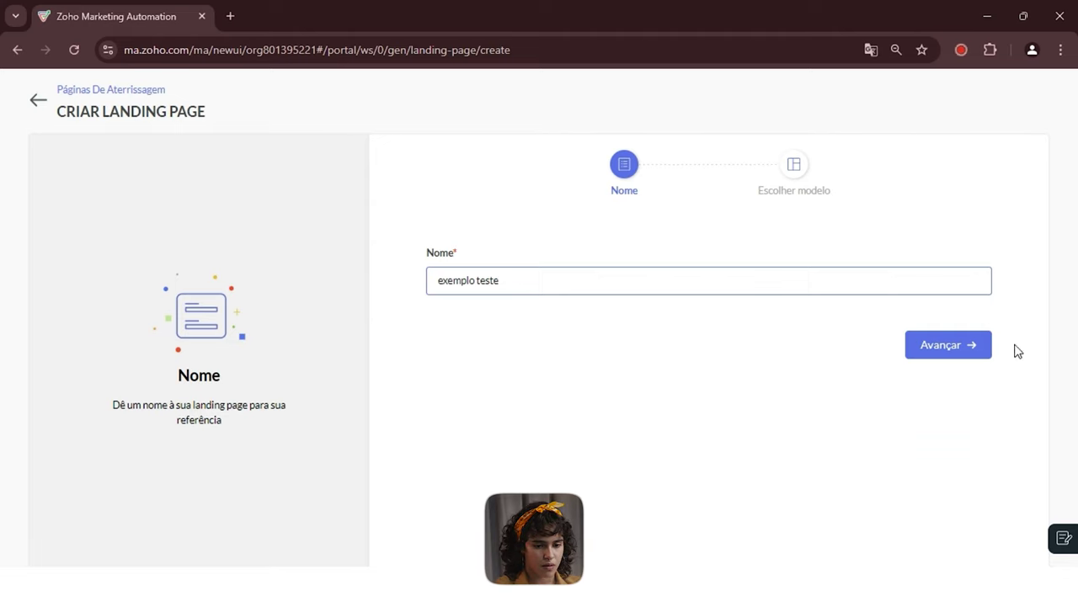
pyautogui.click(944, 345)
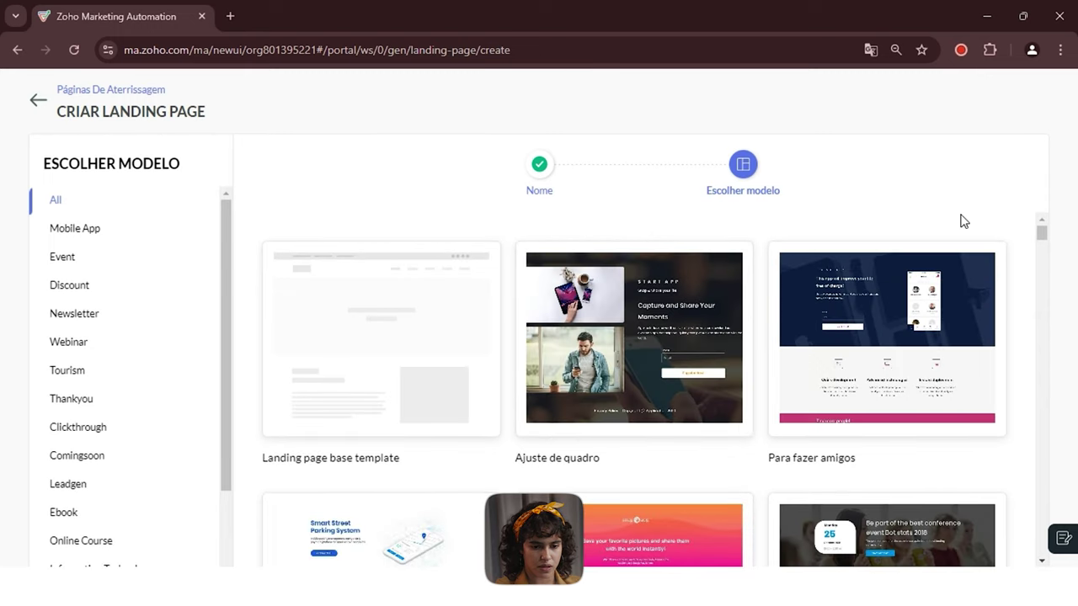
# Browse the landing page templates and open the "Estratégia de conversão" template in the page editor.
pyautogui.scroll(-4, 962, 221)
pyautogui.scroll(-5, 962, 222)
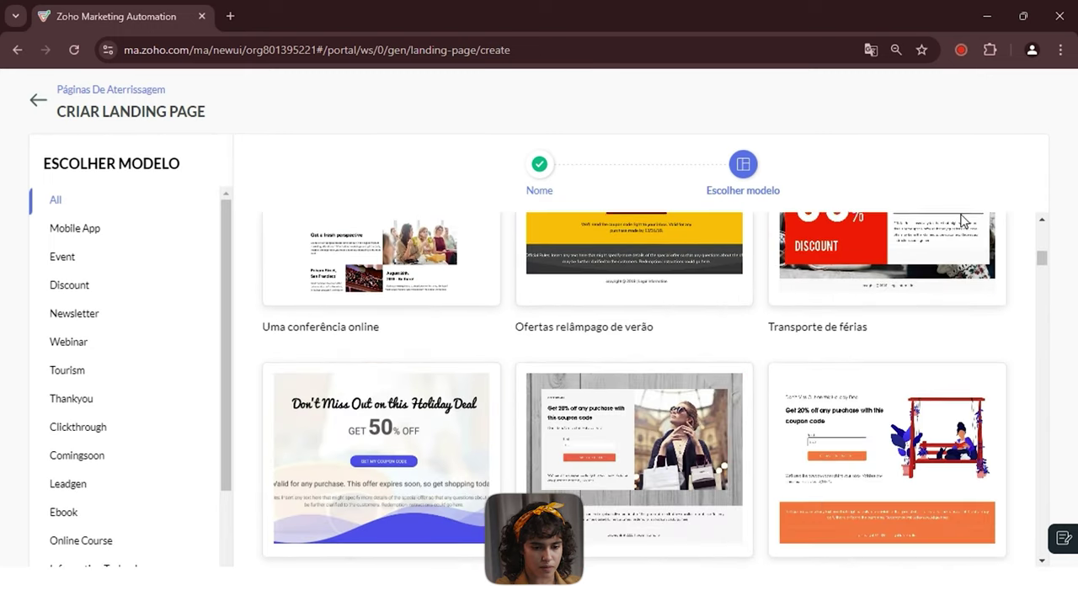
pyautogui.scroll(-2, 959, 314)
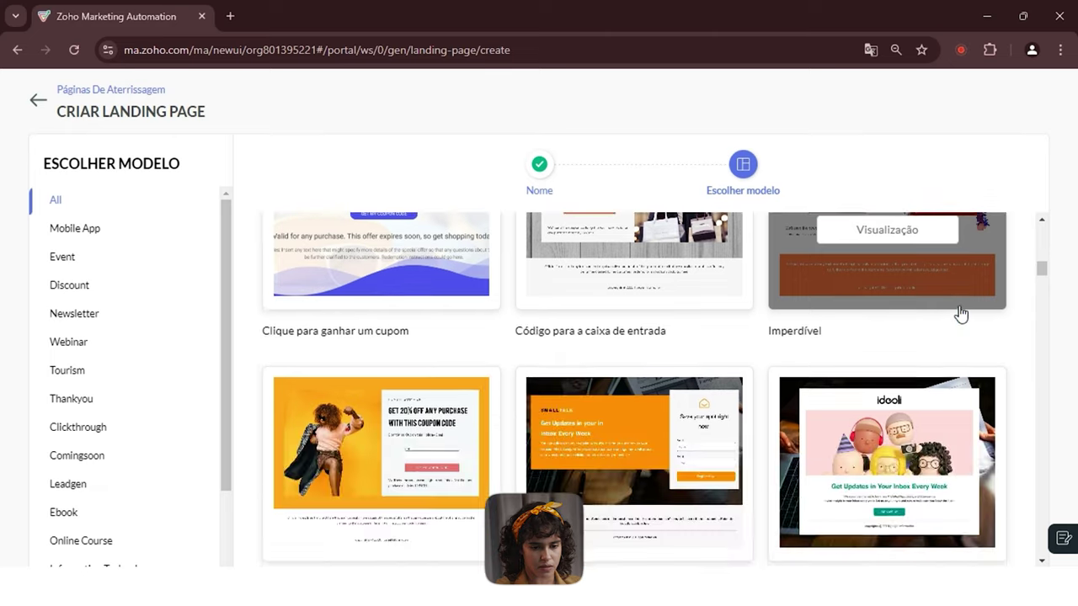
pyautogui.scroll(-5, 960, 313)
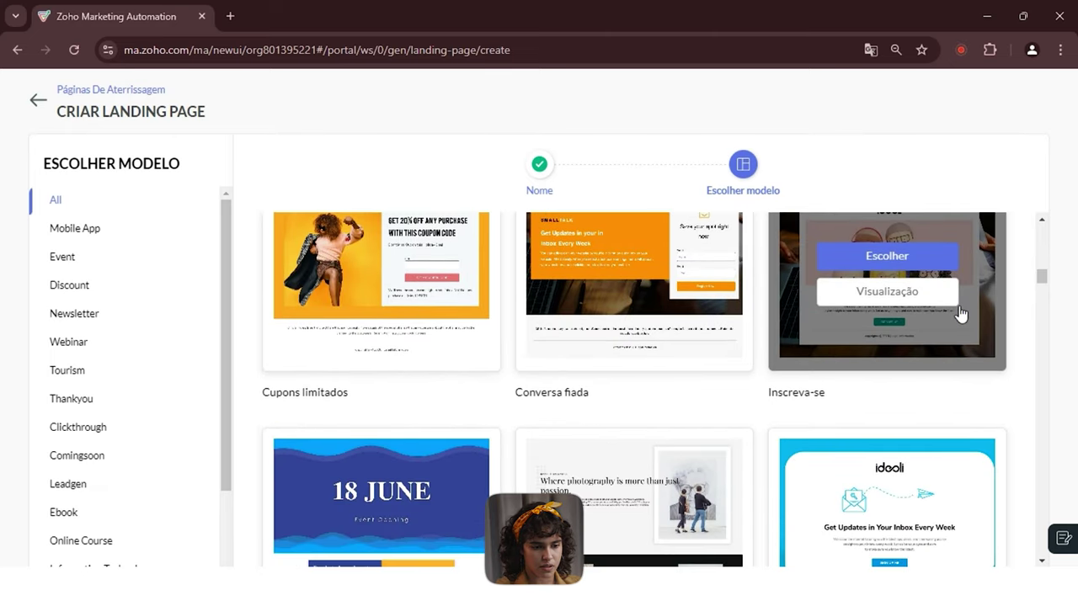
pyautogui.scroll(-3, 961, 313)
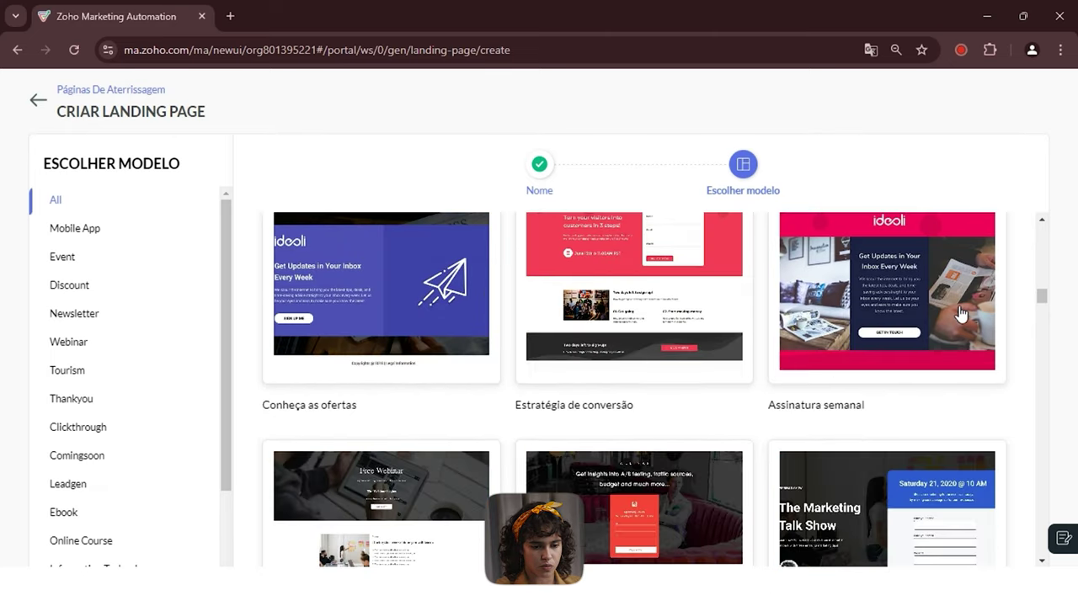
pyautogui.click(646, 254)
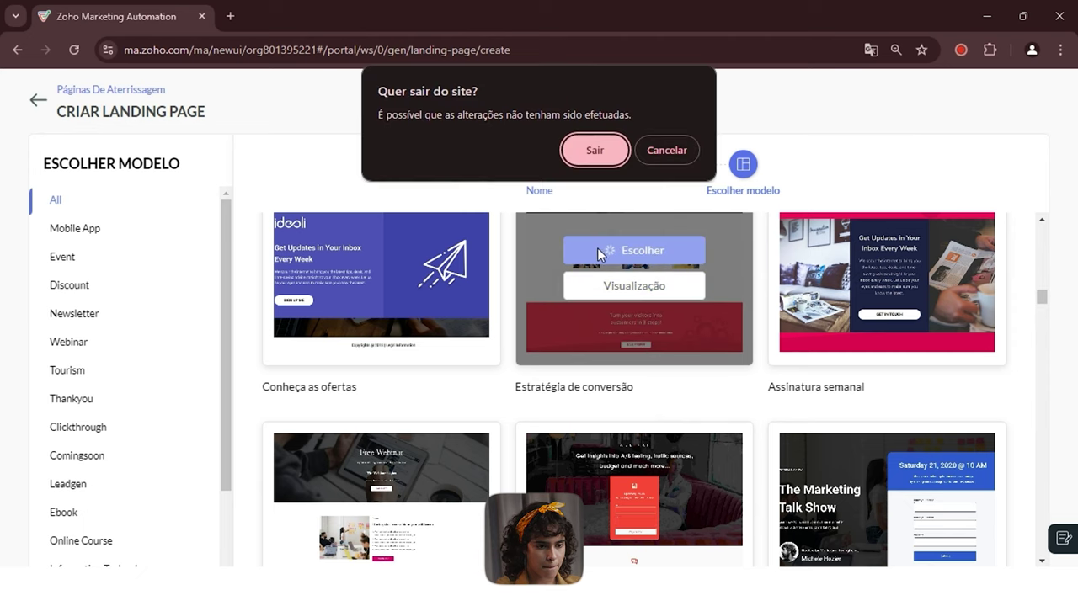
pyautogui.click(595, 151)
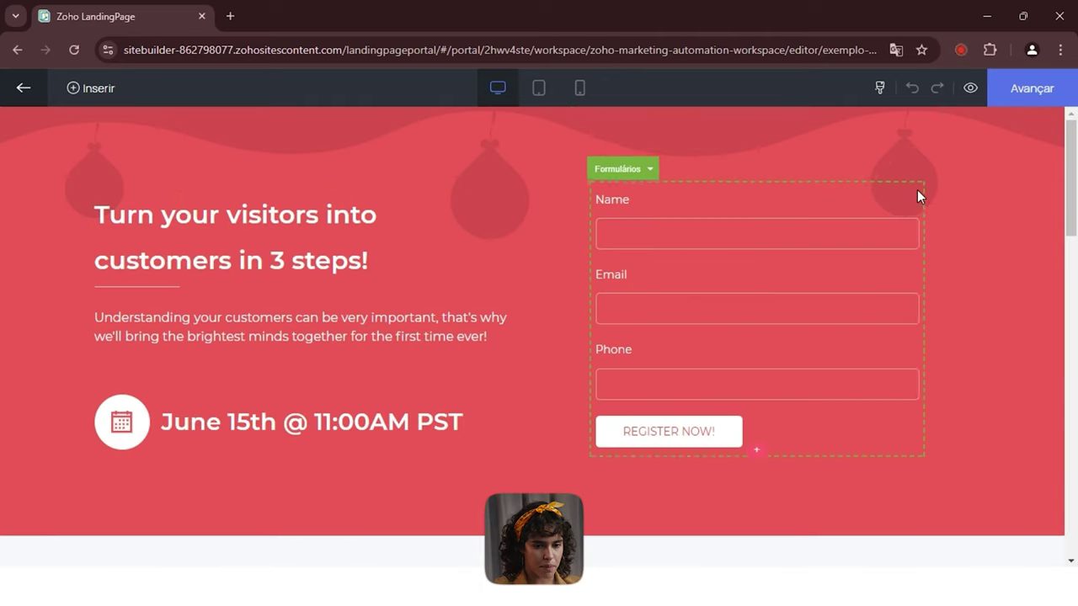
# Explore the landing page editor, including the main heading's formatting options, the insertable sections and the page content.
pyautogui.scroll(-2, 252, 219)
pyautogui.scroll(2, 263, 241)
pyautogui.tripleClick(264, 227)
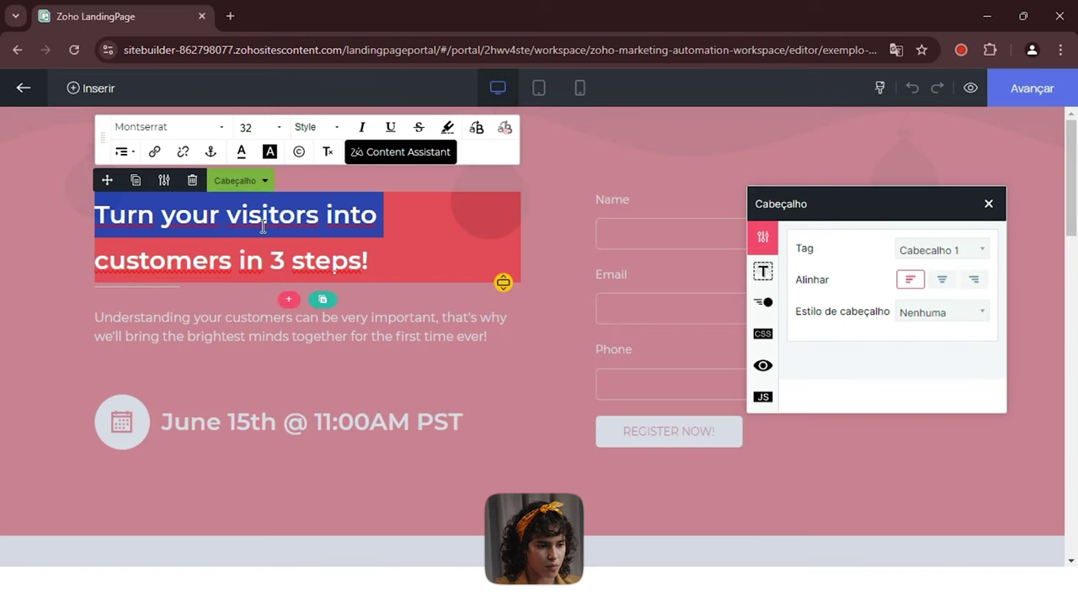
pyautogui.click(71, 91)
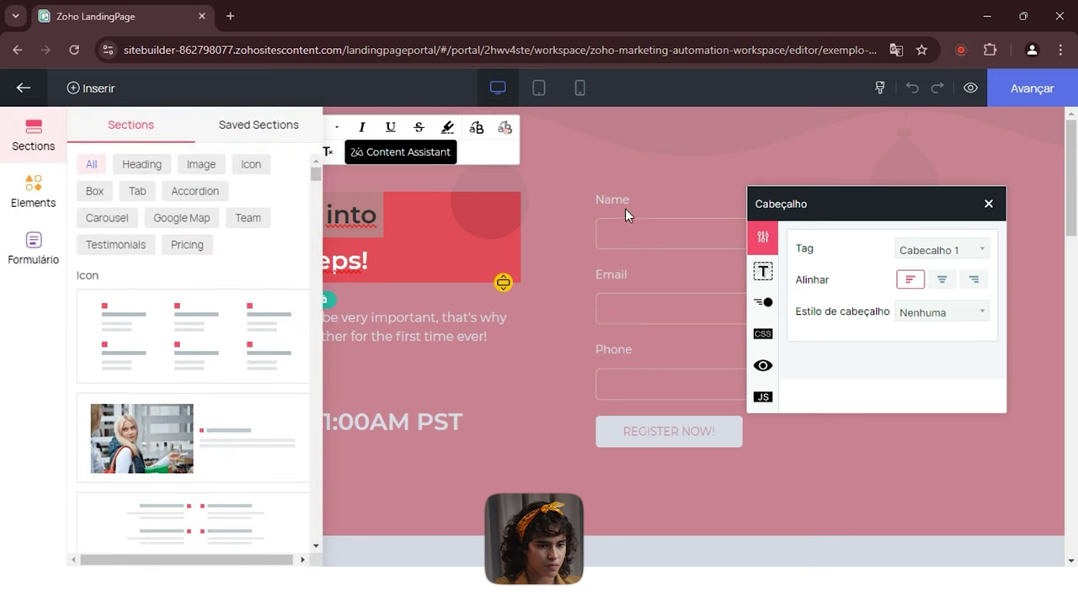
pyautogui.click(628, 214)
pyautogui.scroll(-8, 582, 264)
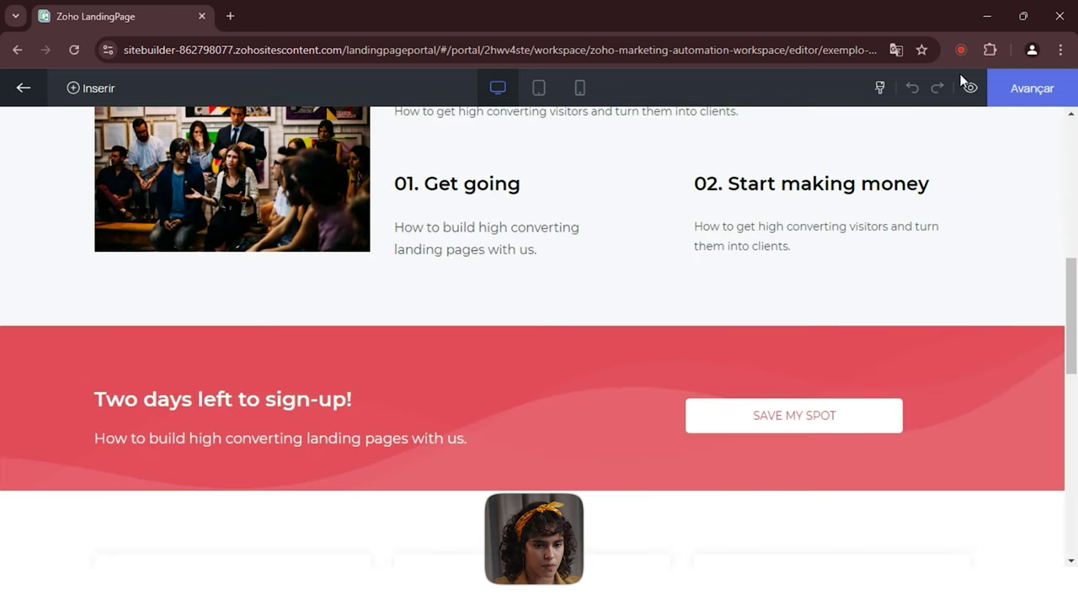
# Proceed from the editor to the landing page's configuration and review its content preview and settings.
pyautogui.click(1053, 91)
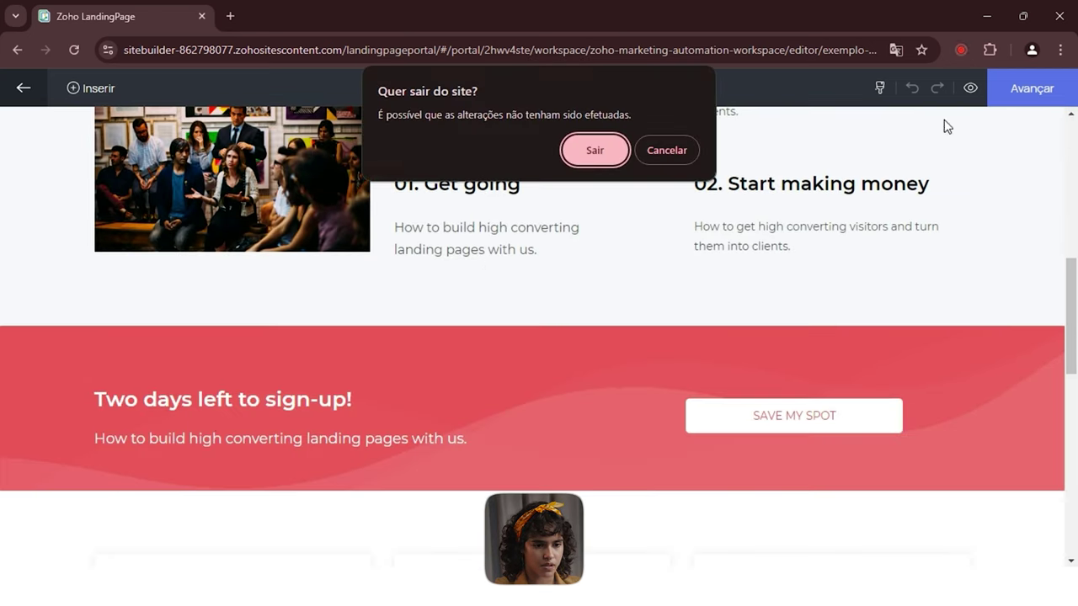
pyautogui.click(594, 149)
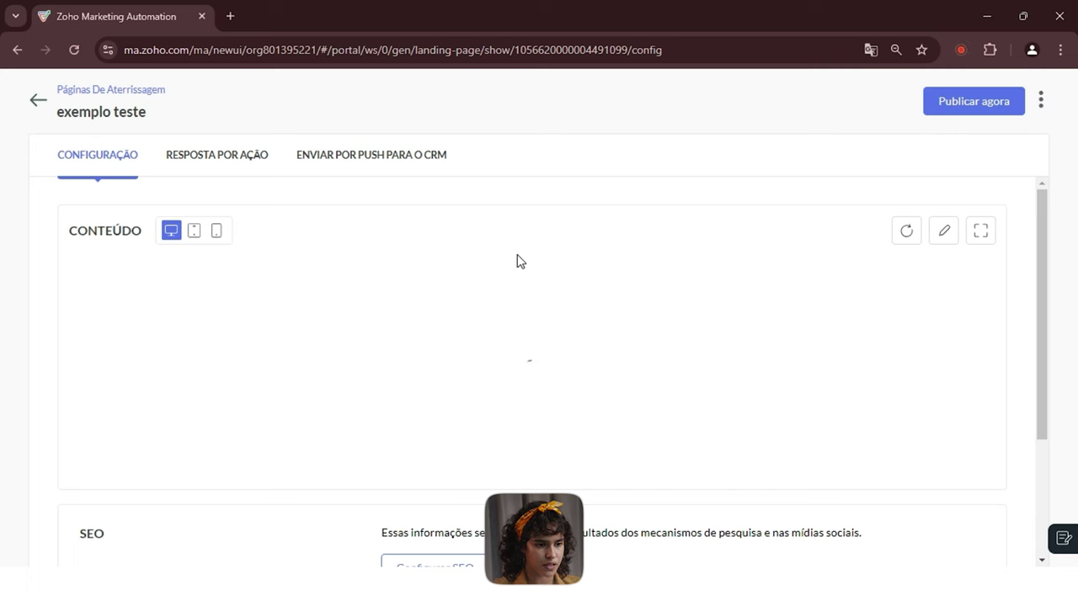
pyautogui.scroll(-1, 253, 231)
pyautogui.scroll(-1, 257, 243)
pyautogui.scroll(1, 269, 256)
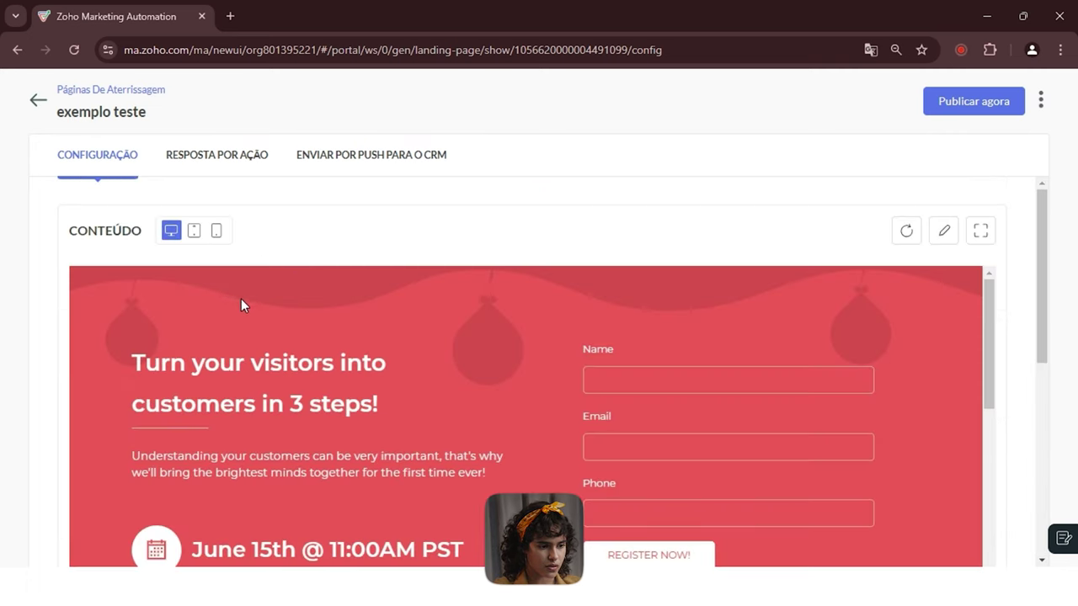
# Preview the landing page content in tablet and mobile layouts, and review its SEO and script settings.
pyautogui.click(195, 232)
pyautogui.click(218, 234)
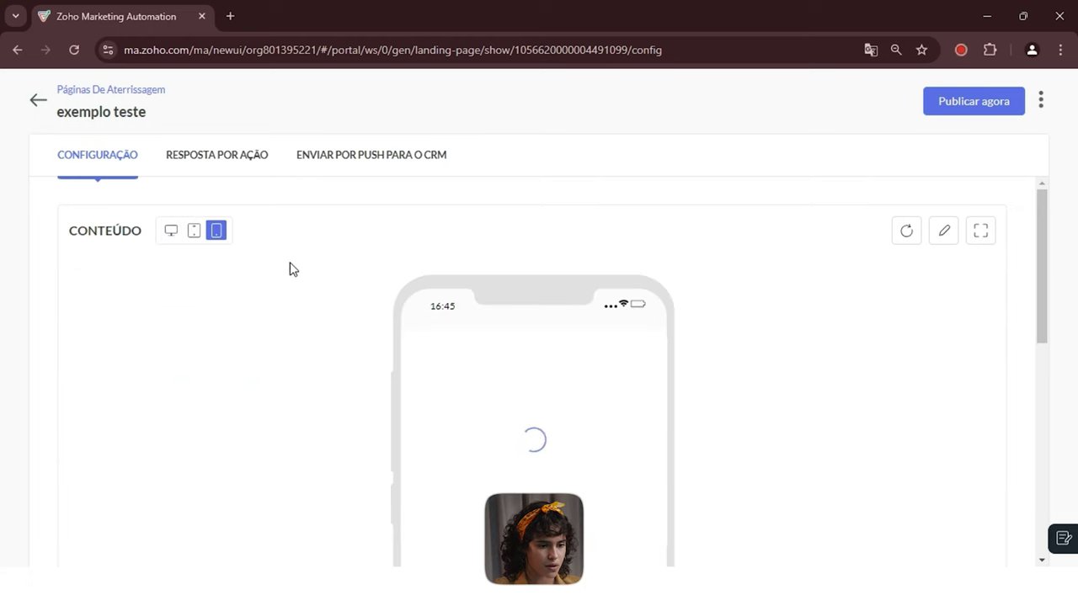
pyautogui.scroll(-2, 292, 287)
pyautogui.scroll(-3, 291, 298)
pyautogui.scroll(5, 291, 298)
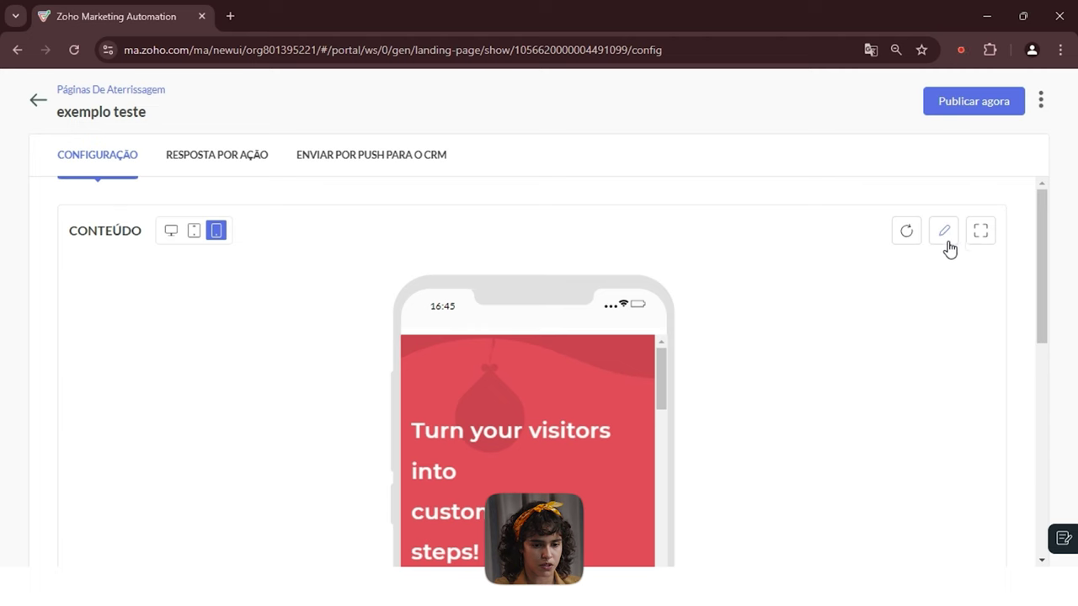
pyautogui.scroll(-10, 559, 308)
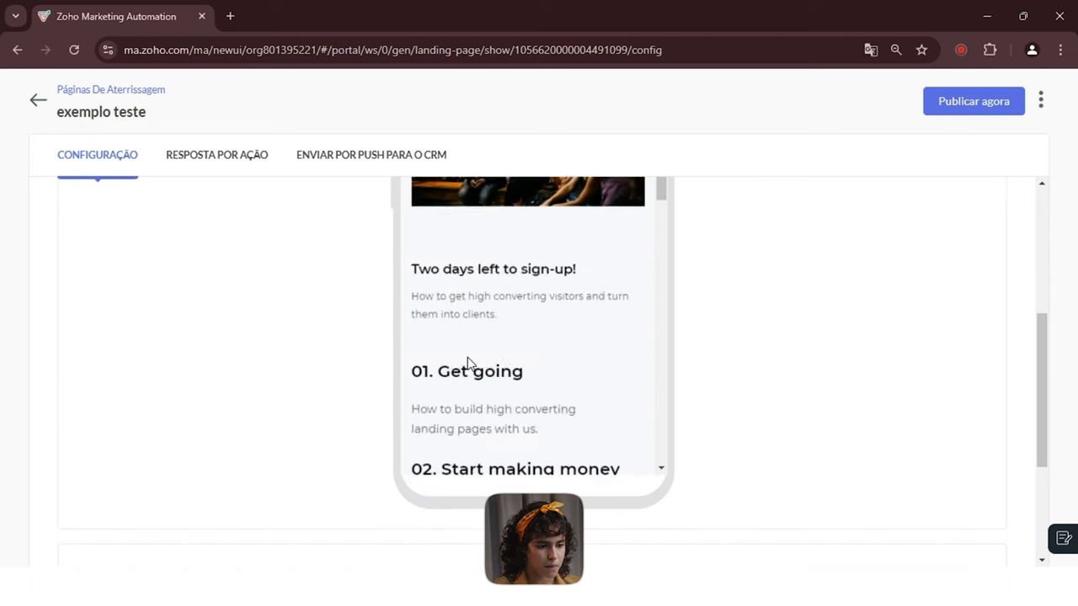
pyautogui.scroll(-5, 244, 420)
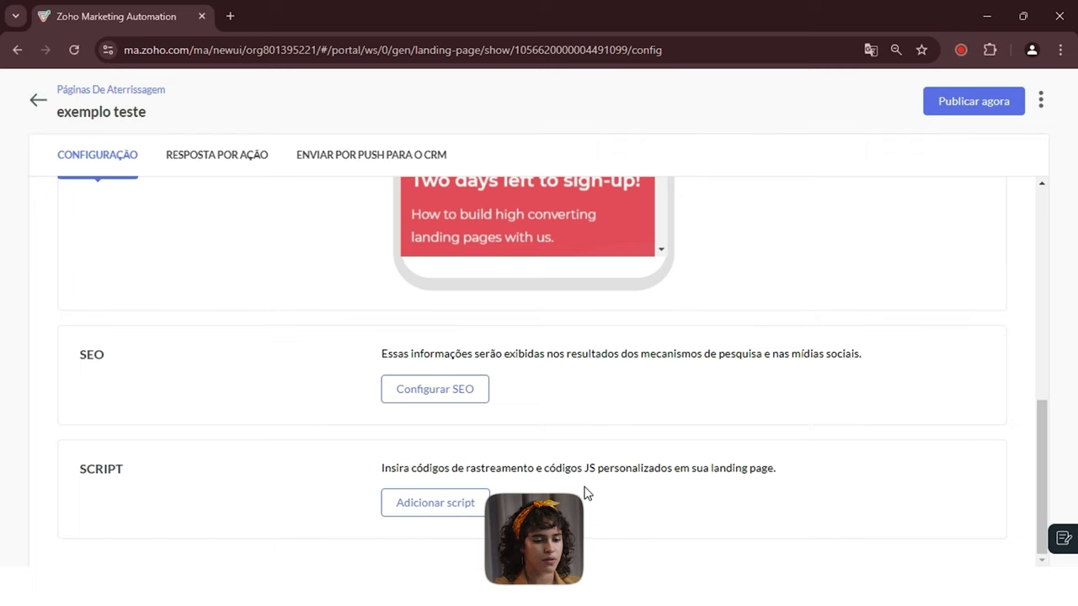
pyautogui.scroll(5, 583, 492)
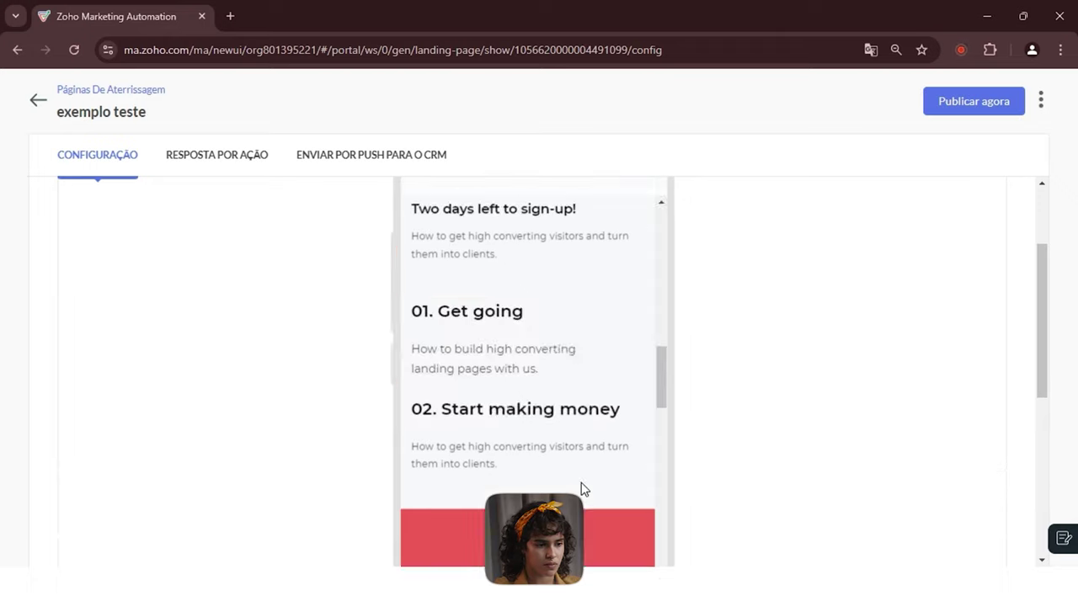
# Review the landing page's action response and CRM push sections, and return to its configuration.
pyautogui.click(214, 164)
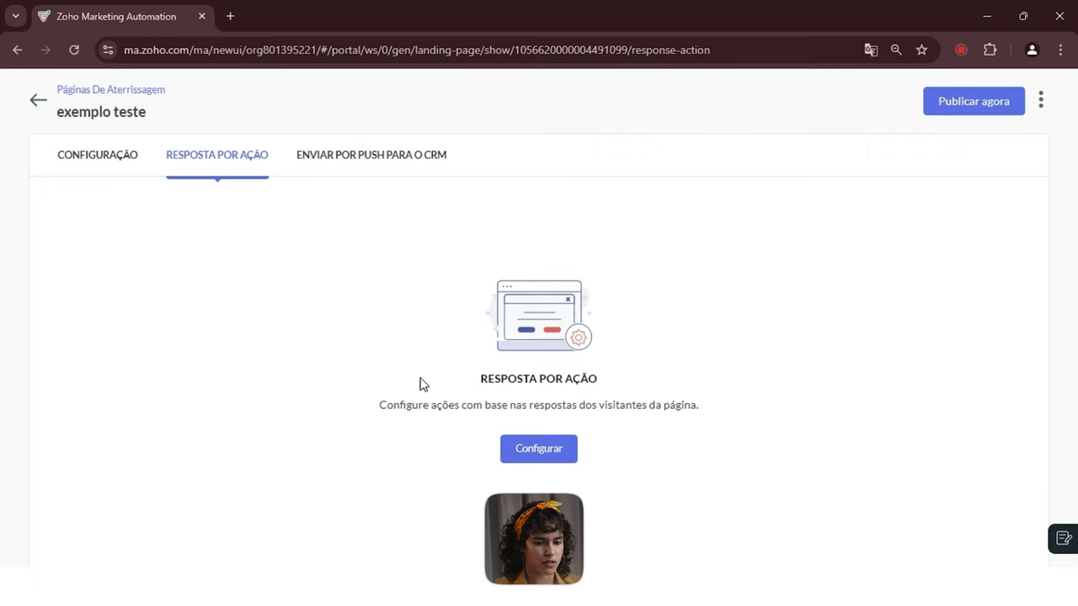
pyautogui.click(367, 168)
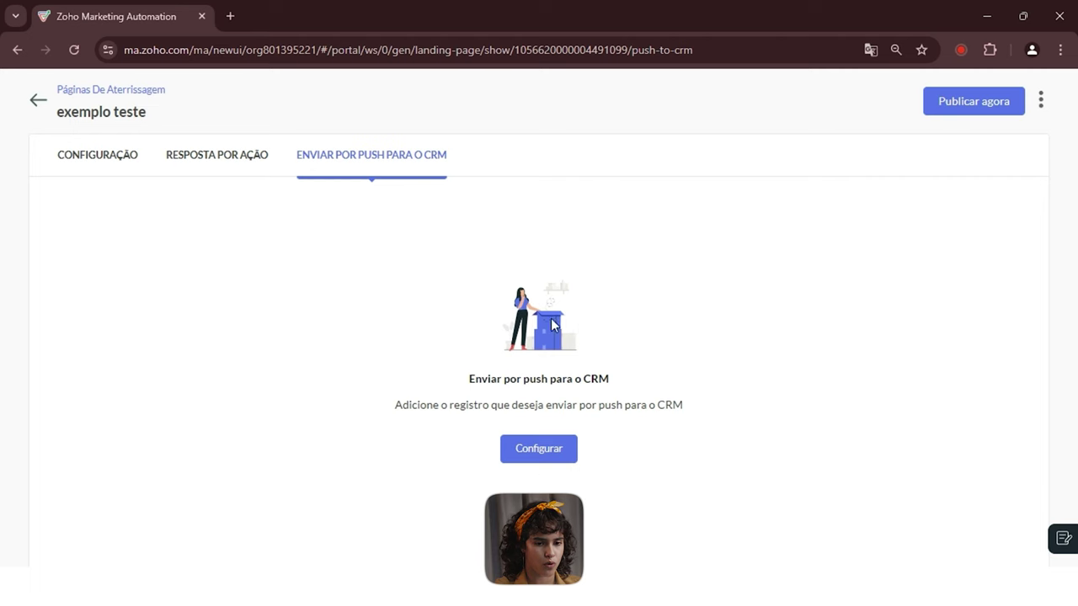
pyautogui.click(84, 150)
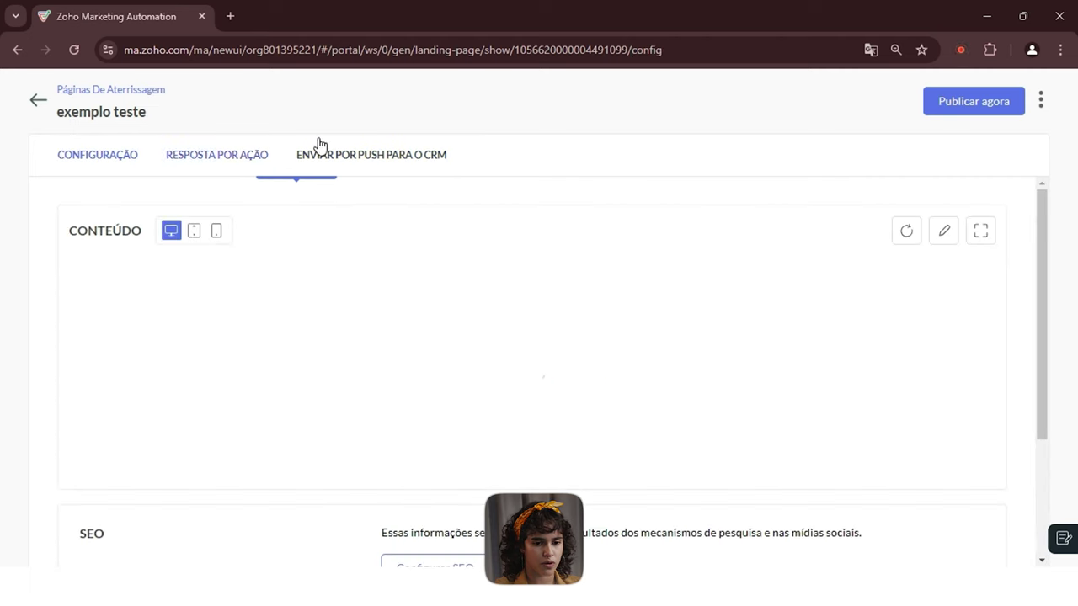
# Publish the landing page for free on the Zoho domain with the slug "zoho-marketing-automation-workspace/exemplo-teste".
pyautogui.click(976, 108)
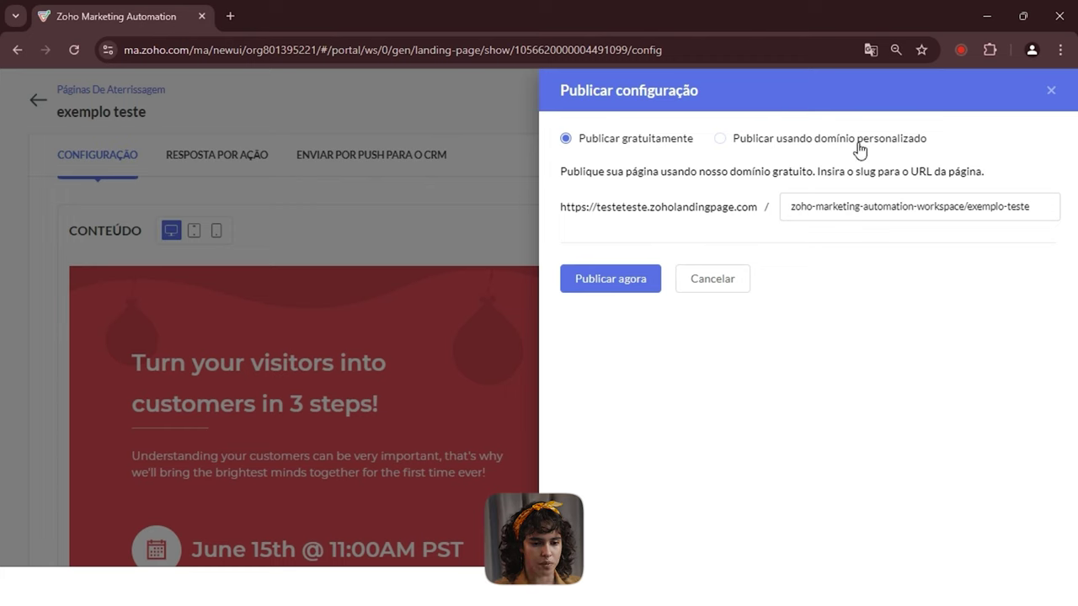
pyautogui.click(627, 282)
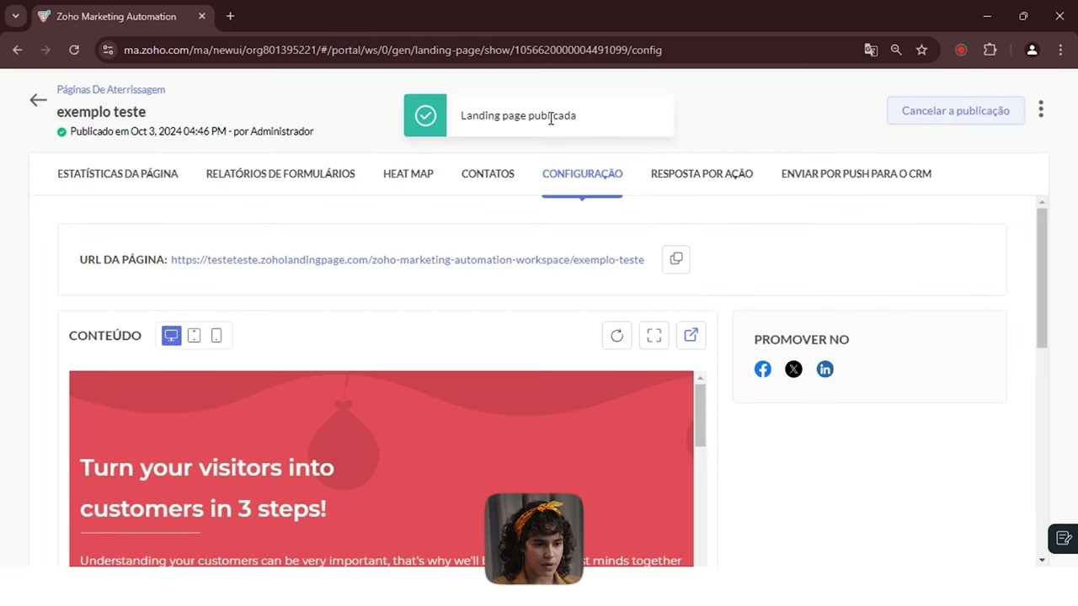
pyautogui.tripleClick(578, 131)
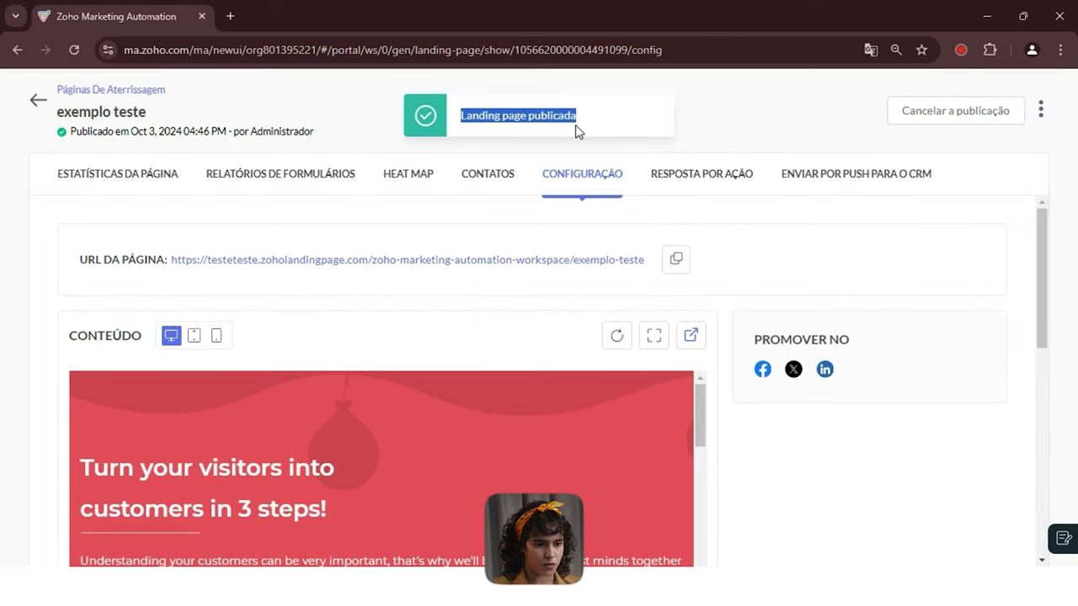
pyautogui.click(718, 129)
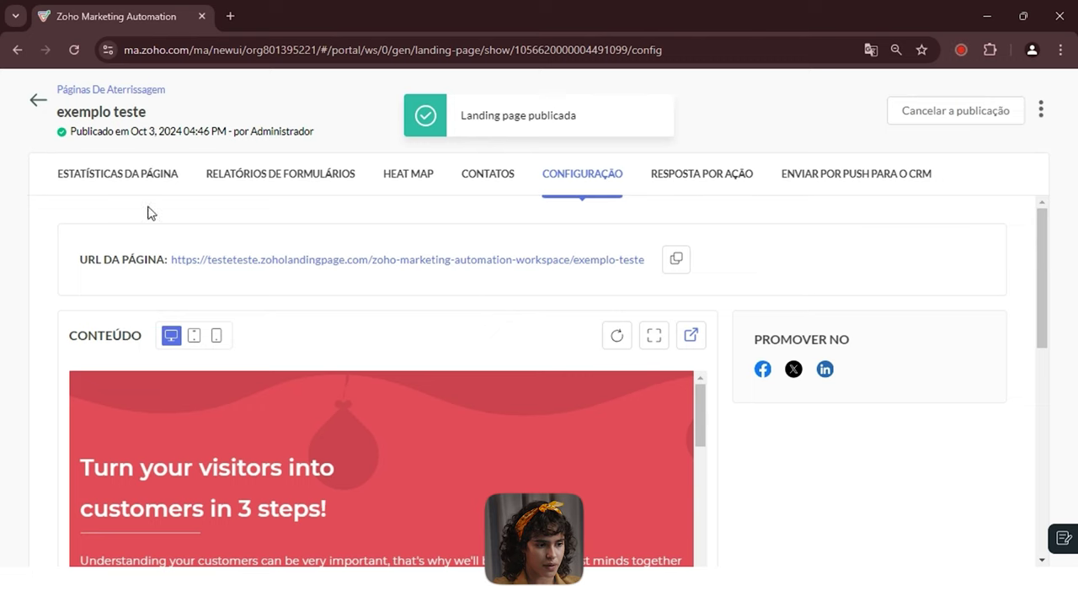
# Review the published landing page's statistics, form reports, heat map and contacts.
pyautogui.click(130, 185)
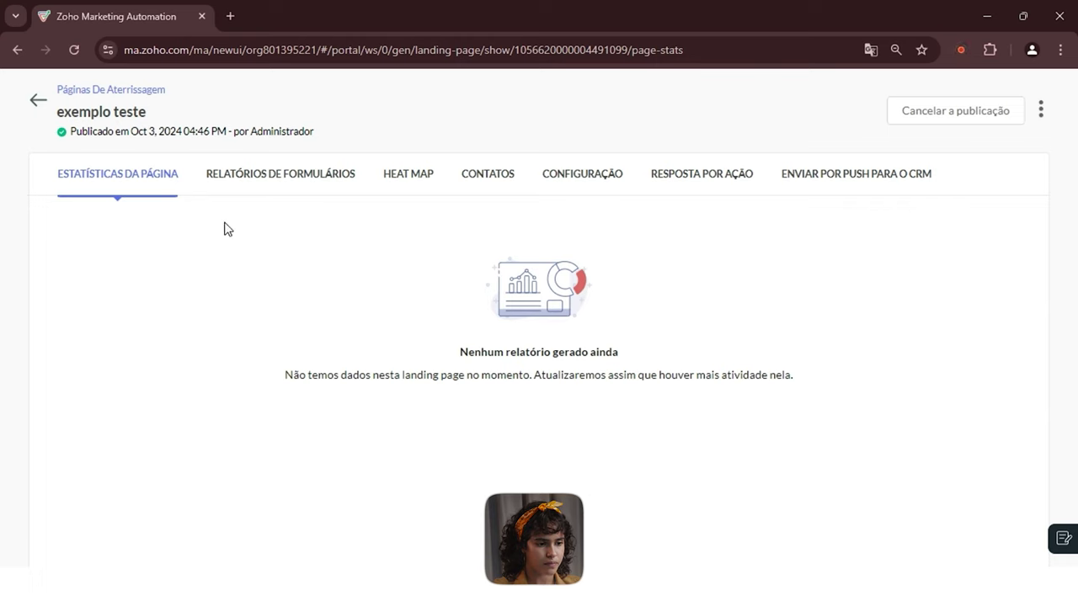
pyautogui.click(303, 180)
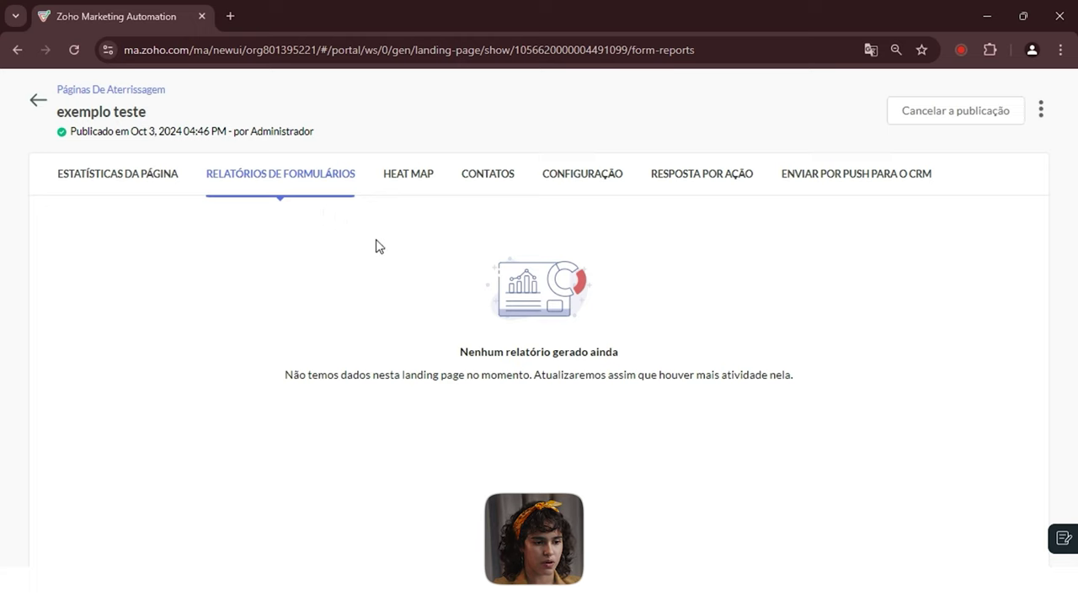
pyautogui.click(411, 178)
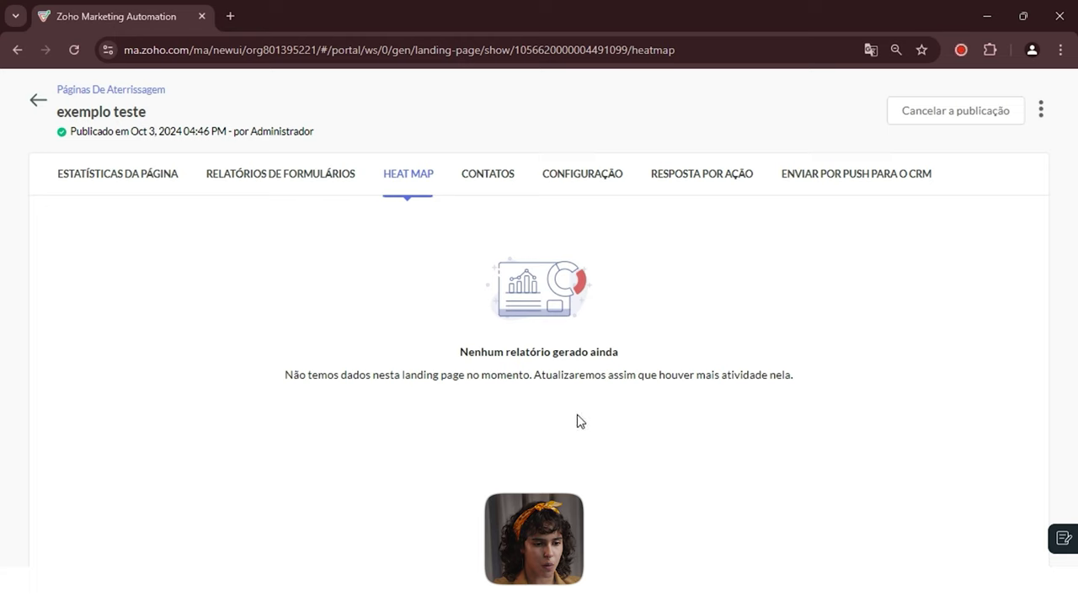
pyautogui.click(478, 176)
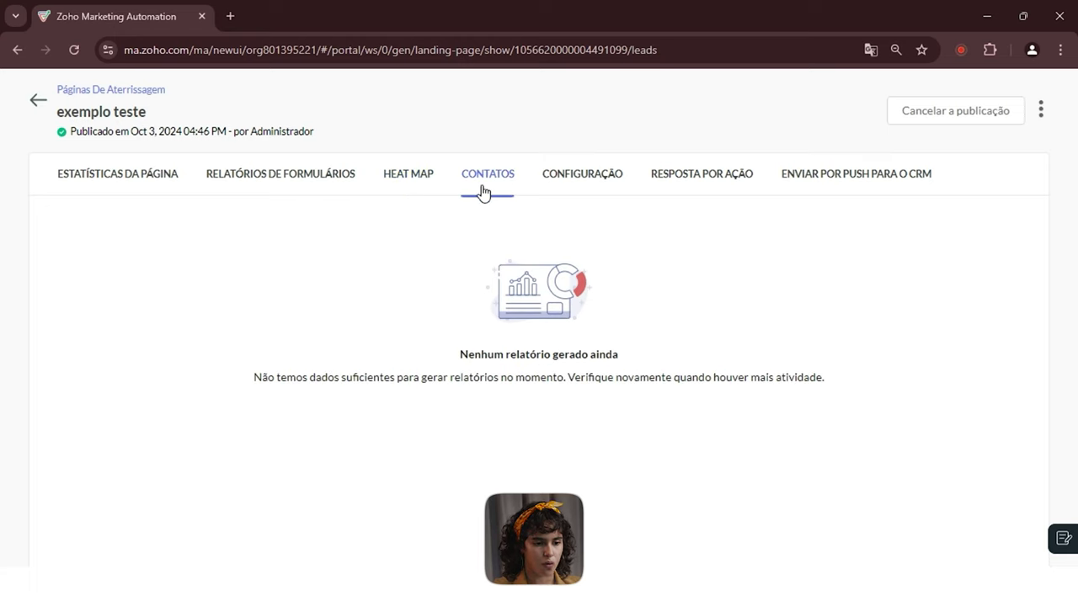
# Copy the published page's URL from its configuration and review the content preview, SEO and script settings.
pyautogui.click(592, 180)
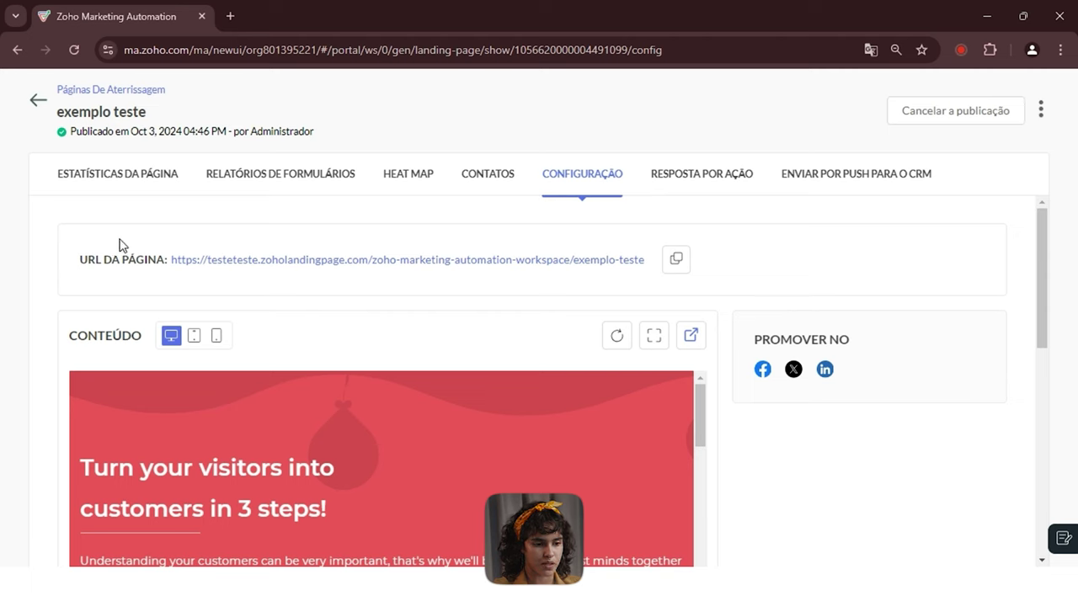
pyautogui.click(674, 261)
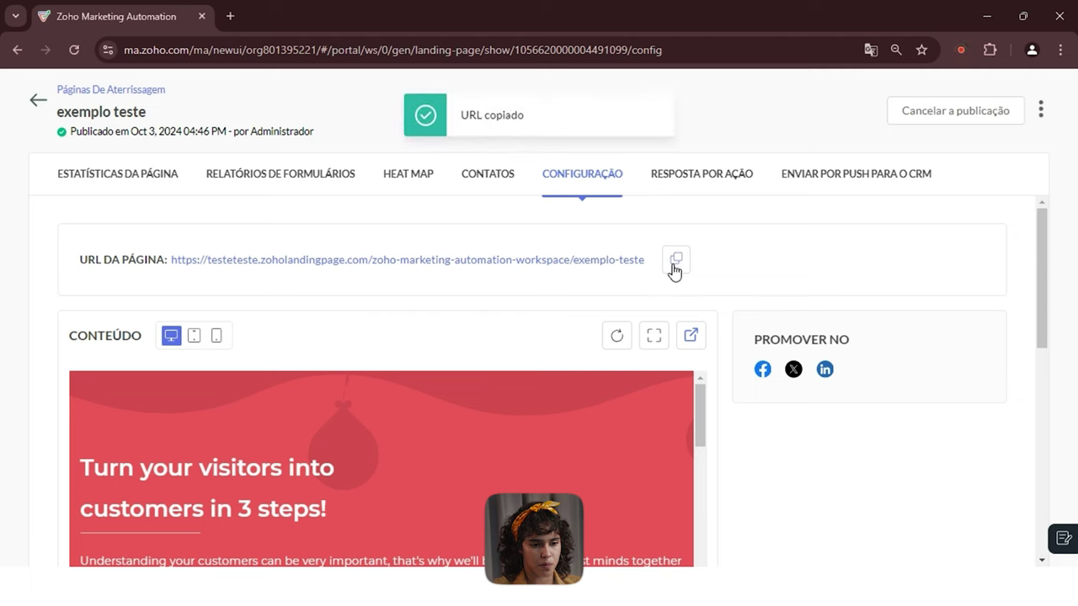
pyautogui.scroll(-5, 583, 414)
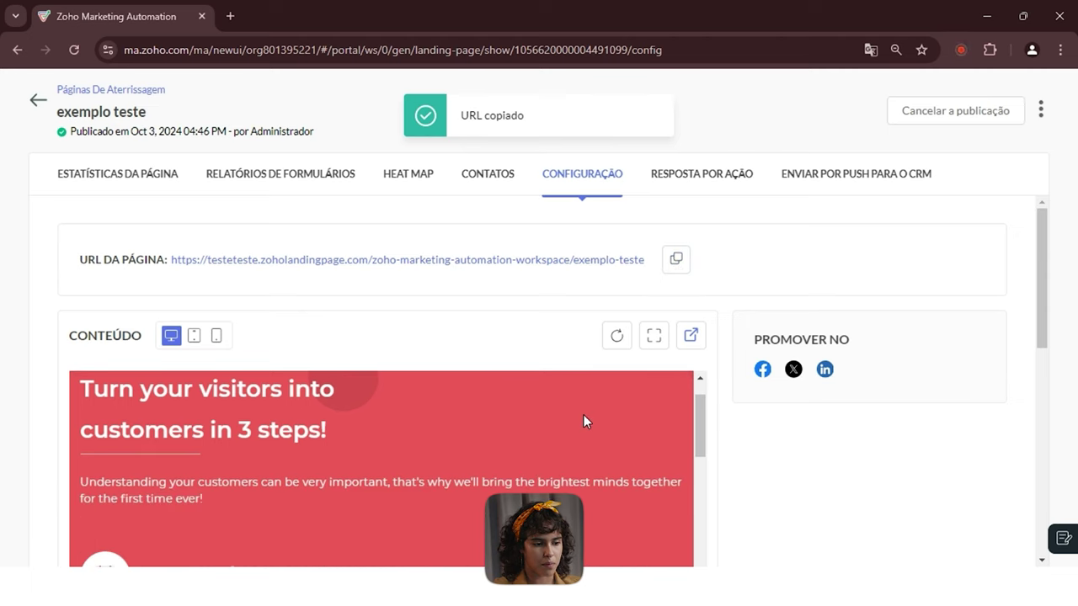
pyautogui.scroll(-5, 716, 413)
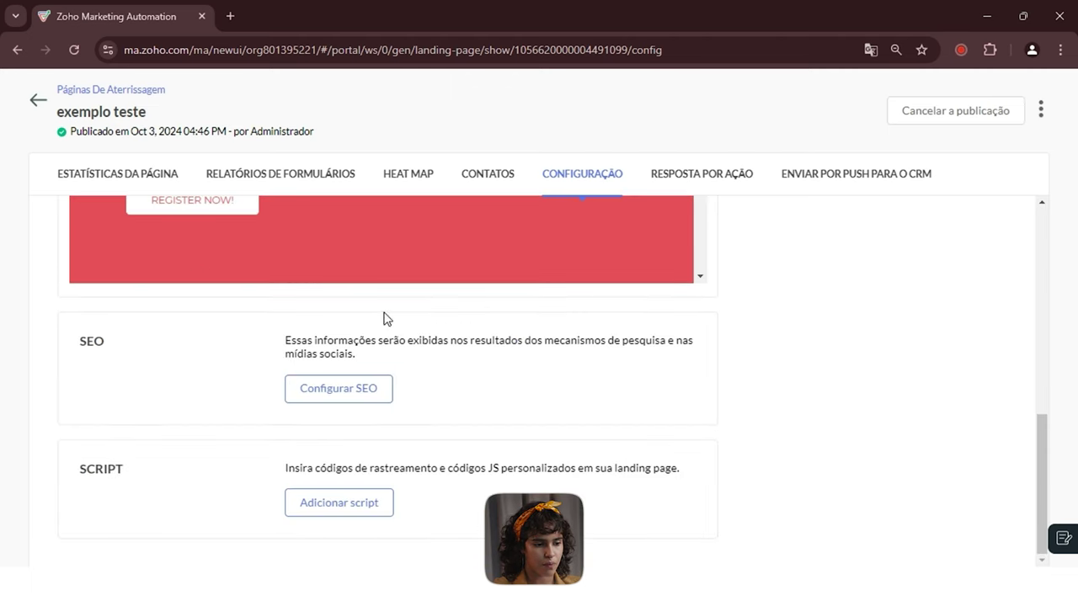
# Check the published page's action response, CRM push and statistics sections, and return to the landing page list.
pyautogui.click(699, 175)
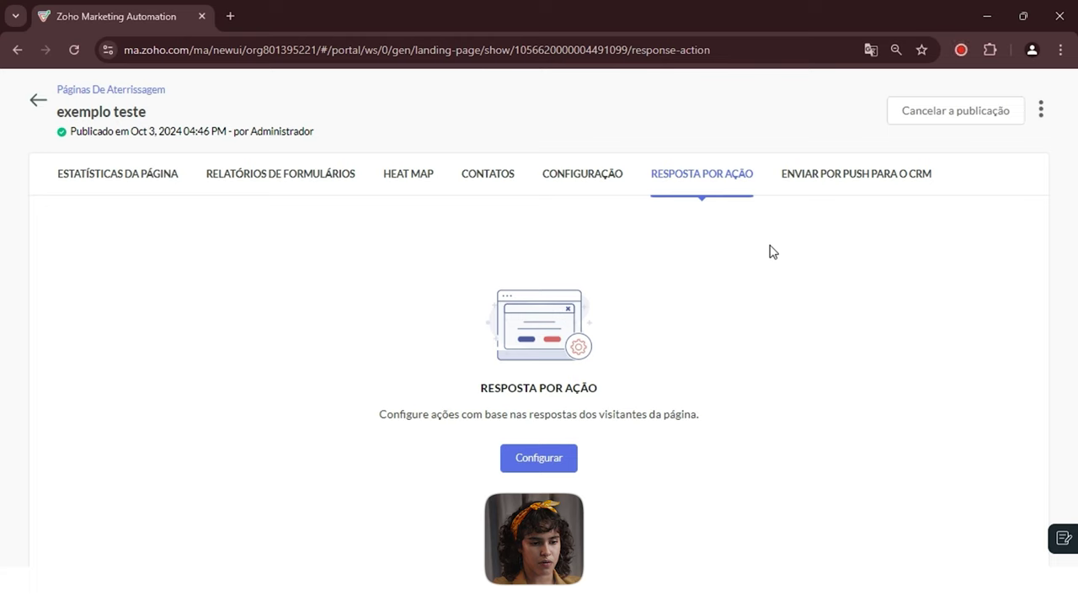
pyautogui.click(837, 177)
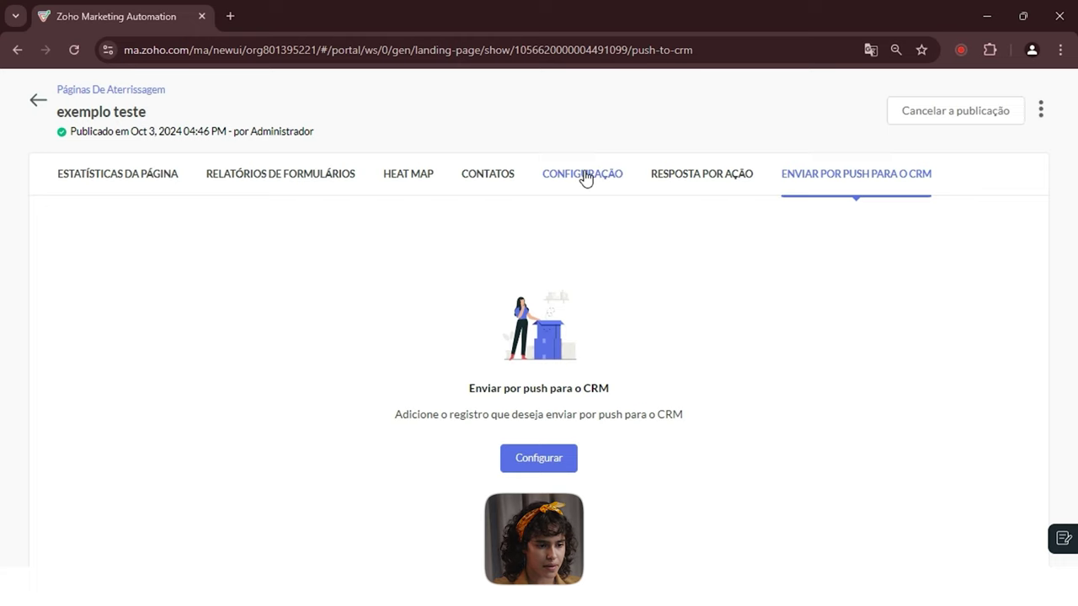
pyautogui.click(84, 176)
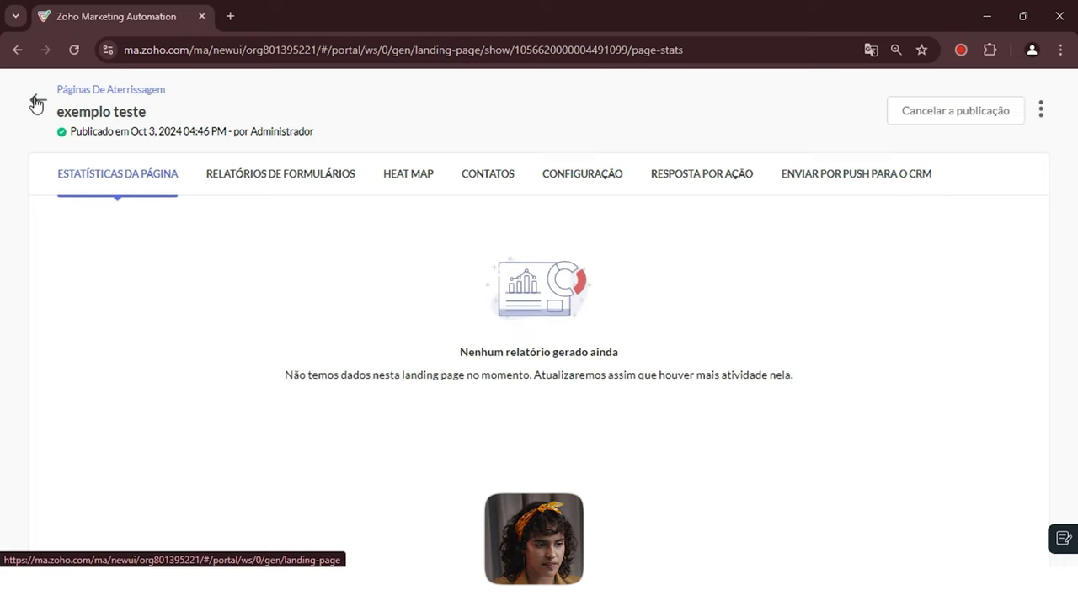
pyautogui.click(36, 103)
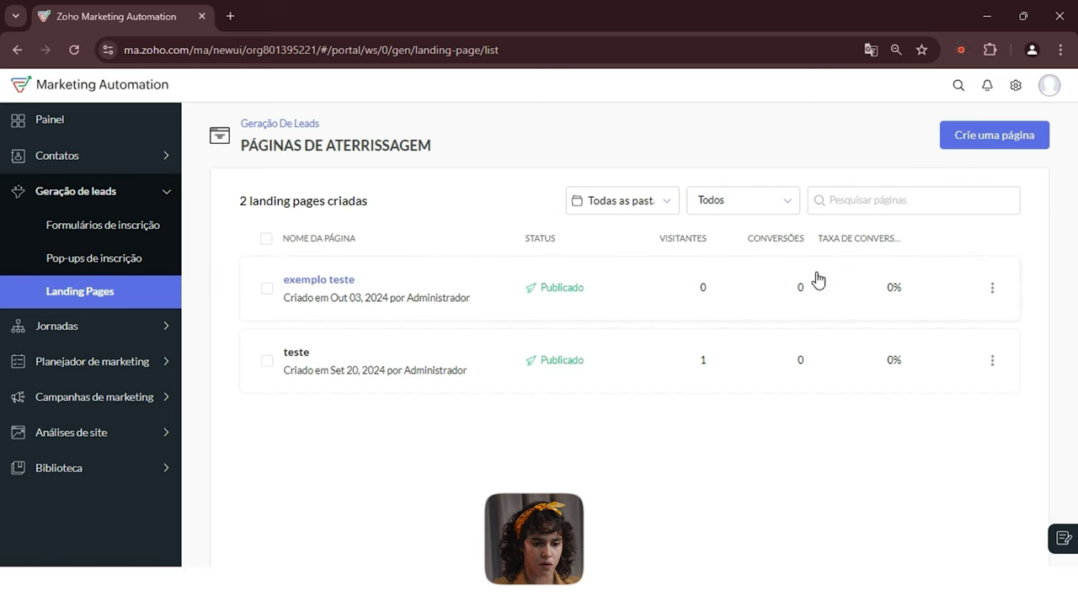
# Examine the visit, visitor, source and location statistics of the "teste" landing page, and return to the list.
pyautogui.click(296, 354)
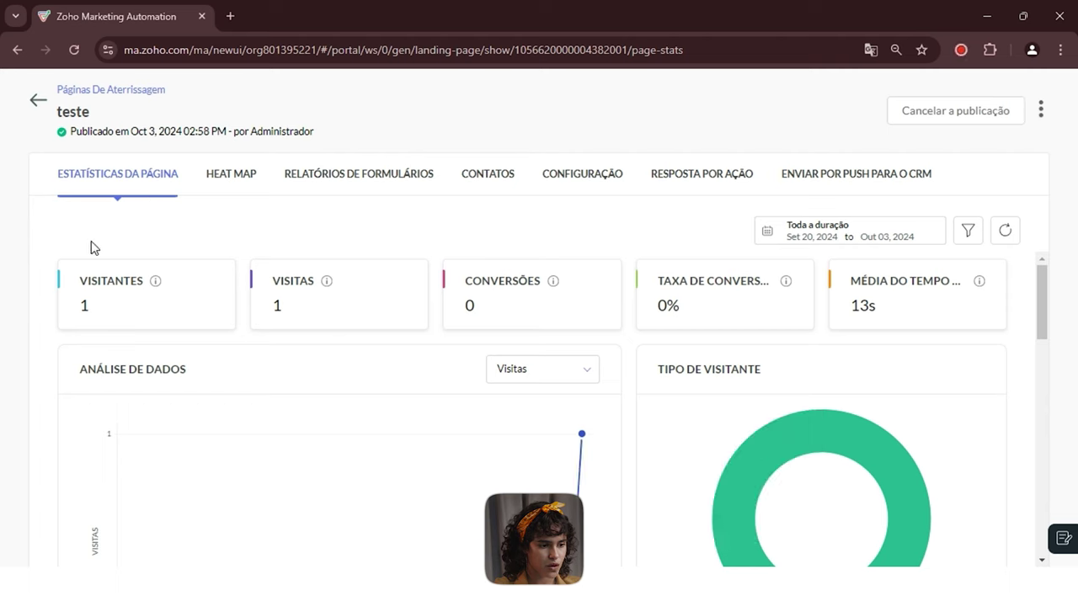
pyautogui.scroll(-1, 202, 347)
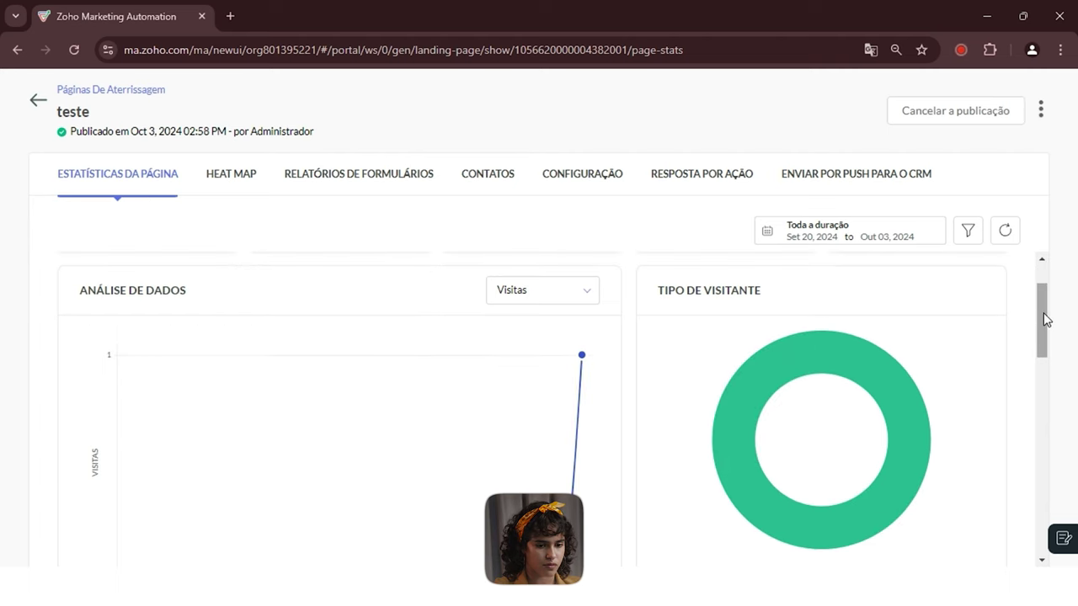
pyautogui.scroll(-2, 1044, 320)
pyautogui.scroll(-4, 664, 399)
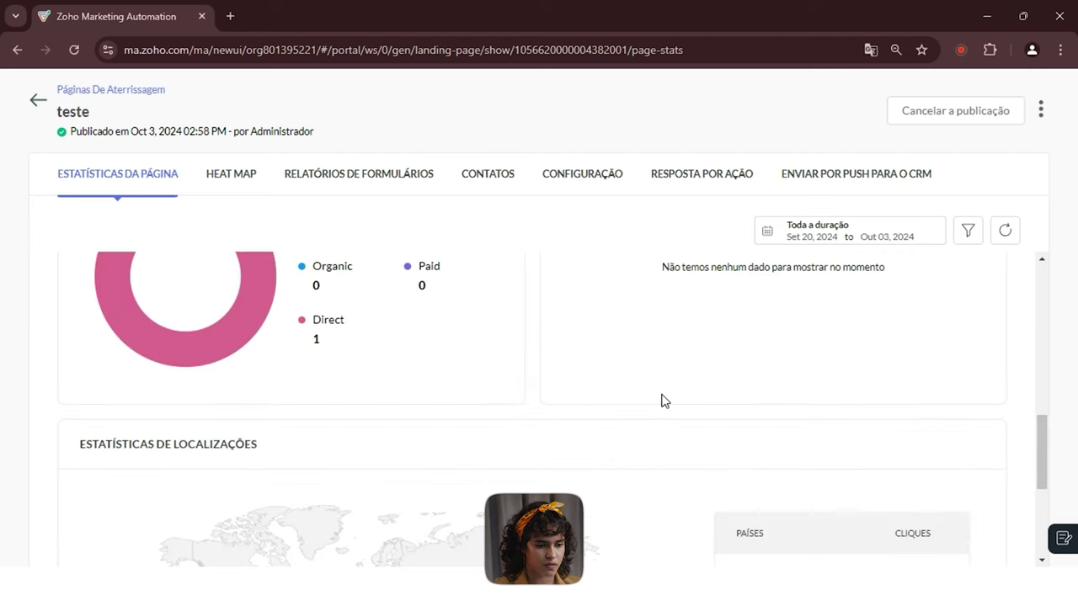
pyautogui.scroll(-3, 661, 400)
pyautogui.scroll(7, 661, 396)
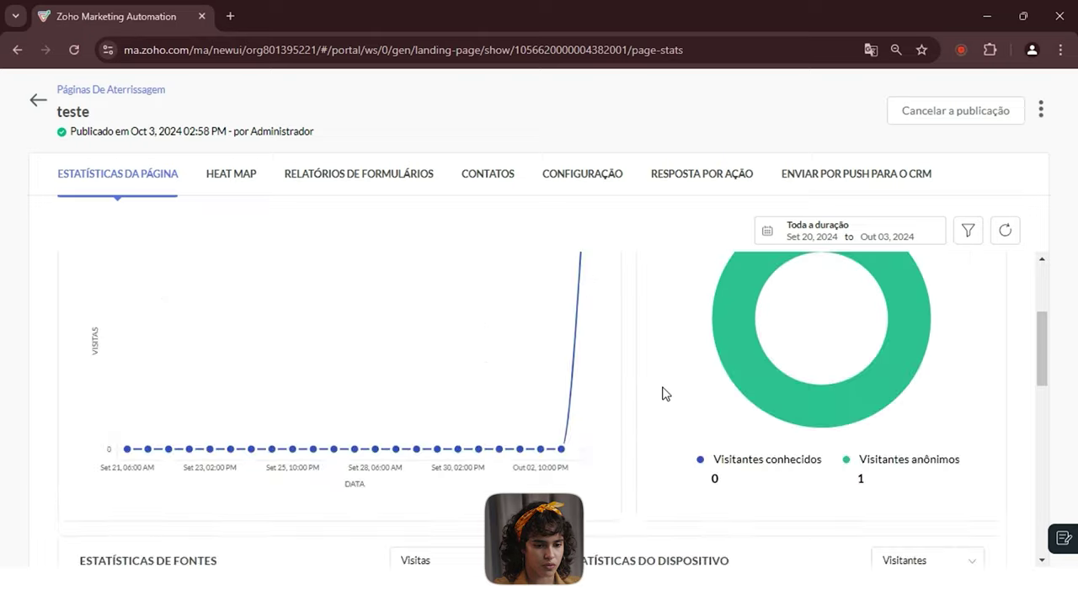
pyautogui.scroll(3, 662, 393)
pyautogui.click(38, 100)
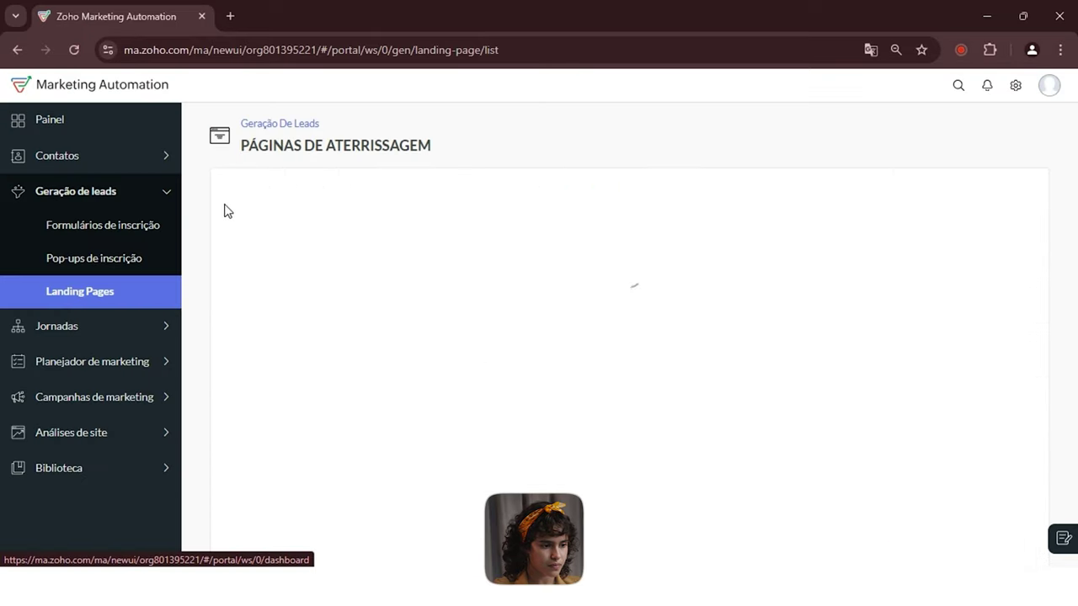
# Look over the journeys module's options and open the list of plans in the marketing planner.
pyautogui.click(80, 329)
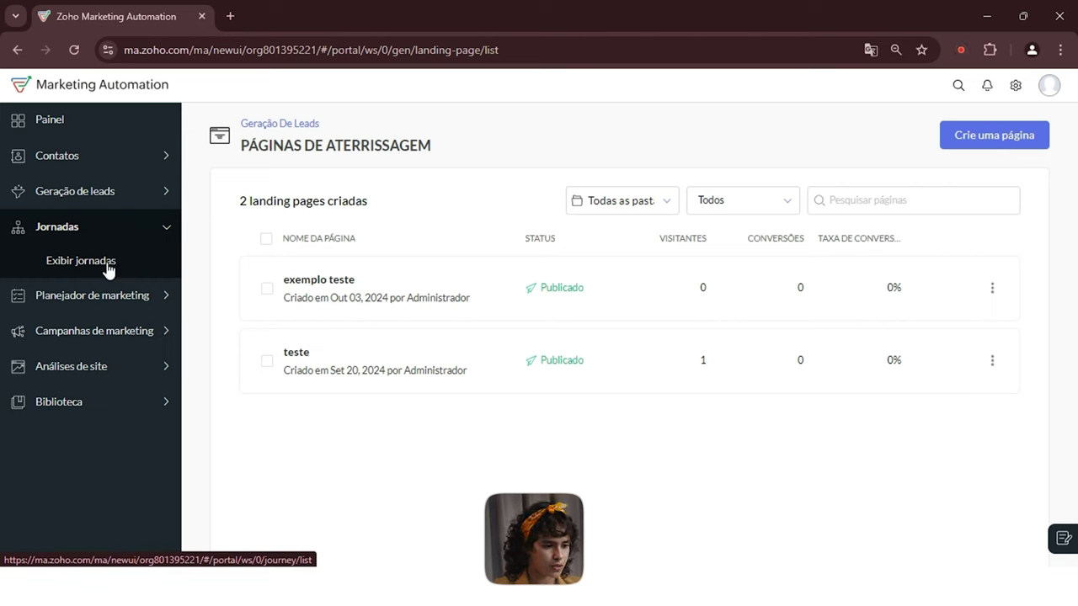
pyautogui.click(78, 233)
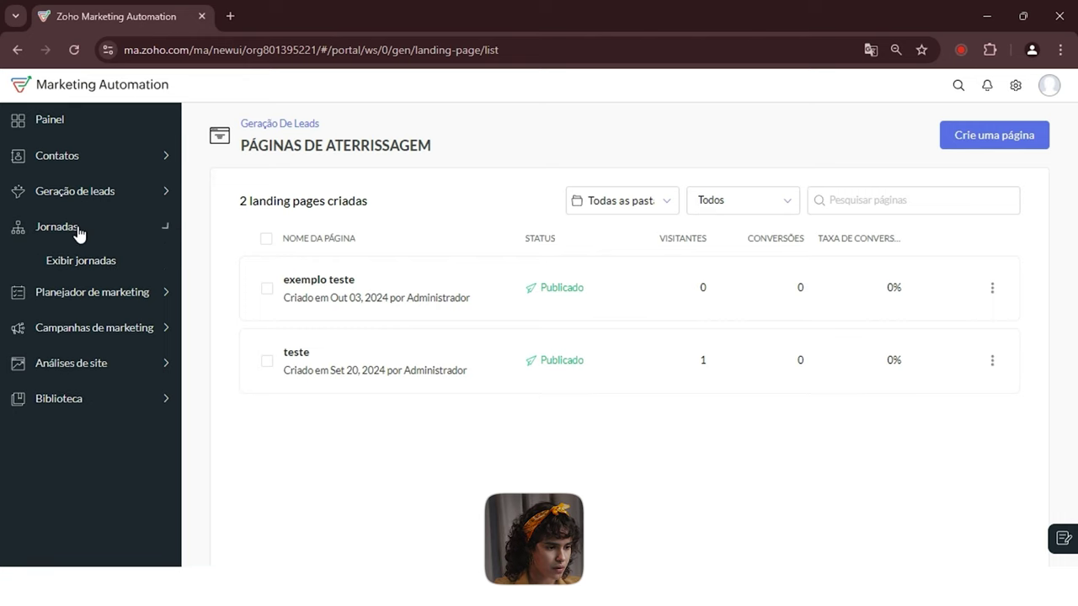
pyautogui.click(96, 264)
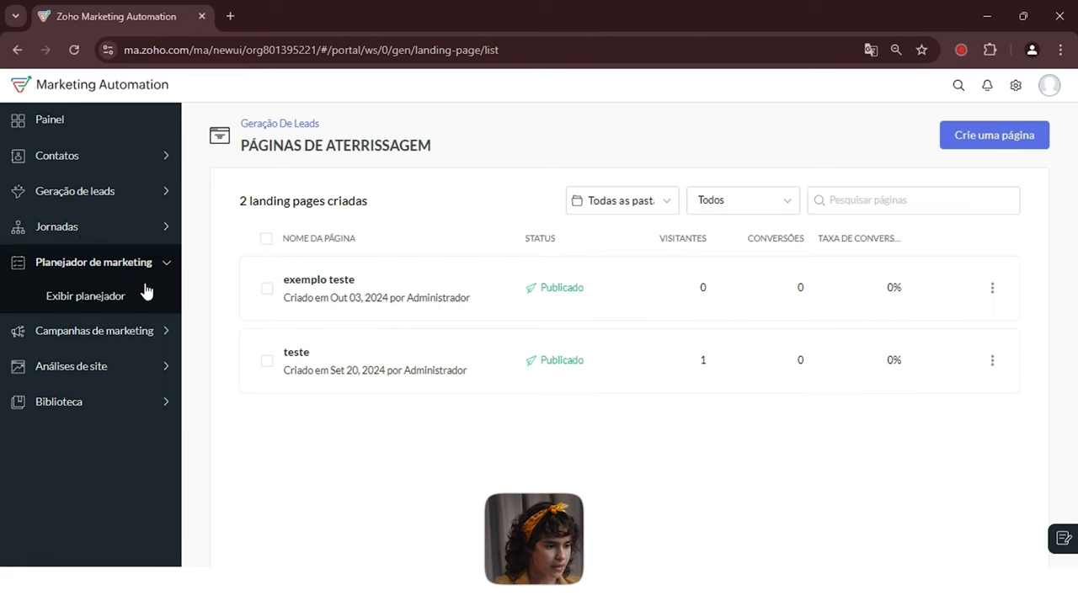
pyautogui.click(100, 298)
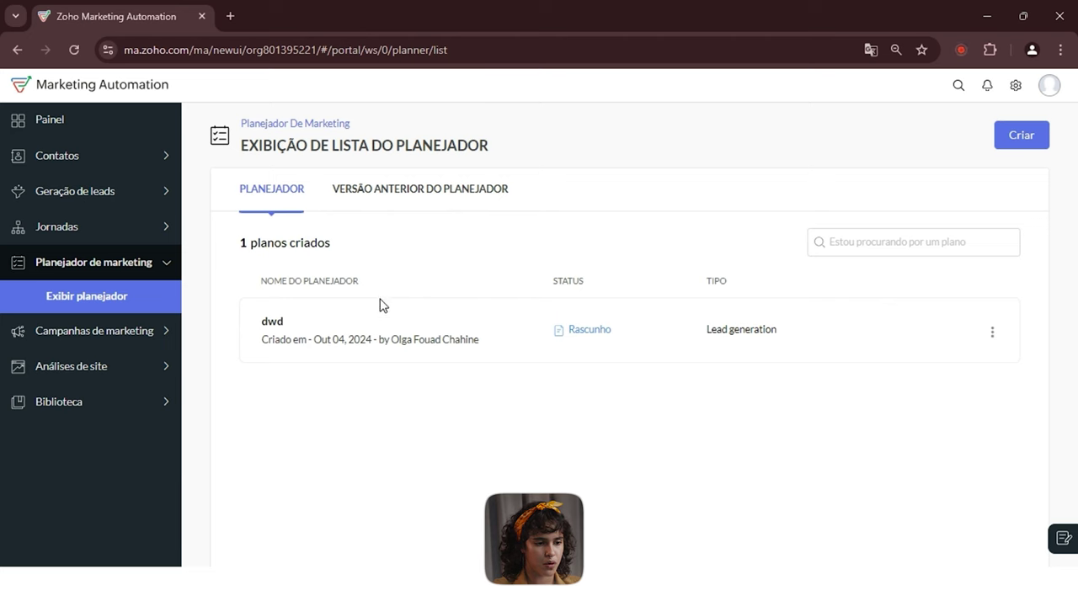
# Start a new marketing plan named "exemplo" with the objective "Exemplo".
pyautogui.click(1021, 135)
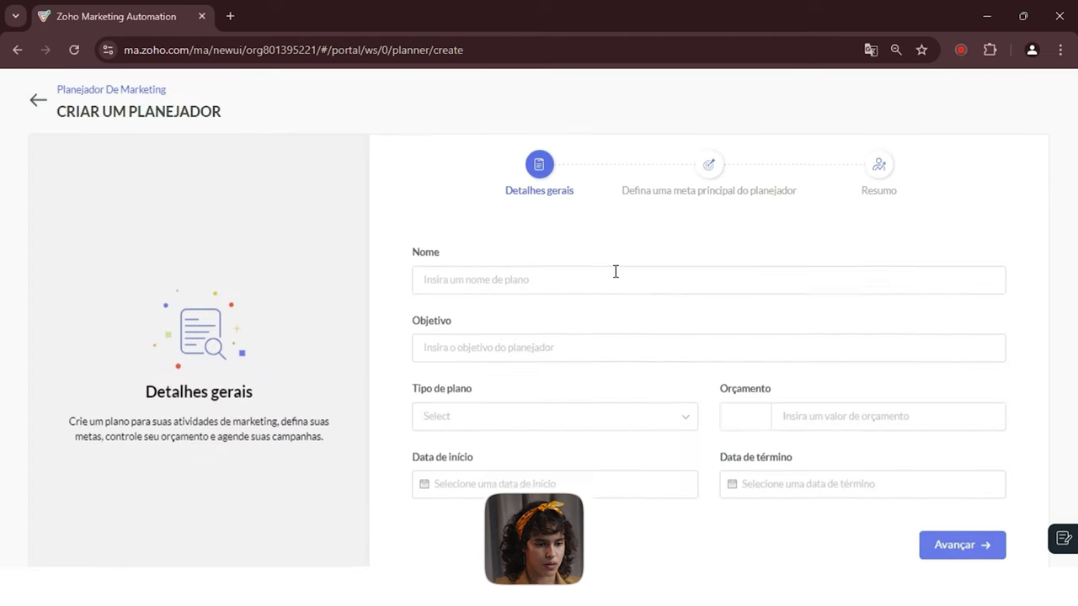
pyautogui.click(515, 268)
pyautogui.write('e')
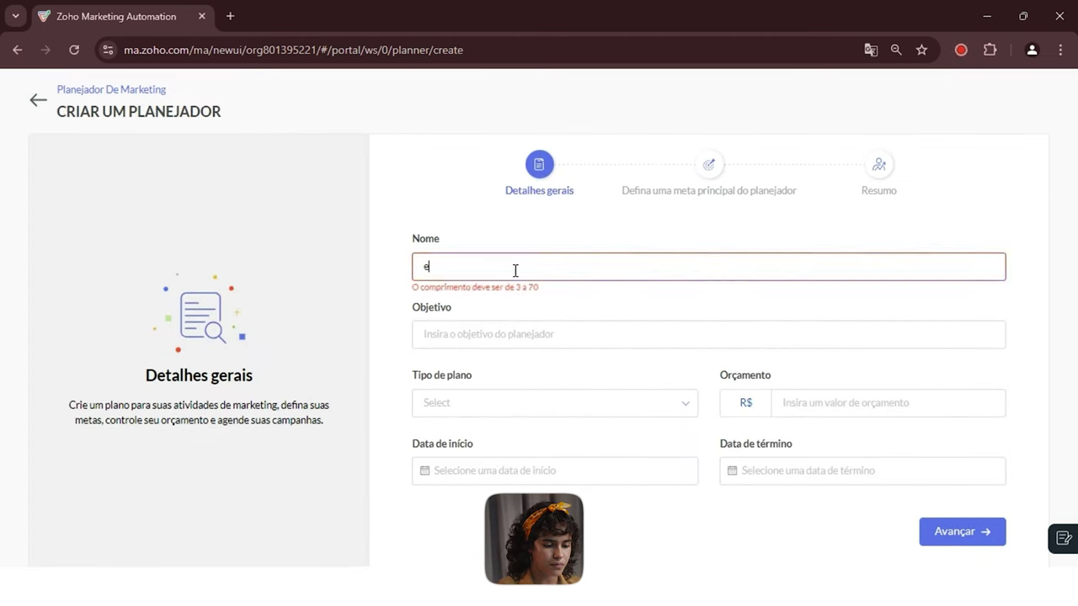
pyautogui.write('xemplo')
pyautogui.click(493, 328)
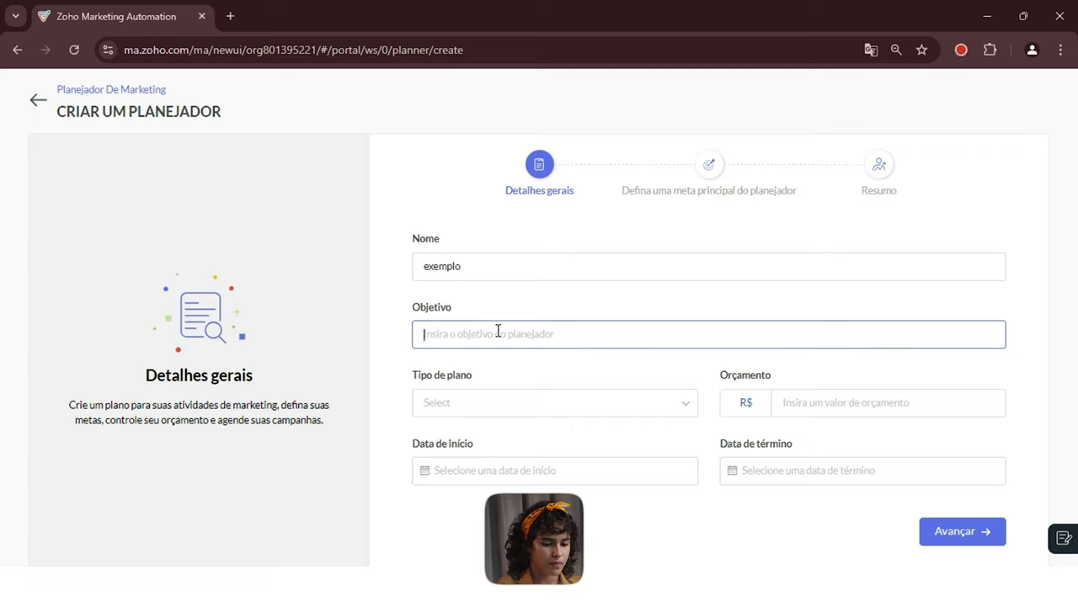
pyautogui.write('Exemplo')
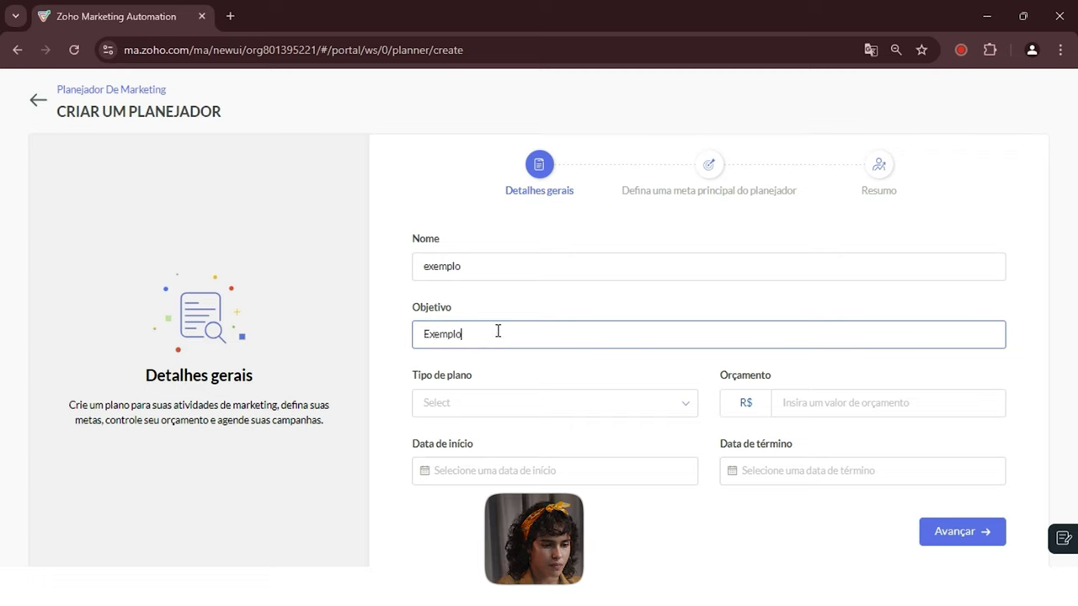
# Set the plan type to Lead generation and the budget to R$ 500.
pyautogui.click(538, 404)
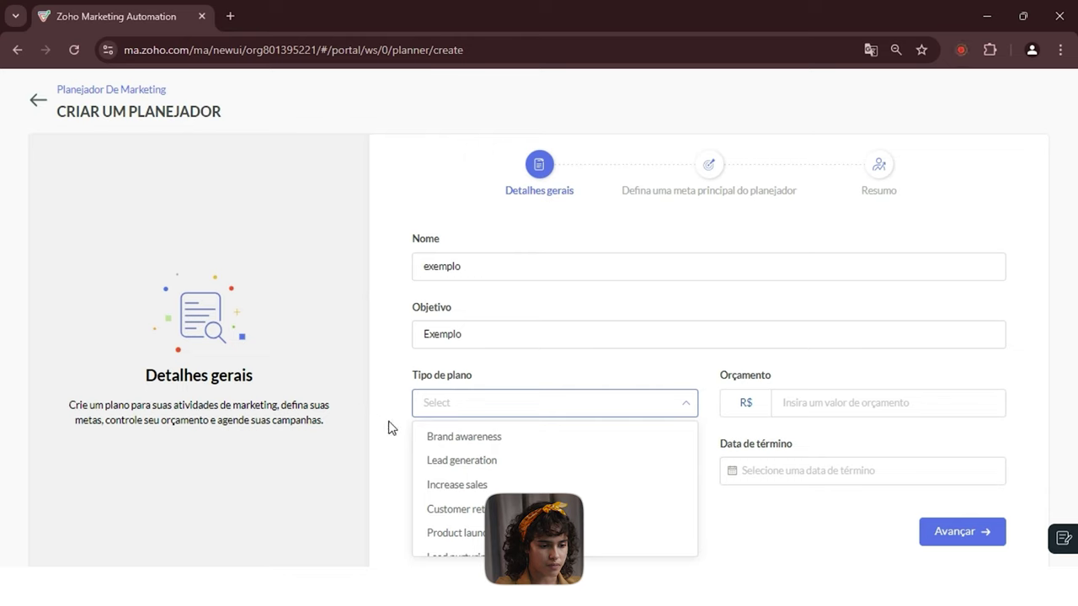
pyautogui.scroll(-1, 472, 459)
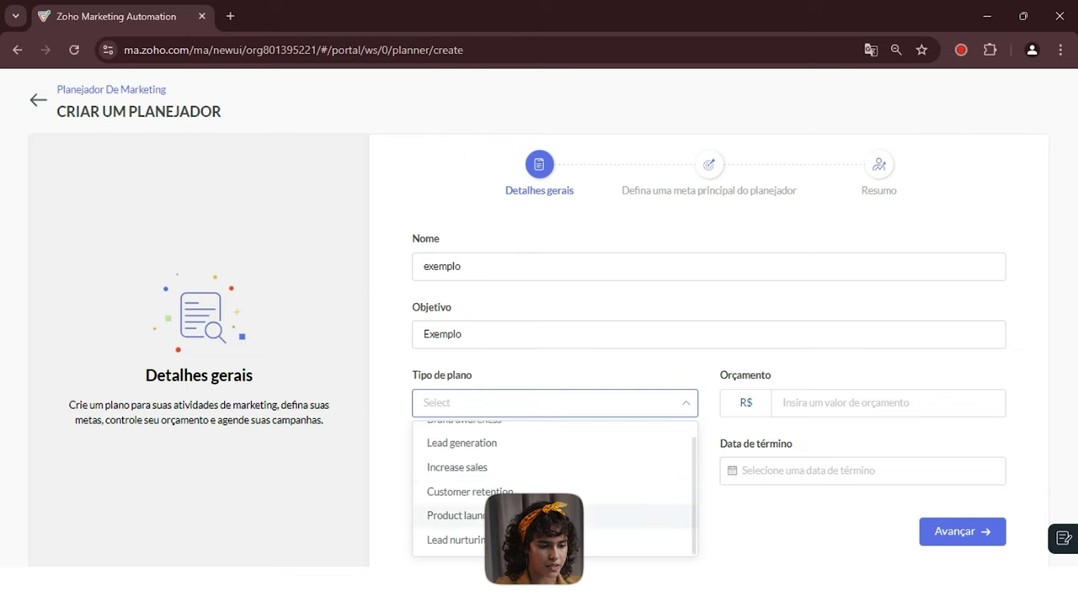
pyautogui.scroll(1, 539, 512)
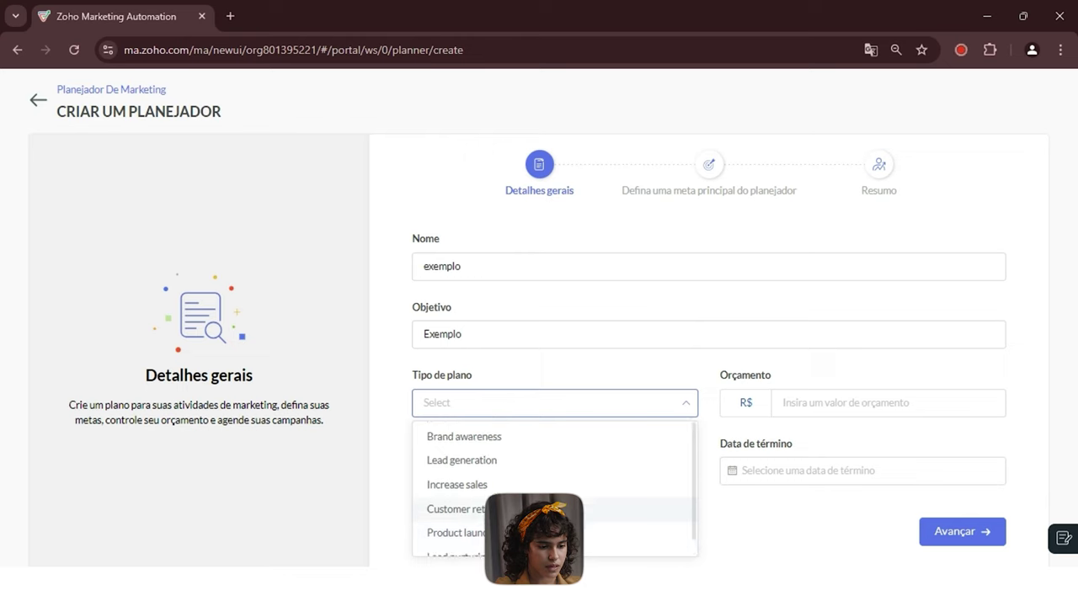
pyautogui.click(478, 461)
pyautogui.click(844, 406)
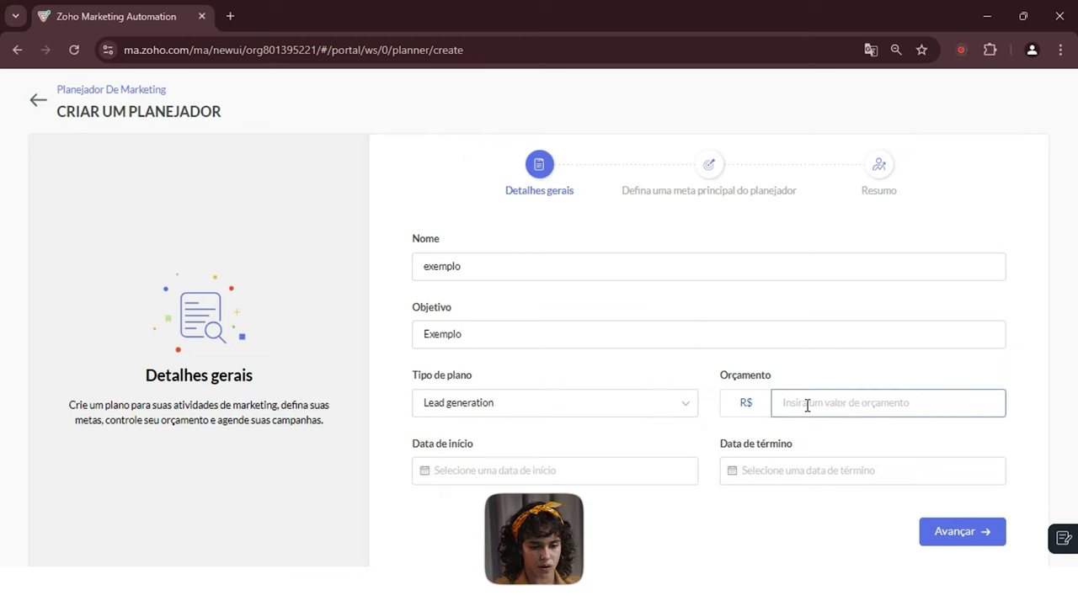
pyautogui.write('500')
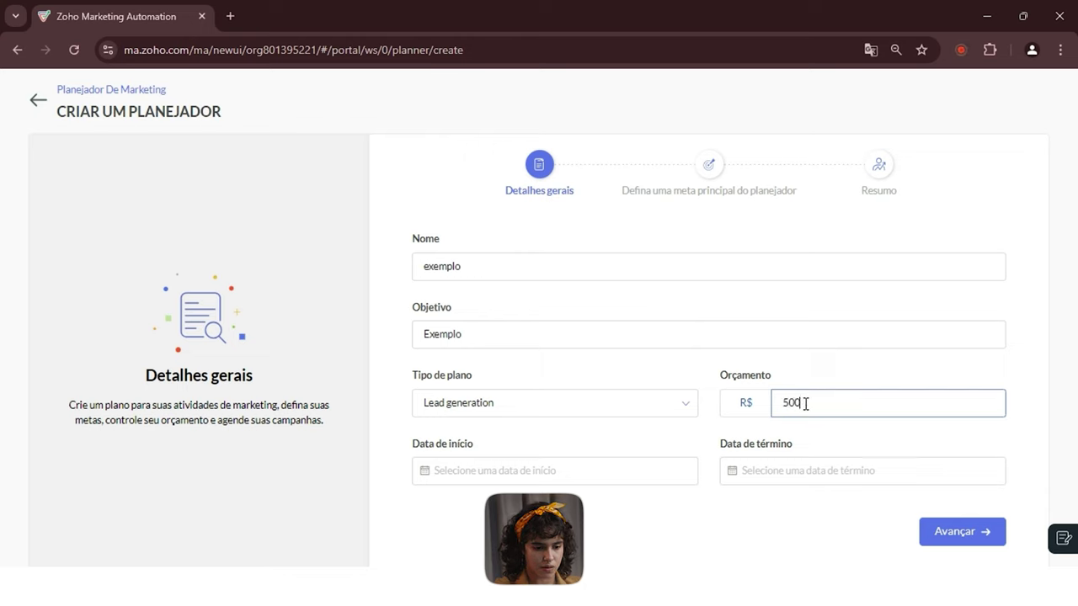
# Set the plan's dates from 2024-10-03 to 2024-10-31 and advance to the main goal stage.
pyautogui.click(535, 469)
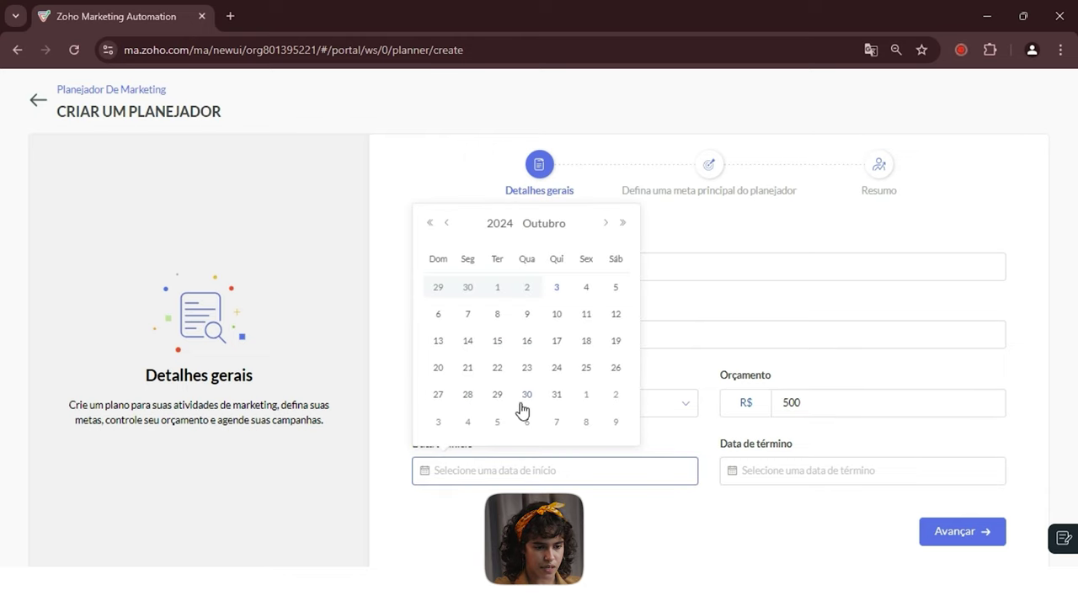
pyautogui.click(556, 287)
pyautogui.click(812, 472)
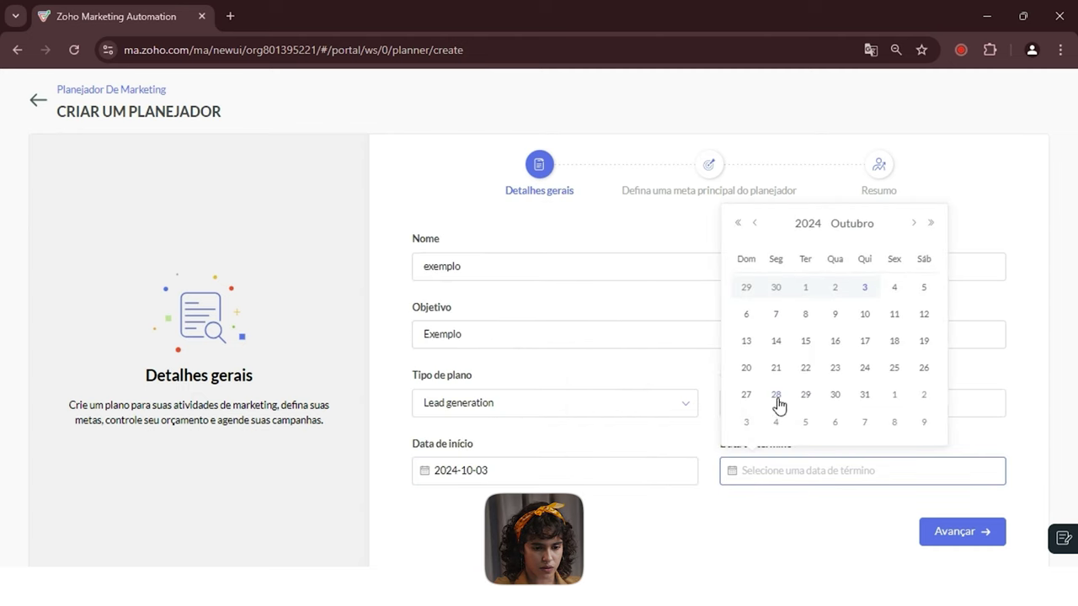
pyautogui.click(862, 396)
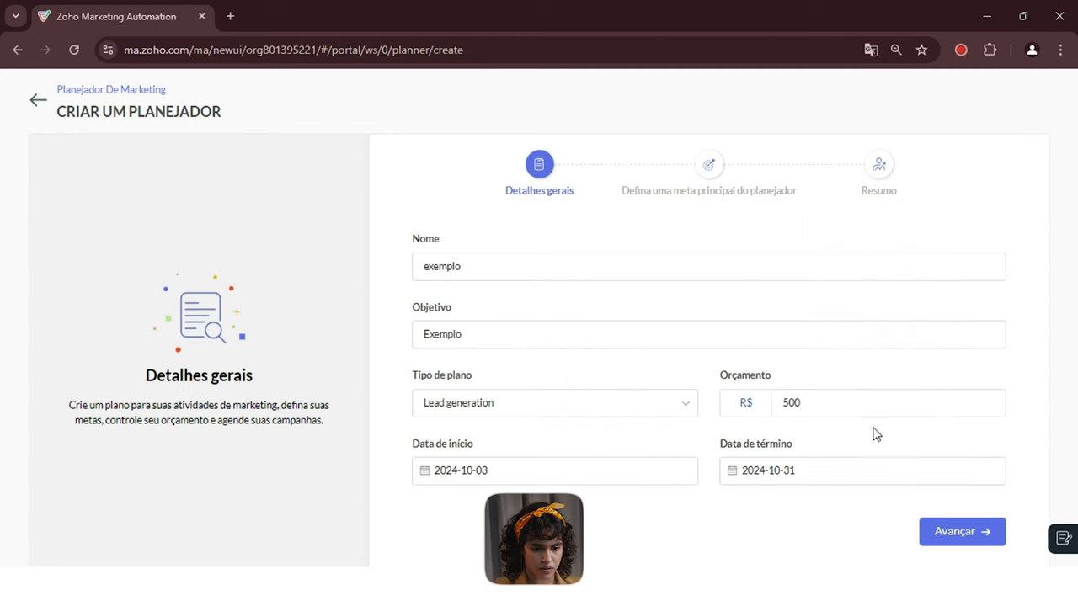
pyautogui.click(956, 529)
# Name the plan's main goal "Exemplo" and choose "Local do lead" as its metric.
pyautogui.click(550, 325)
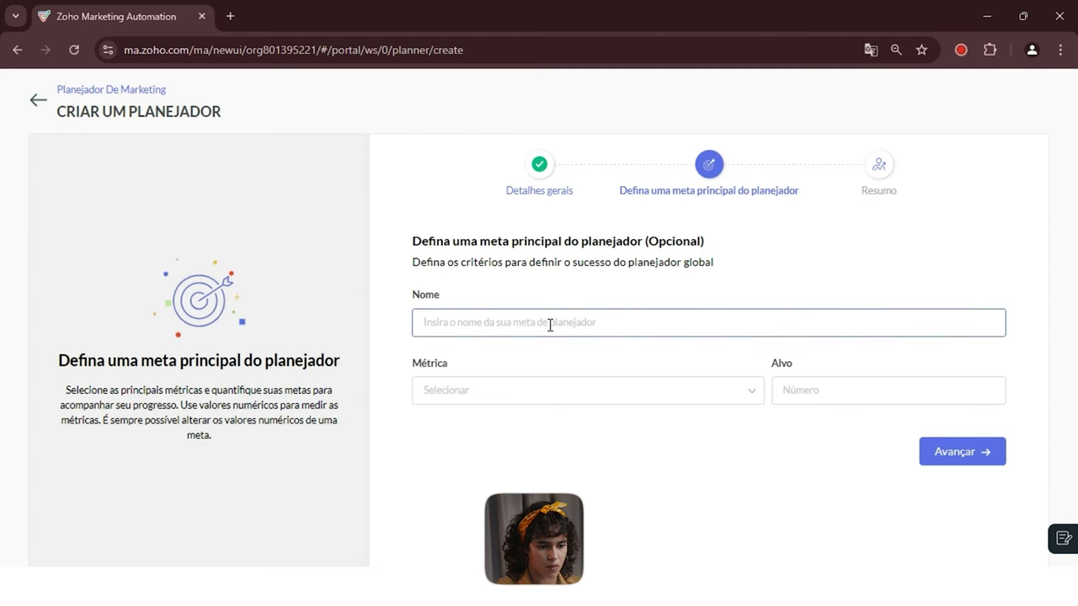
pyautogui.write('Ec')
pyautogui.write('emplo')
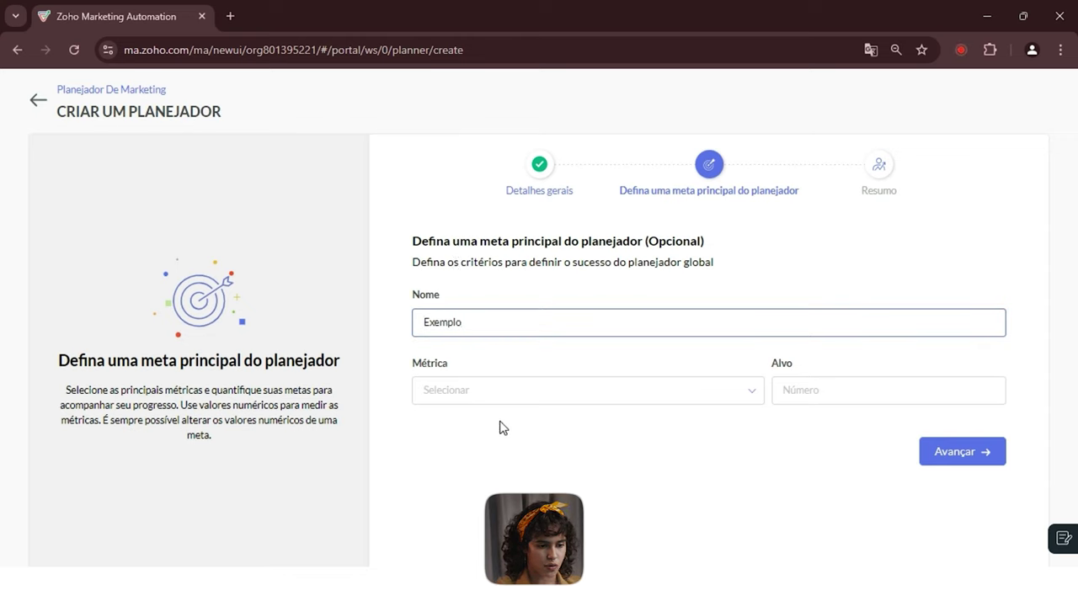
pyautogui.click(512, 394)
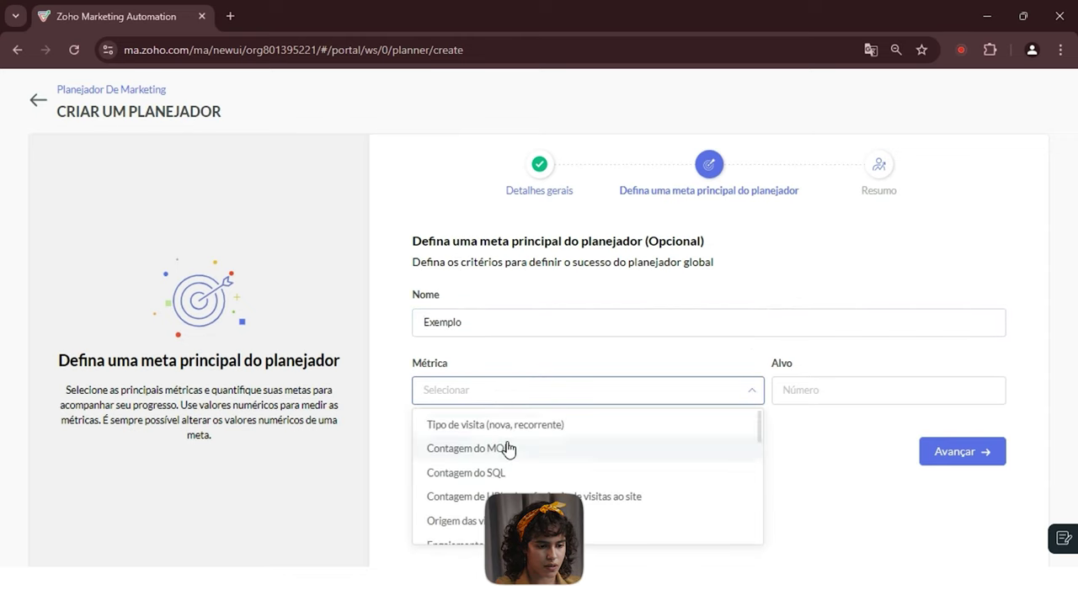
pyautogui.scroll(-1, 509, 459)
pyautogui.scroll(-5, 508, 476)
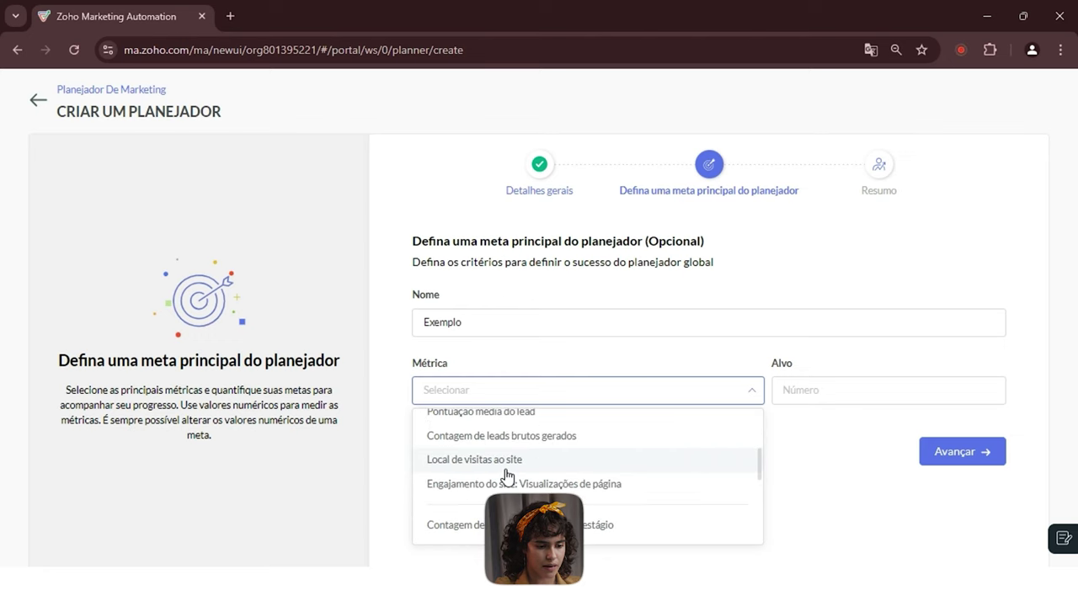
pyautogui.scroll(-1, 507, 490)
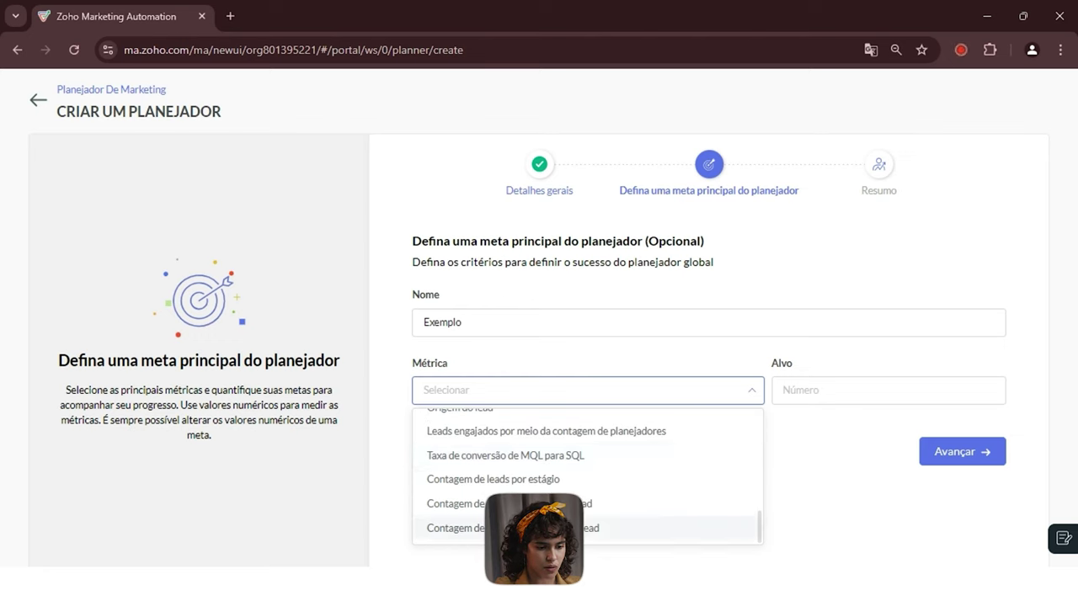
pyautogui.scroll(3, 505, 517)
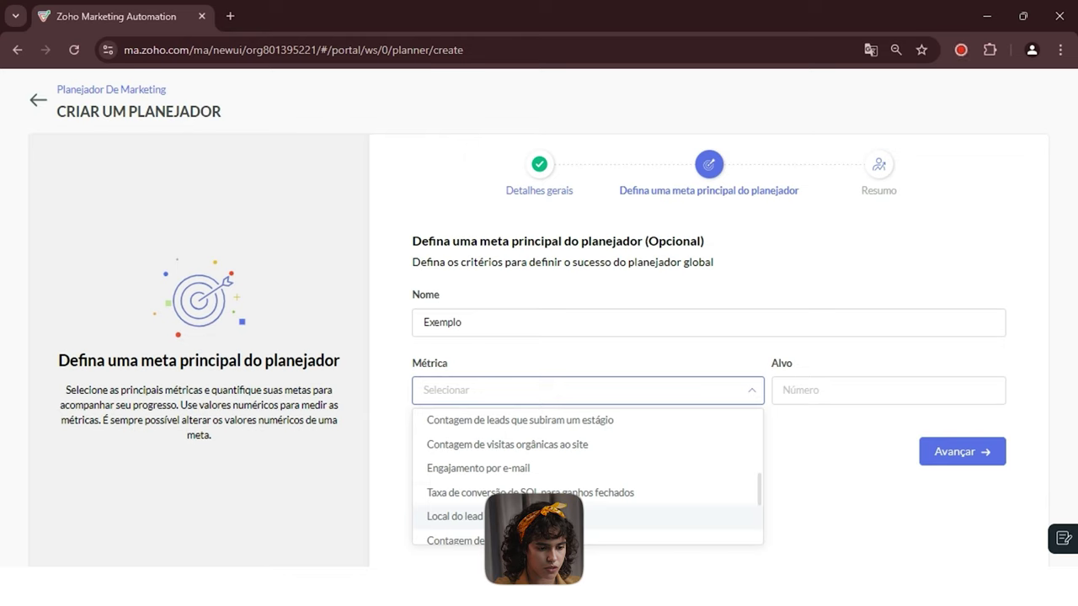
pyautogui.click(479, 516)
# Detail the lead location metric with brazil and china, and set the goal's target to 100.
pyautogui.click(717, 394)
pyautogui.scroll(-8, 711, 446)
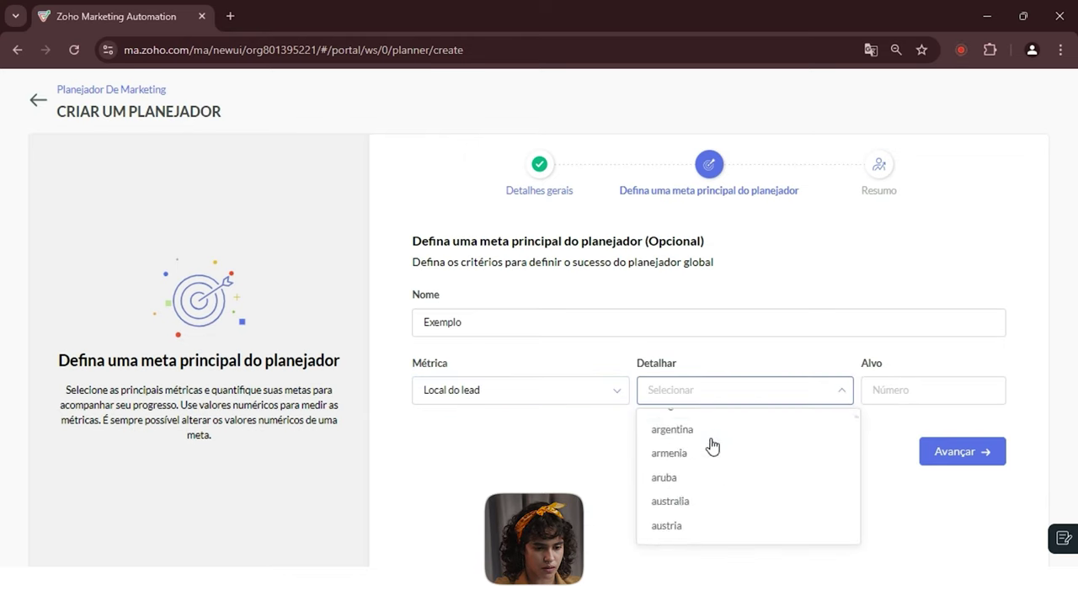
pyautogui.scroll(-2, 712, 450)
pyautogui.click(678, 462)
pyautogui.scroll(-5, 697, 473)
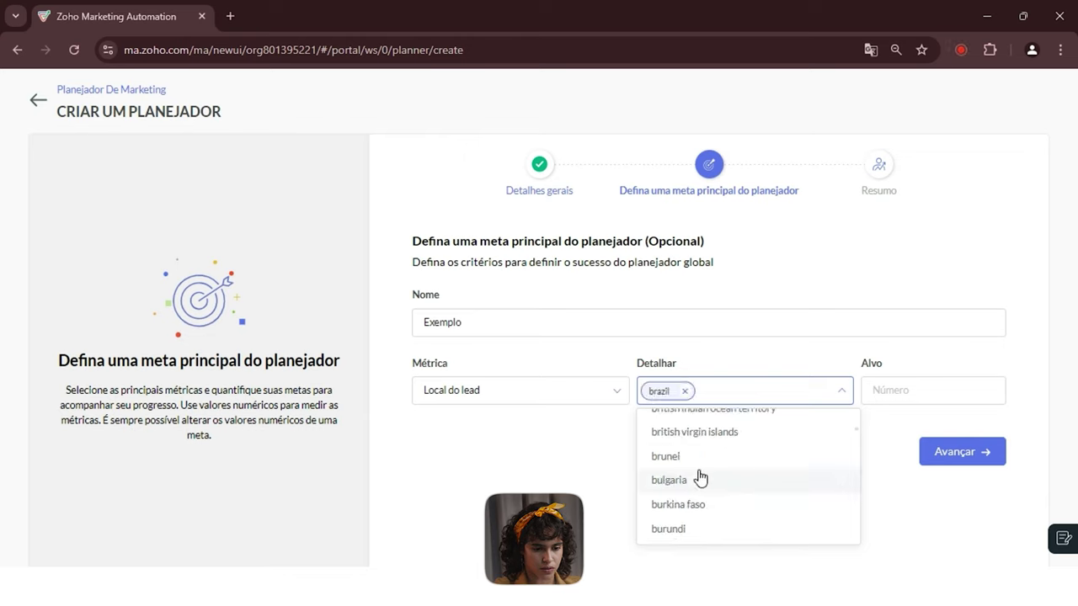
pyautogui.click(699, 433)
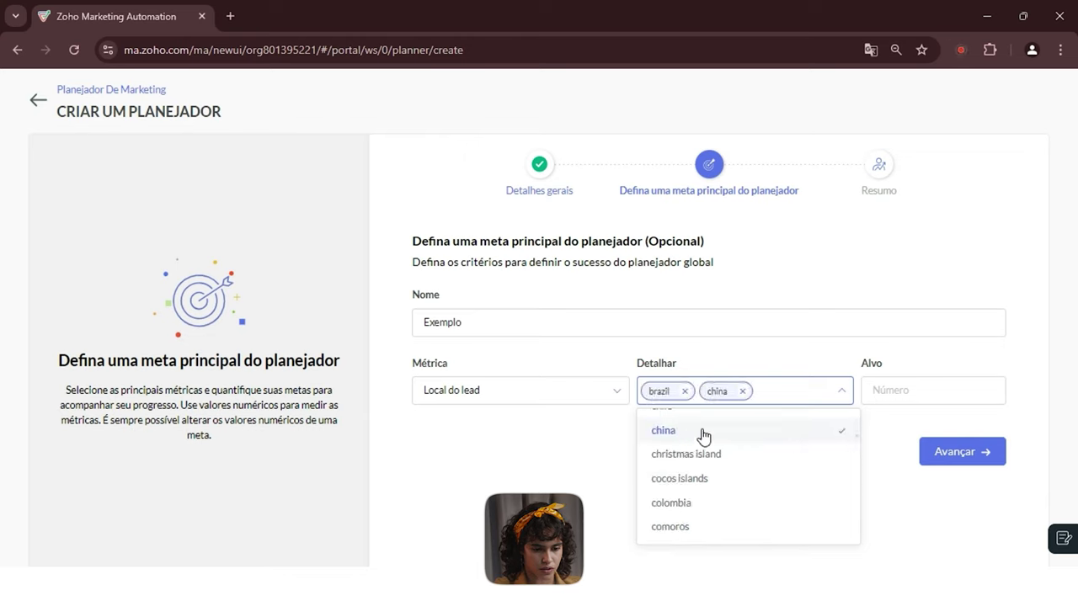
pyautogui.click(909, 393)
pyautogui.write('100')
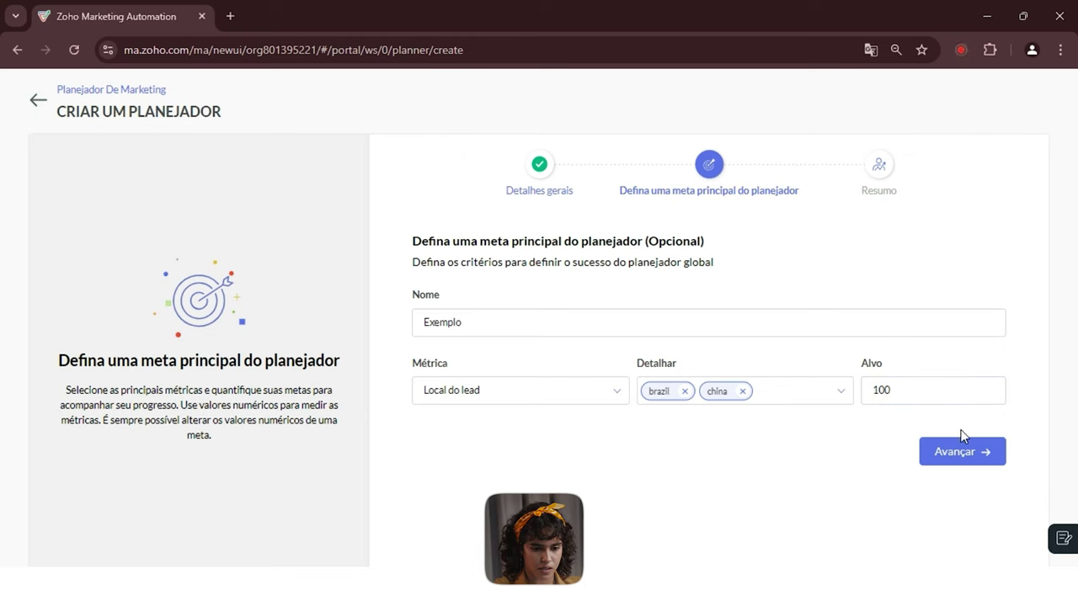
# Advance to the plan summary, review its details and save the plan.
pyautogui.click(958, 451)
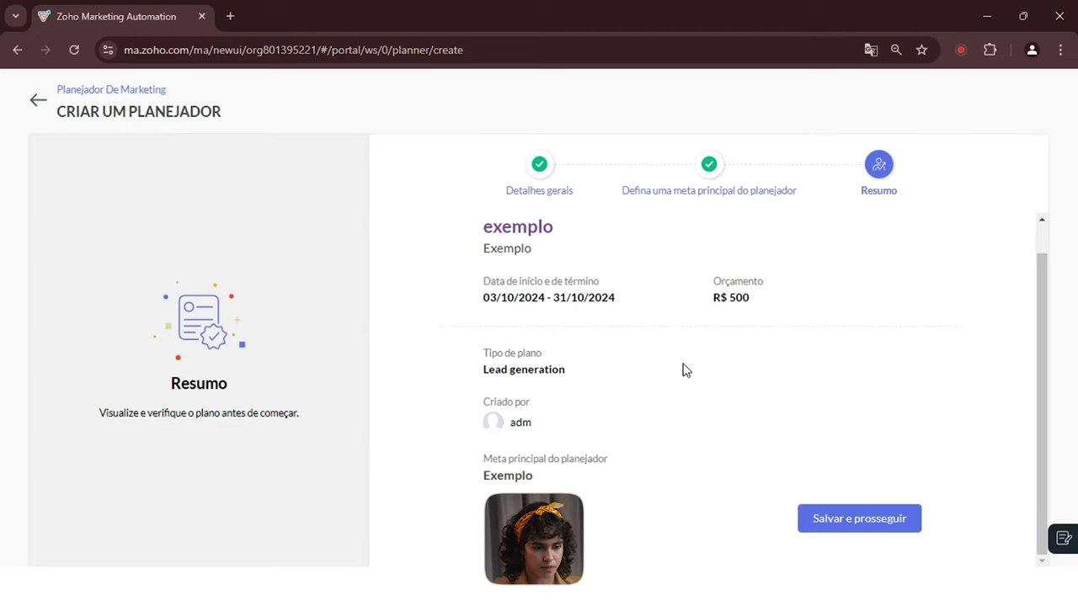
pyautogui.scroll(1, 683, 367)
pyautogui.scroll(-1, 884, 446)
pyautogui.click(860, 518)
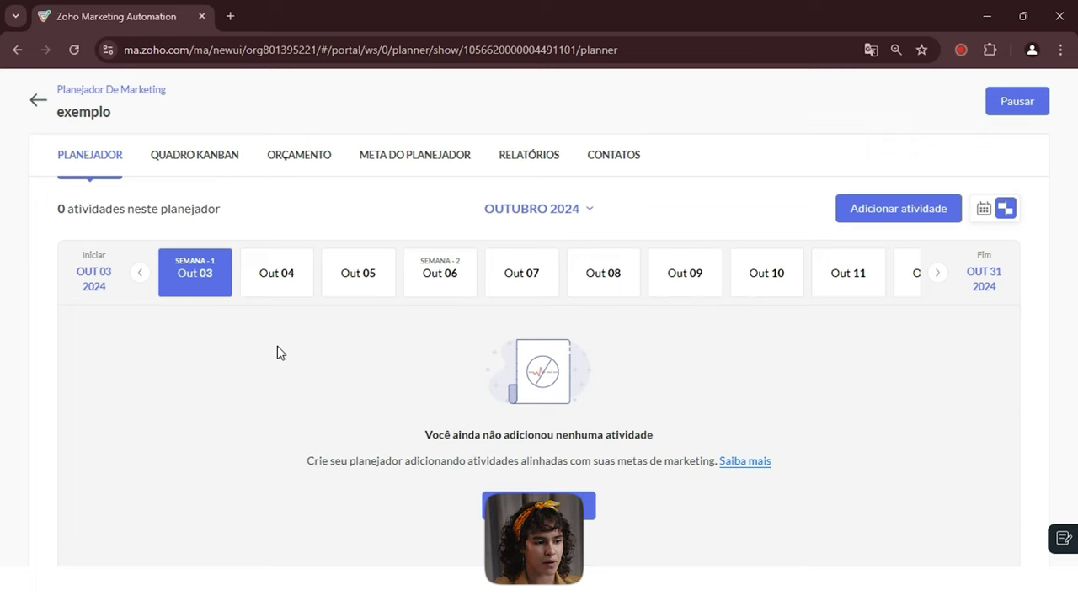
# Look through the status columns of the plan's kanban board, from Ideação to Concluído.
pyautogui.click(210, 168)
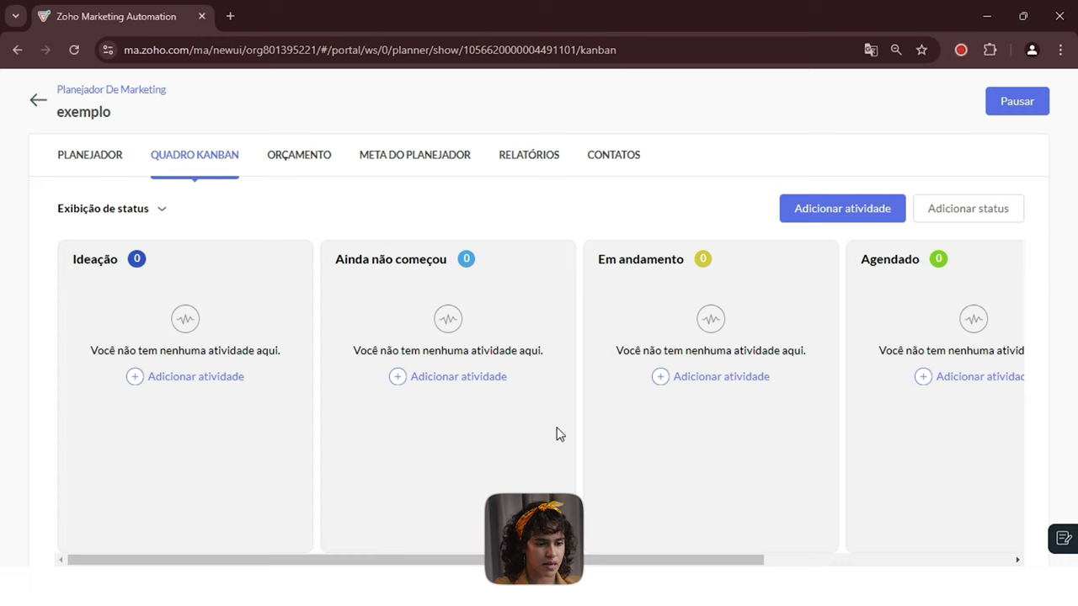
pyautogui.moveTo(585, 559); pyautogui.dragTo(610, 560)
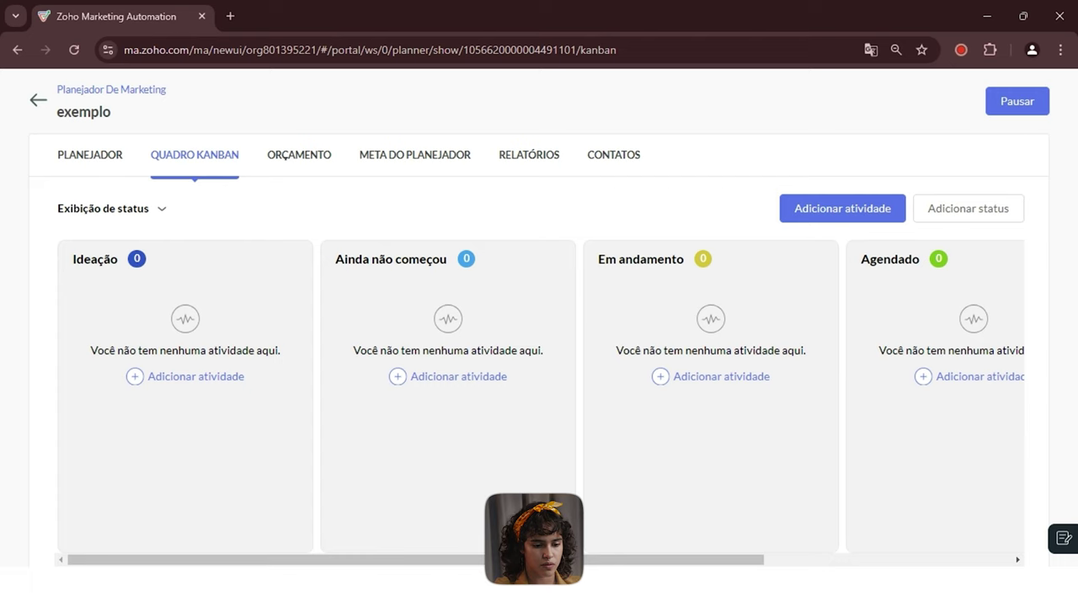
pyautogui.hscroll(4, 875, 320)
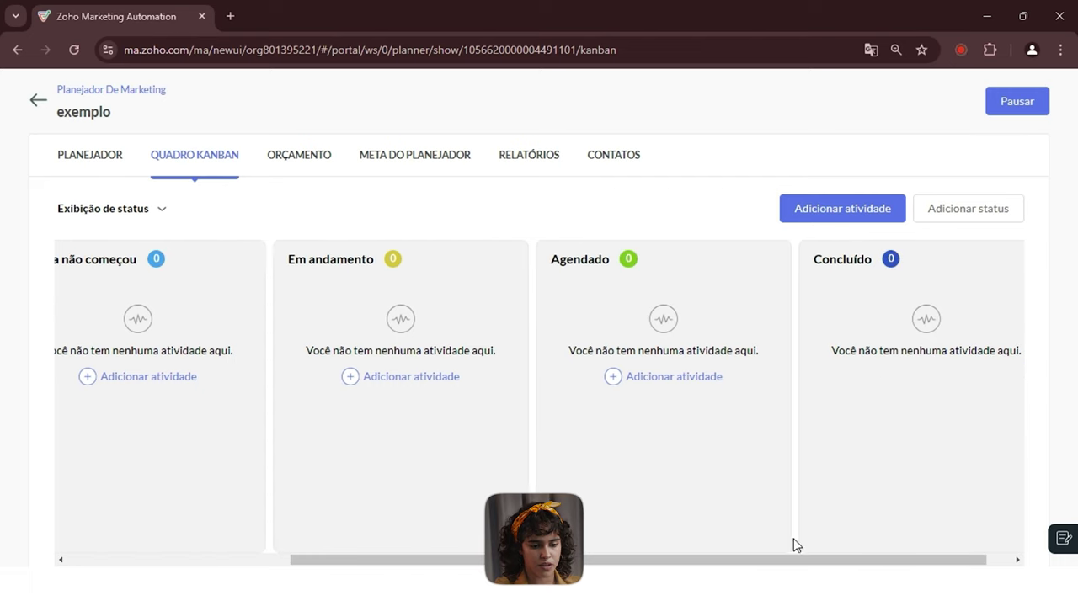
pyautogui.moveTo(794, 560); pyautogui.dragTo(567, 559)
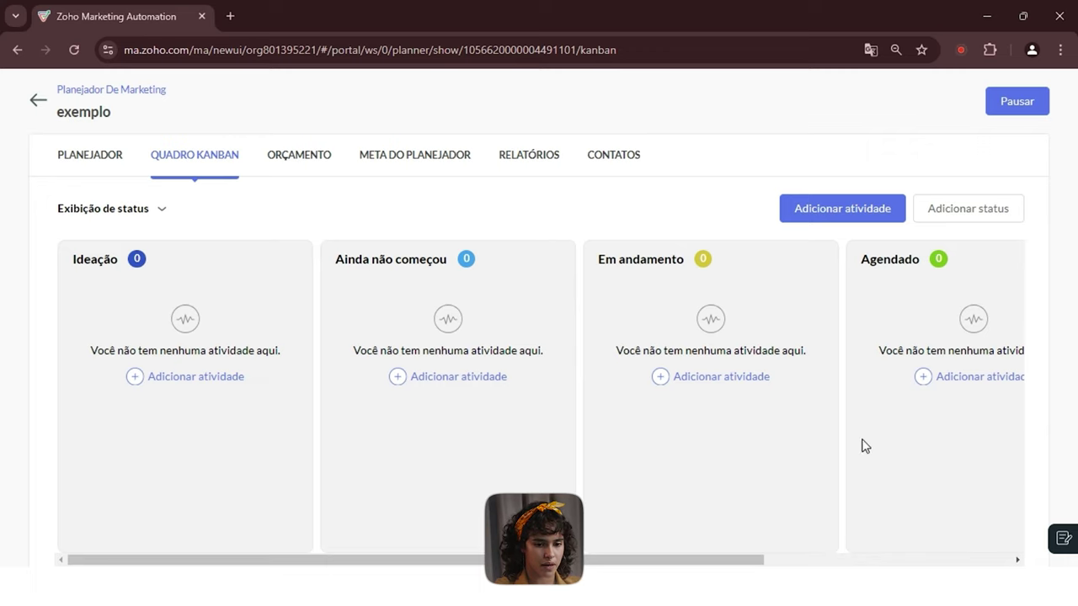
# Examine the plan's budget figures and the budget, expense and budget-versus-expense reports.
pyautogui.click(310, 168)
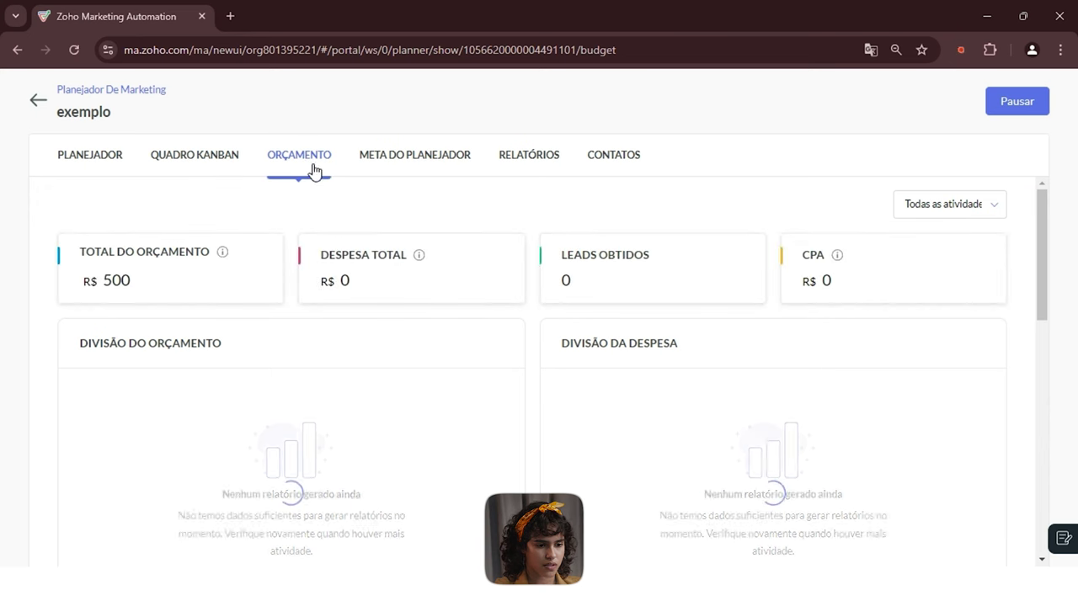
pyautogui.scroll(-1, 438, 227)
pyautogui.scroll(1, 440, 230)
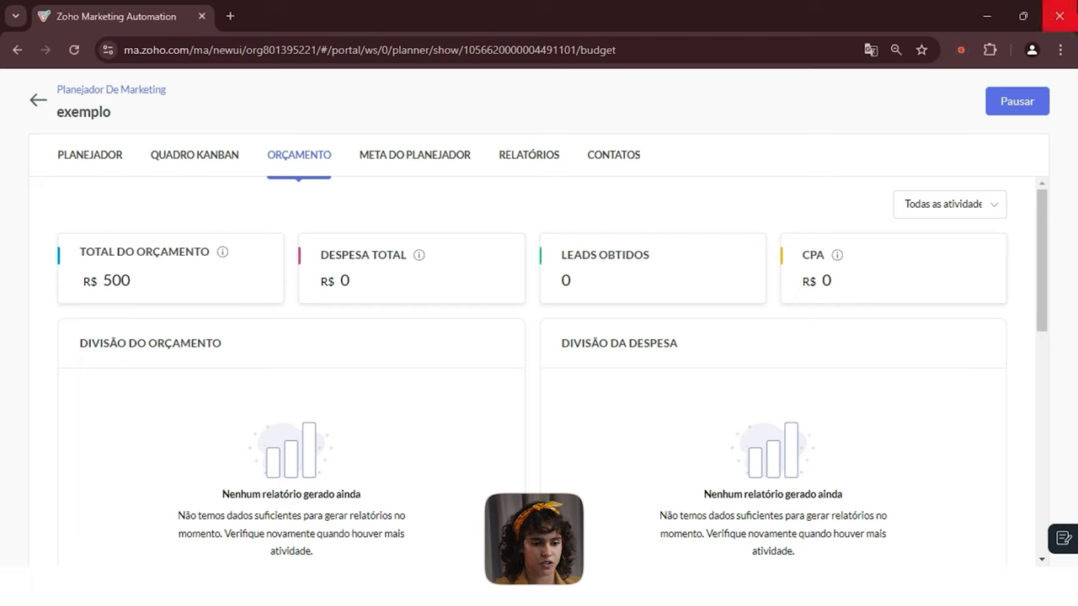
pyautogui.scroll(-7, 449, 291)
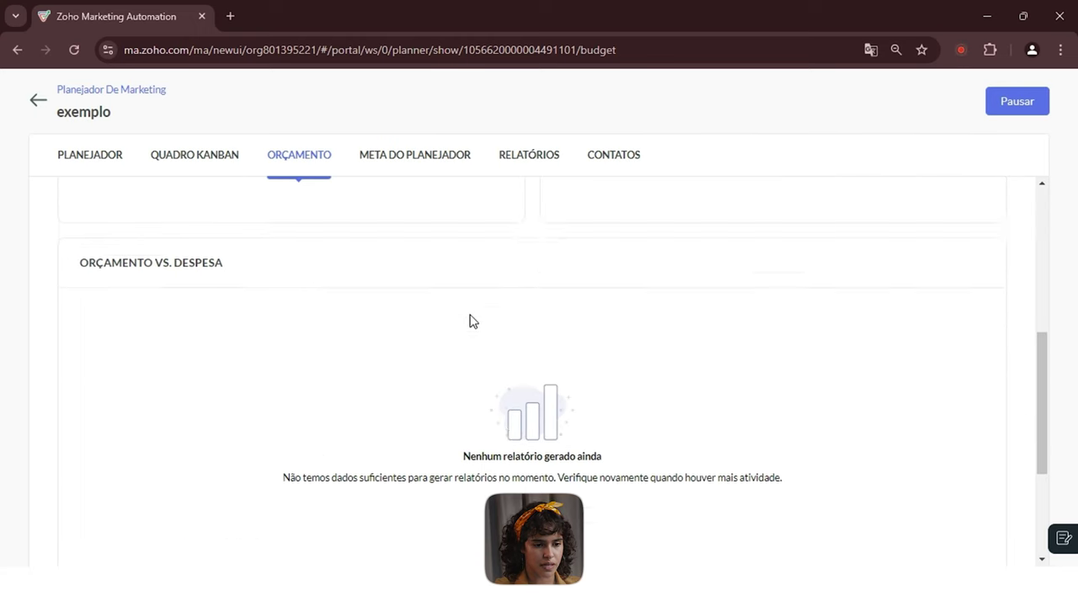
# Look over the plan's goals and the new-goal form without adding one, and check the reports and contacts sections.
pyautogui.click(417, 168)
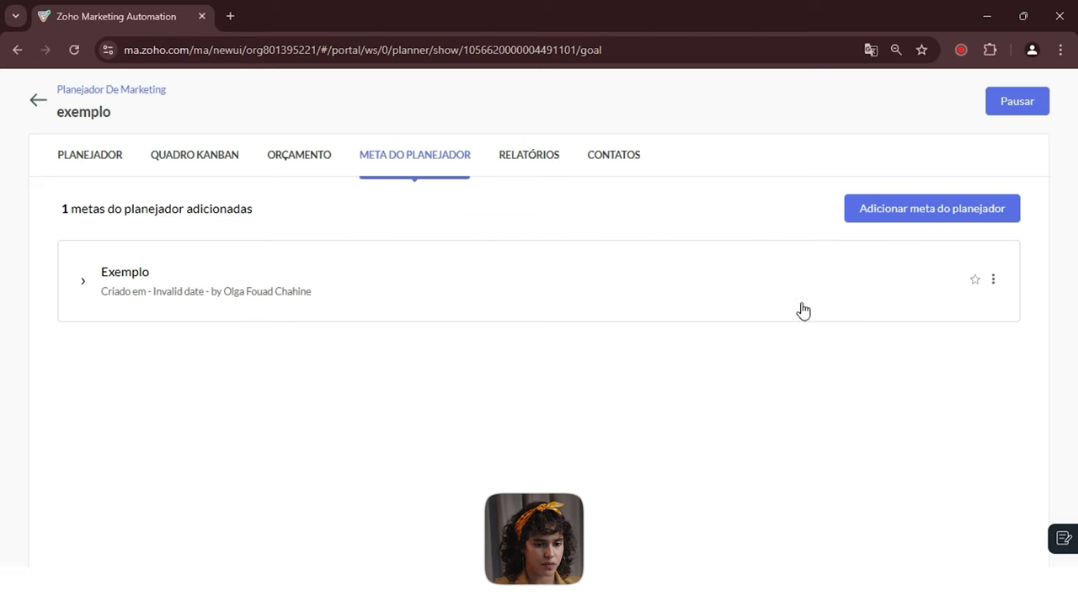
pyautogui.click(879, 220)
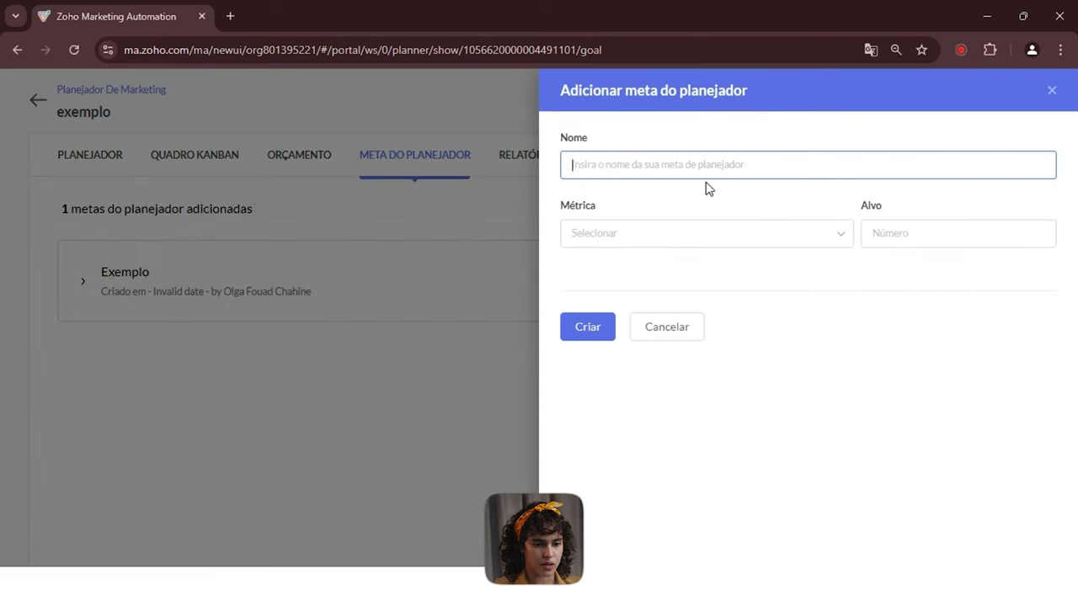
pyautogui.click(661, 337)
pyautogui.click(530, 155)
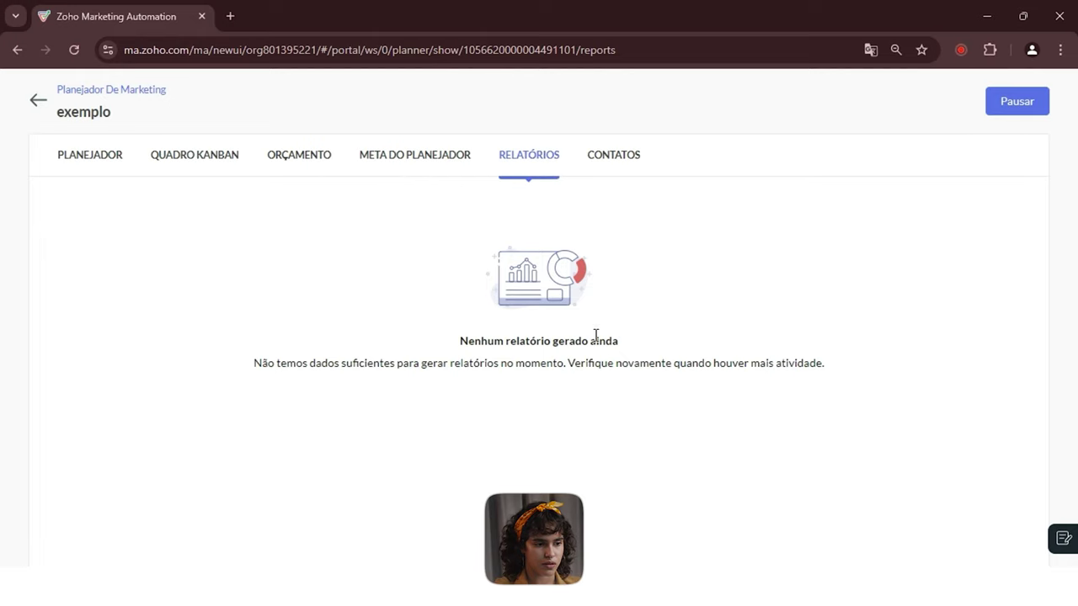
pyautogui.click(606, 171)
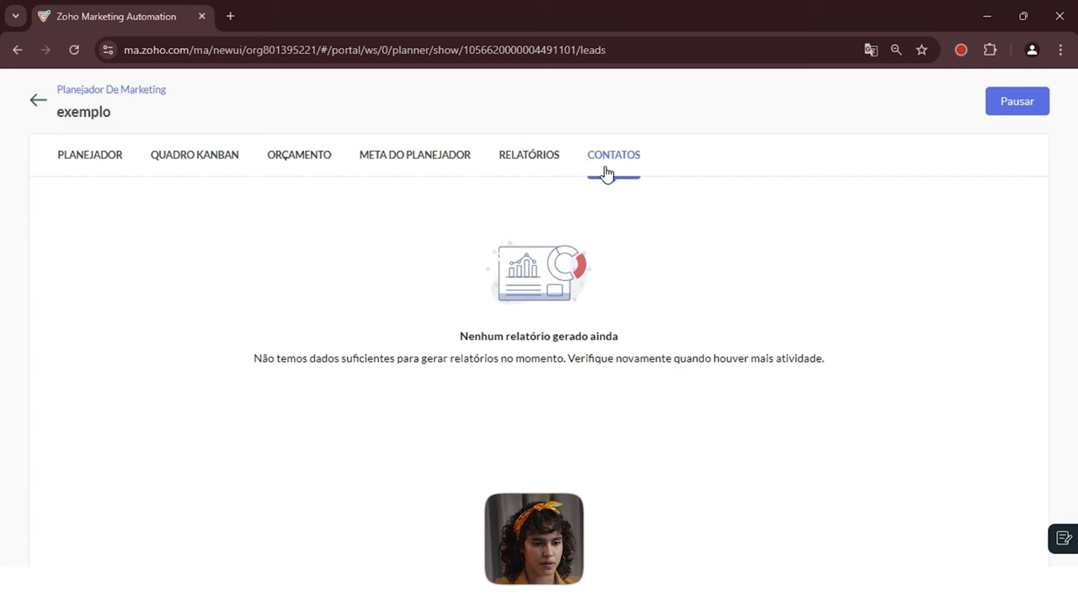
# Return to the planner list, reopen the exemplo plan to view its planner calendar, and go back to the list.
pyautogui.click(37, 101)
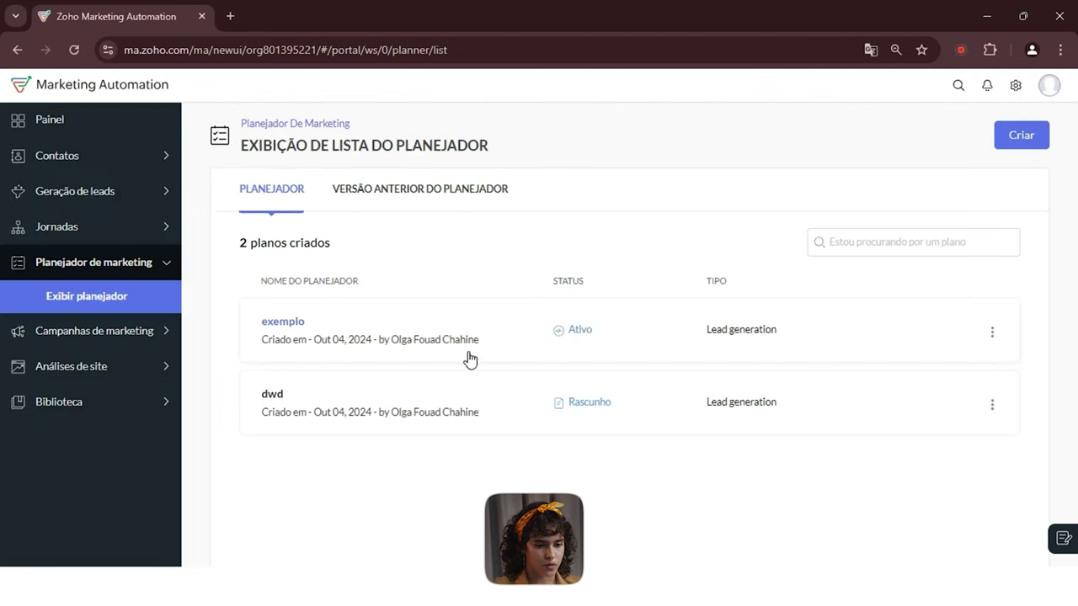
pyautogui.click(290, 327)
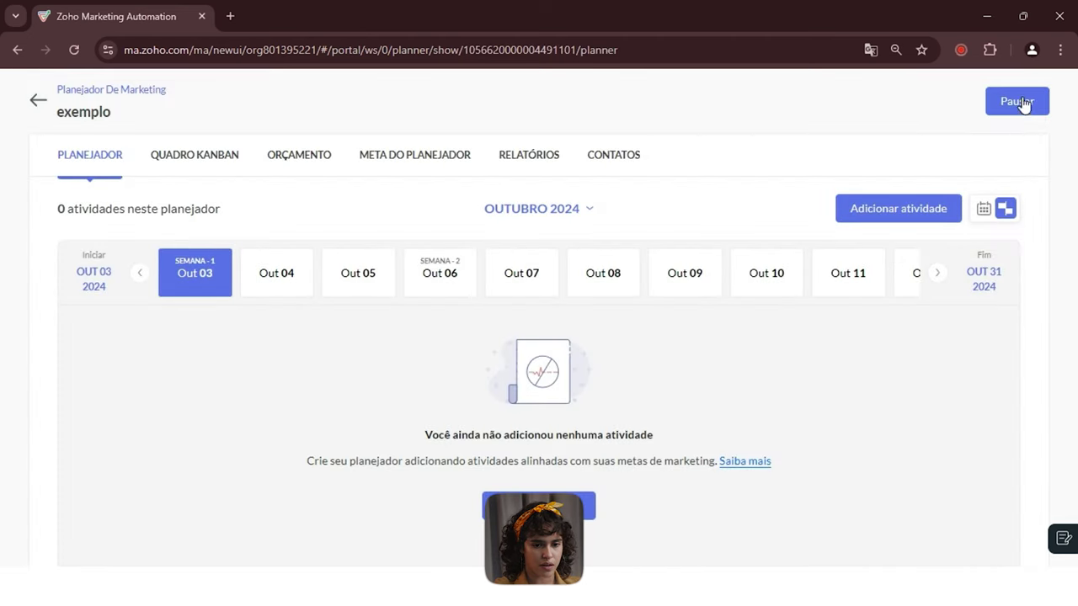
pyautogui.click(33, 102)
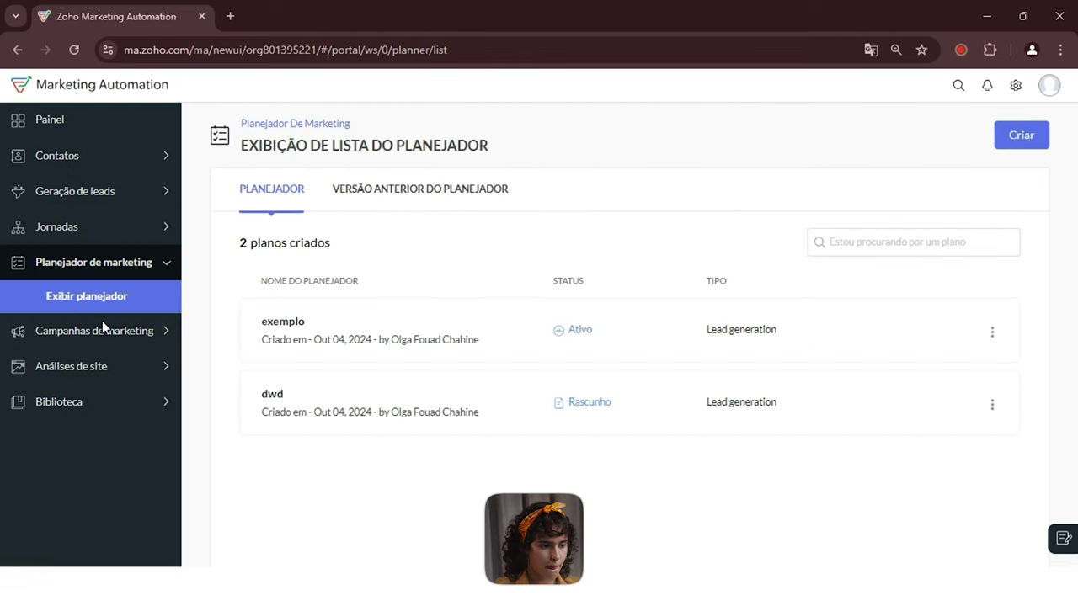
# Create a social campaign named Exemplo for the brand portal9675 and proceed to its post content.
pyautogui.click(101, 332)
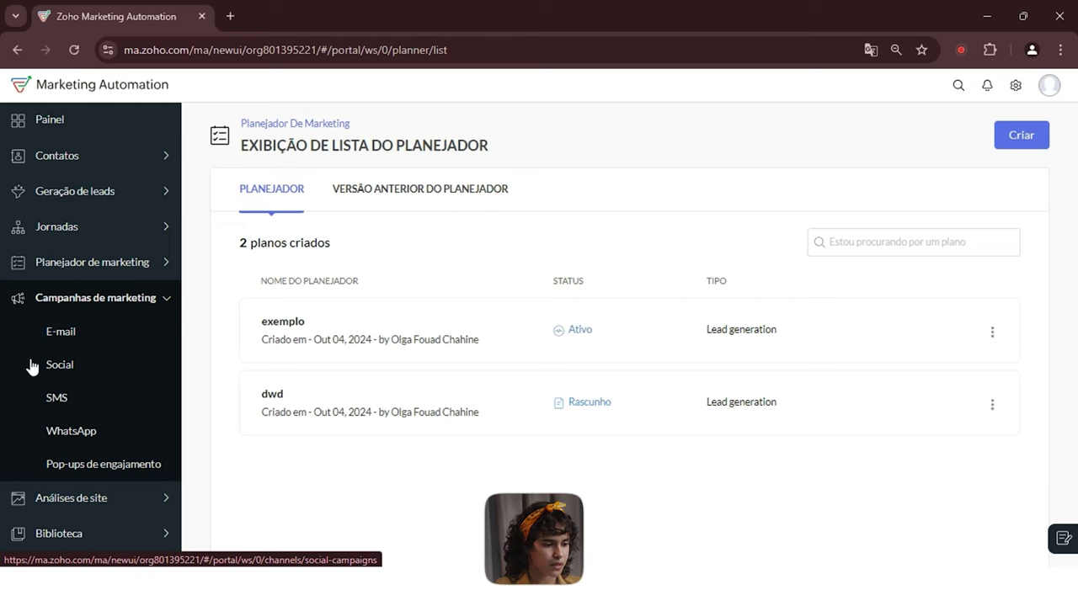
pyautogui.click(70, 368)
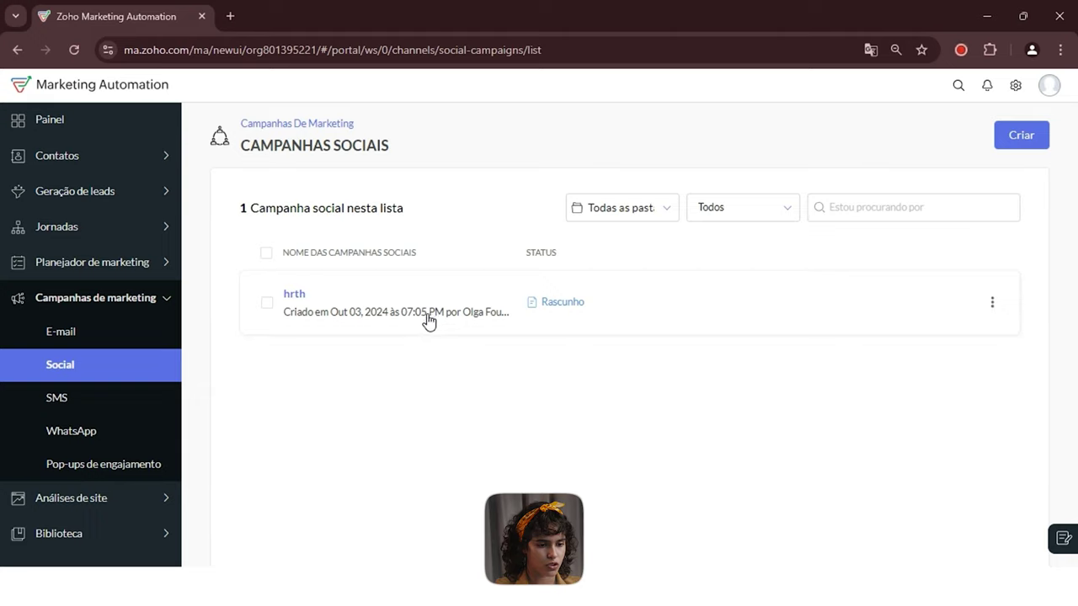
pyautogui.click(1019, 136)
pyautogui.click(492, 178)
pyautogui.write('Exemplo')
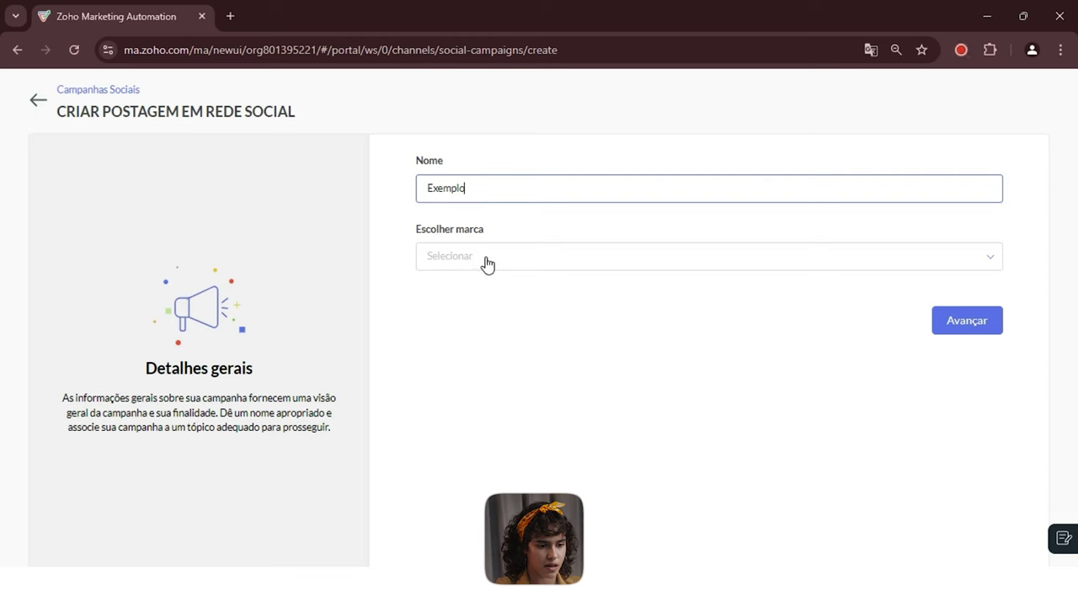
pyautogui.click(487, 261)
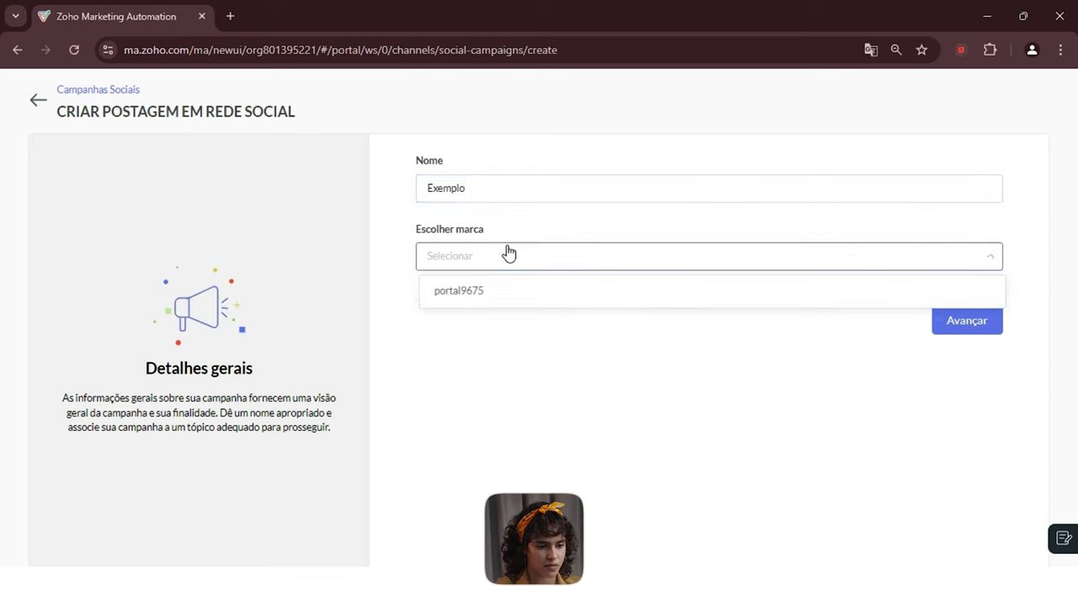
pyautogui.click(478, 294)
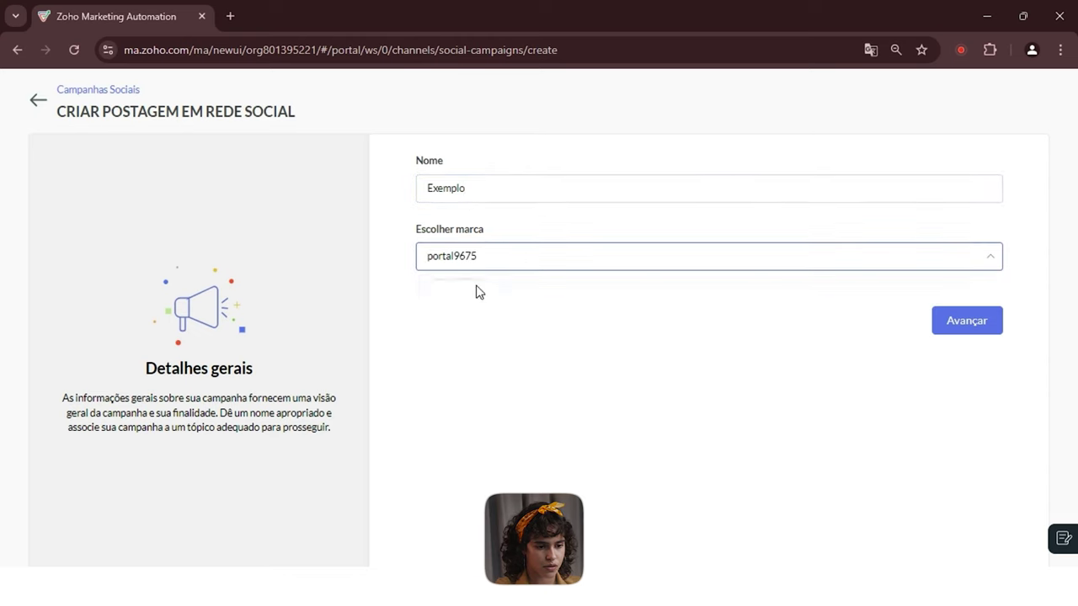
pyautogui.click(966, 327)
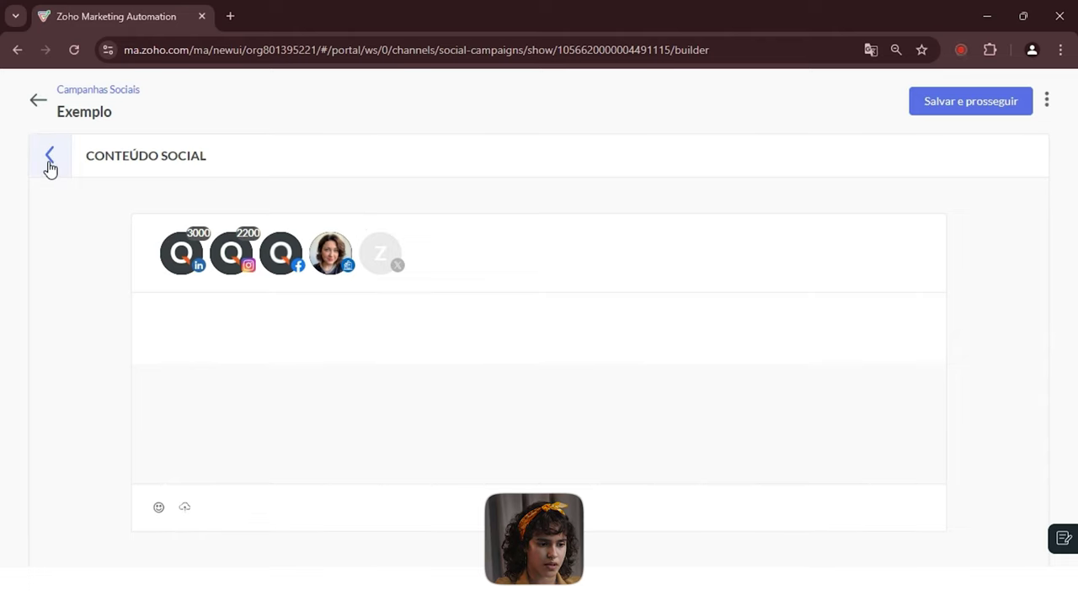
# Draft the sample post text "fefewfefefe", close the editor without saving and return to the social campaign list.
pyautogui.write('fefewfefefe')
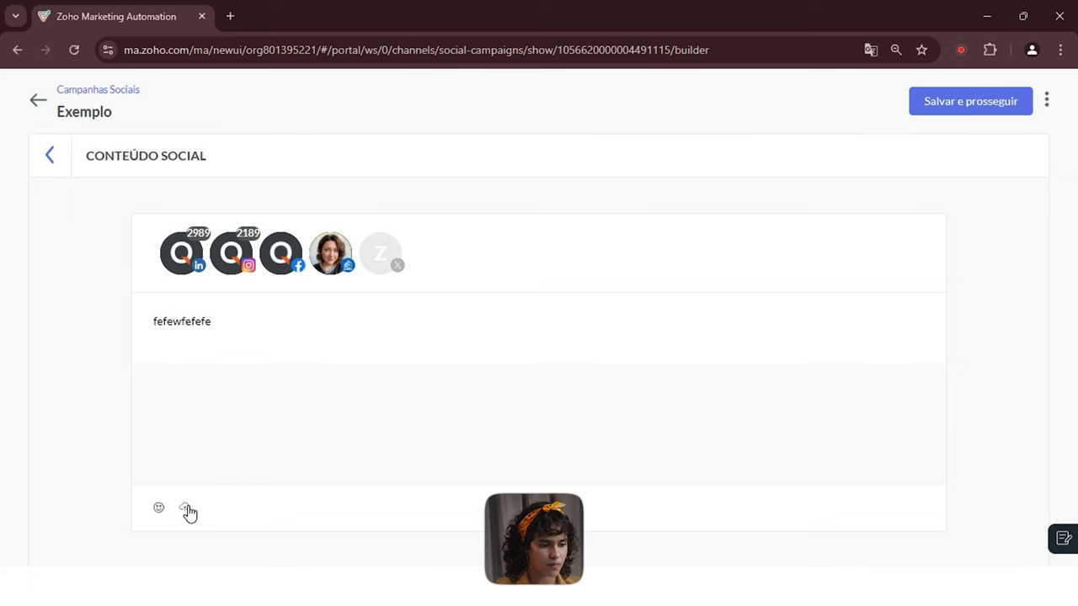
pyautogui.click(48, 156)
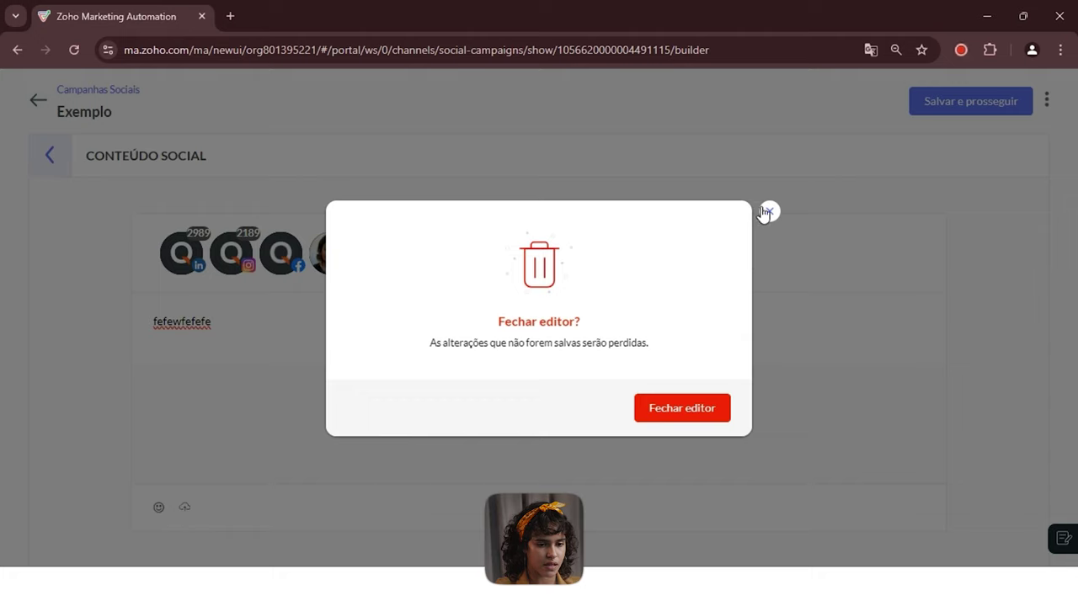
pyautogui.click(710, 410)
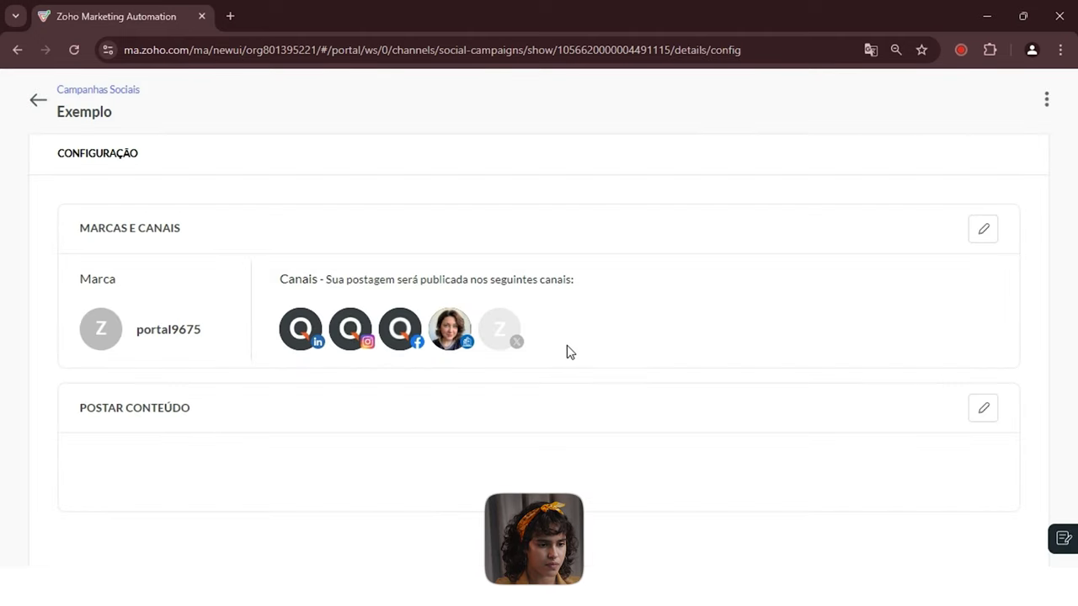
pyautogui.click(38, 100)
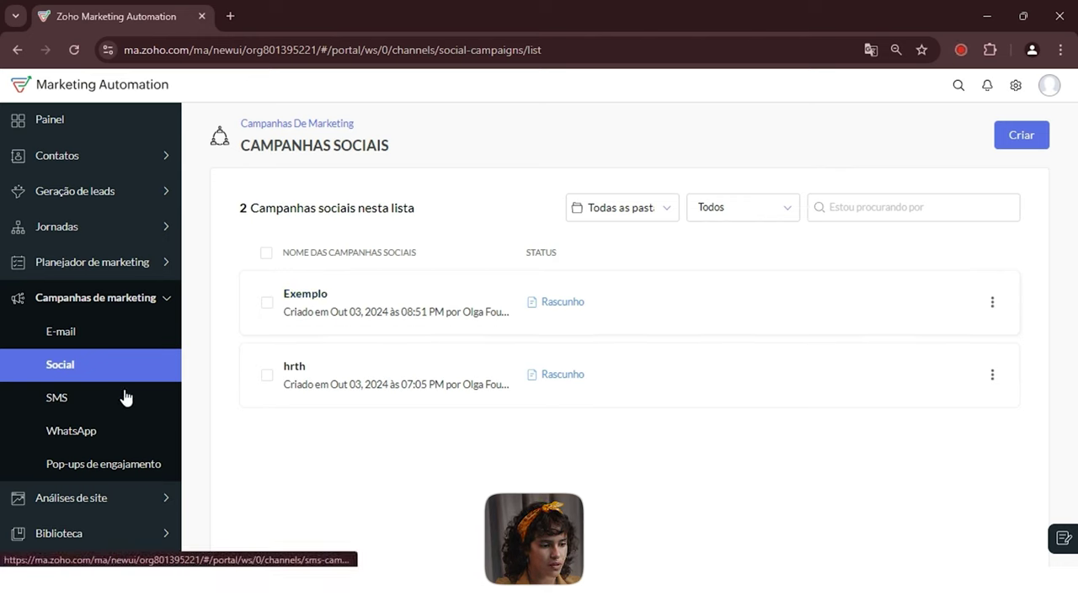
# Look over the new SMS campaign form and its non-integrated gateways without creating one, and view the WhatsApp campaigns page.
pyautogui.click(73, 408)
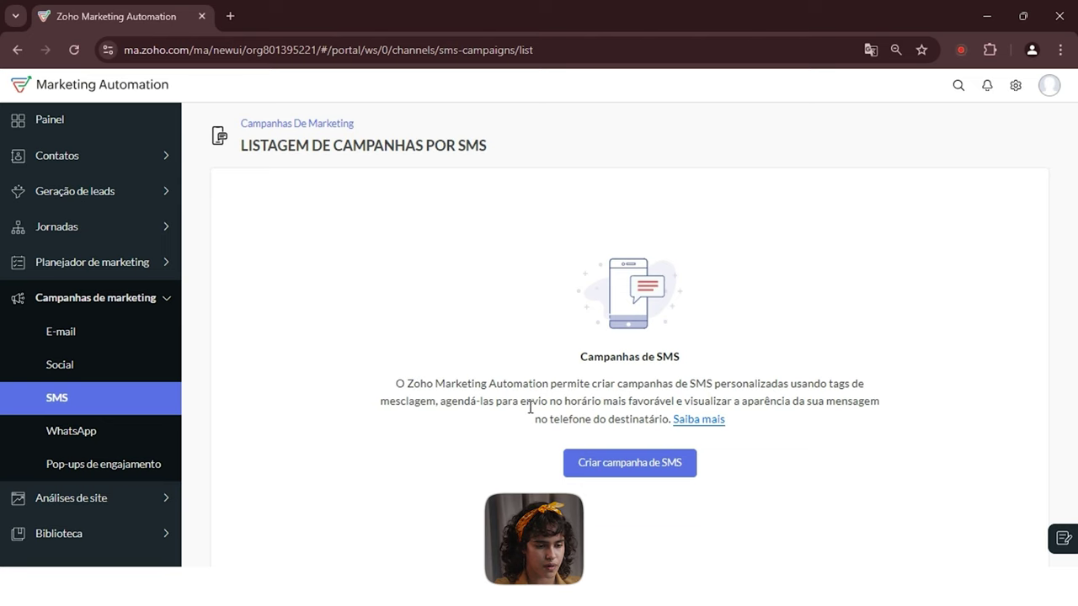
pyautogui.click(672, 462)
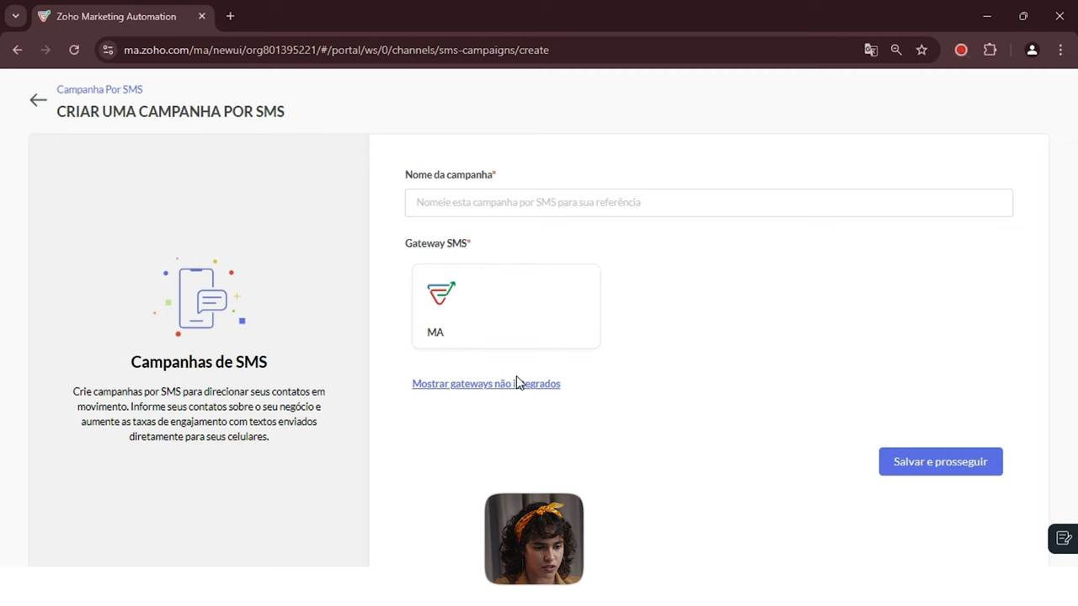
pyautogui.click(516, 381)
pyautogui.scroll(-3, 665, 457)
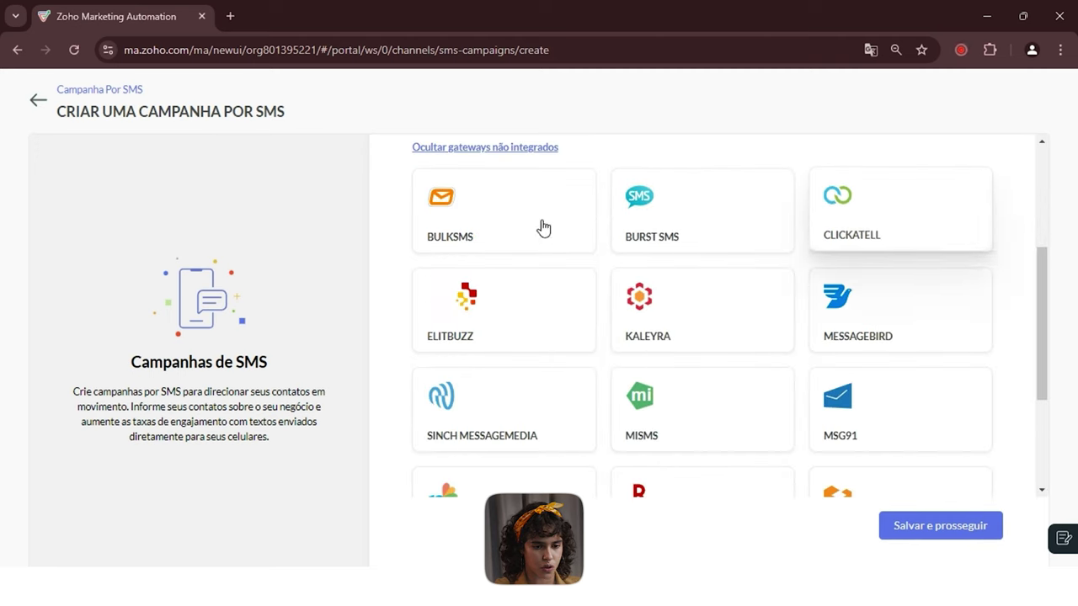
pyautogui.scroll(-3, 741, 417)
pyautogui.moveTo(1042, 391)
pyautogui.mouseDown()
pyautogui.moveTo(1047, 308)
pyautogui.moveTo(1044, 396)
pyautogui.mouseUp()
pyautogui.scroll(4, 741, 345)
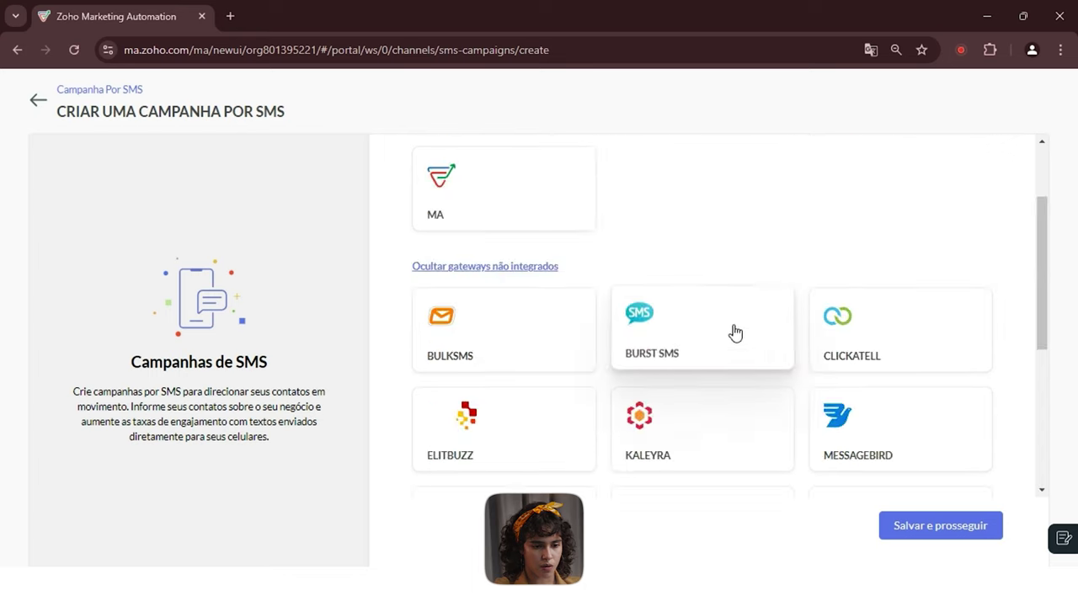
pyautogui.scroll(2, 901, 353)
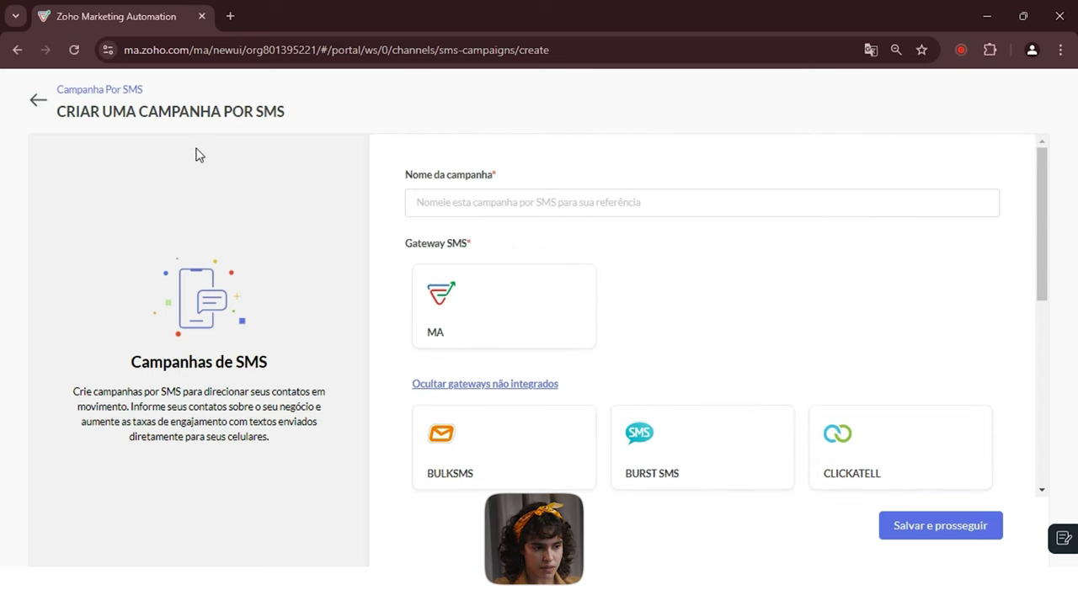
pyautogui.click(46, 101)
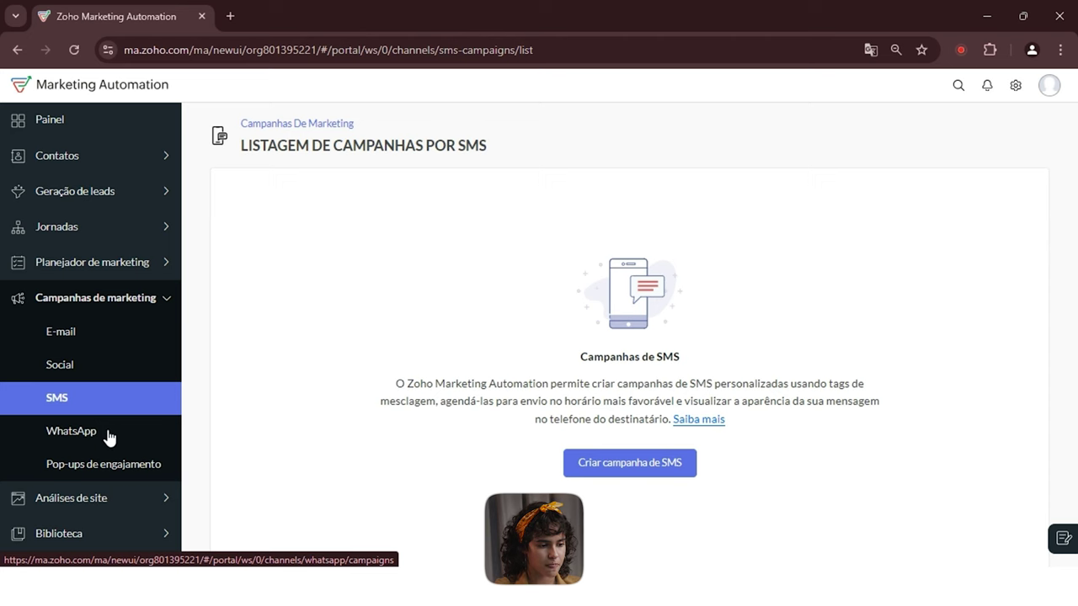
pyautogui.click(109, 439)
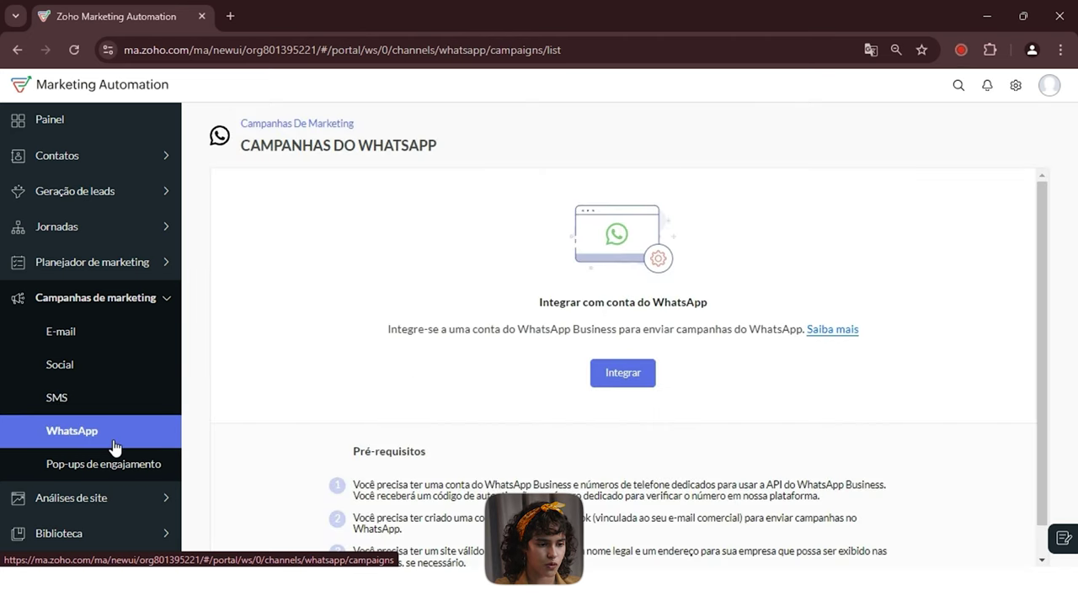
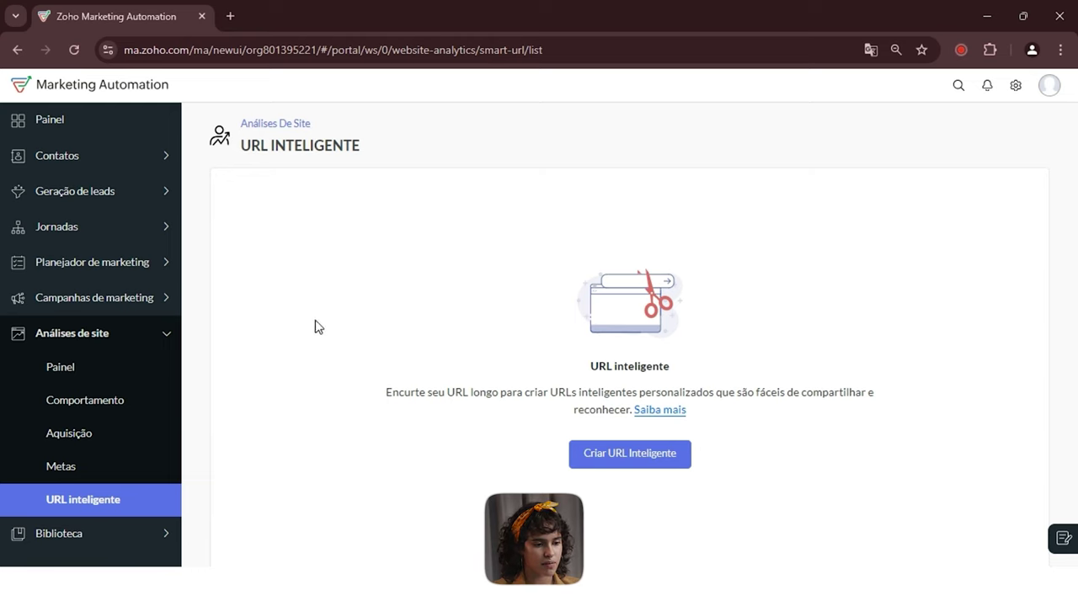
# Look through the entries of the Biblioteca section.
pyautogui.click(97, 537)
pyautogui.scroll(-1, 175, 414)
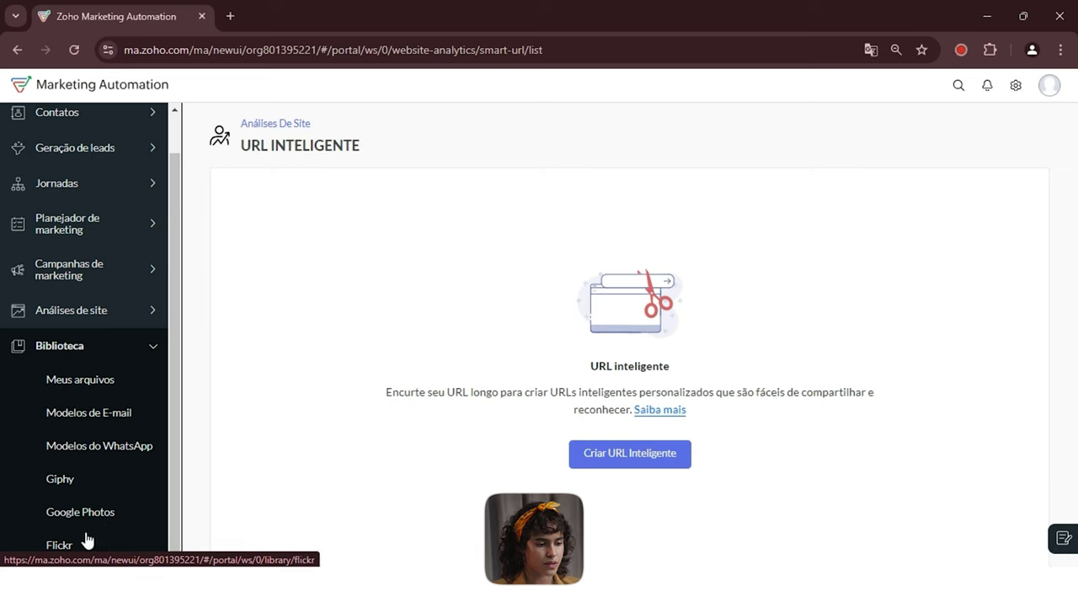
pyautogui.scroll(2, 169, 450)
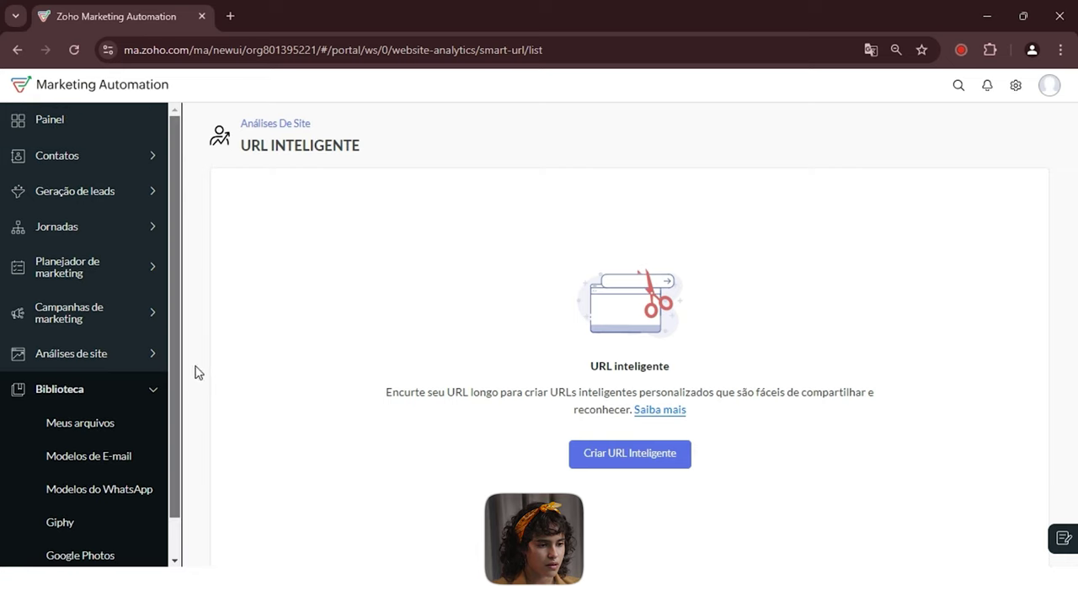
# Go to the settings, view the brand's company details and examine the full list of default contact fields.
pyautogui.click(1015, 86)
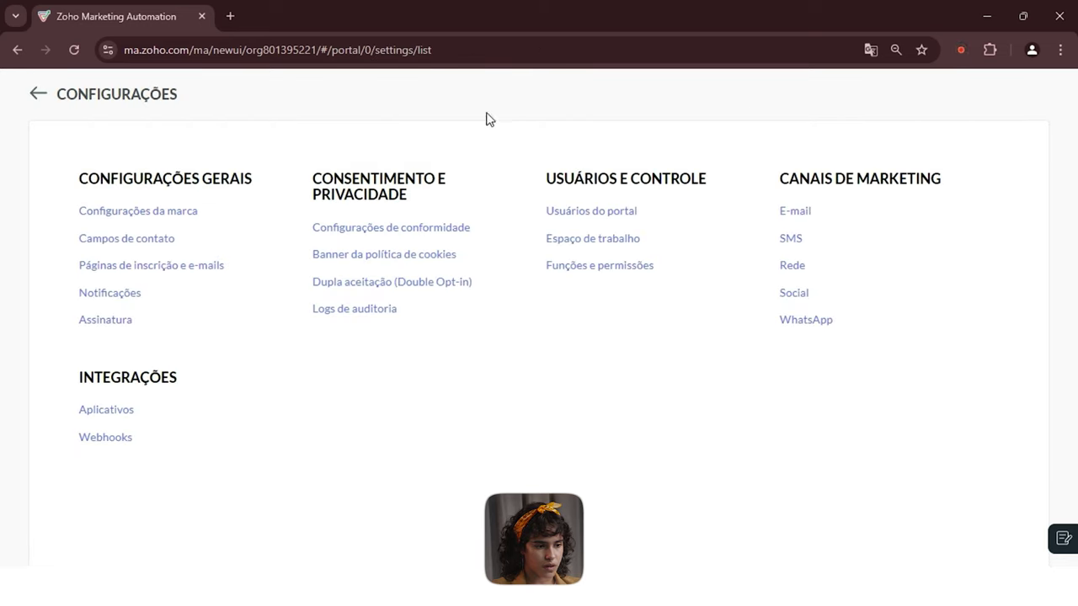
pyautogui.click(179, 212)
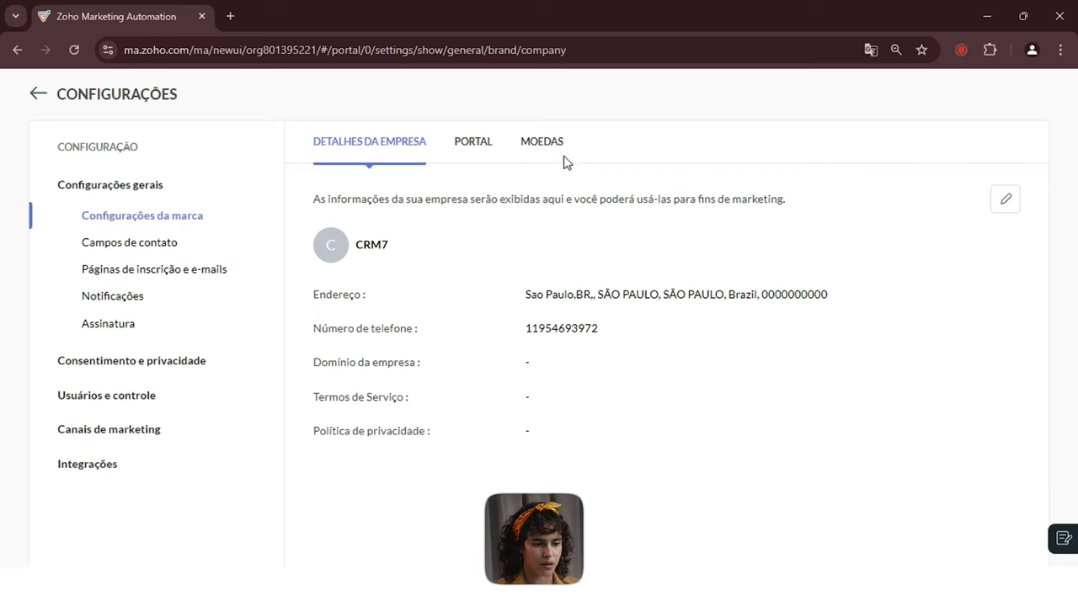
pyautogui.click(114, 244)
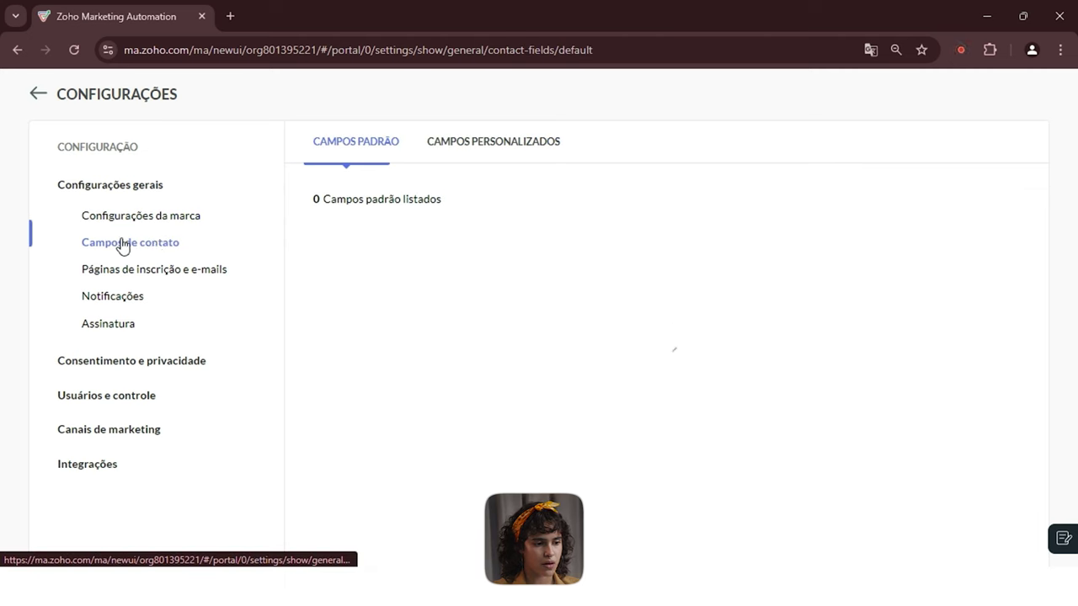
pyautogui.scroll(-4, 554, 293)
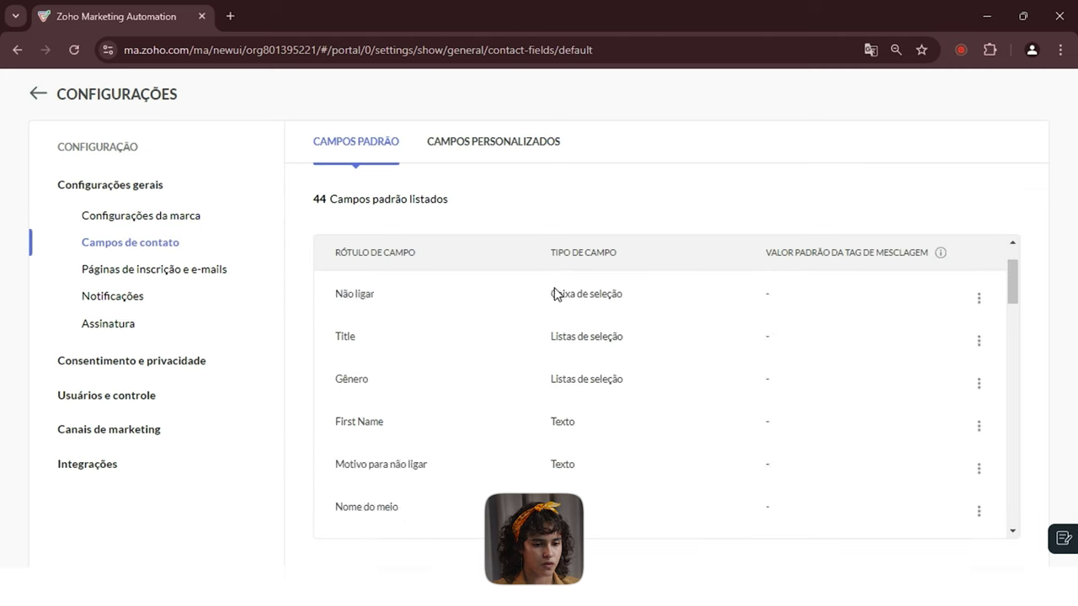
pyautogui.scroll(-6, 554, 293)
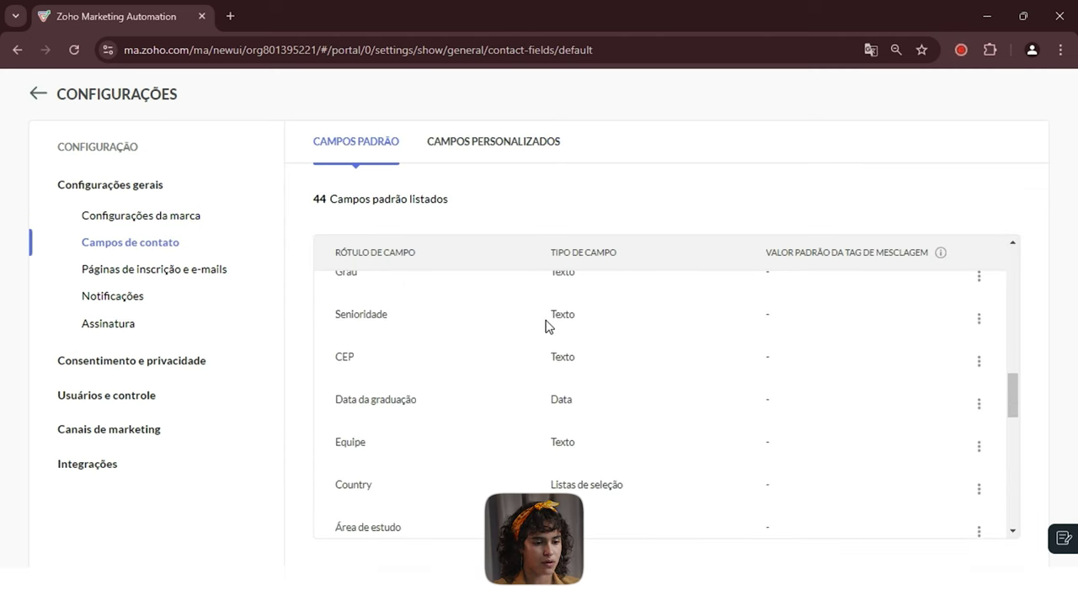
pyautogui.scroll(-2, 533, 366)
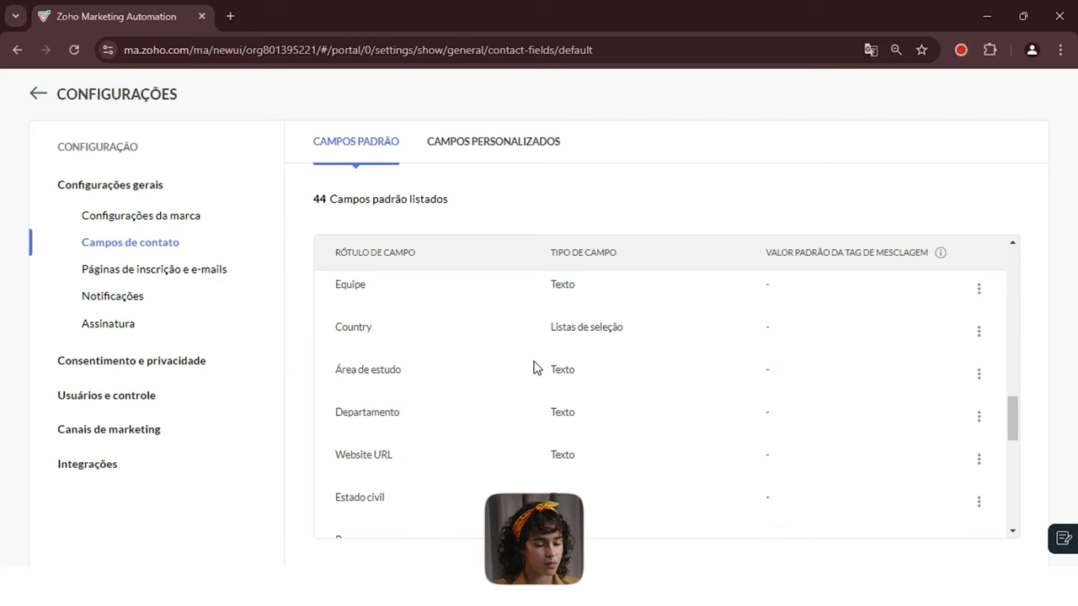
pyautogui.scroll(-2, 533, 368)
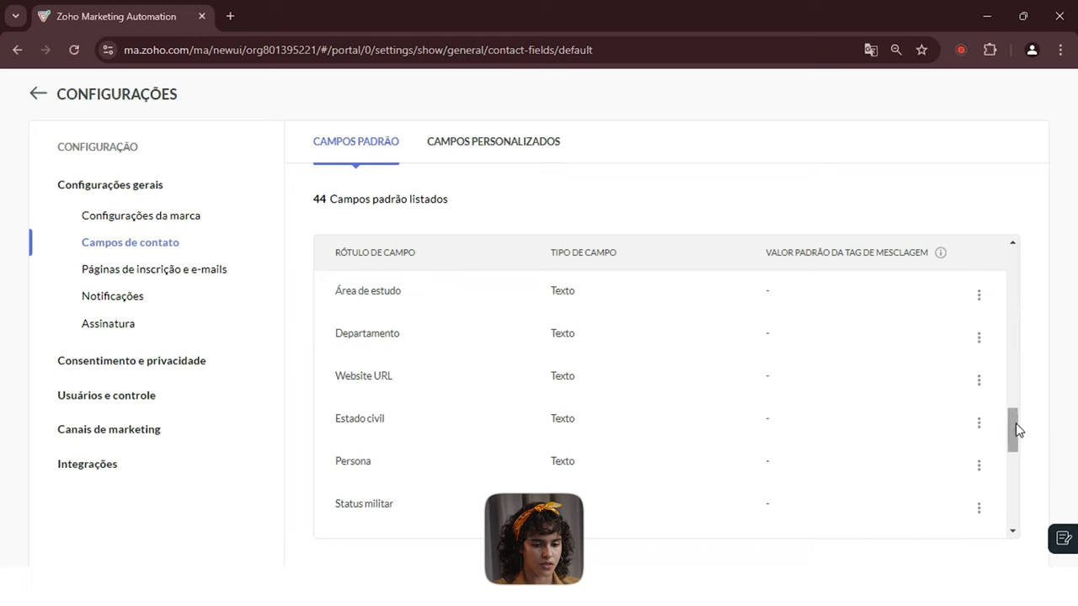
pyautogui.moveTo(1016, 433); pyautogui.dragTo(1013, 511)
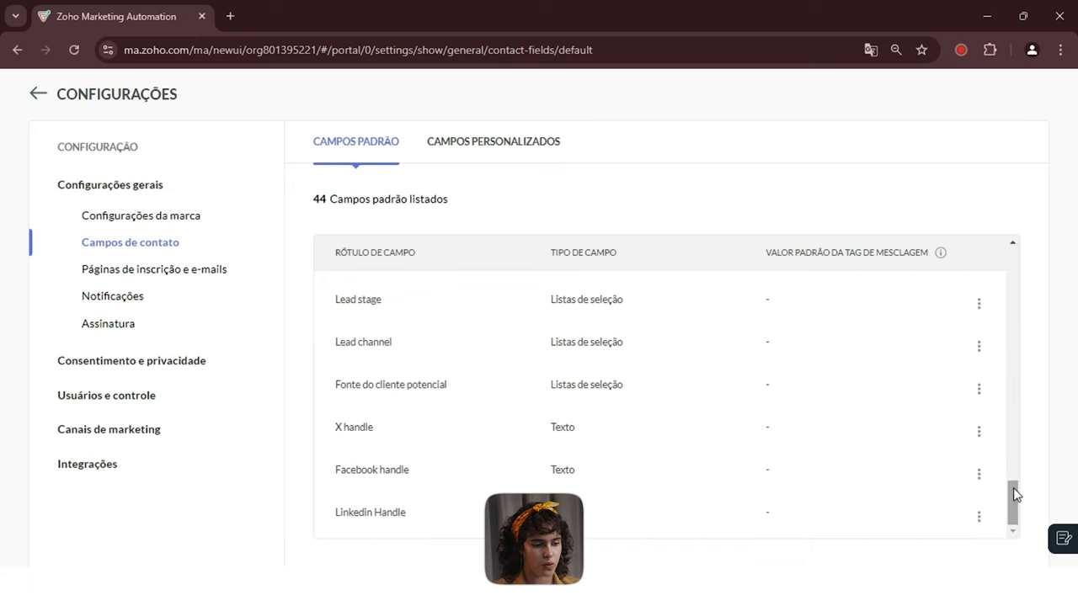
pyautogui.scroll(1, 1008, 475)
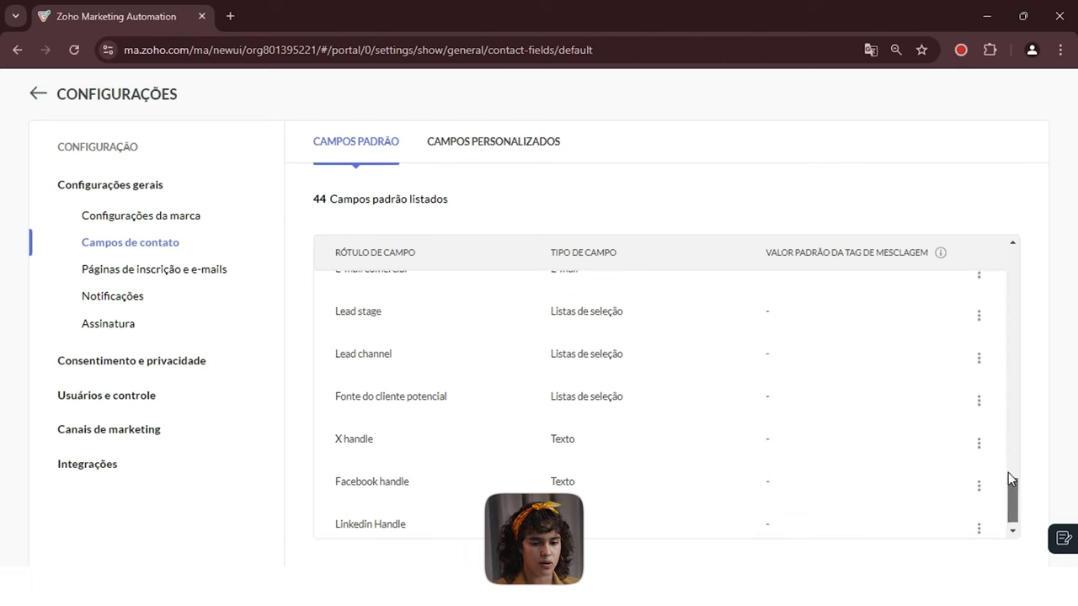
pyautogui.moveTo(1008, 474); pyautogui.dragTo(1025, 248)
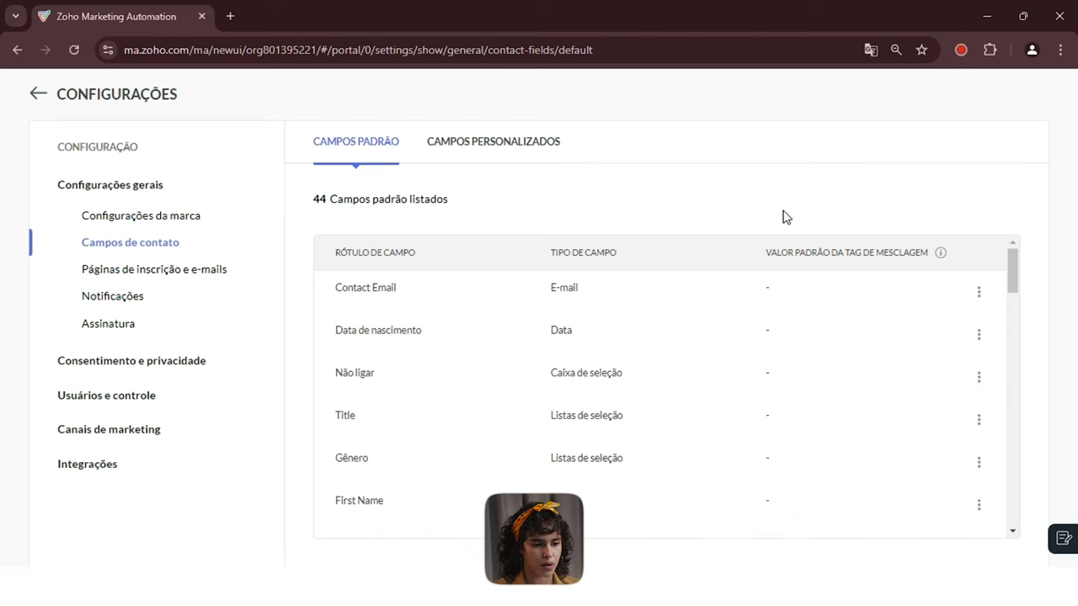
# Review the signup page and email customization options in the general settings.
pyautogui.click(175, 271)
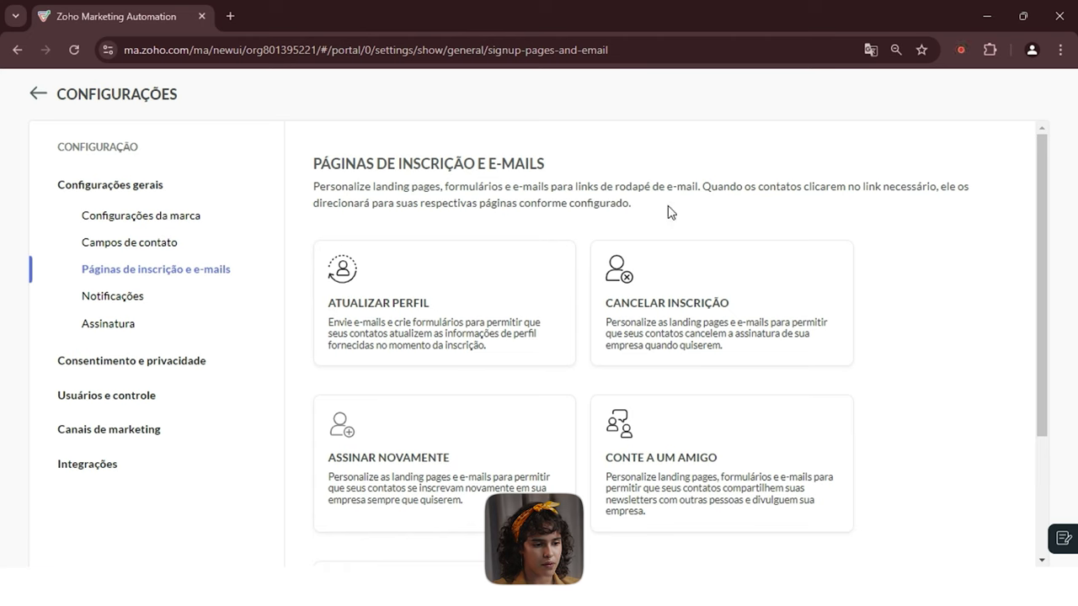
pyautogui.scroll(-1, 783, 216)
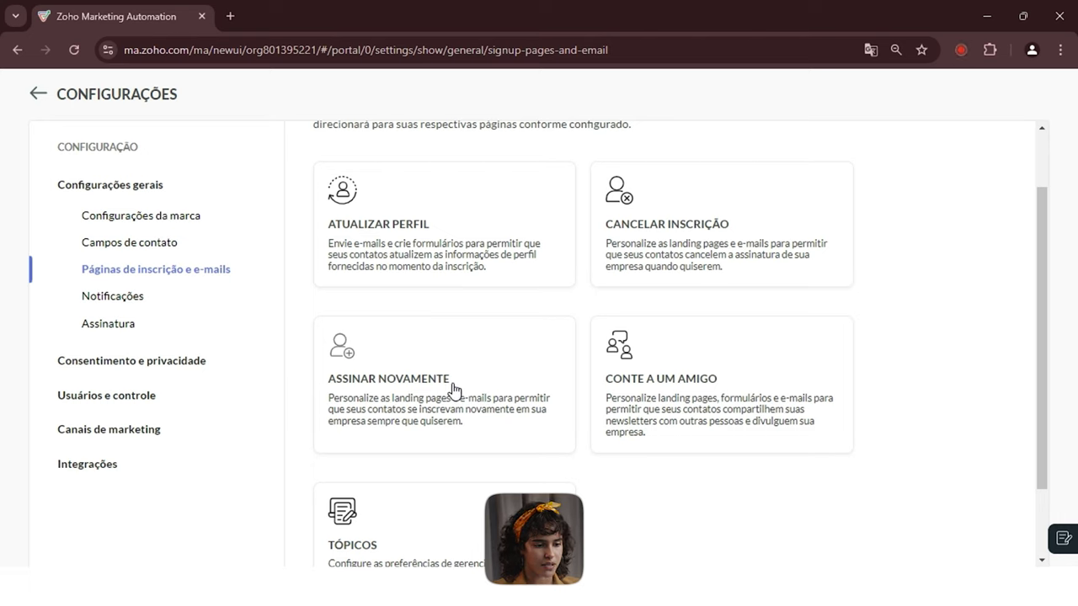
# Examine the preference management page under Tópicos in the signup page and email settings, and return to the settings.
pyautogui.scroll(-1, 410, 381)
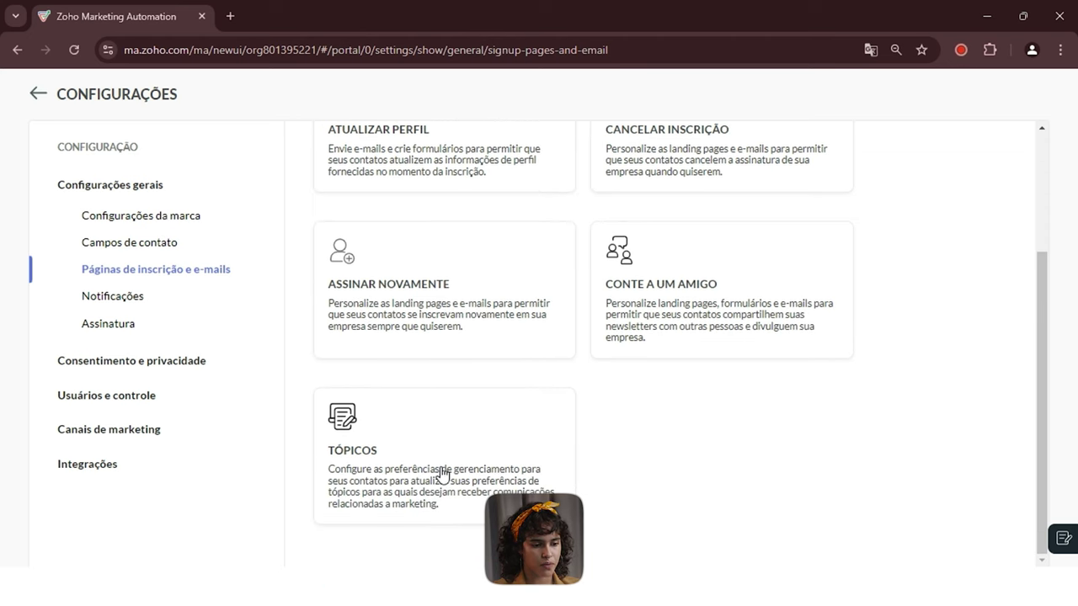
pyautogui.click(400, 432)
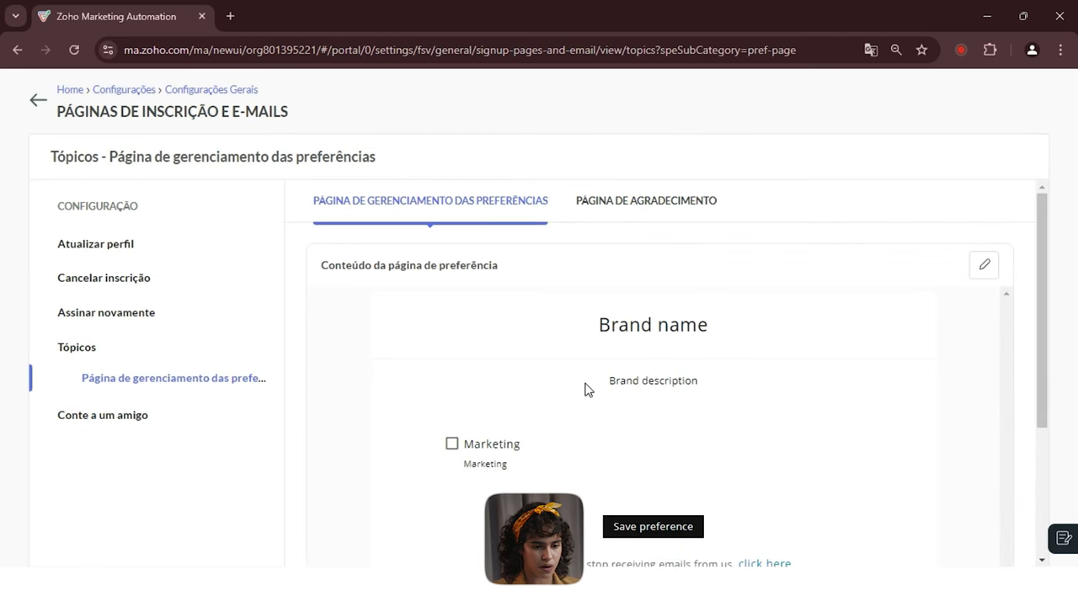
pyautogui.scroll(-3, 598, 386)
pyautogui.moveTo(1046, 390); pyautogui.dragTo(1055, 239)
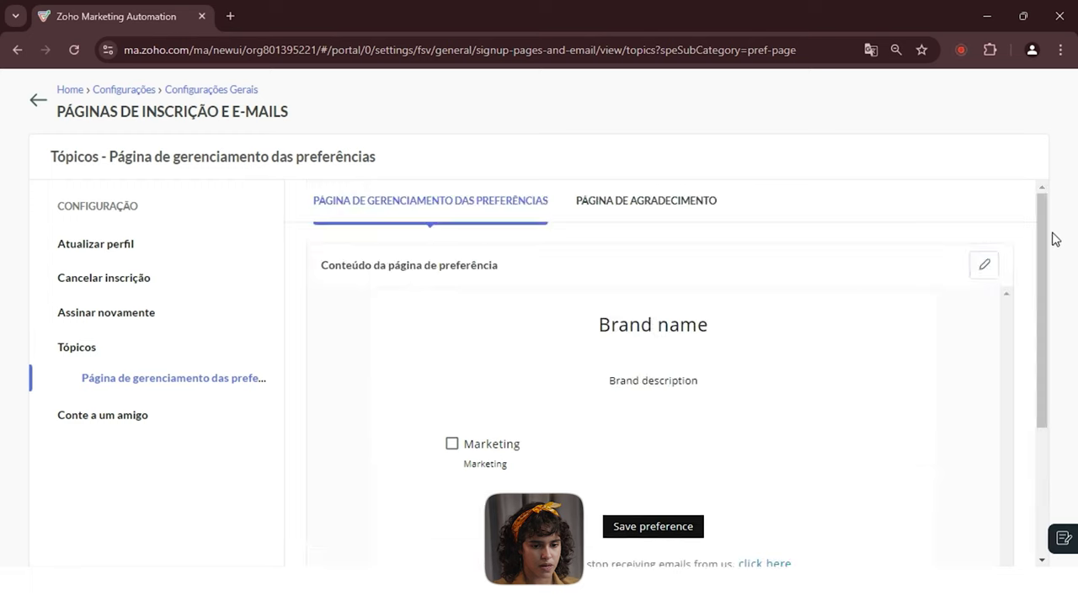
pyautogui.moveTo(1044, 288); pyautogui.dragTo(1039, 362)
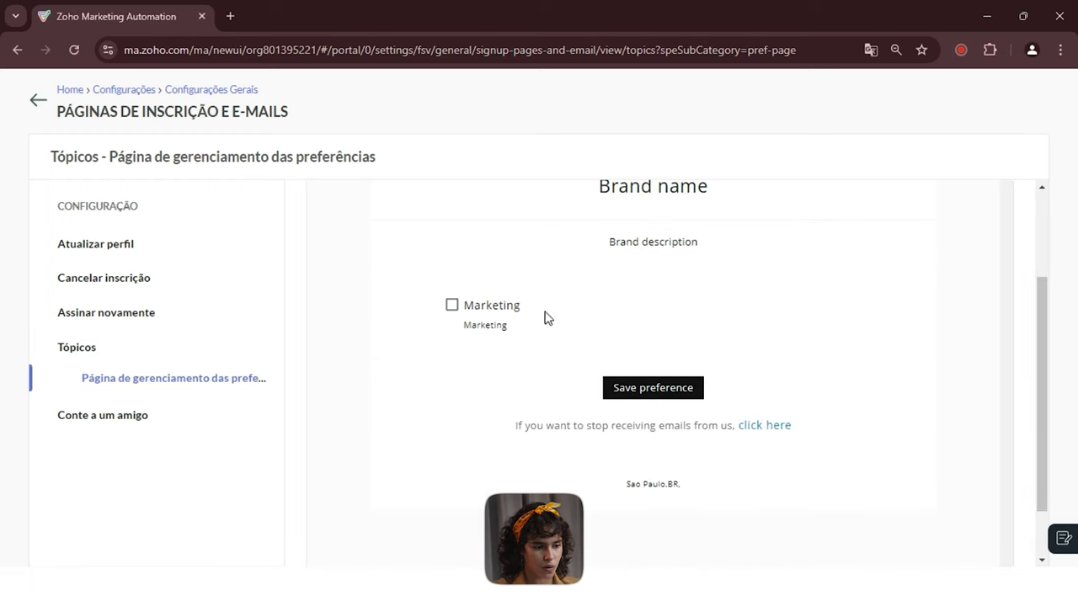
pyautogui.click(39, 101)
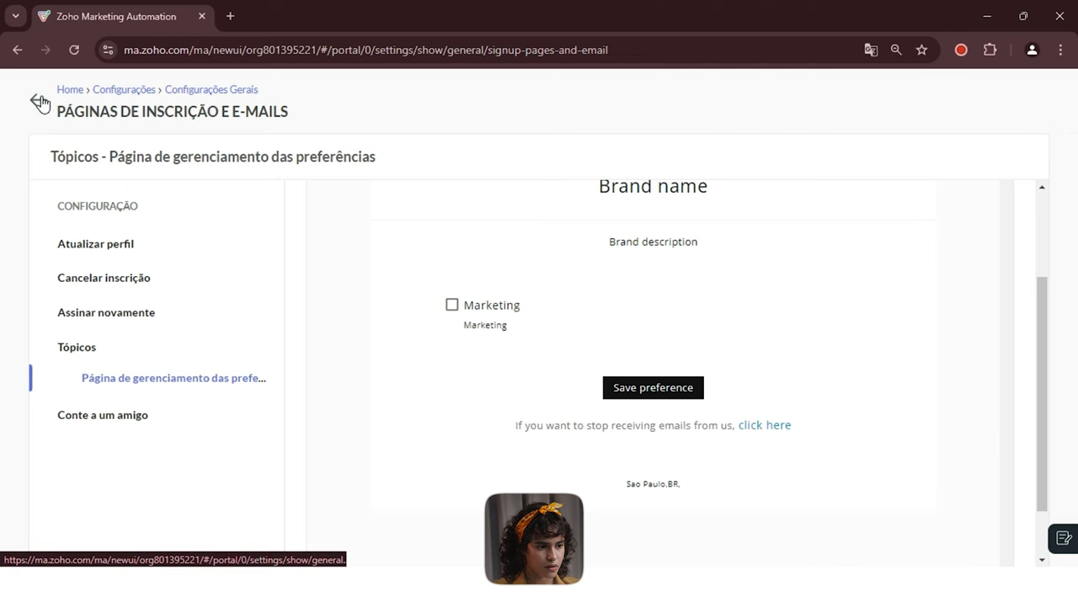
# View the contact notification settings and the recipient choices for the contact subscription notification, and cancel without saving.
pyautogui.click(113, 302)
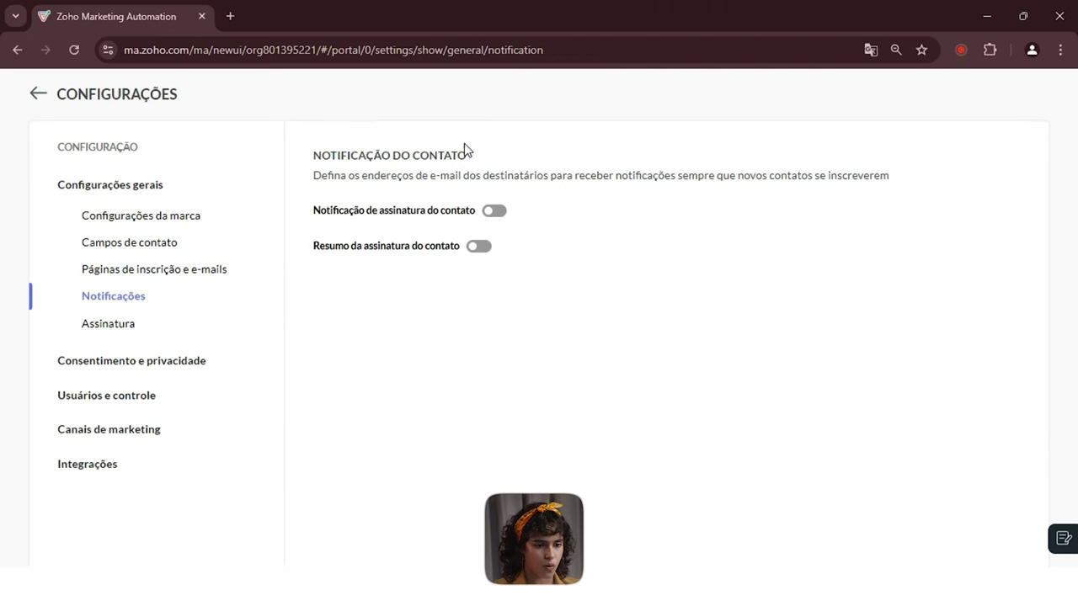
pyautogui.click(494, 212)
pyautogui.click(808, 164)
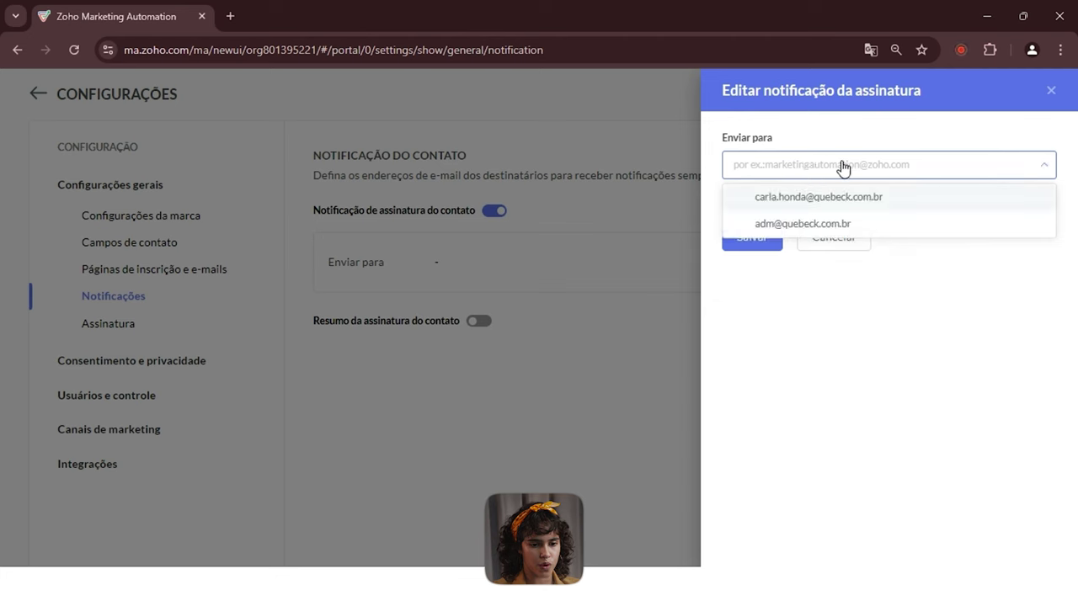
pyautogui.click(788, 143)
pyautogui.click(845, 237)
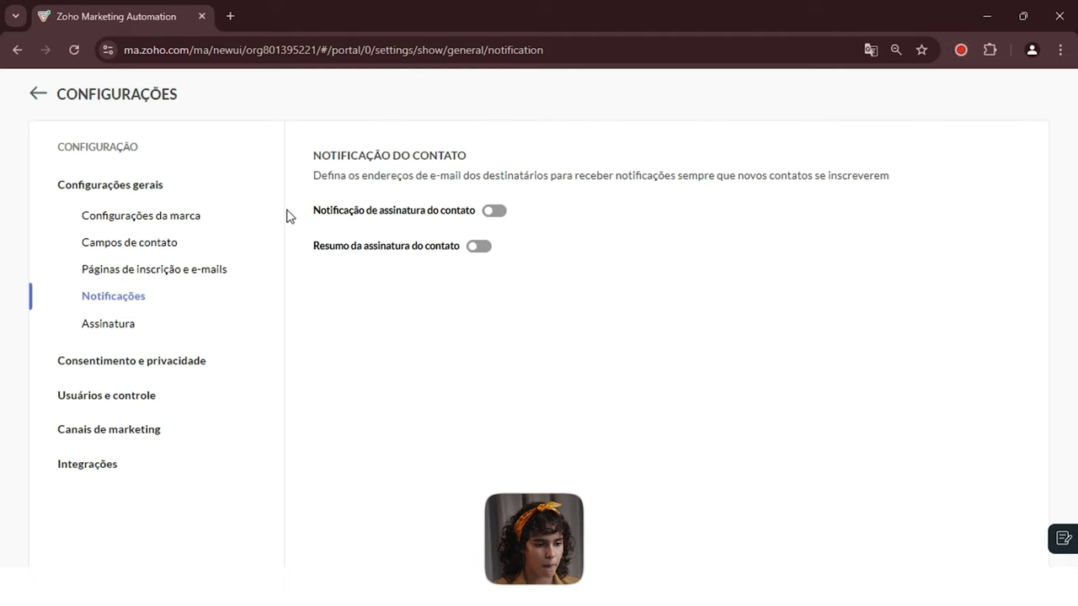
# View the subscription details in the general settings and the Double Opt-in option under consent and privacy.
pyautogui.click(119, 327)
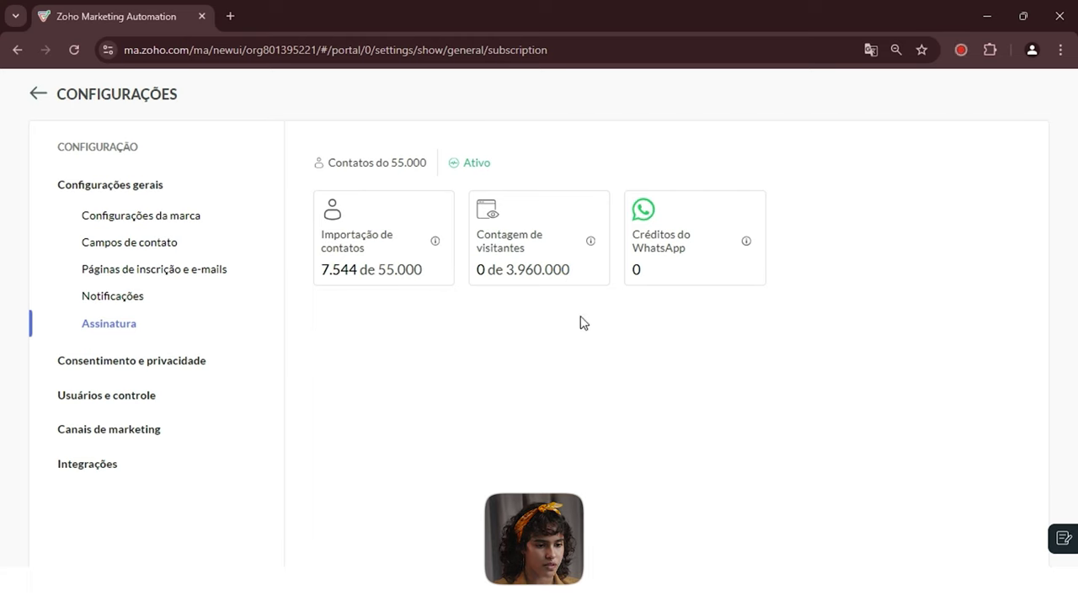
pyautogui.click(139, 362)
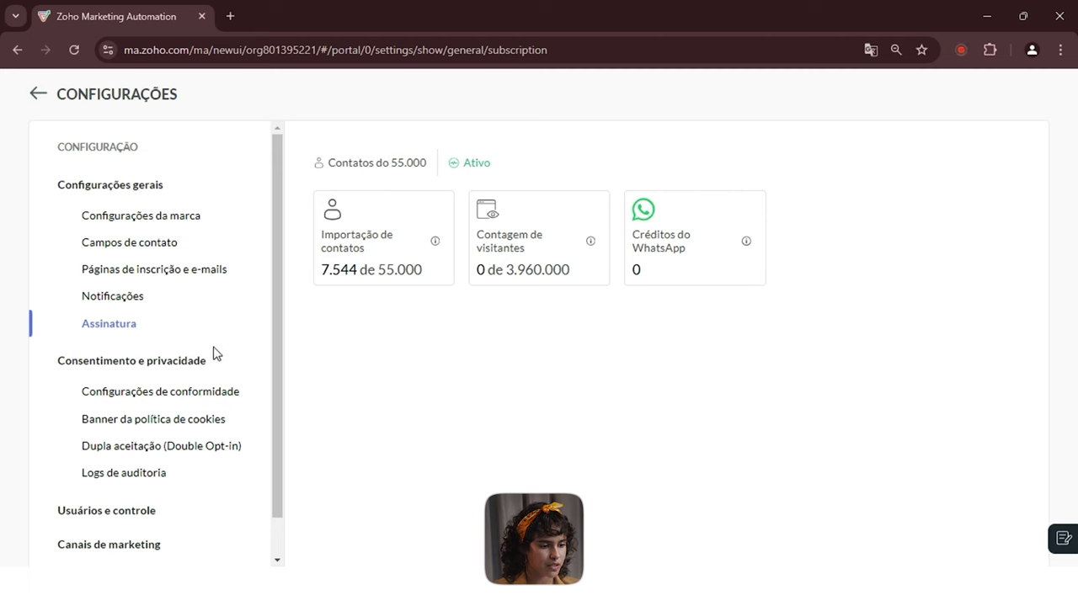
pyautogui.moveTo(272, 343); pyautogui.dragTo(272, 397)
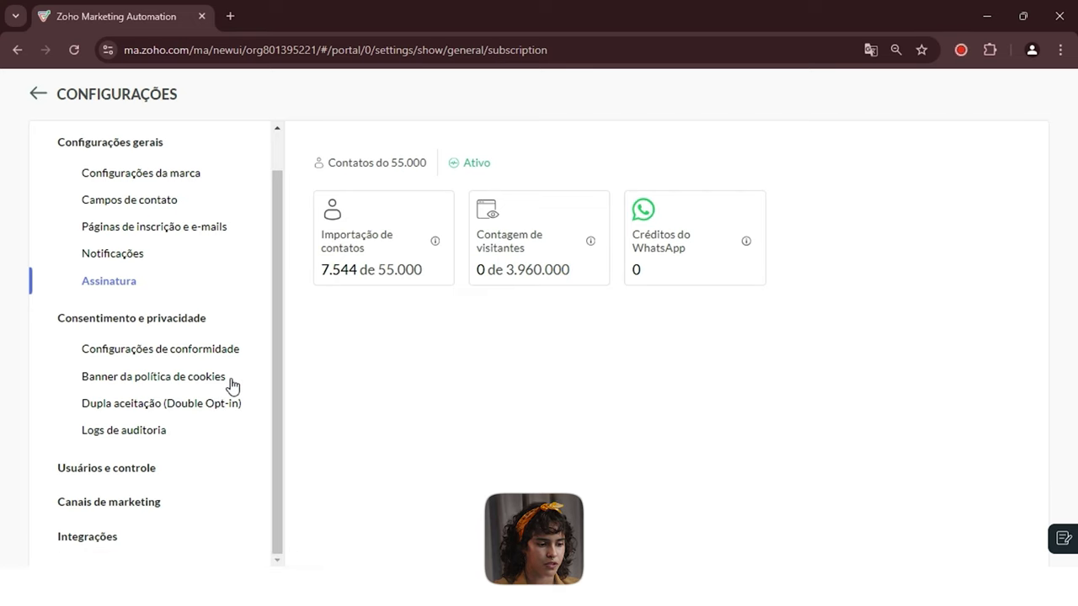
pyautogui.click(202, 411)
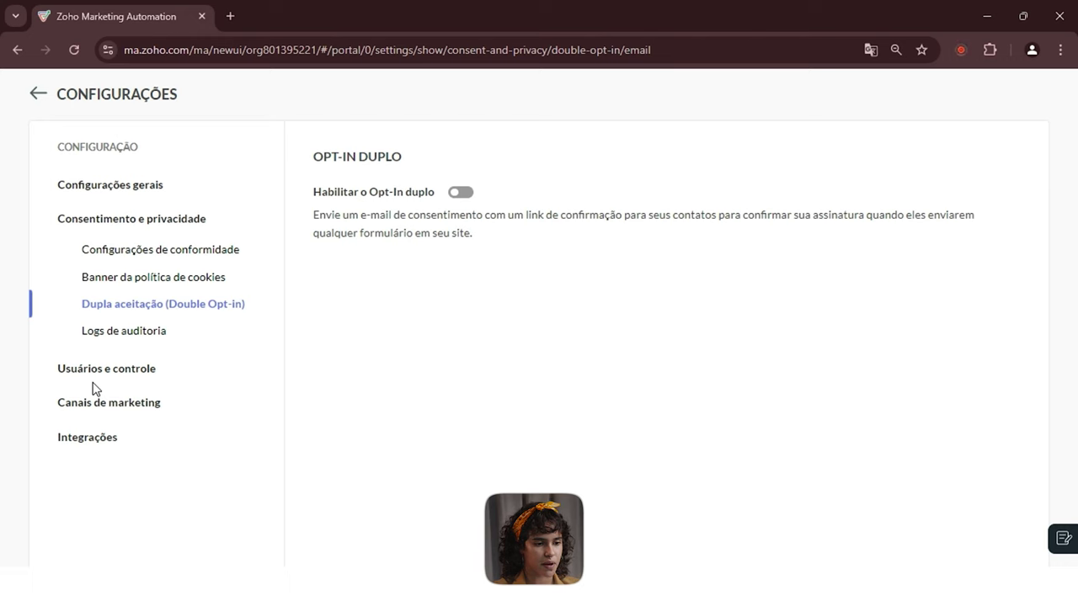
# Filter the audit logs to Últimos 3 meses and look through the listed actions.
pyautogui.click(139, 338)
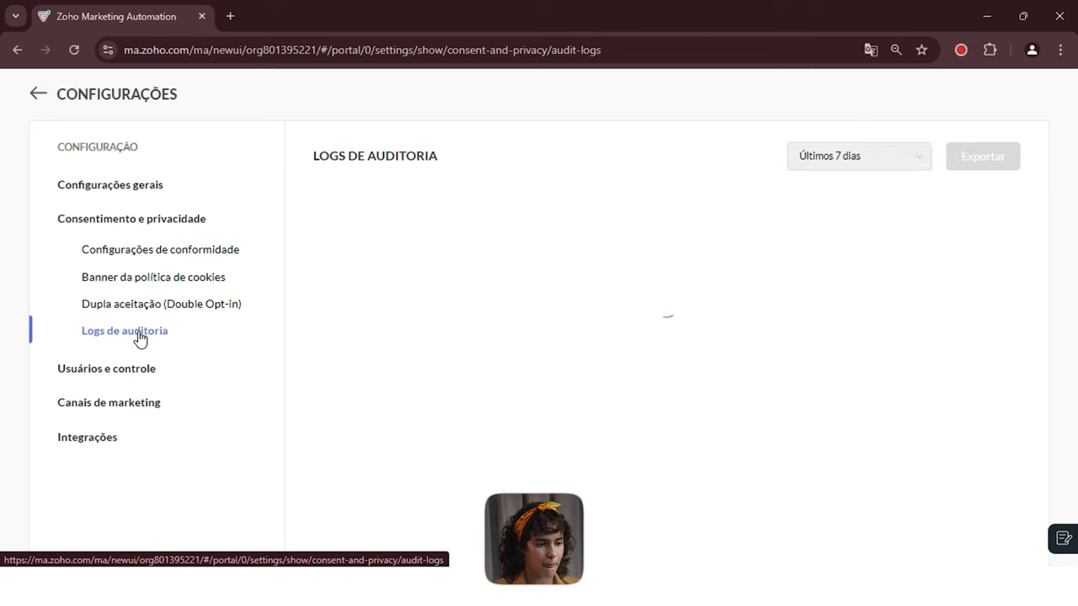
pyautogui.click(831, 160)
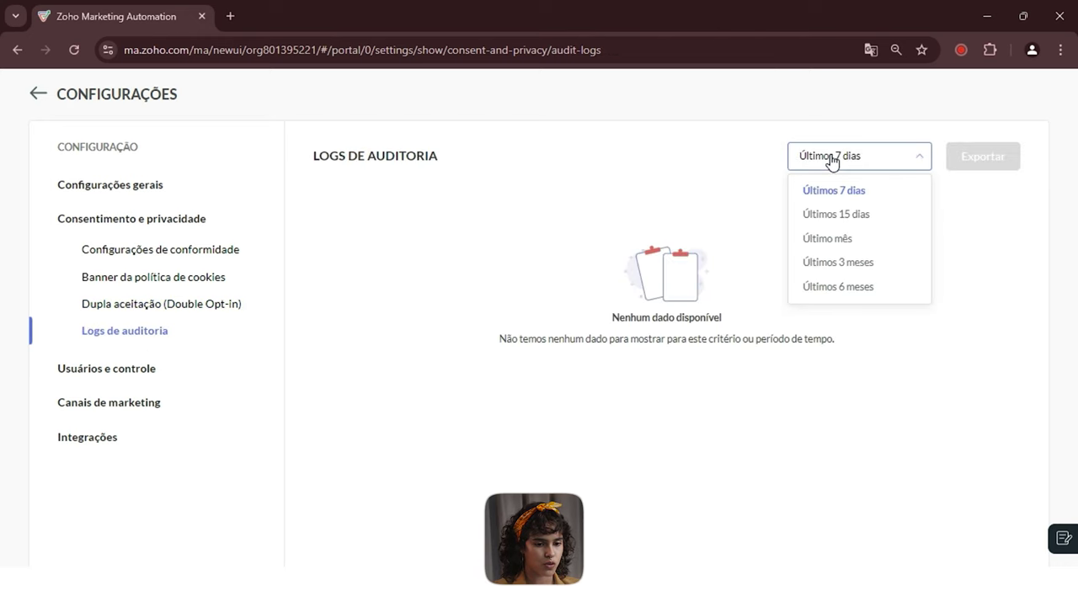
pyautogui.click(663, 286)
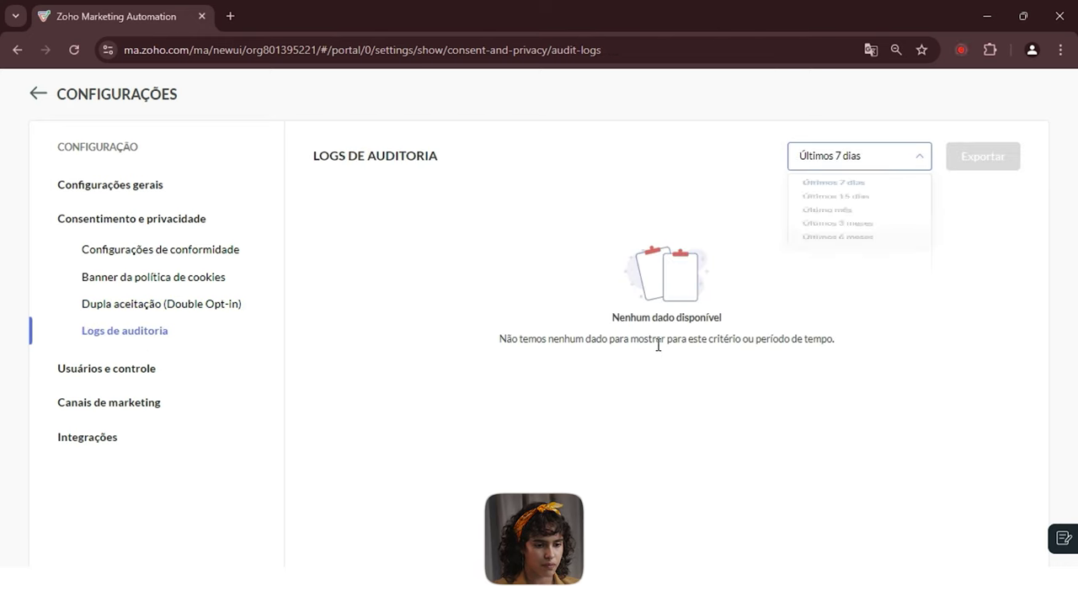
pyautogui.click(864, 153)
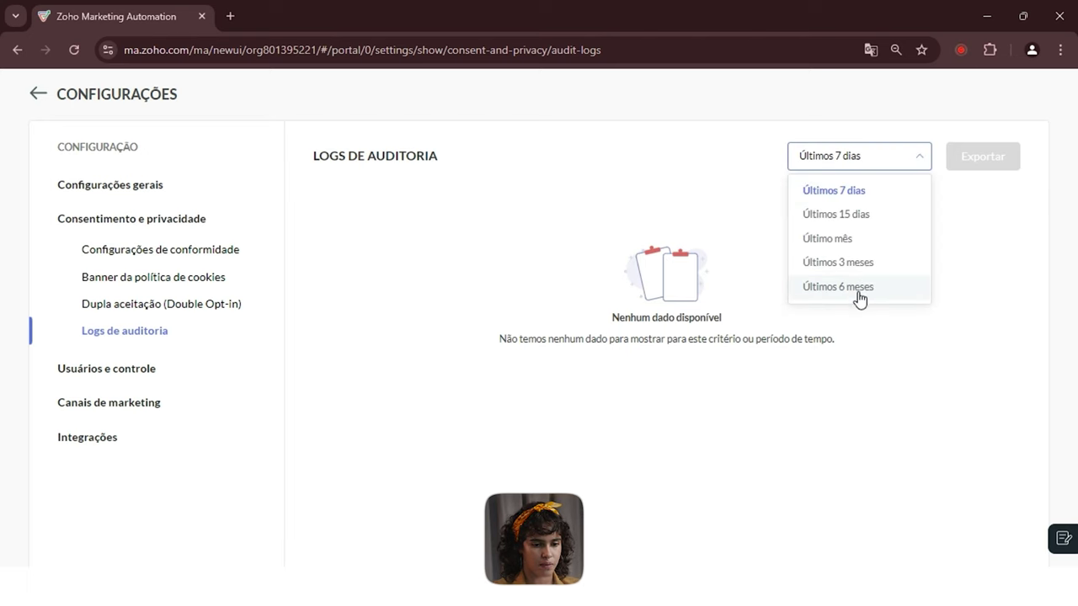
pyautogui.click(846, 268)
pyautogui.scroll(-3, 581, 316)
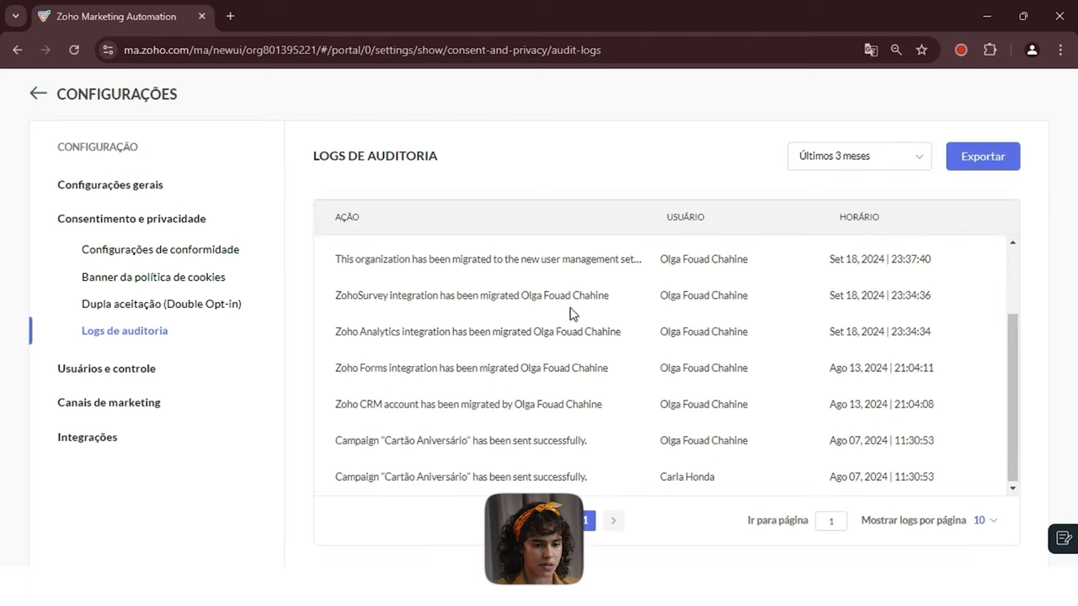
pyautogui.scroll(3, 570, 313)
# View the portal users, workspace, and roles and permissions pages under Usuários e controle.
pyautogui.click(96, 371)
pyautogui.click(98, 397)
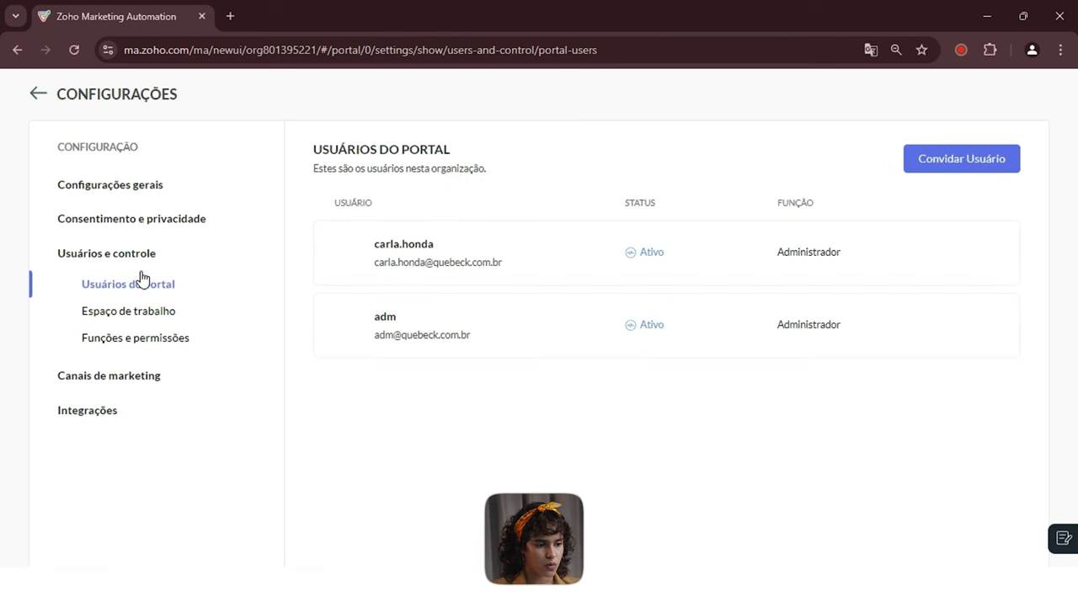
pyautogui.click(143, 315)
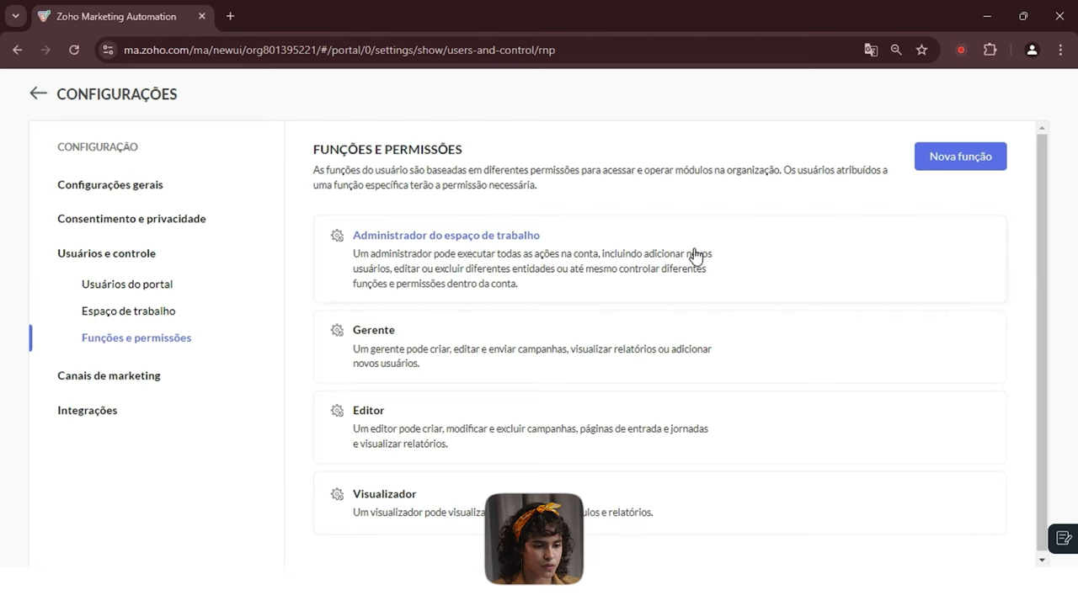
pyautogui.scroll(-1, 712, 395)
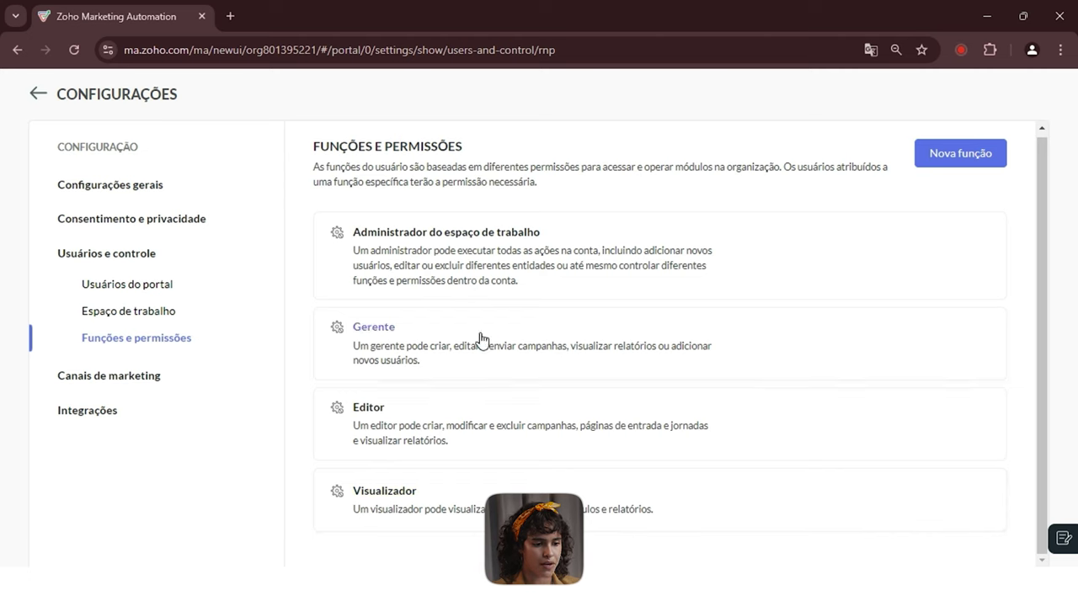
# Explore the new role form, trying edit and delete permissions for Lista de endereçamento, and cancel without saving the role.
pyautogui.click(968, 162)
pyautogui.scroll(-2, 424, 247)
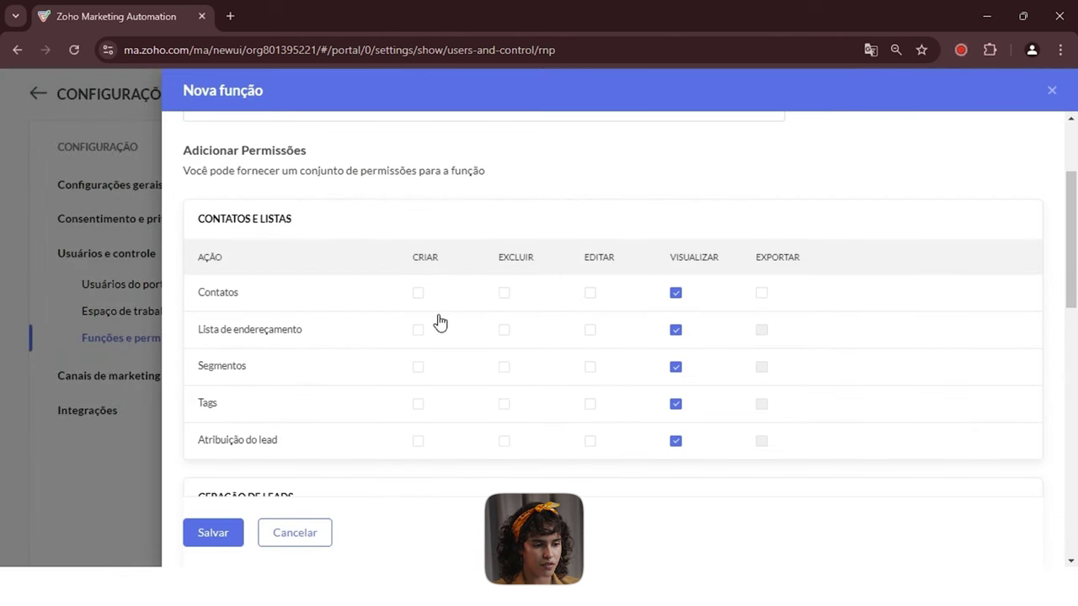
pyautogui.scroll(-1, 438, 324)
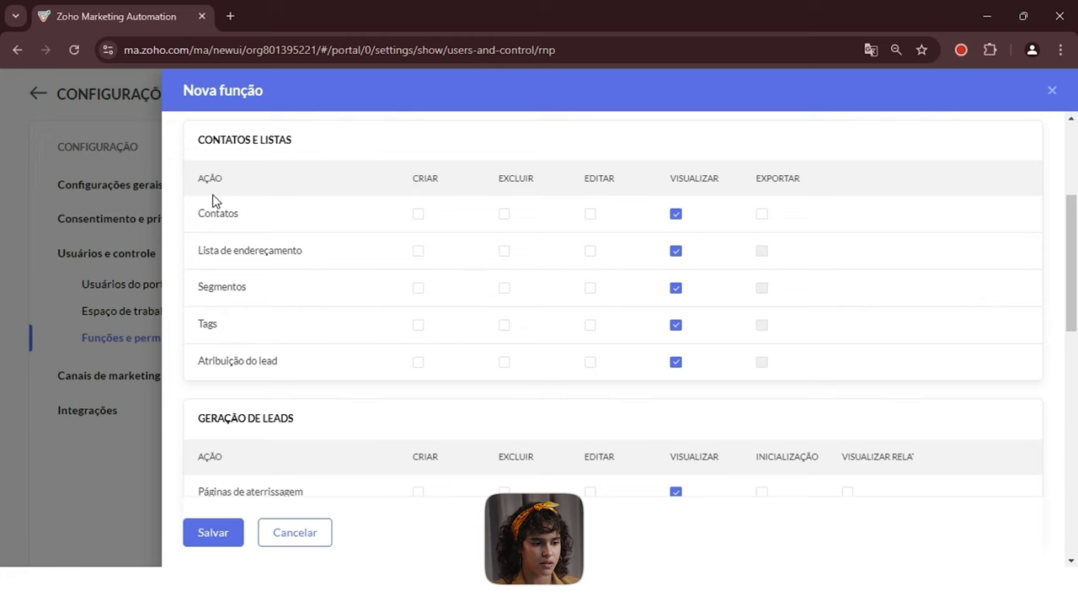
pyautogui.click(589, 251)
pyautogui.click(510, 257)
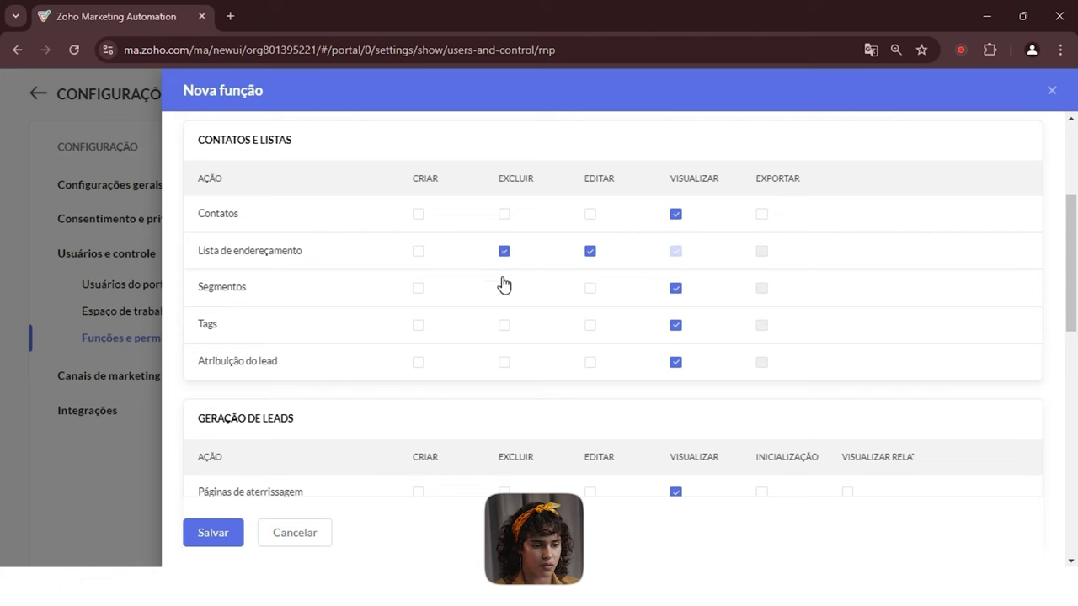
pyautogui.scroll(-10, 493, 341)
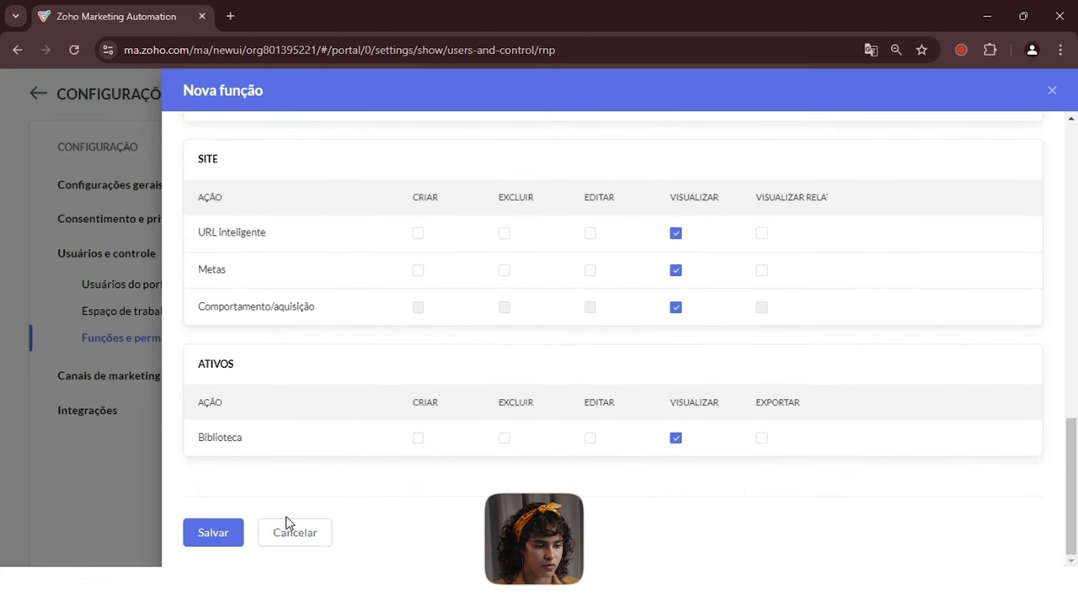
pyautogui.click(280, 536)
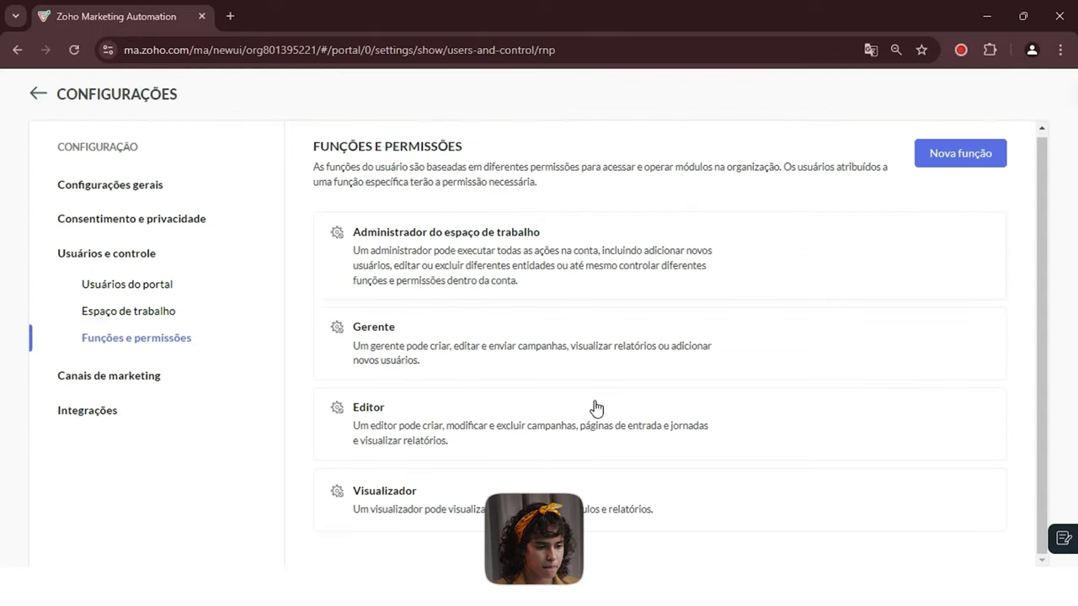
# Review the email channel's tracking, email frequency, and senders and authentication settings under Canais de marketing.
pyautogui.click(101, 384)
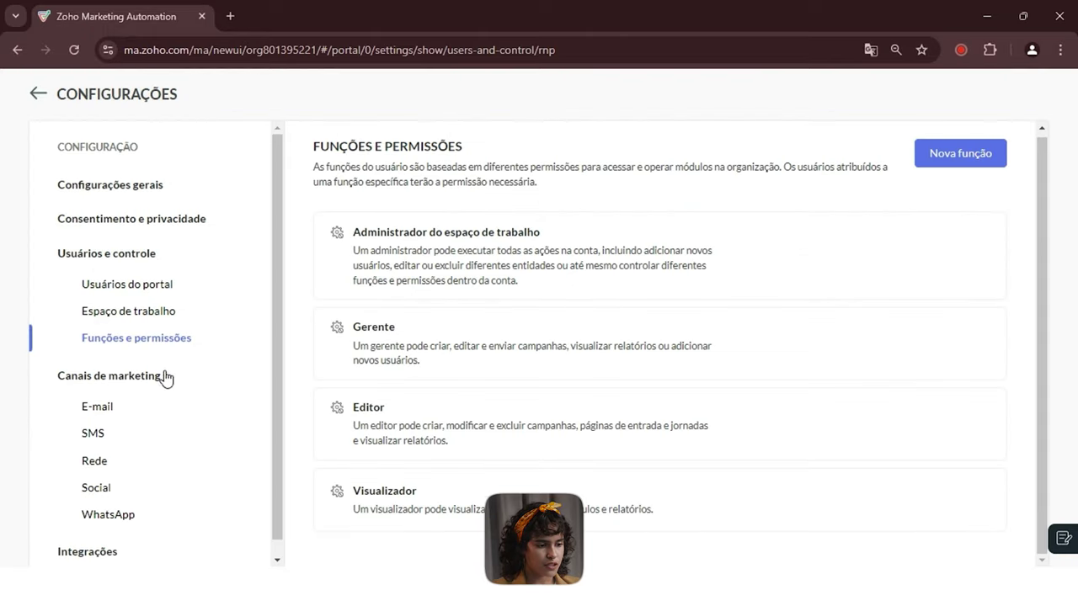
pyautogui.moveTo(281, 344); pyautogui.dragTo(276, 415)
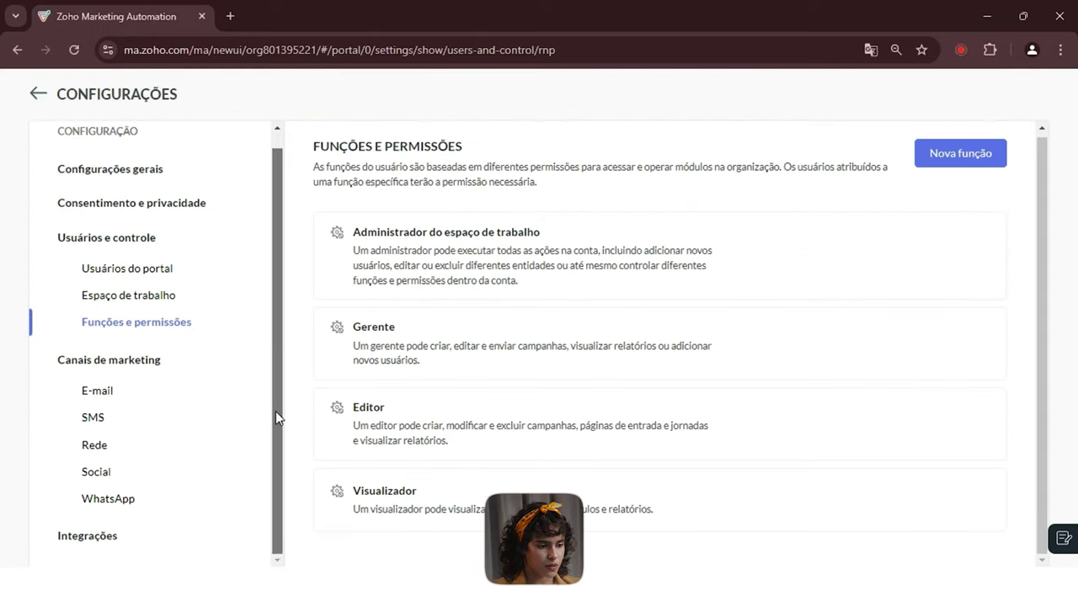
pyautogui.click(106, 394)
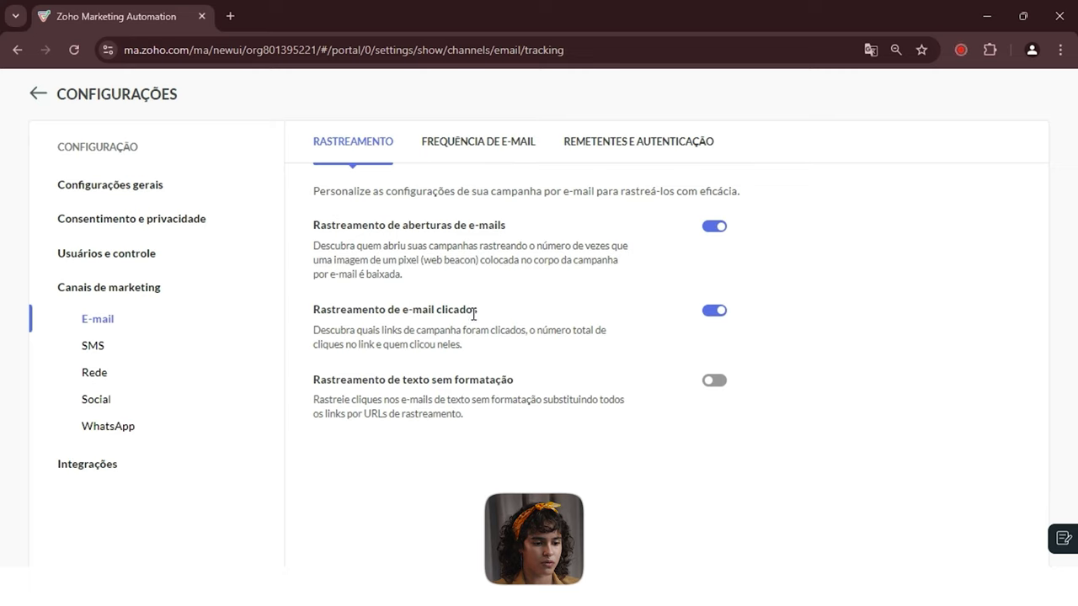
pyautogui.click(492, 145)
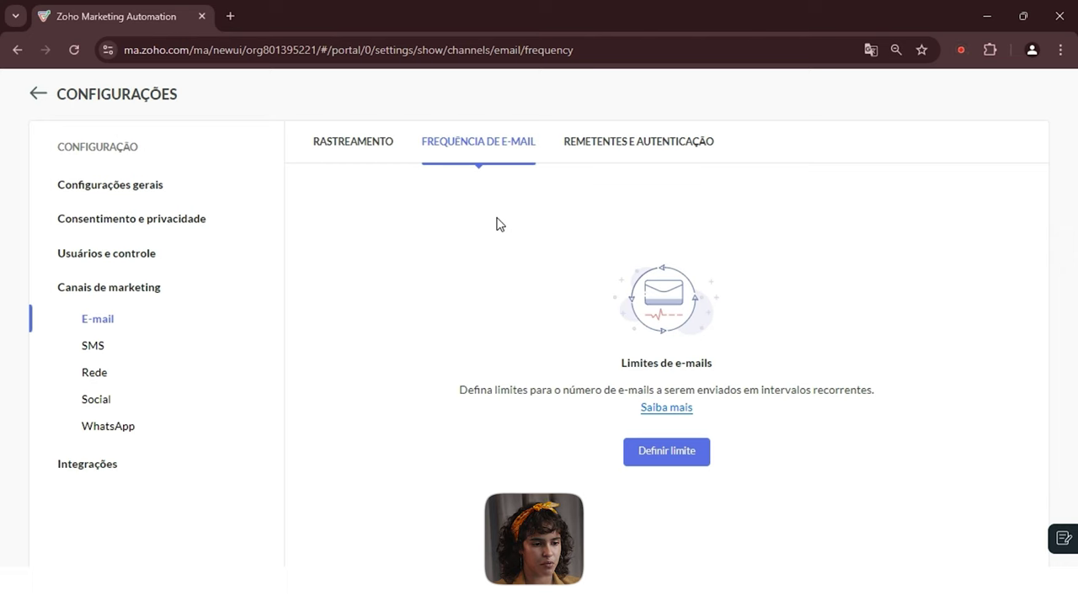
pyautogui.click(616, 144)
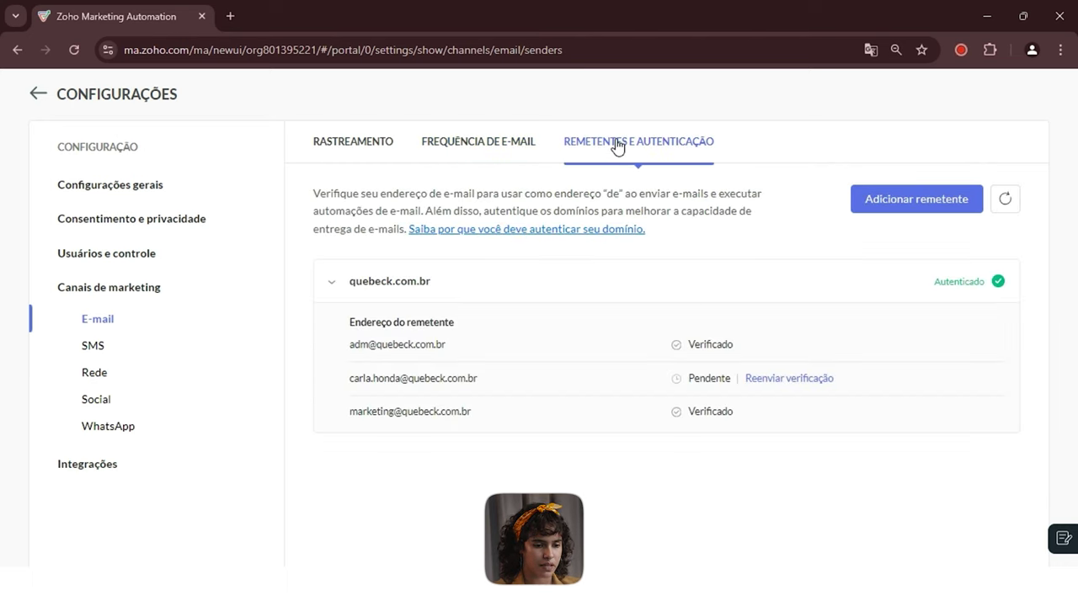
pyautogui.click(472, 146)
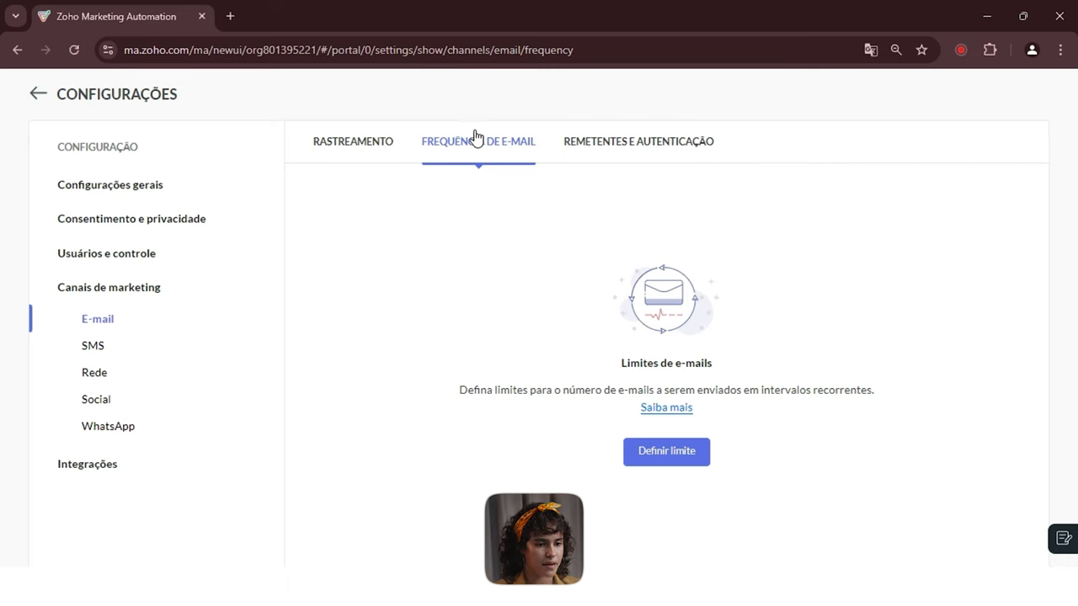
# View the SMS channel overview and examine the web channel's tracking code snippet and its installation instructions.
pyautogui.click(93, 354)
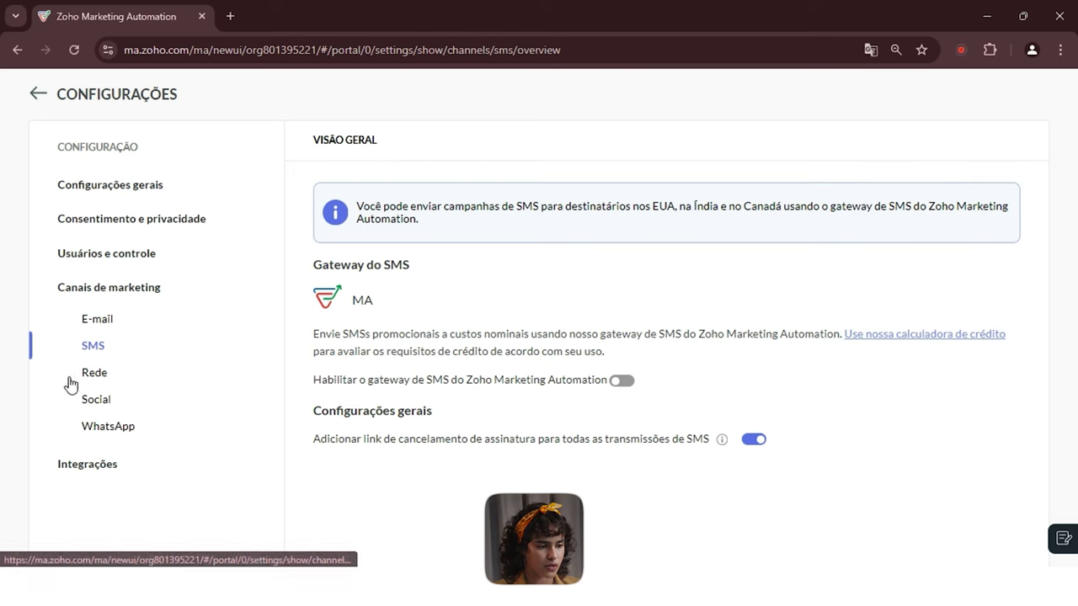
pyautogui.click(100, 377)
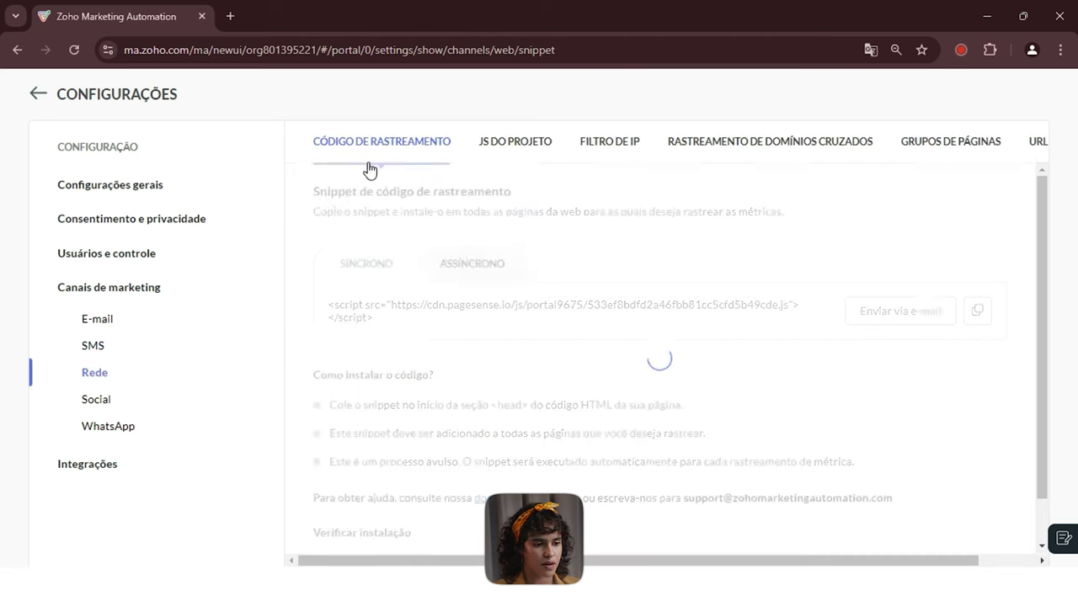
pyautogui.scroll(-1, 530, 237)
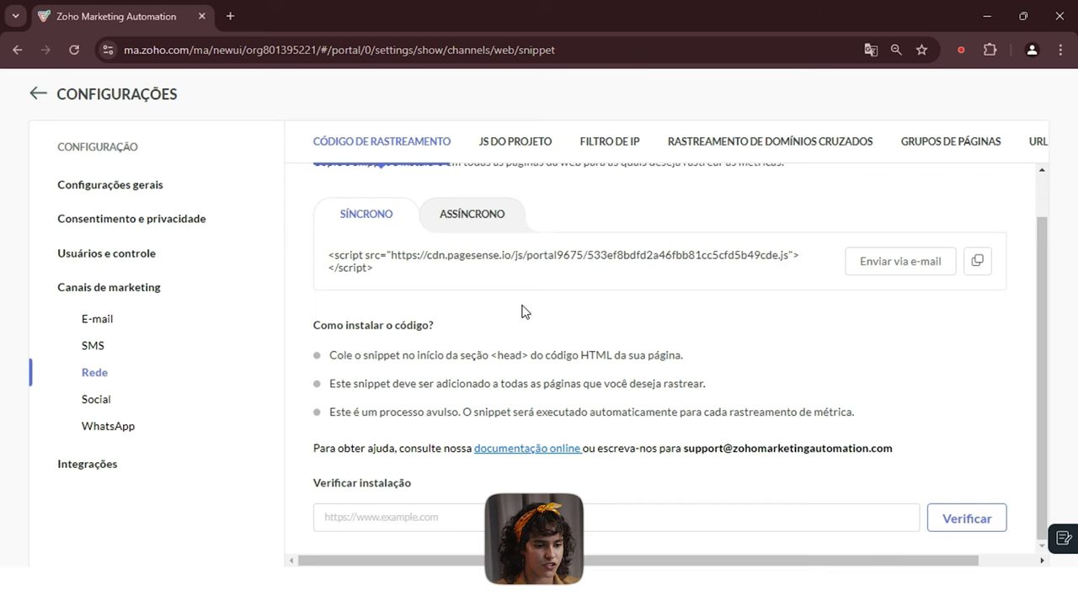
pyautogui.scroll(1, 521, 311)
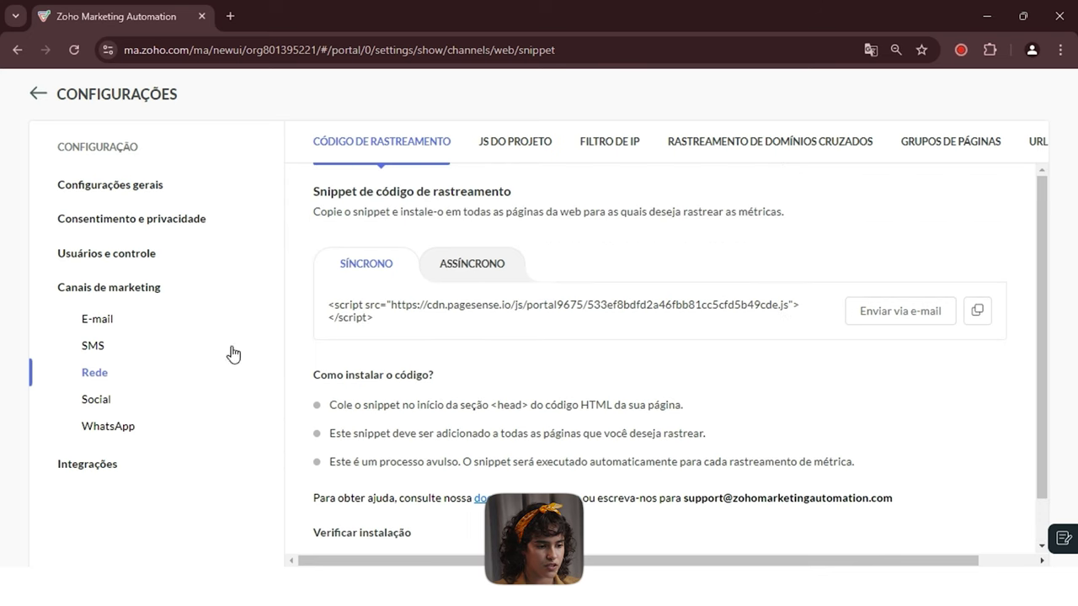
# View the WhatsApp channel's integration prerequisites and the connected applications under Integrações.
pyautogui.click(114, 435)
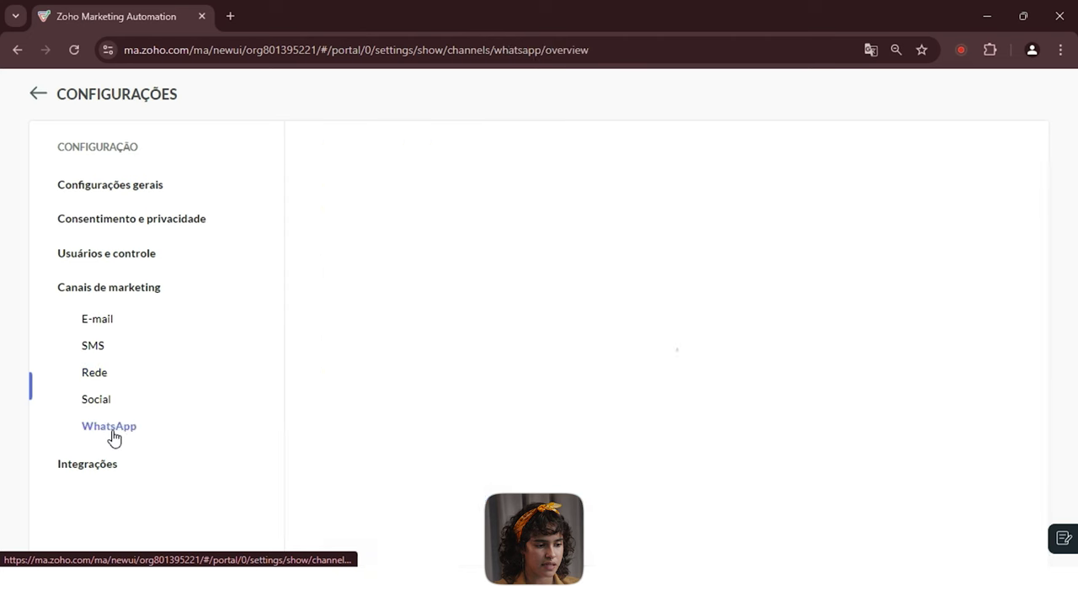
pyautogui.scroll(-1, 480, 355)
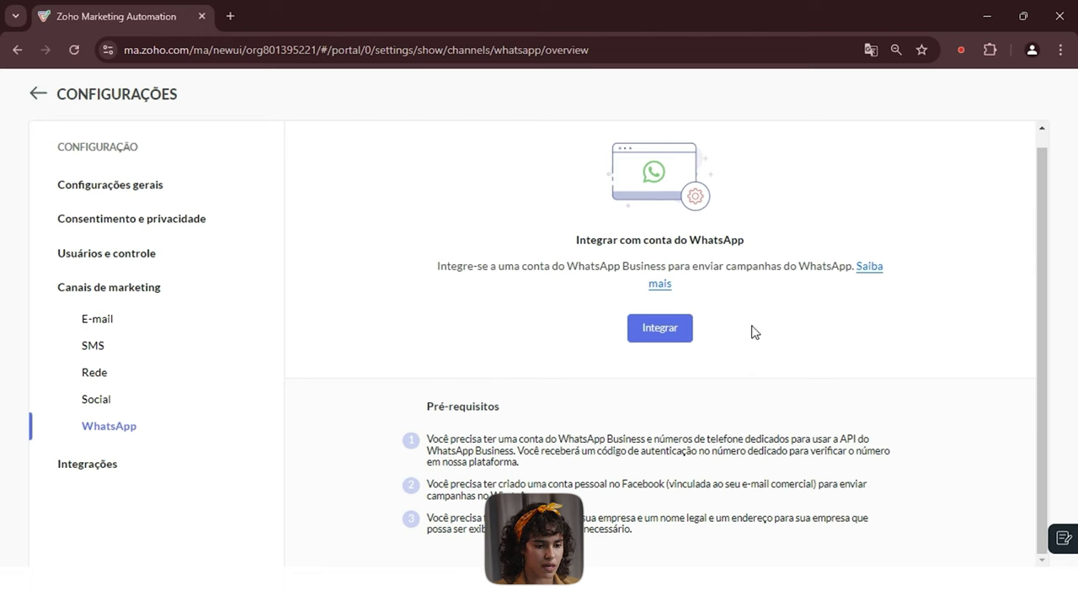
pyautogui.click(76, 470)
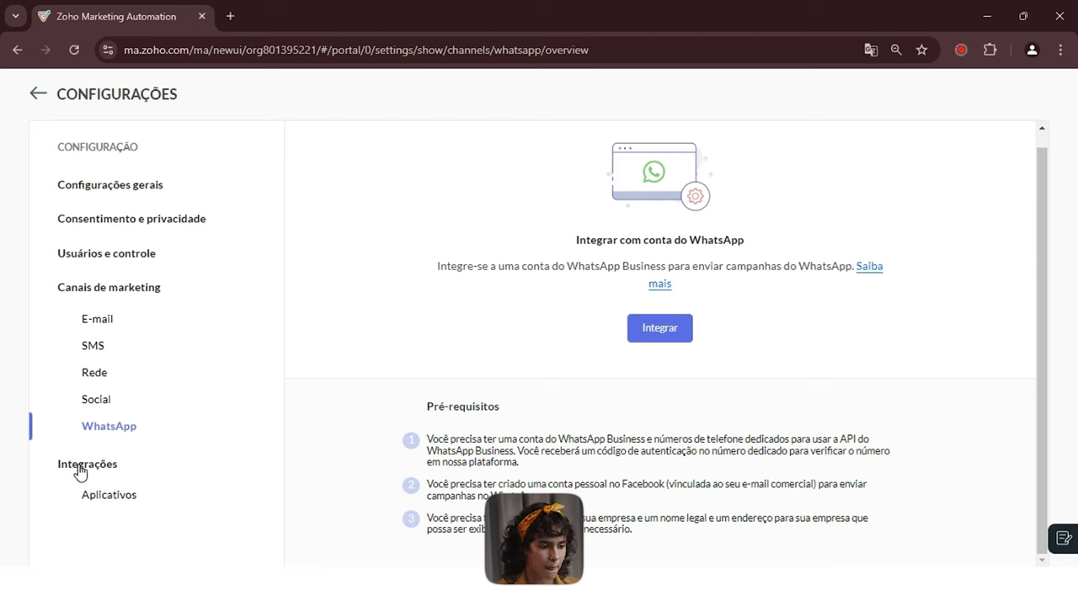
pyautogui.click(115, 496)
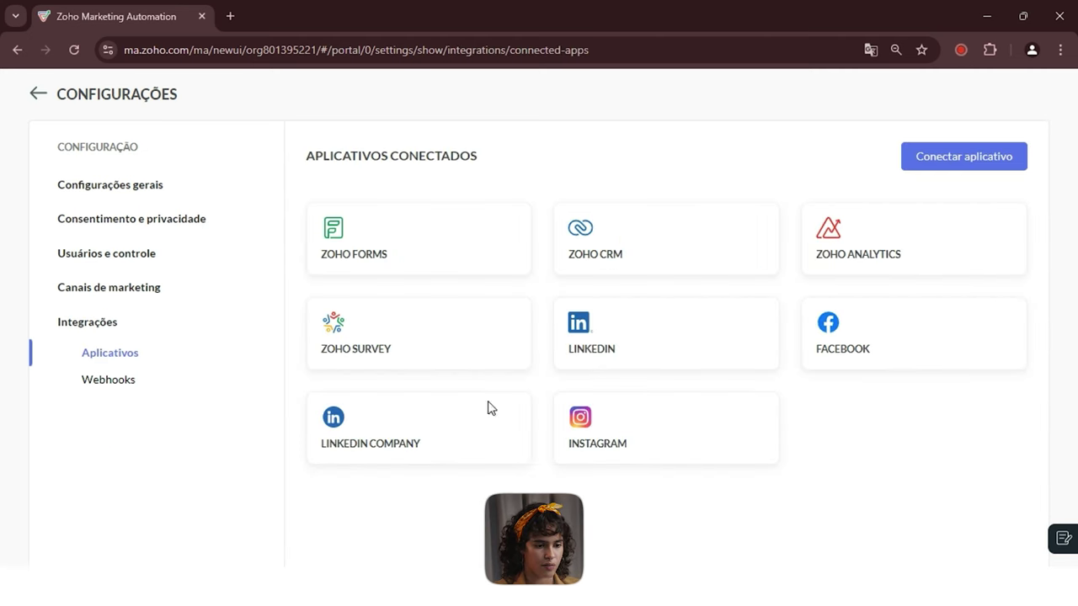
# Browse the applications available to connect, covering the Zoho, Instant Messaging and e-commerce categories.
pyautogui.click(954, 159)
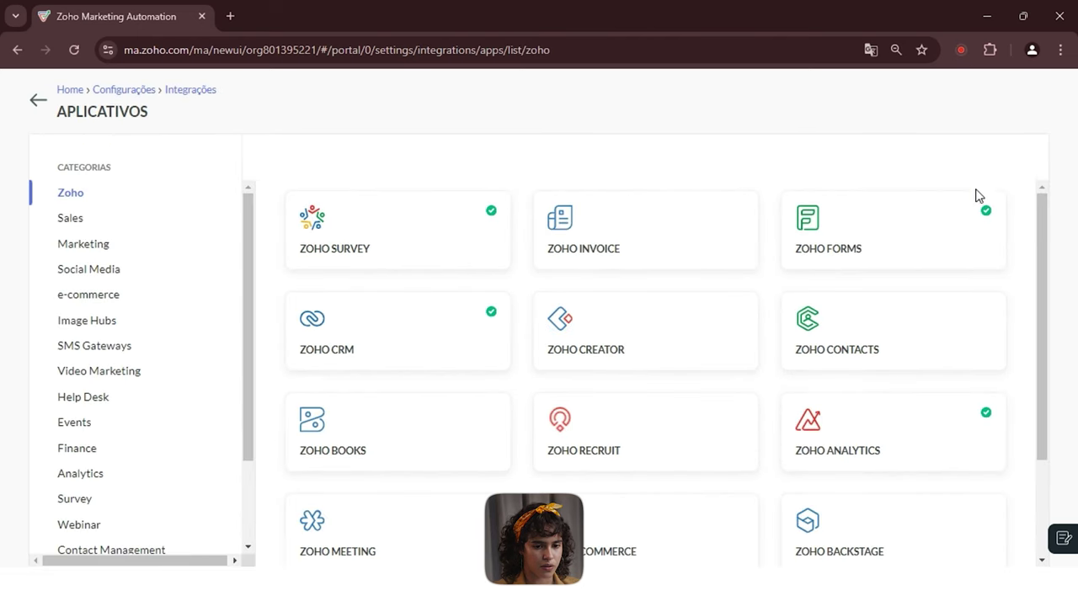
pyautogui.moveTo(1043, 207); pyautogui.dragTo(1044, 230)
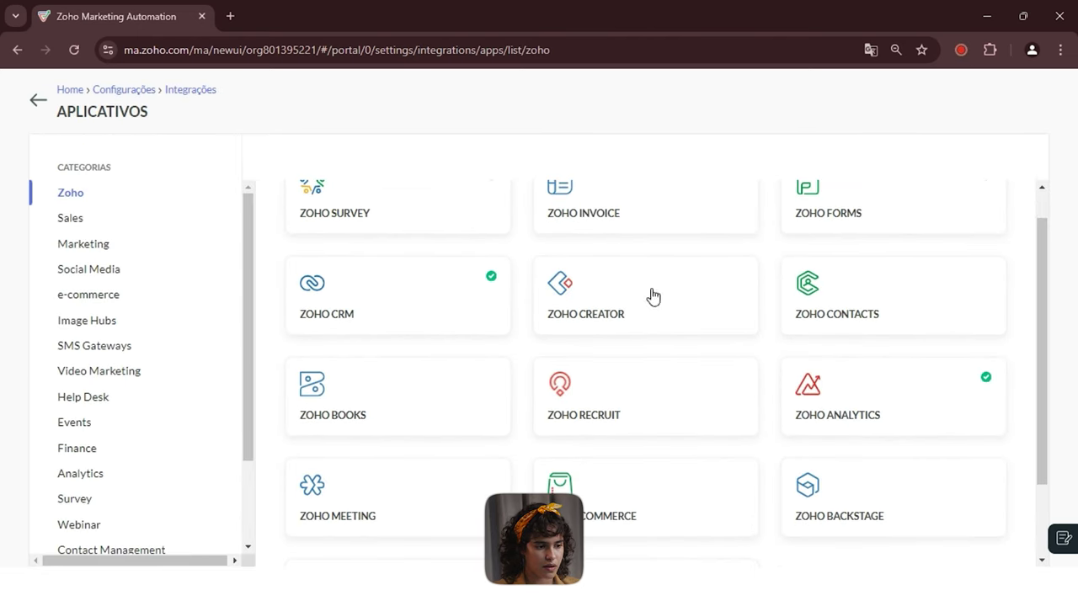
pyautogui.scroll(-2, 71, 434)
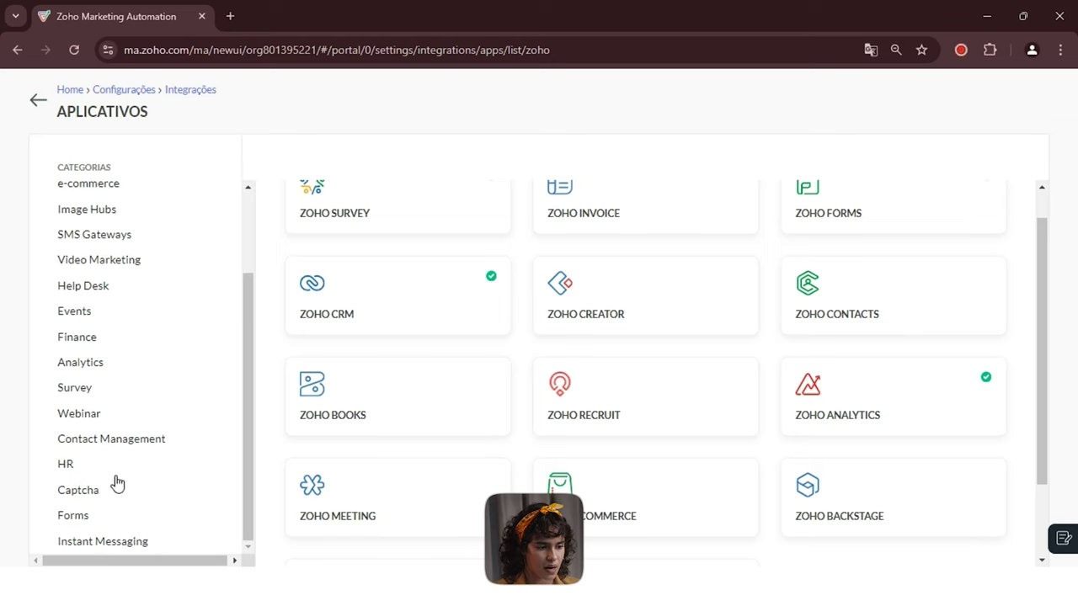
pyautogui.click(109, 546)
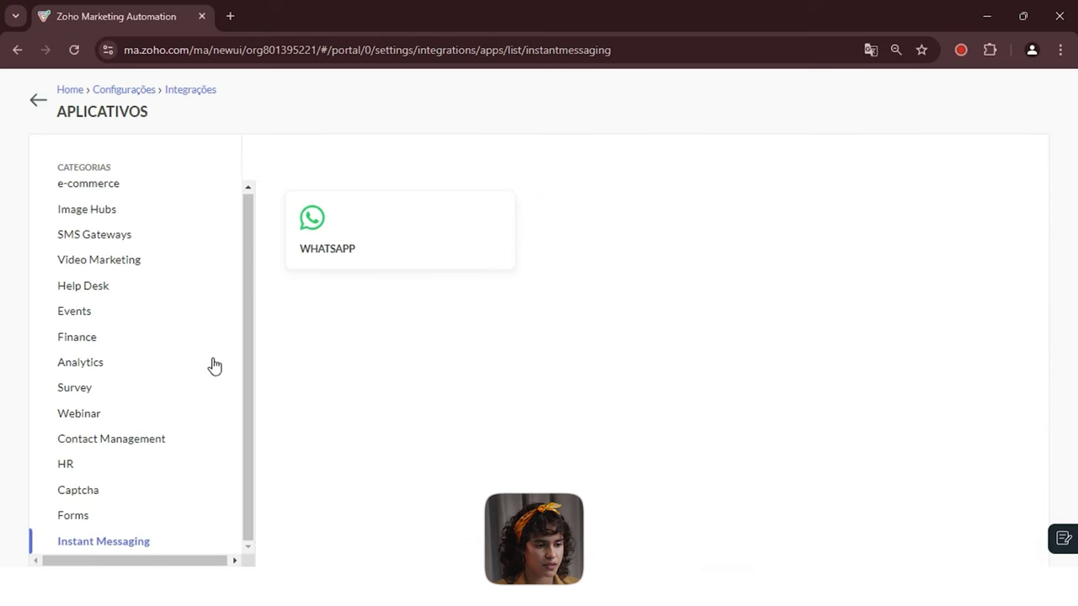
pyautogui.click(87, 187)
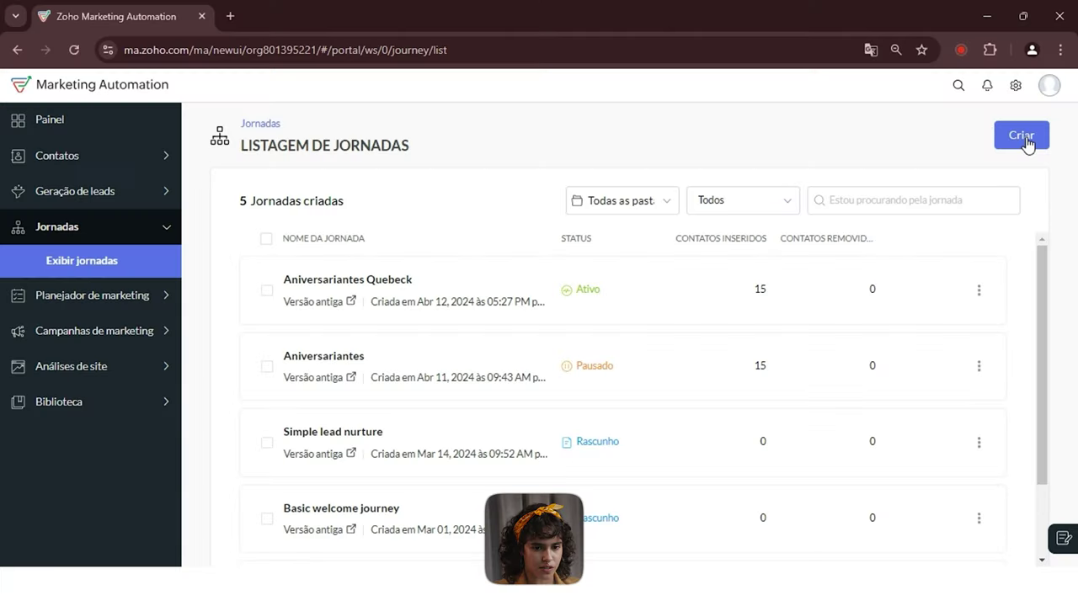
# Start a new journey named "exemplo" without a description and proceed to choosing its template.
pyautogui.click(1026, 139)
pyautogui.click(482, 262)
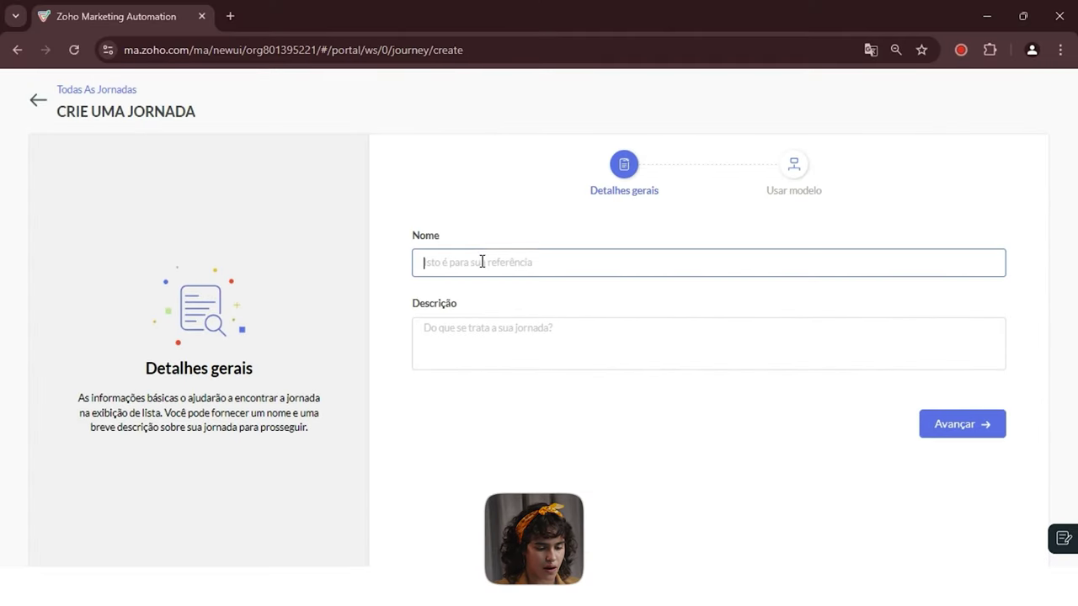
pyautogui.write('exemplo')
pyautogui.click(546, 287)
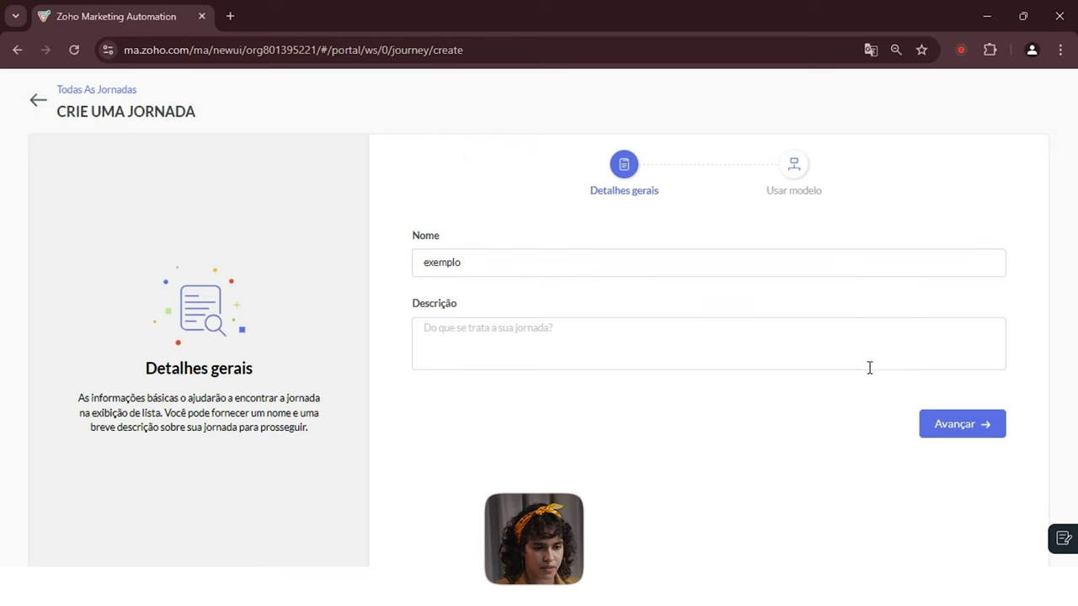
pyautogui.click(979, 428)
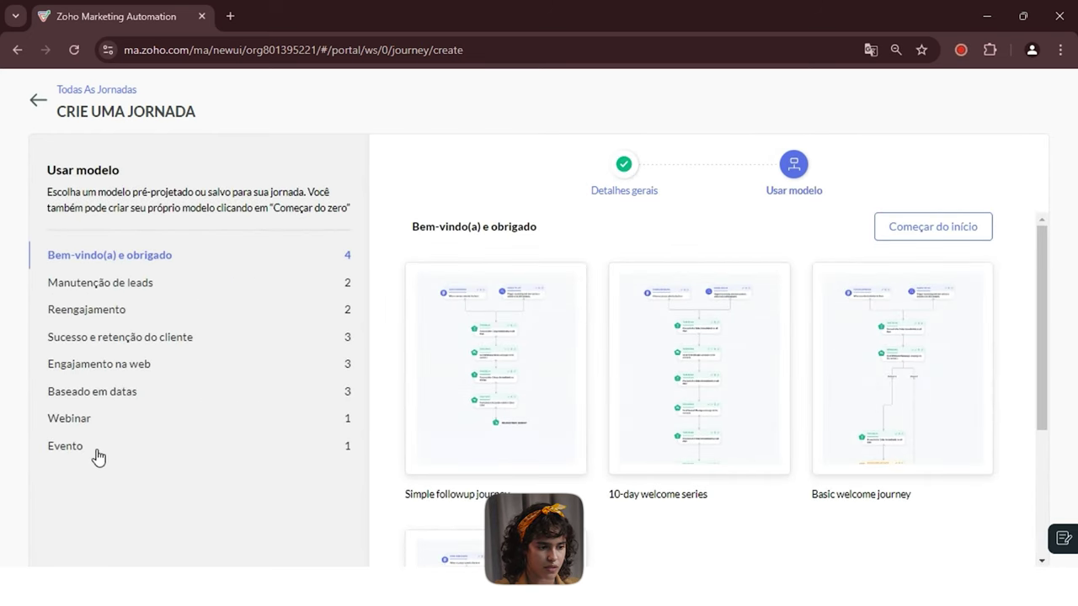
# Browse the journey templates for Manutenção de leads, Evento, Reengajamento, Sucesso e retenção do cliente, and Engajamento na web.
pyautogui.click(120, 290)
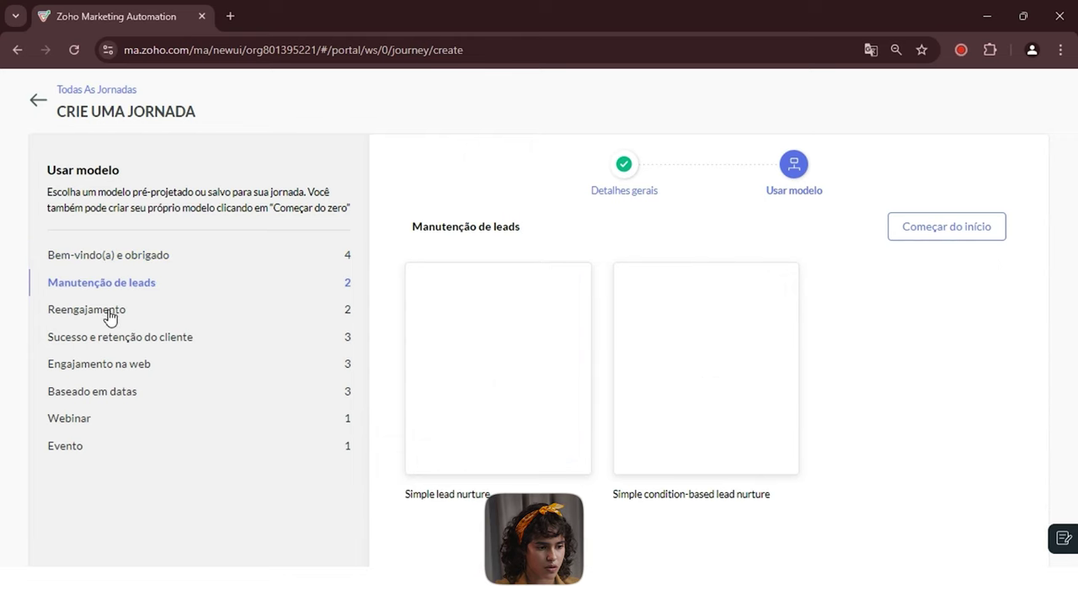
pyautogui.click(70, 447)
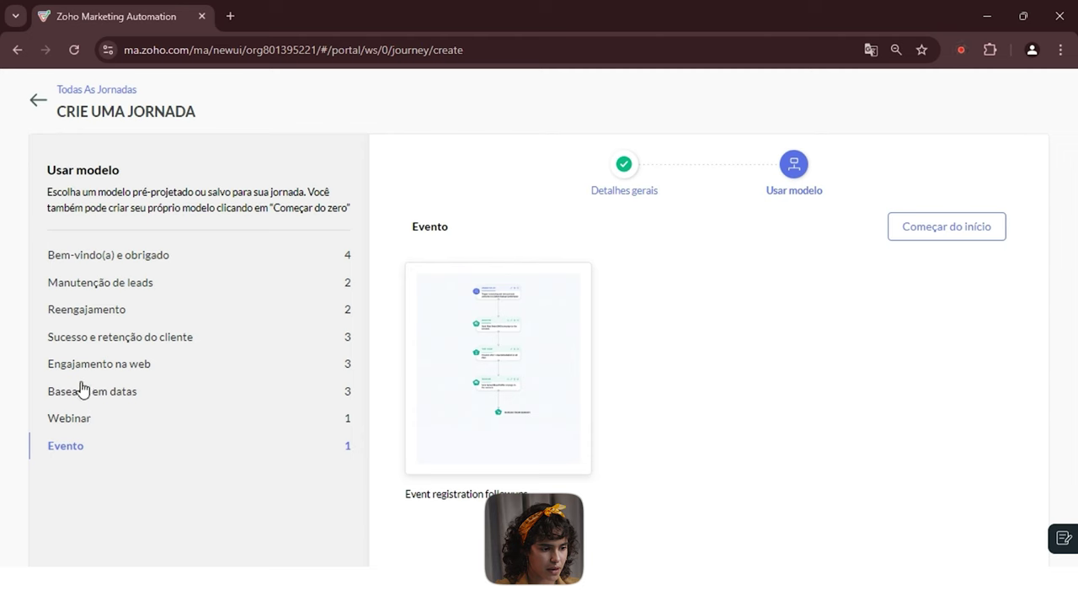
pyautogui.click(97, 311)
pyautogui.click(120, 338)
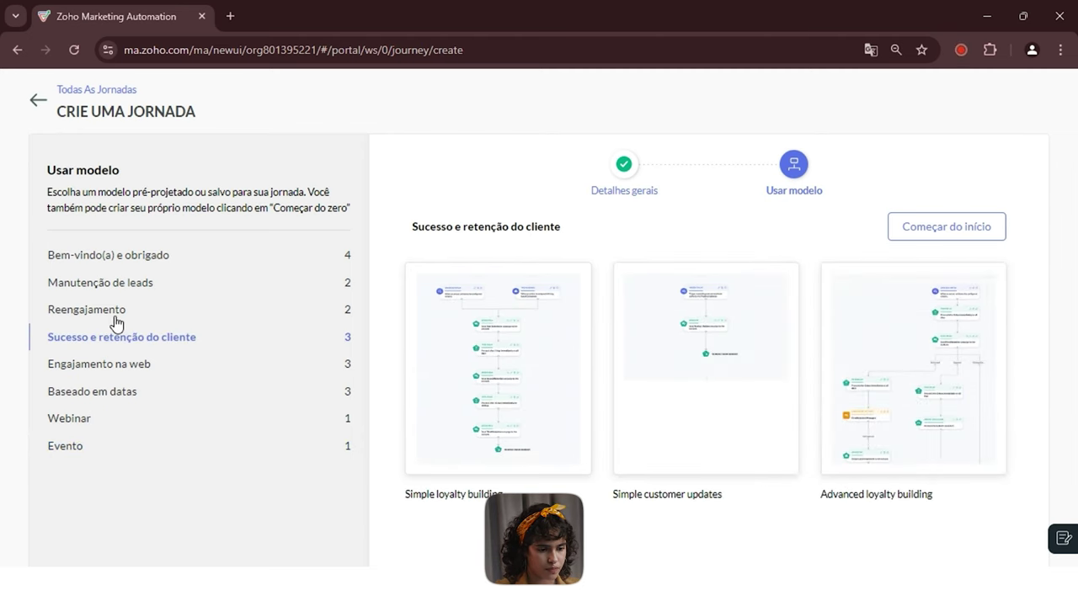
pyautogui.click(117, 366)
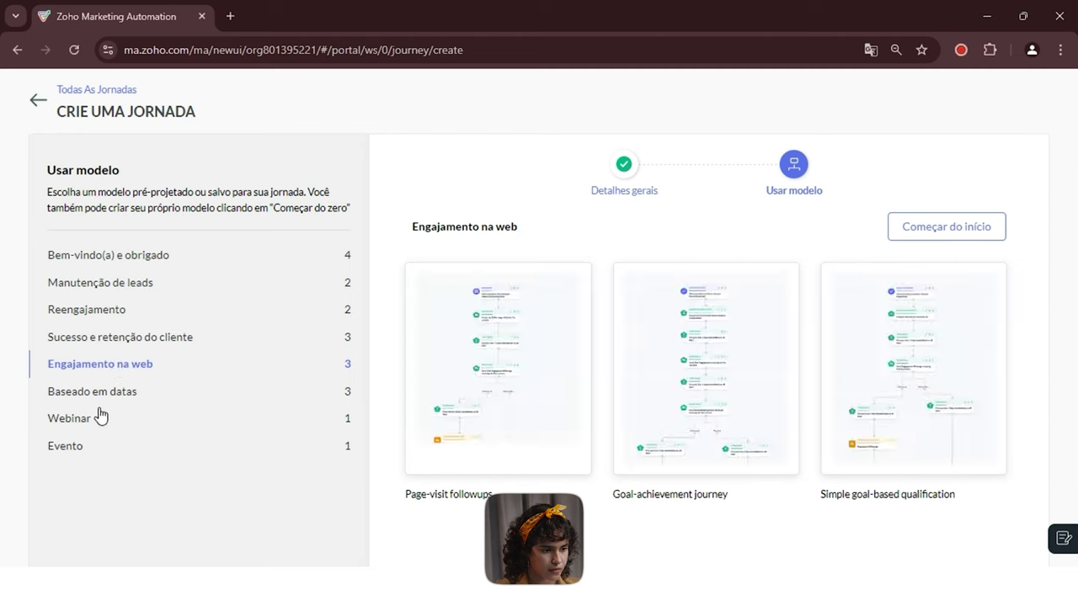
# Create the journey from the Simple followup journey template in the Bem-vindo(a) e obrigado category.
pyautogui.click(113, 257)
pyautogui.scroll(-1, 507, 410)
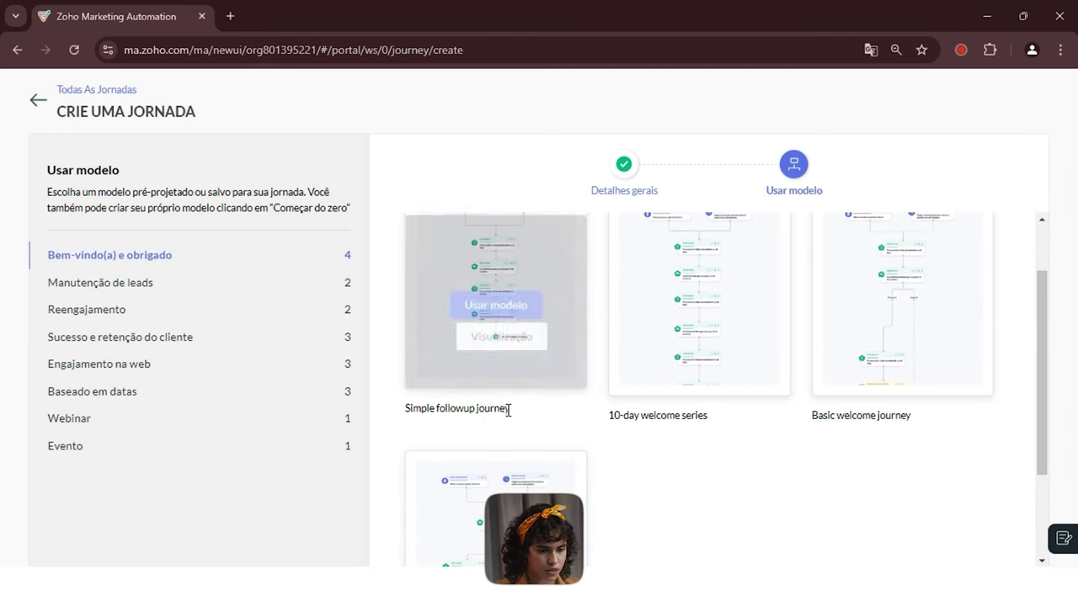
pyautogui.scroll(1, 512, 366)
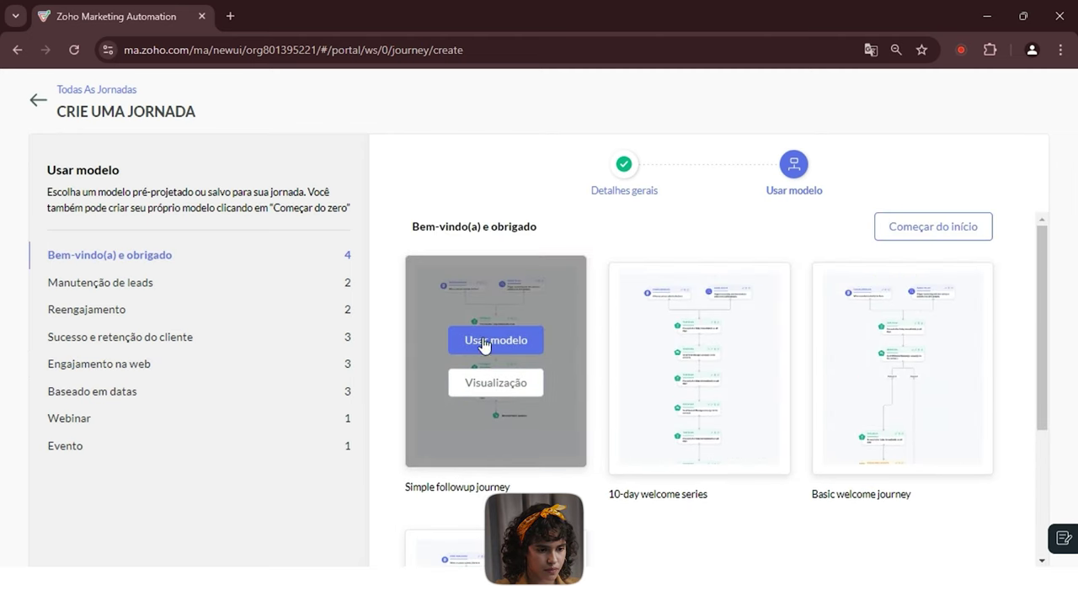
pyautogui.click(486, 341)
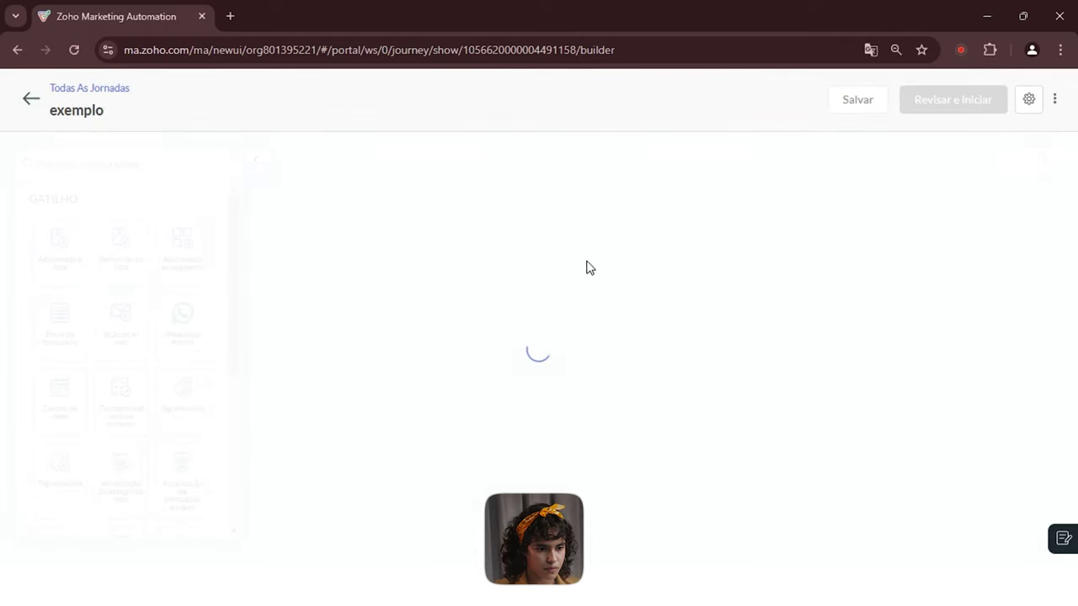
# Review the template's flow and shift the Envio de formulário and Adicionado à lista trigger blocks slightly to the right on the canvas.
pyautogui.scroll(-4, 634, 430)
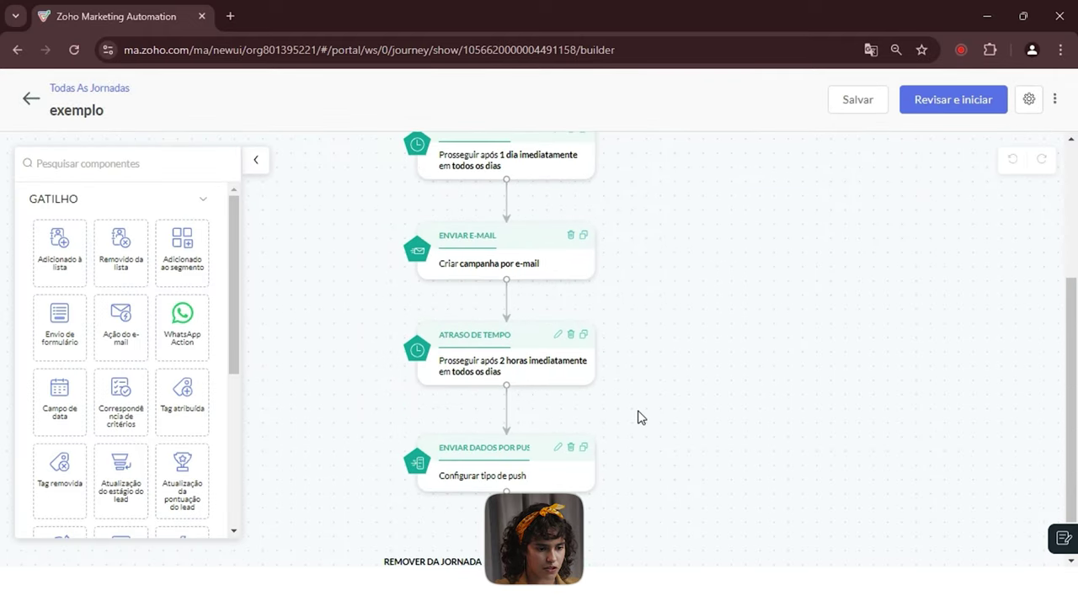
pyautogui.scroll(1, 637, 416)
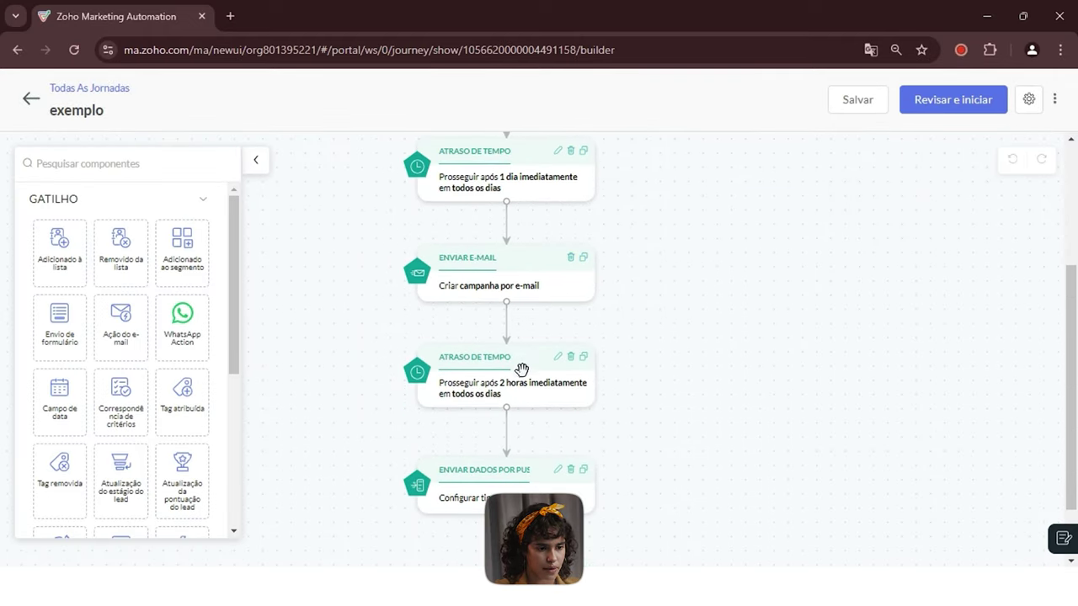
pyautogui.scroll(3, 522, 368)
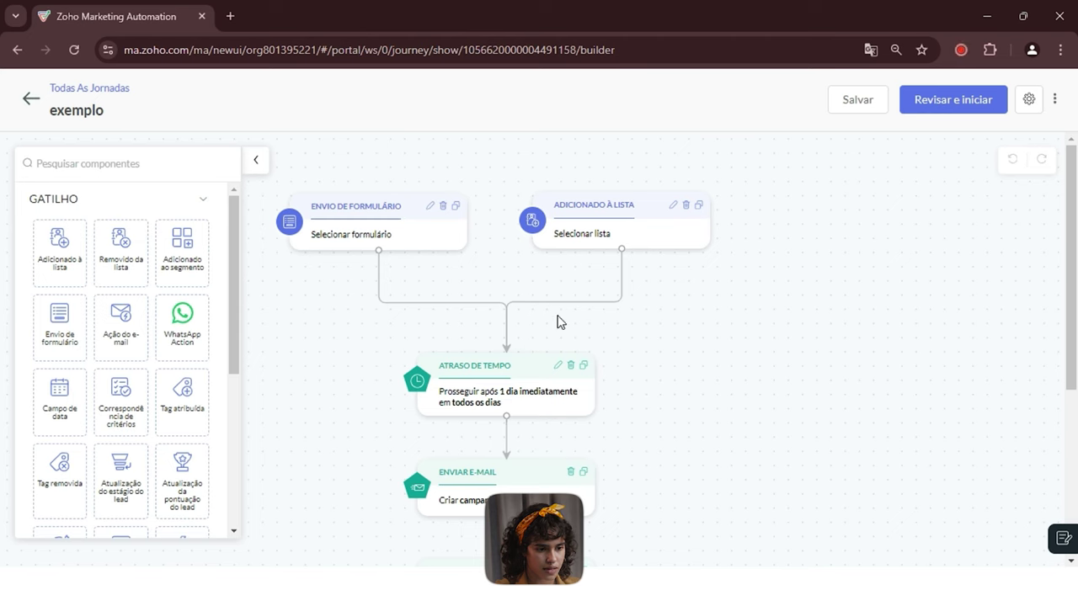
pyautogui.moveTo(362, 217); pyautogui.dragTo(384, 216)
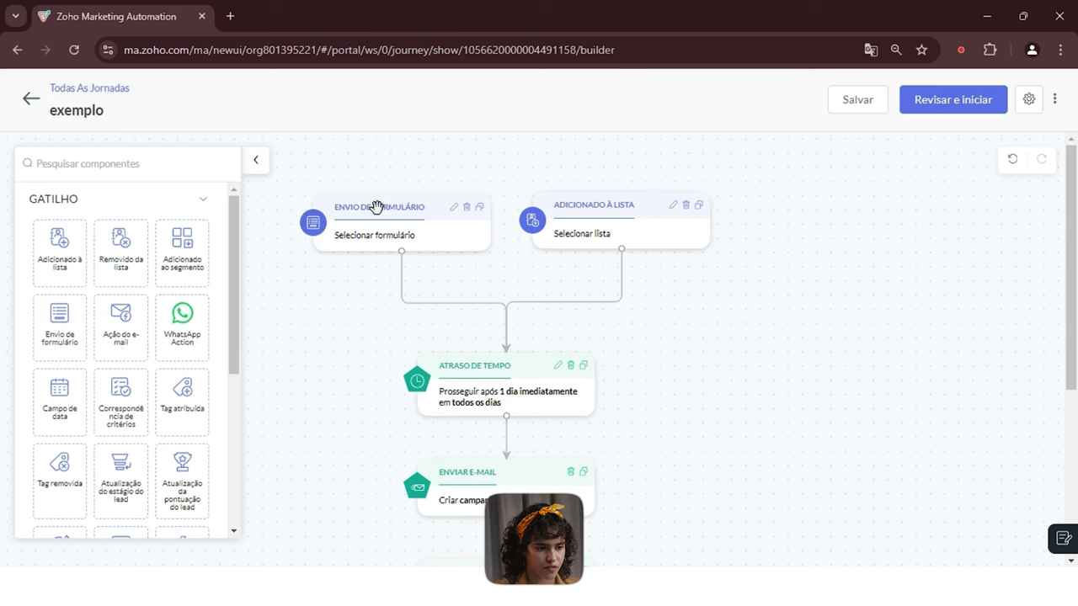
pyautogui.moveTo(606, 206); pyautogui.dragTo(626, 230)
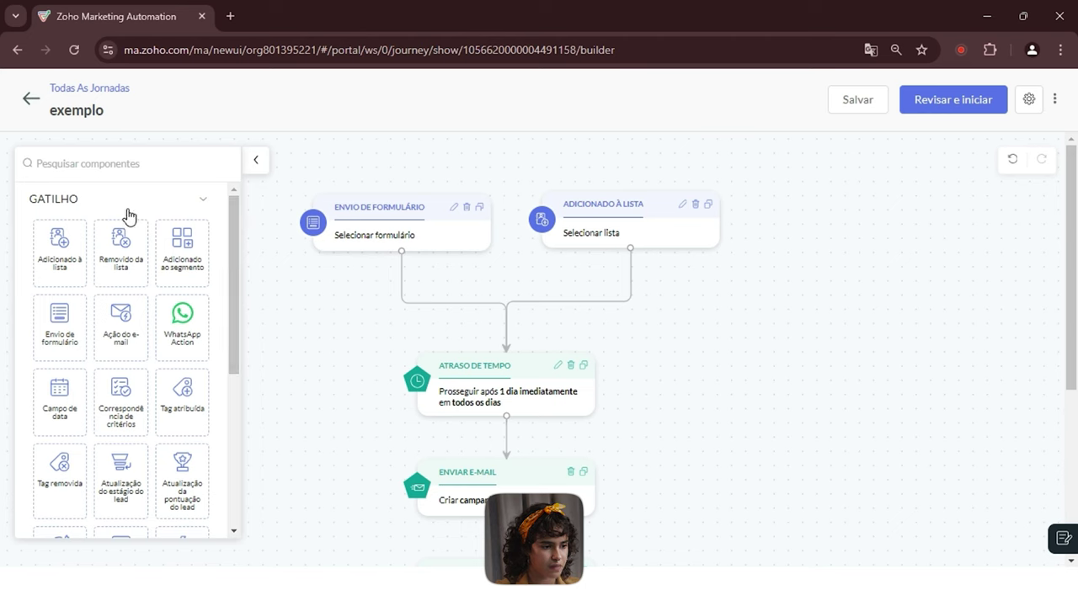
# Examine the Gatilho components available for the journey, from list and form triggers to page visit and purchase follow-up triggers.
pyautogui.scroll(-1, 233, 265)
pyautogui.scroll(1, 234, 244)
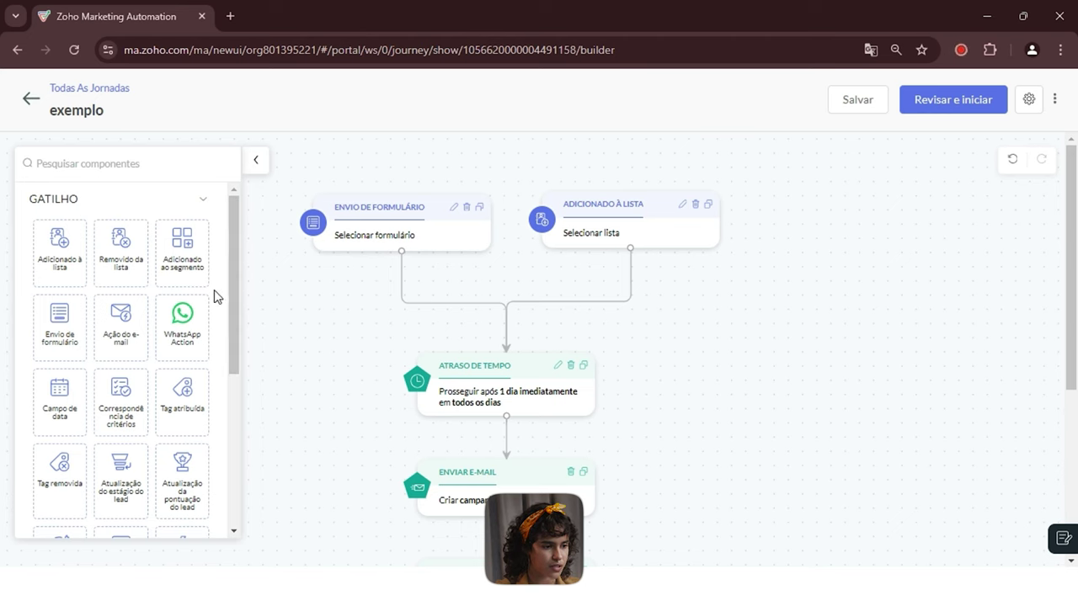
pyautogui.scroll(-1, 238, 264)
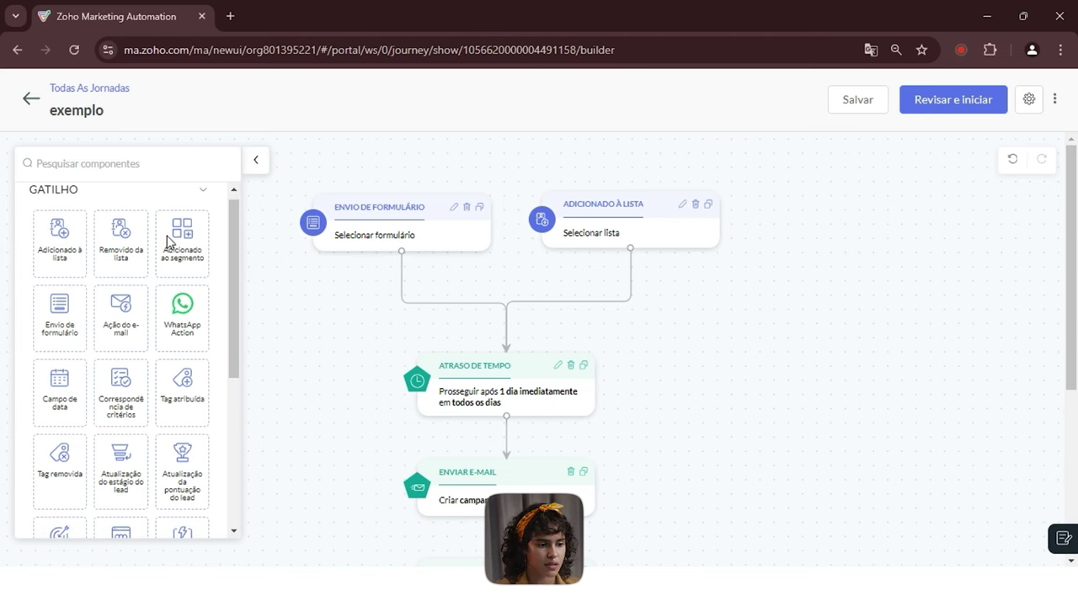
pyautogui.moveTo(238, 248); pyautogui.dragTo(236, 262)
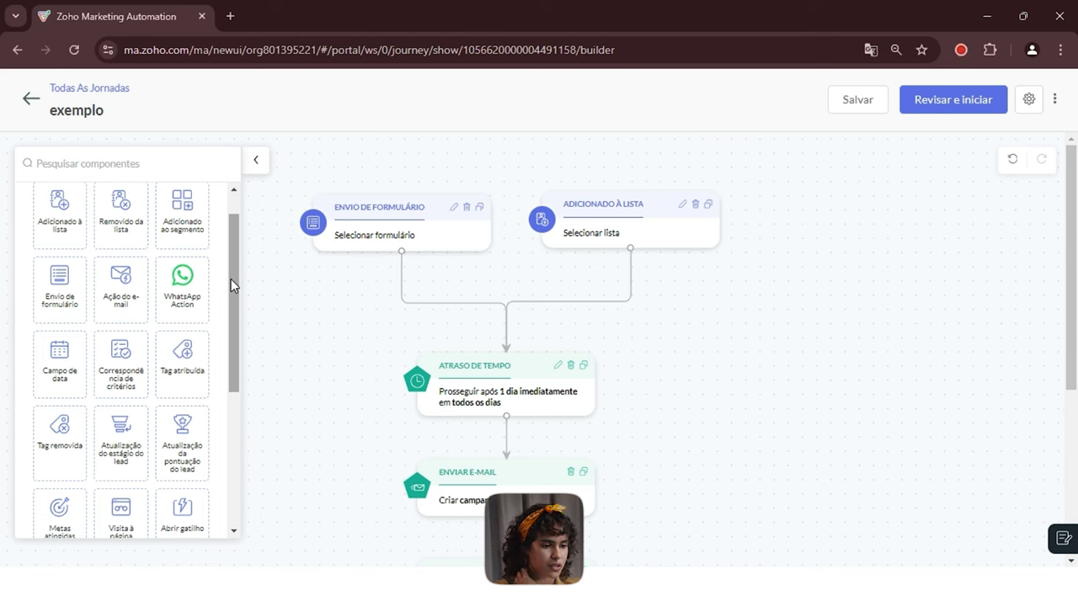
pyautogui.scroll(-1, 223, 292)
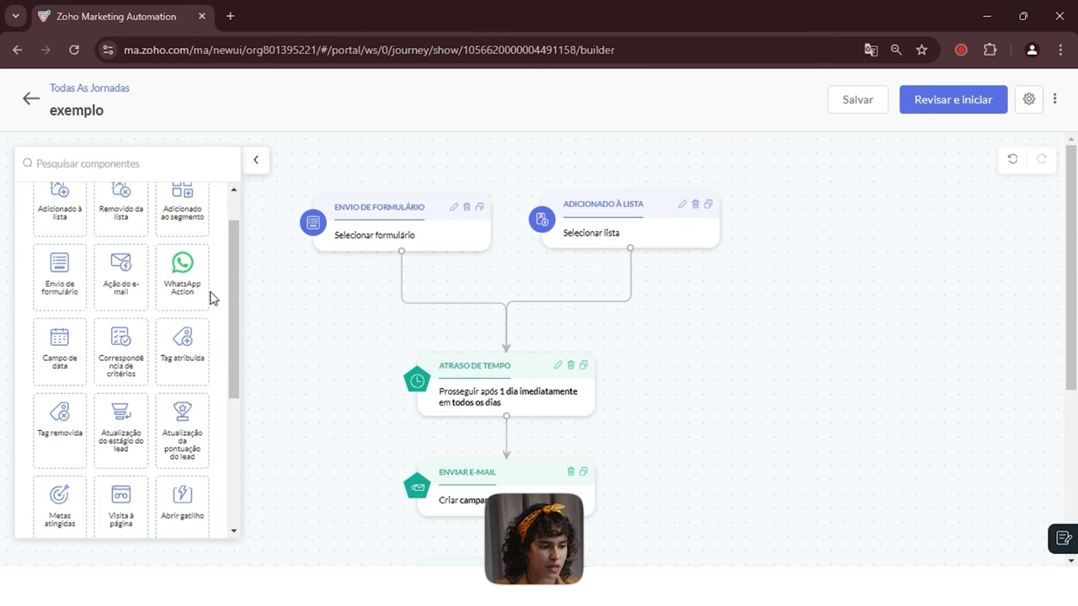
pyautogui.scroll(-2, 236, 332)
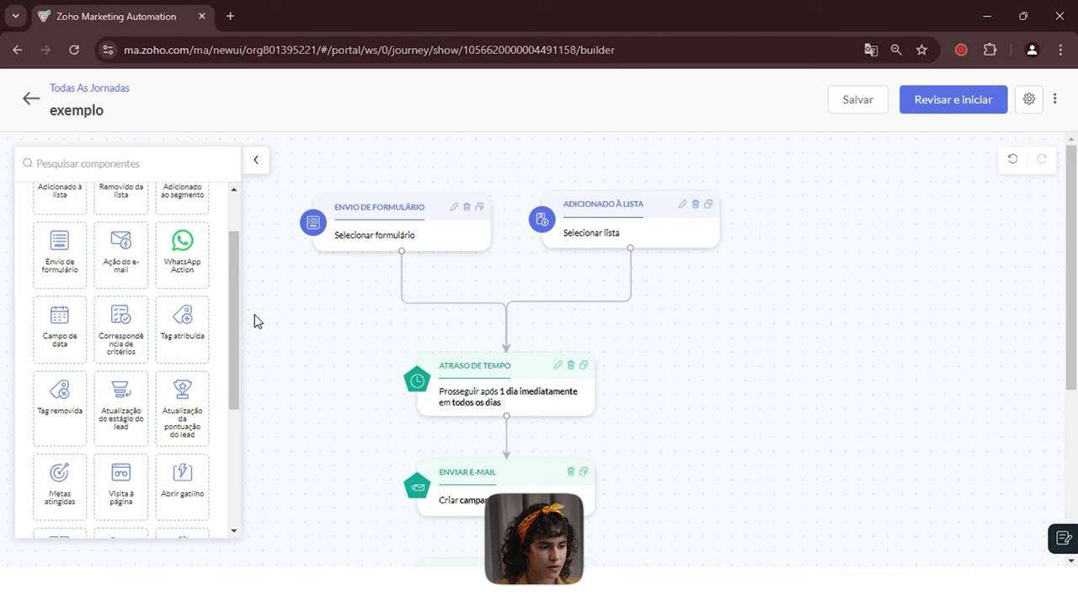
pyautogui.moveTo(234, 298); pyautogui.dragTo(247, 315)
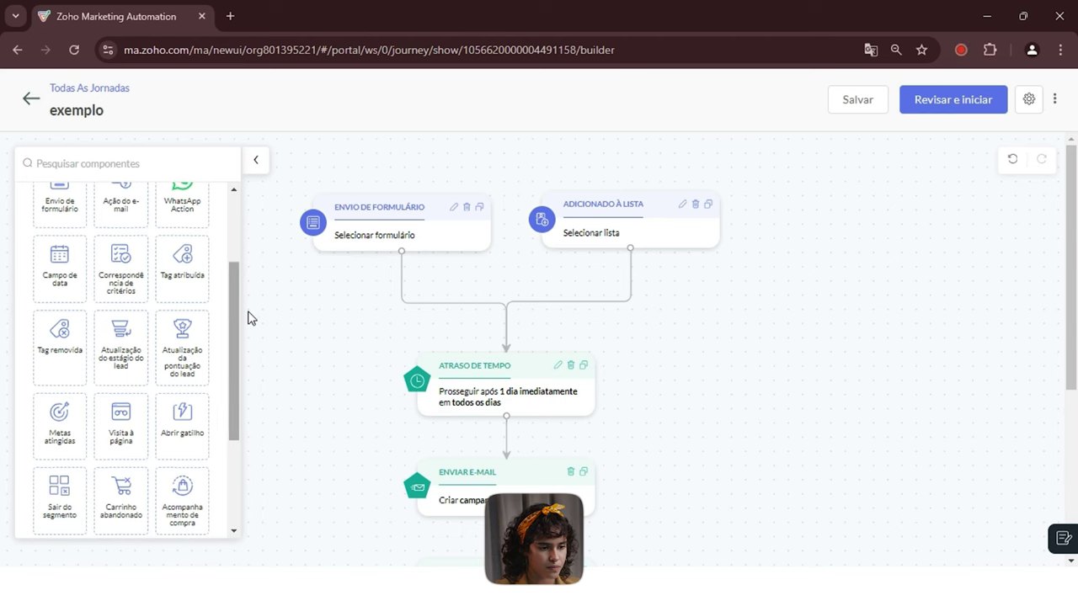
# Configure the Envio de formulário trigger to use the specific signup form "exemplo formulario" and save it.
pyautogui.click(453, 206)
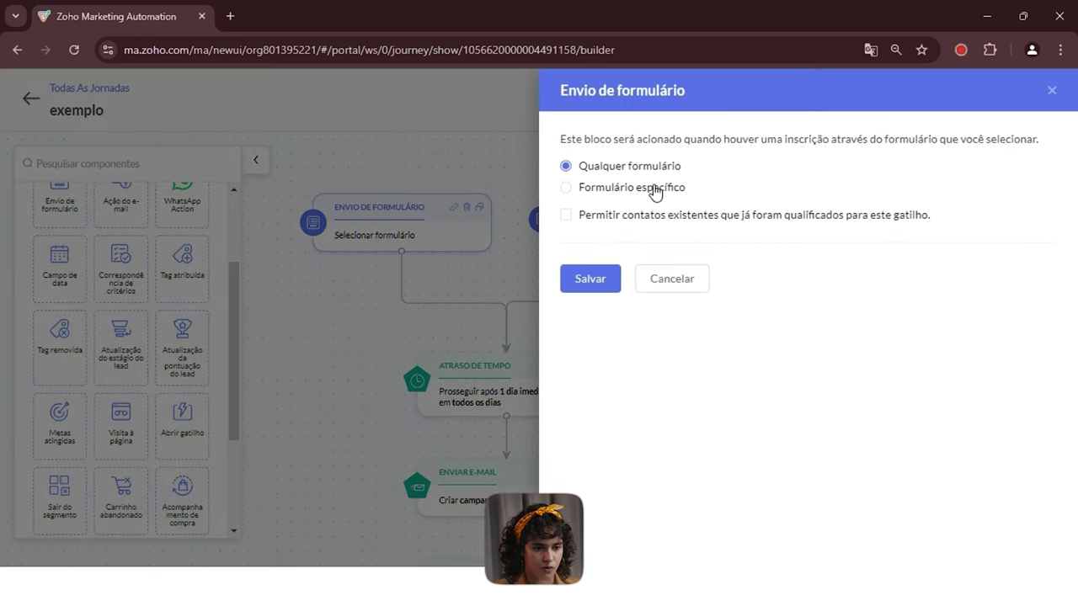
pyautogui.click(655, 189)
pyautogui.click(666, 223)
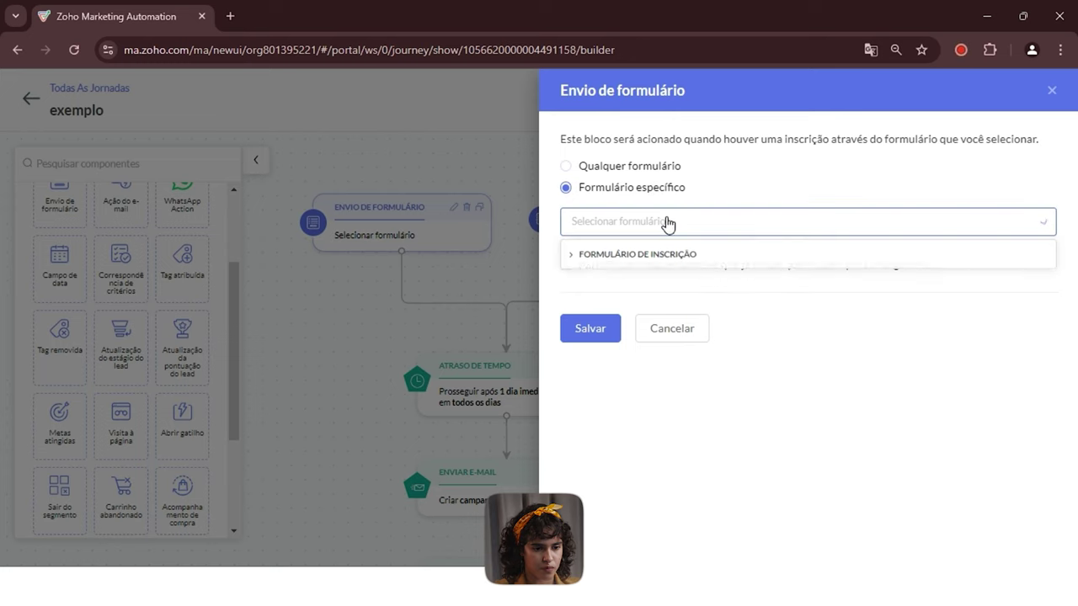
pyautogui.click(682, 256)
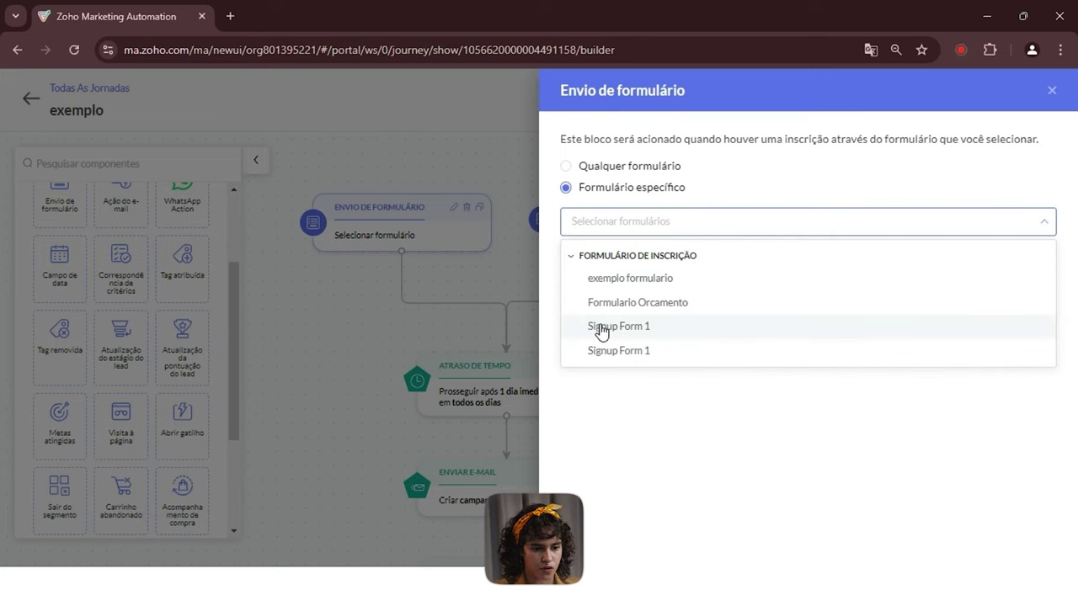
pyautogui.click(656, 281)
pyautogui.click(706, 212)
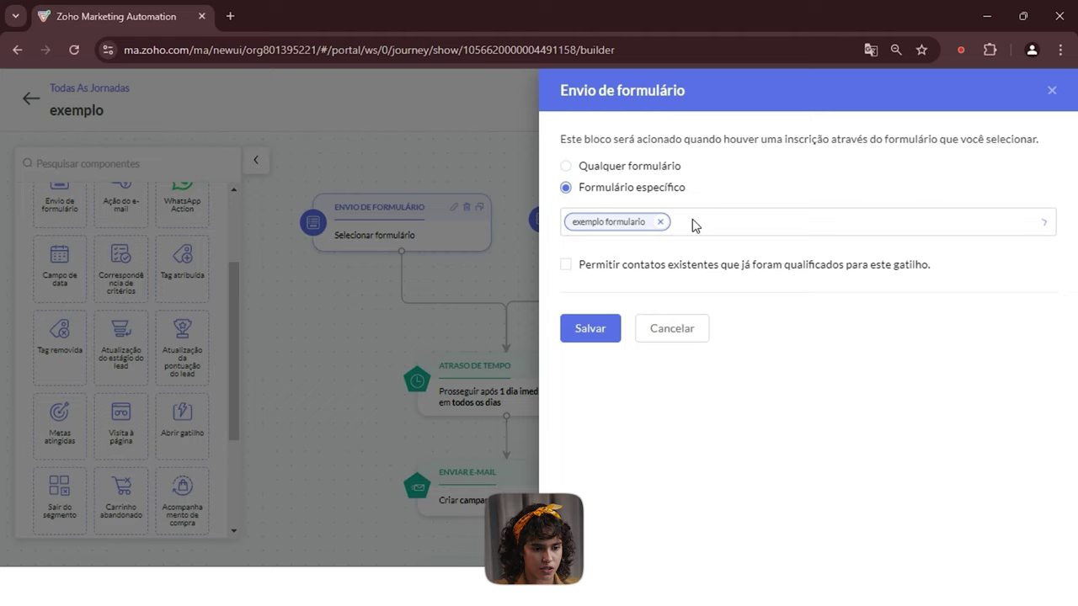
pyautogui.click(589, 329)
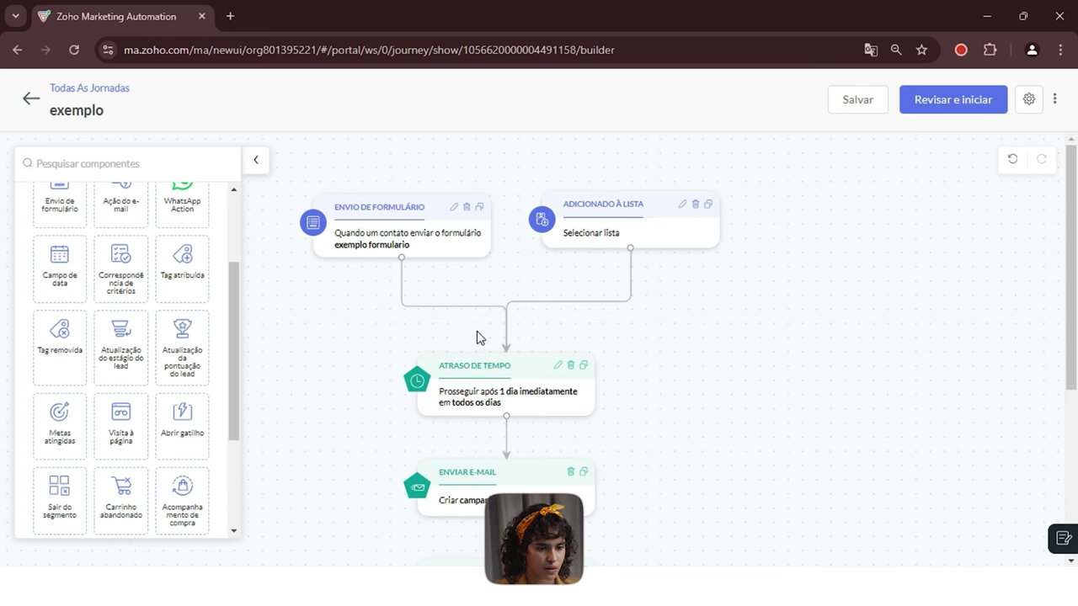
# Configure the Adicionado à lista trigger with the CRM7 list, allowing entry of existing and new contacts, and save it.
pyautogui.click(682, 211)
pyautogui.click(684, 209)
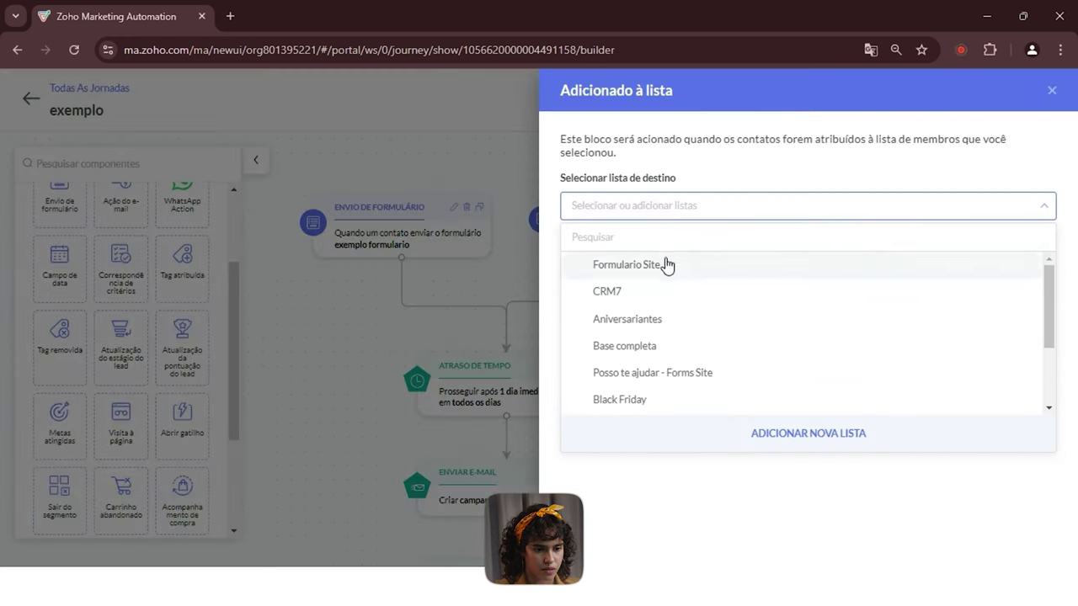
pyautogui.click(635, 295)
pyautogui.click(800, 491)
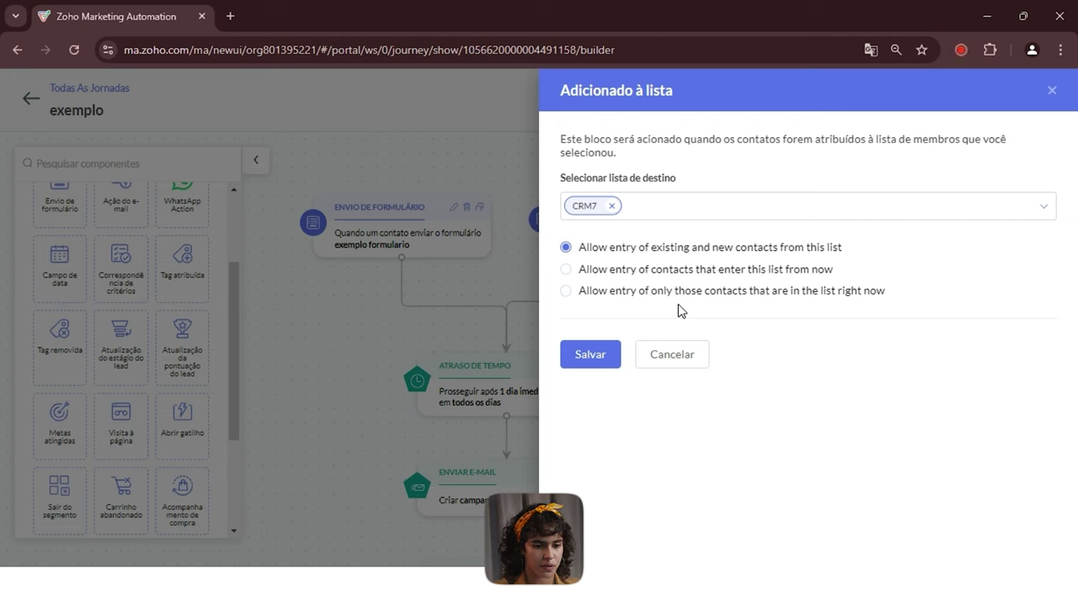
pyautogui.click(608, 360)
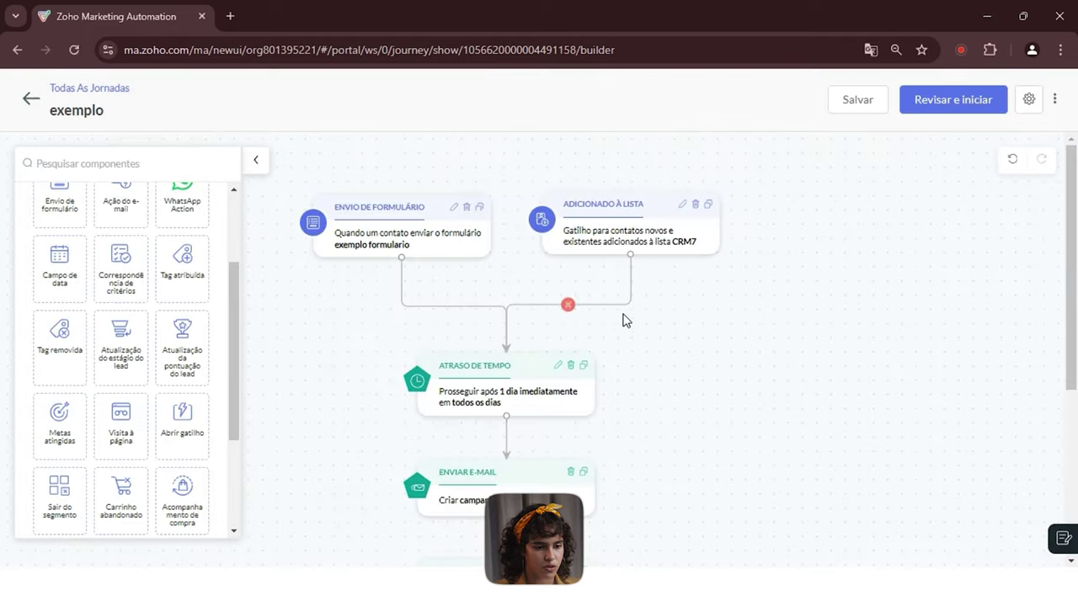
# Review the delay and action blocks of the journey and start creating a campaign from the Enviar e-mail block.
pyautogui.scroll(-2, 626, 325)
pyautogui.scroll(1, 648, 342)
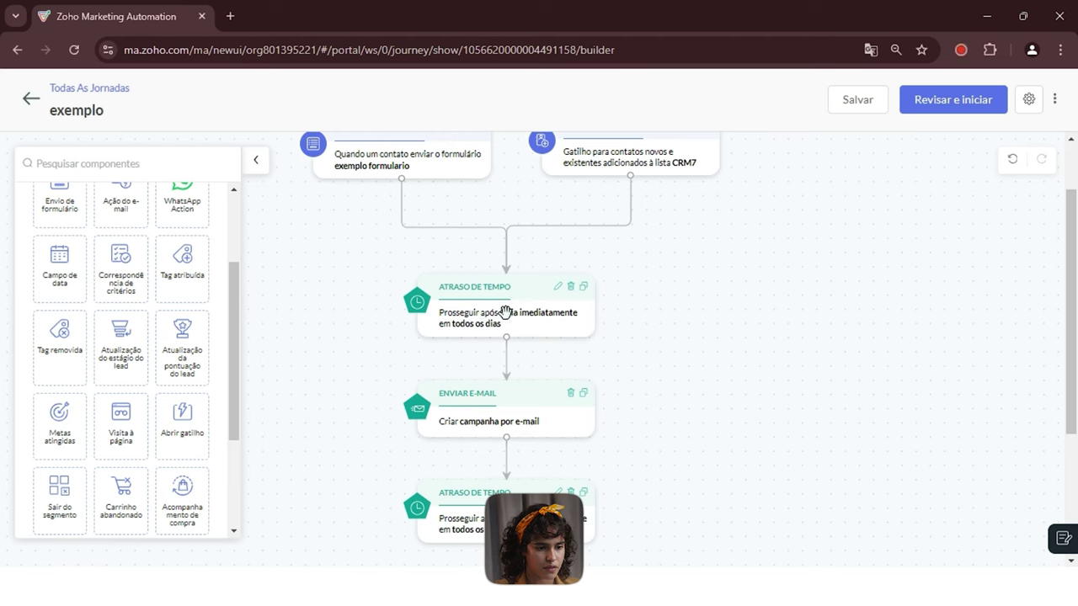
pyautogui.scroll(-1, 505, 312)
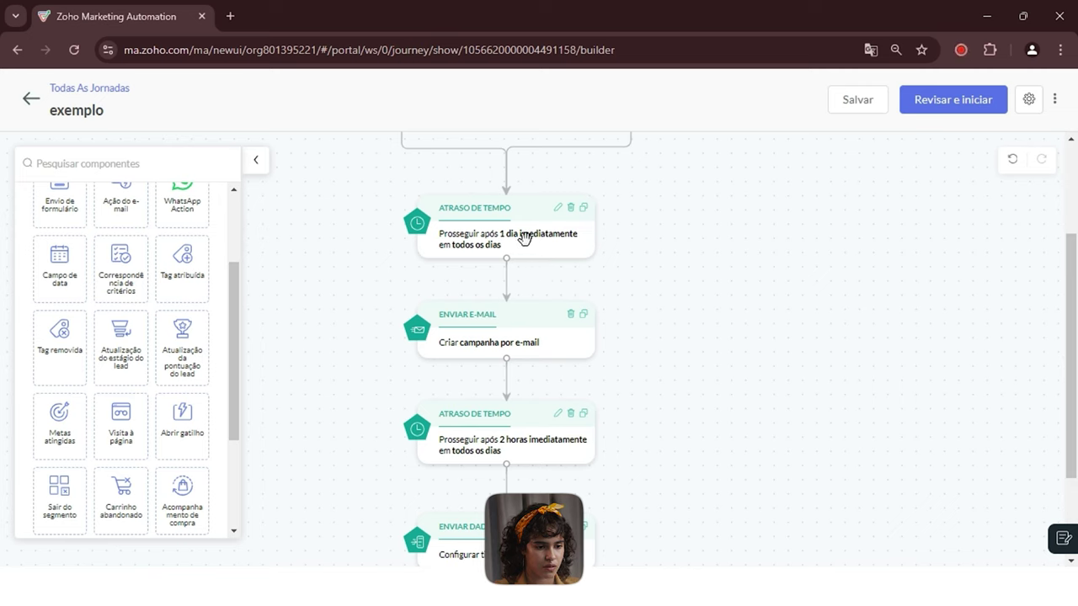
pyautogui.scroll(-1, 614, 261)
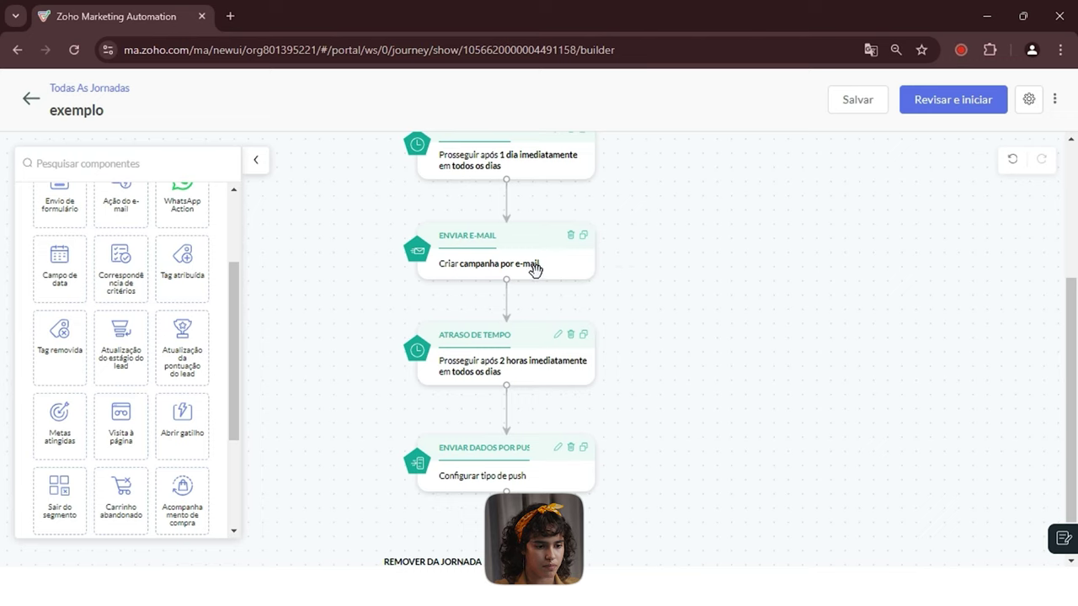
pyautogui.scroll(-1, 538, 270)
pyautogui.scroll(1, 541, 211)
pyautogui.click(509, 297)
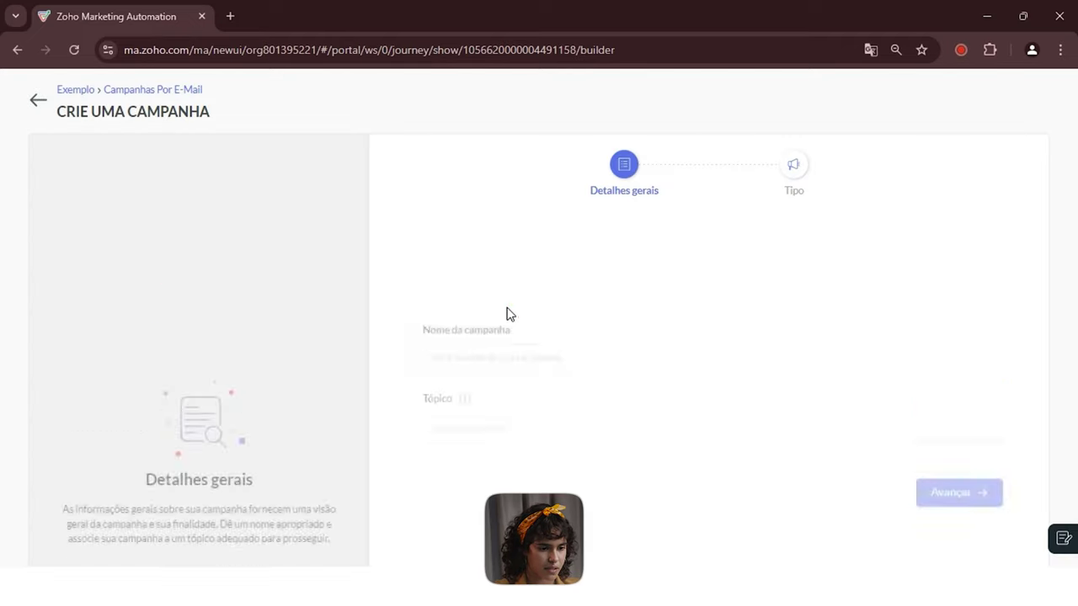
# Name the email campaign "Exemplo campanha" with the Marketing topic and proceed to the campaign type selection.
pyautogui.click(524, 261)
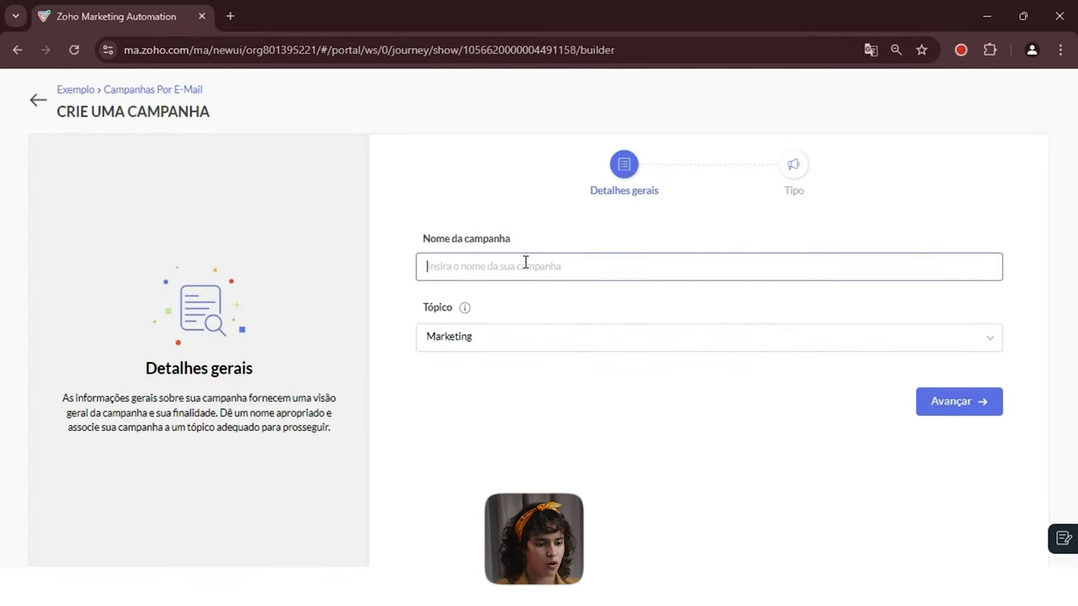
pyautogui.write('Exe')
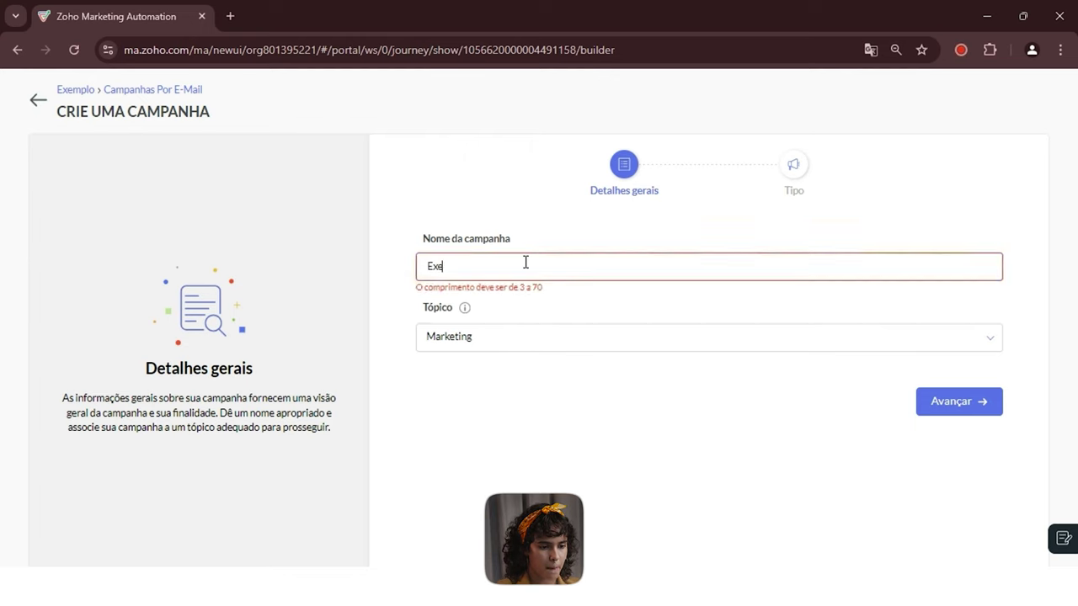
pyautogui.write('mplo c\\mp')
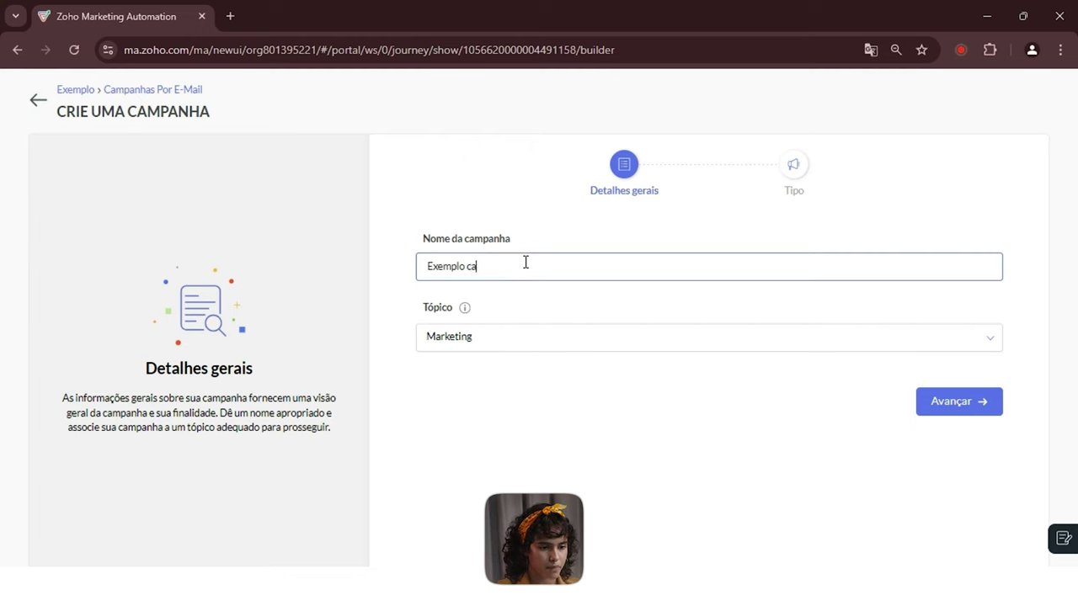
pyautogui.write('anha')
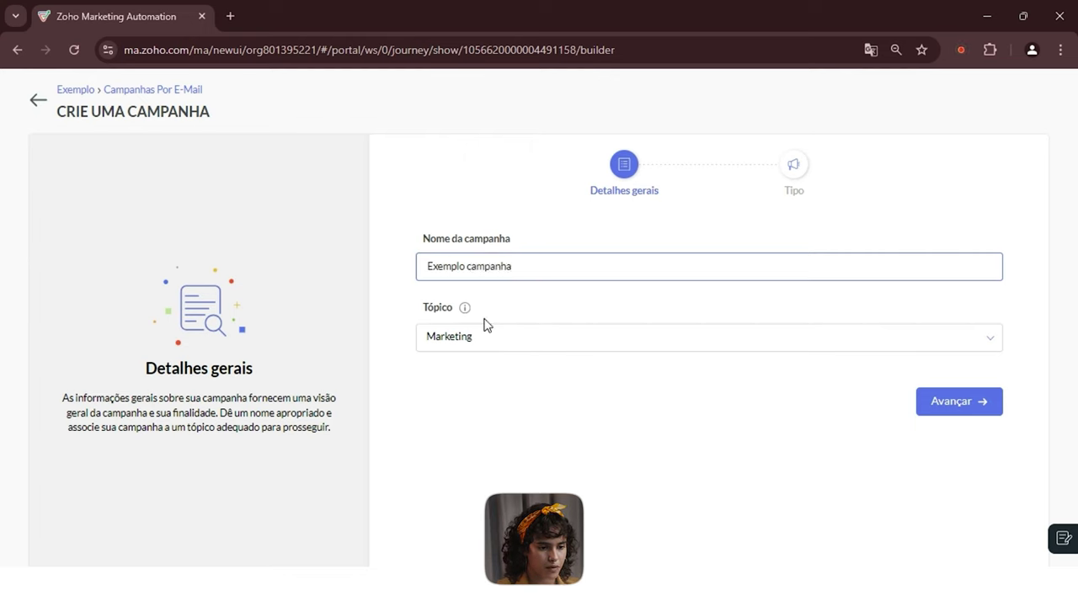
pyautogui.click(560, 343)
pyautogui.click(617, 313)
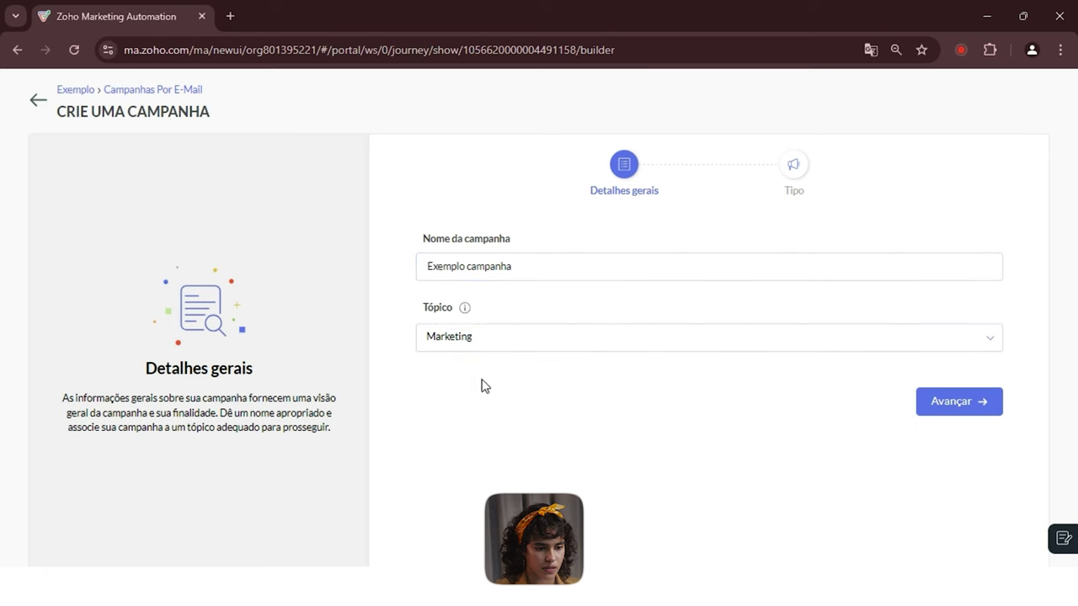
pyautogui.click(964, 402)
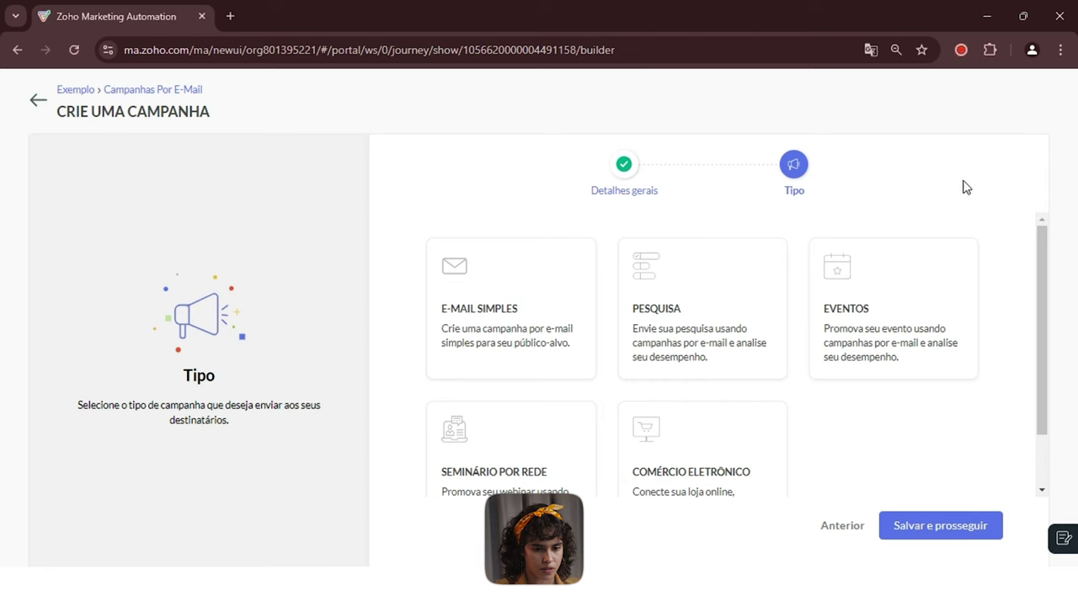
# Choose E-mail simples as the campaign type and save to proceed to the campaign configuration.
pyautogui.moveTo(1045, 240)
pyautogui.mouseDown()
pyautogui.moveTo(1044, 253)
pyautogui.moveTo(1039, 233)
pyautogui.mouseUp()
pyautogui.scroll(-1, 392, 318)
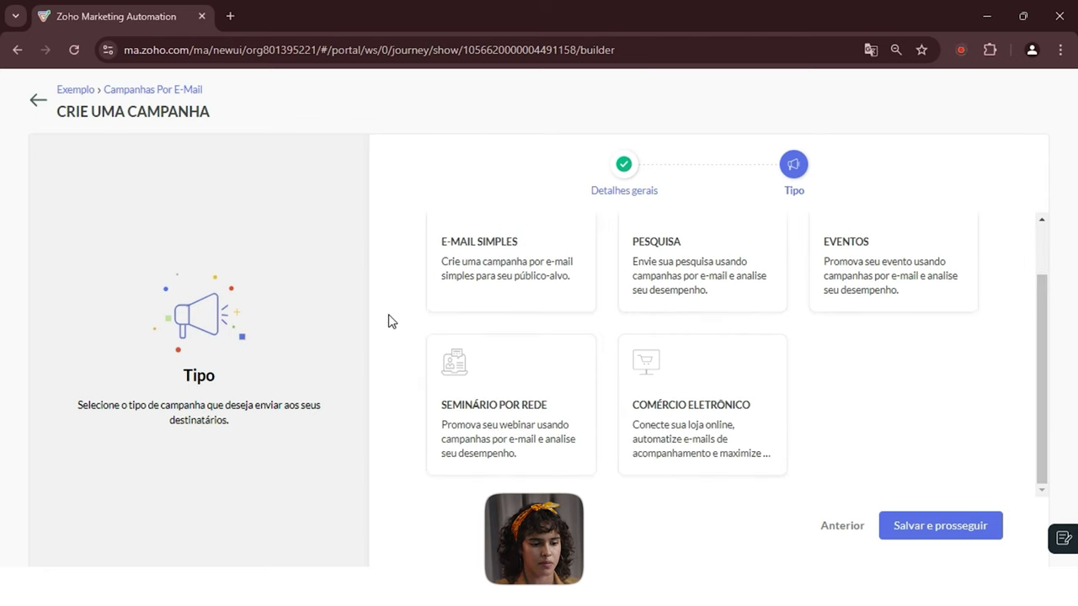
pyautogui.scroll(1, 388, 321)
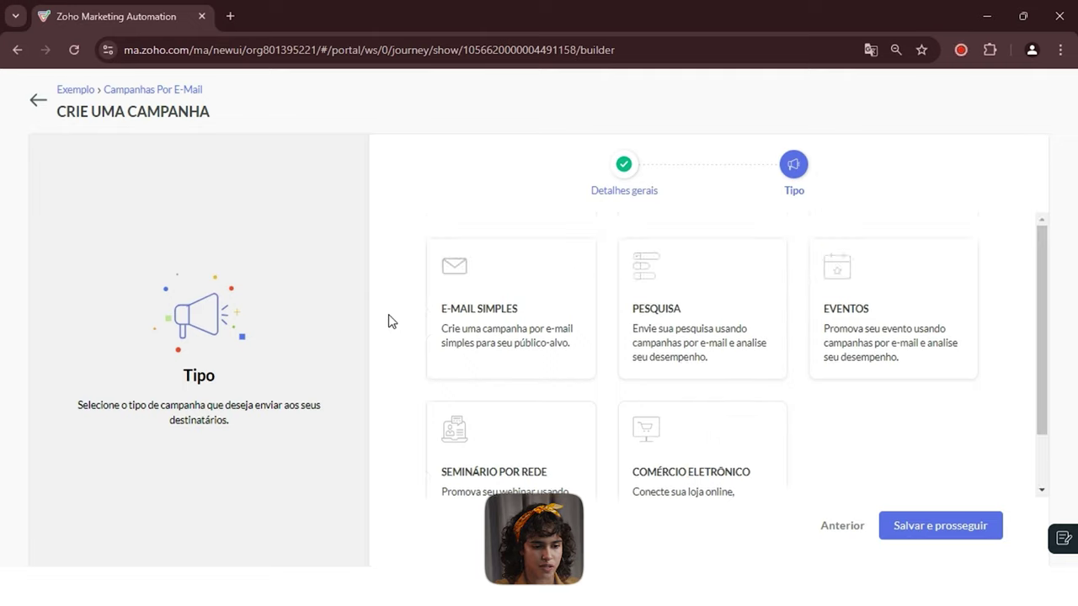
pyautogui.click(508, 286)
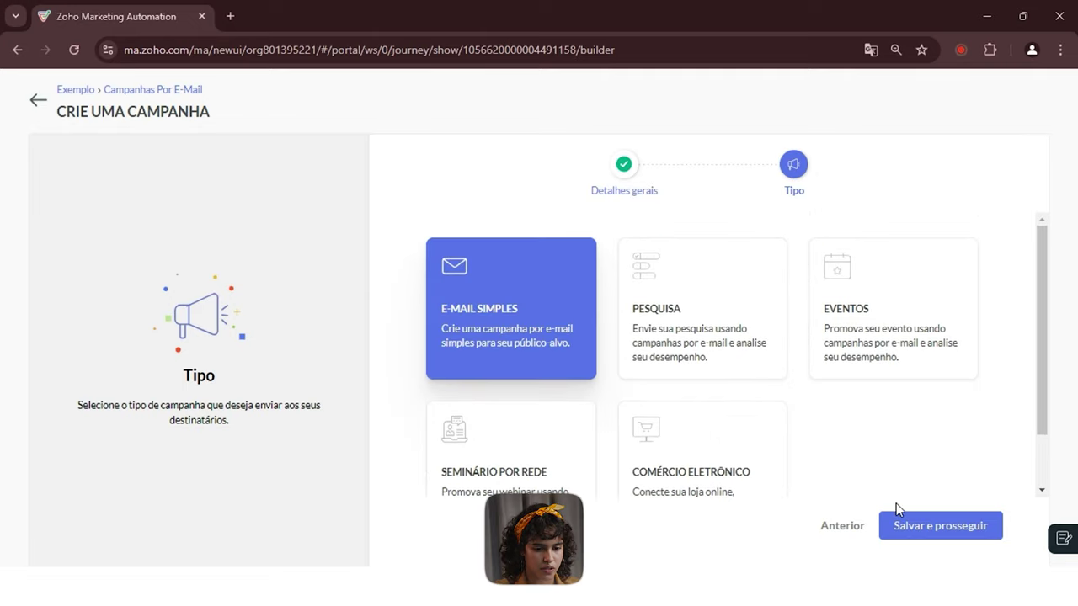
pyautogui.click(930, 525)
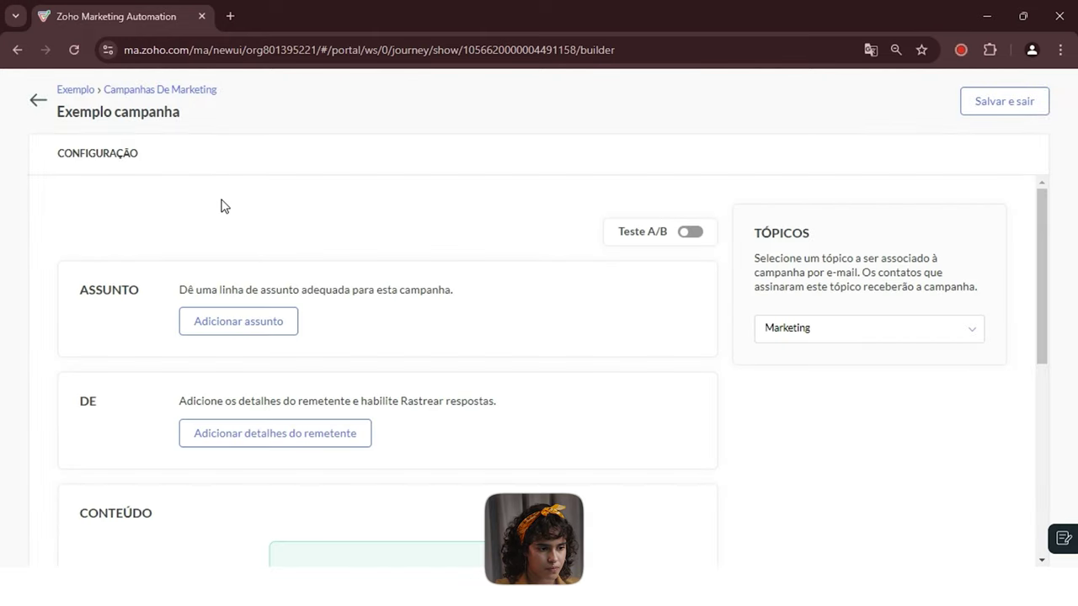
# Review the campaign's A/B test, subject and sender sections and open the template selection for its content.
pyautogui.scroll(-2, 333, 224)
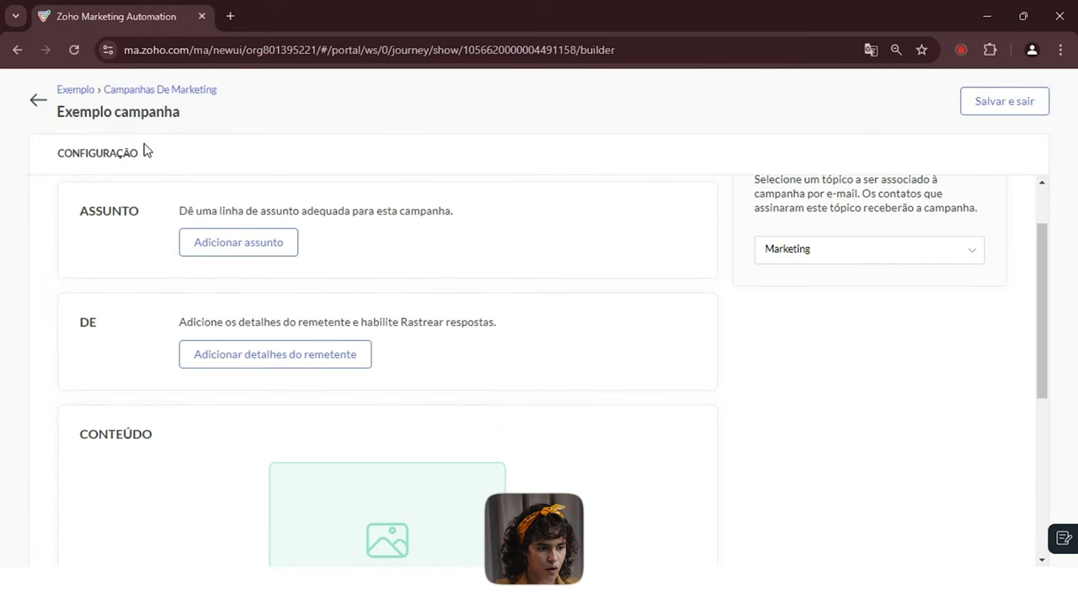
pyautogui.scroll(-2, 387, 274)
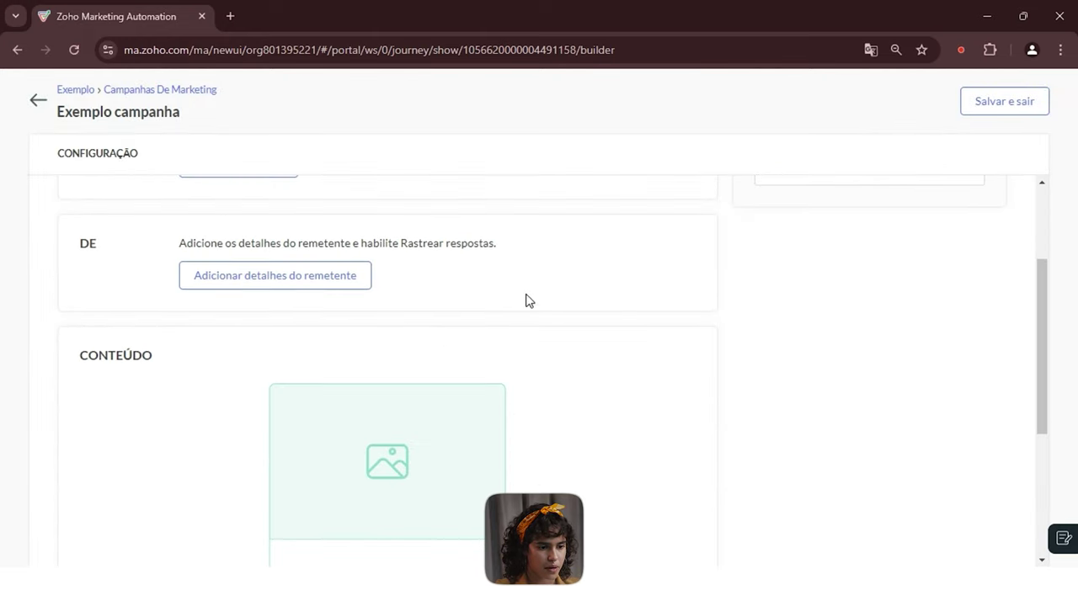
pyautogui.scroll(-2, 624, 328)
pyautogui.scroll(2, 582, 312)
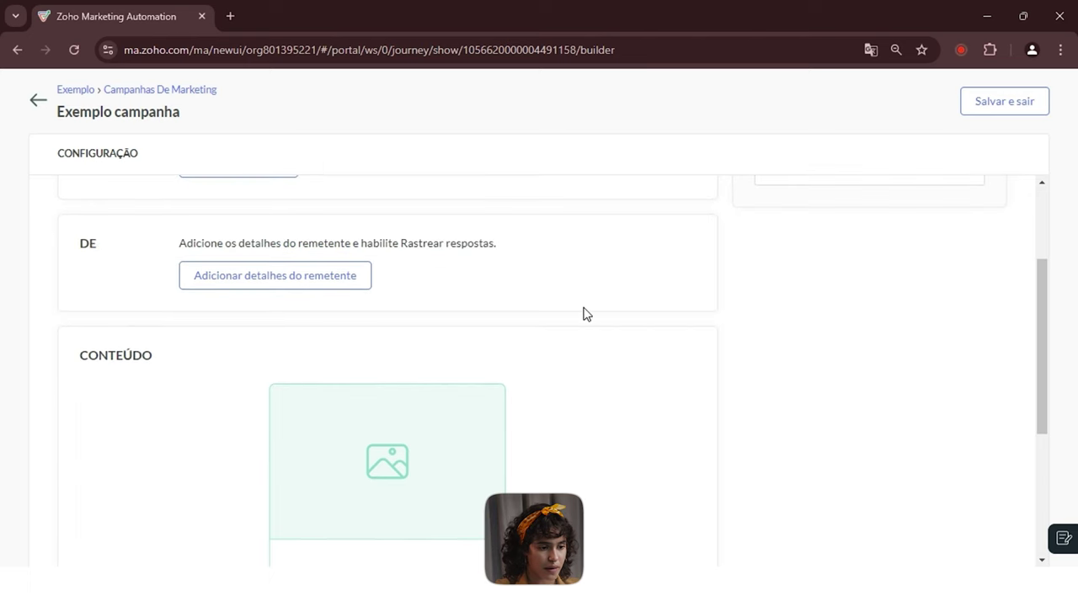
pyautogui.scroll(4, 590, 312)
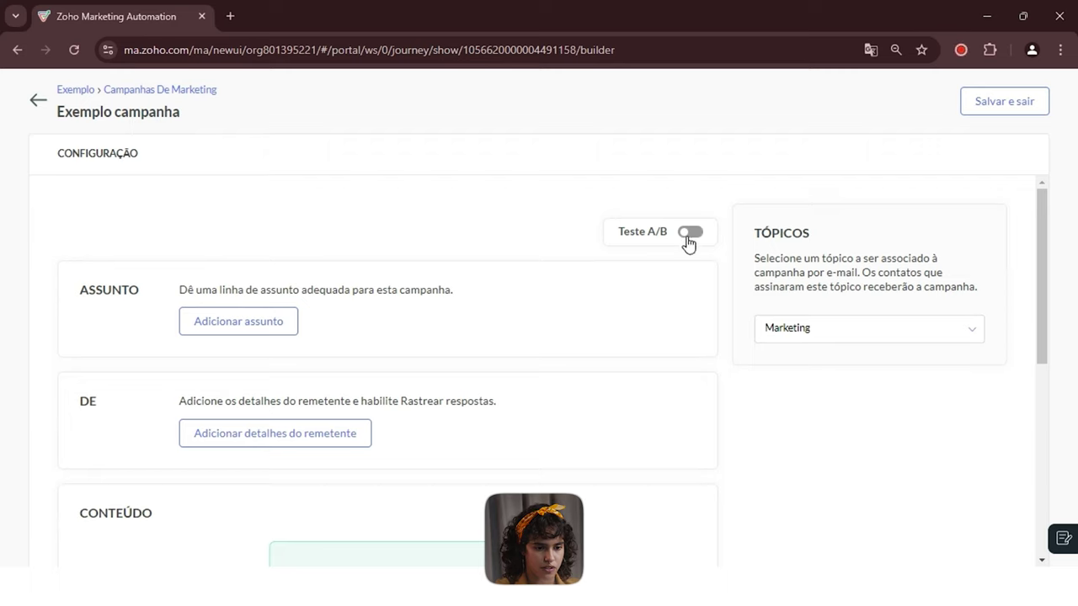
pyautogui.scroll(-5, 614, 308)
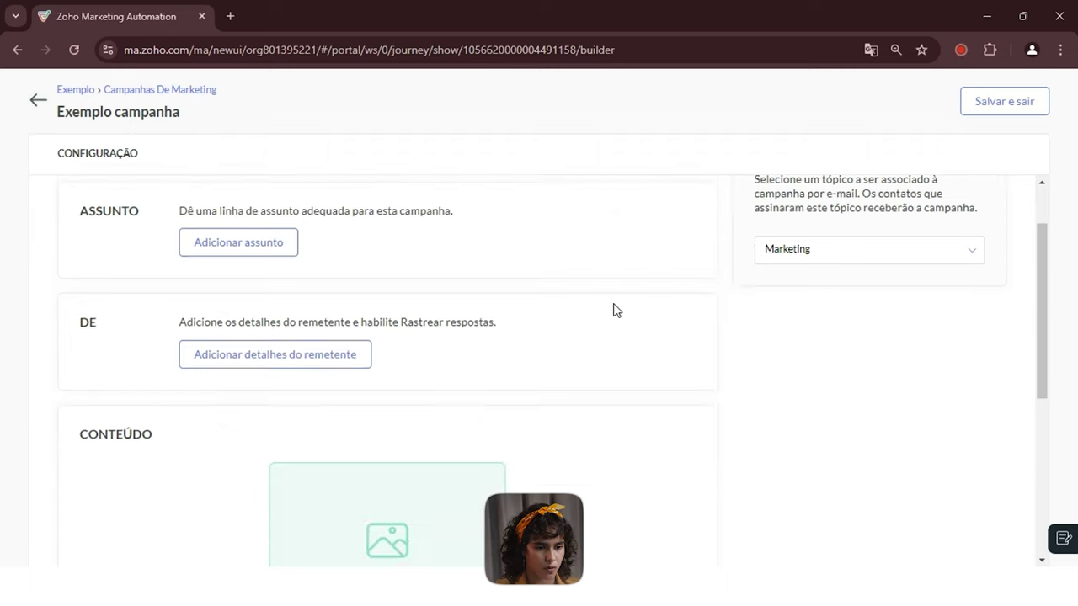
pyautogui.click(425, 539)
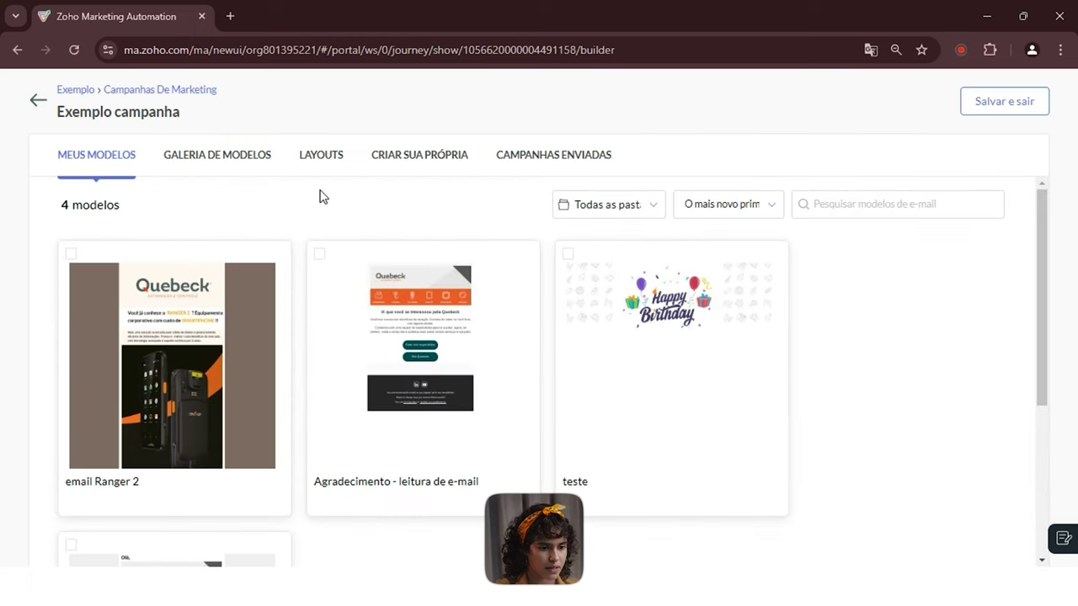
# Browse the saved templates, template gallery and layouts, and start the email content from the Blank Template layout.
pyautogui.moveTo(742, 334)
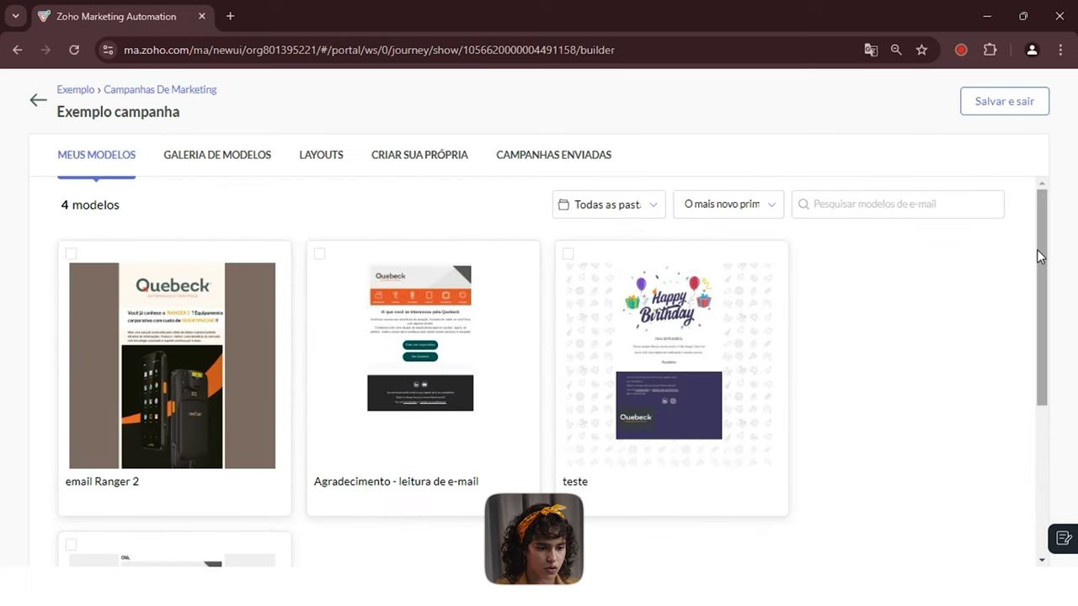
pyautogui.moveTo(1042, 260); pyautogui.dragTo(1022, 450)
pyautogui.scroll(5, 359, 349)
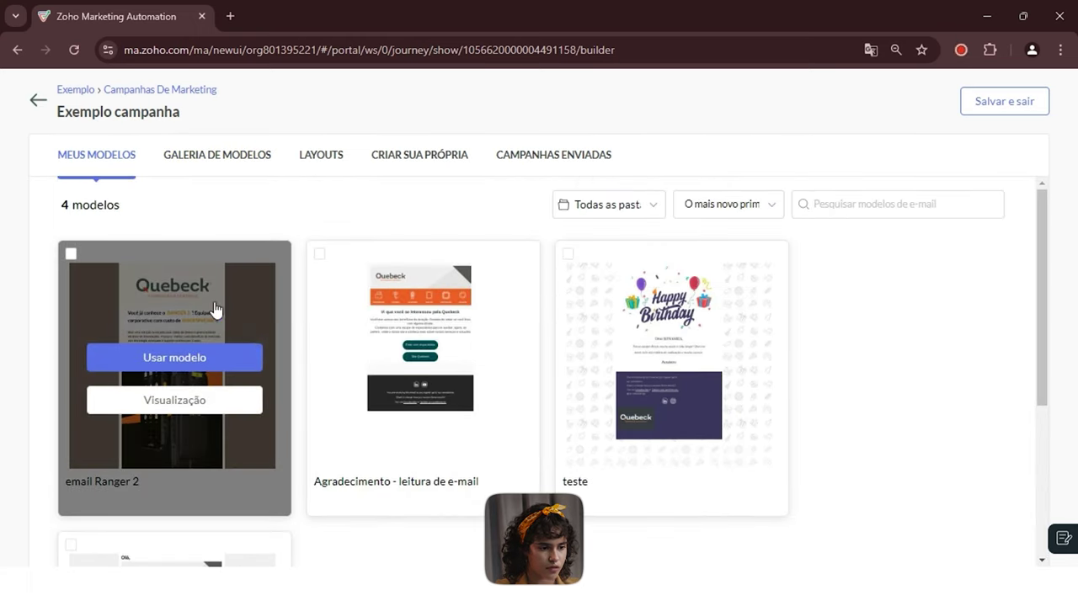
pyautogui.click(218, 159)
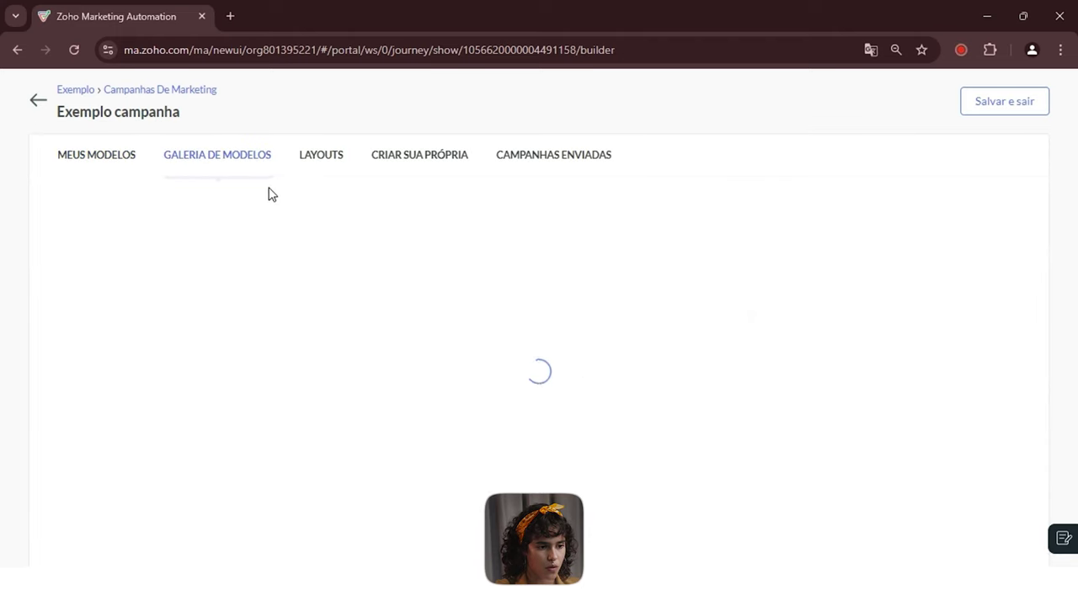
pyautogui.click(318, 157)
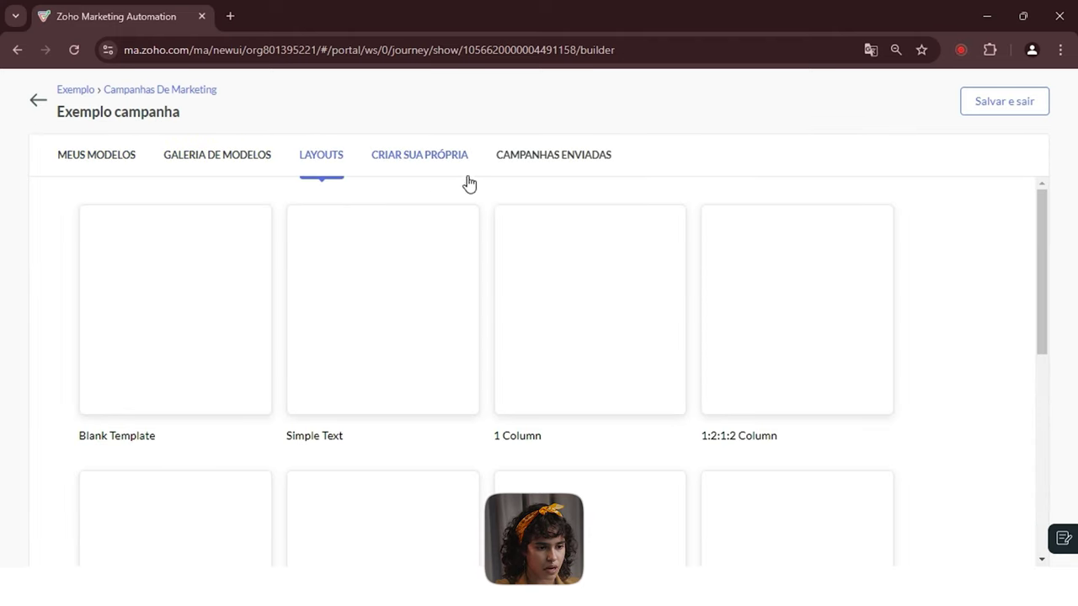
pyautogui.moveTo(190, 326)
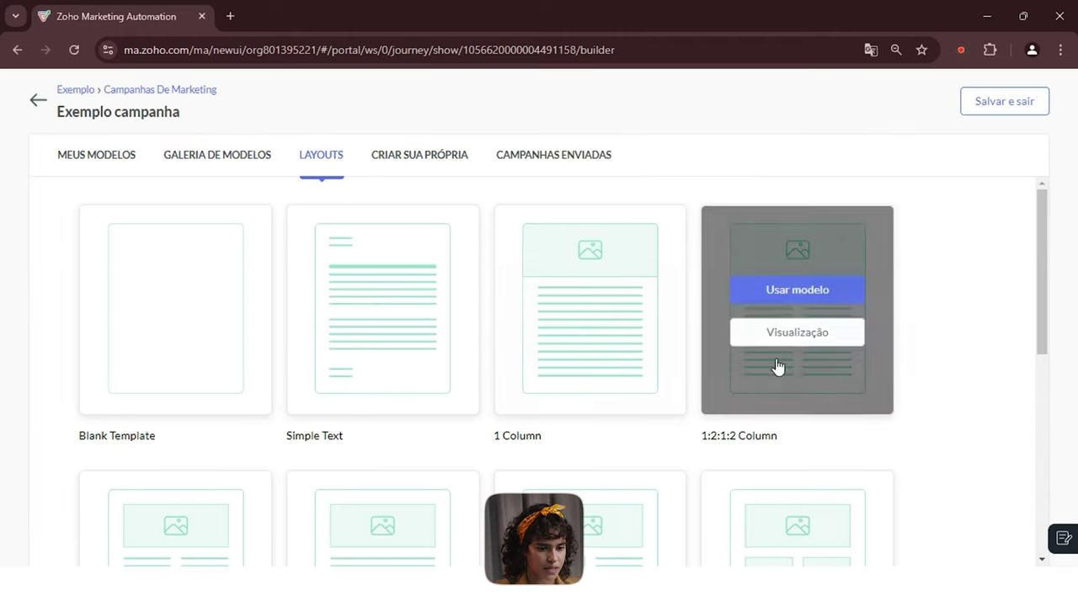
pyautogui.scroll(-4, 452, 402)
pyautogui.scroll(4, 354, 380)
pyautogui.moveTo(180, 384)
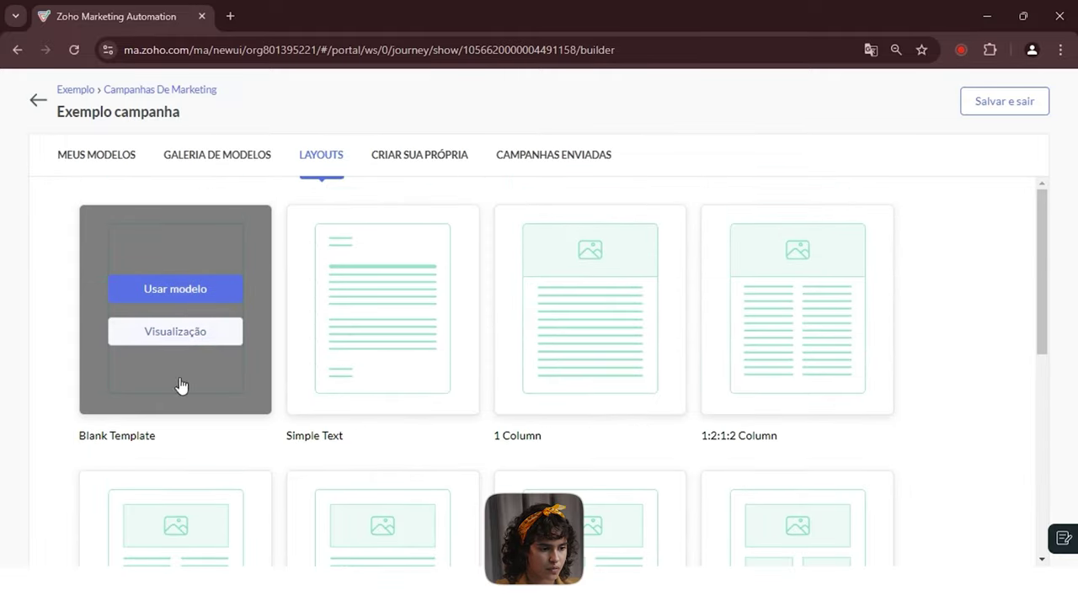
pyautogui.click(175, 291)
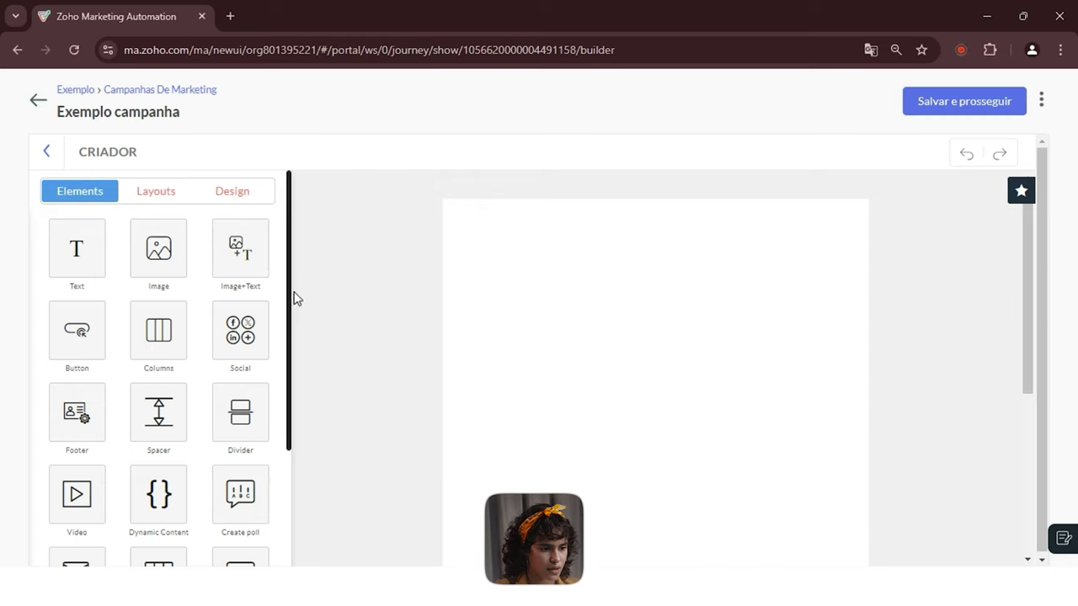
# Add an Image element at the top of the blank email.
pyautogui.scroll(-1, 292, 295)
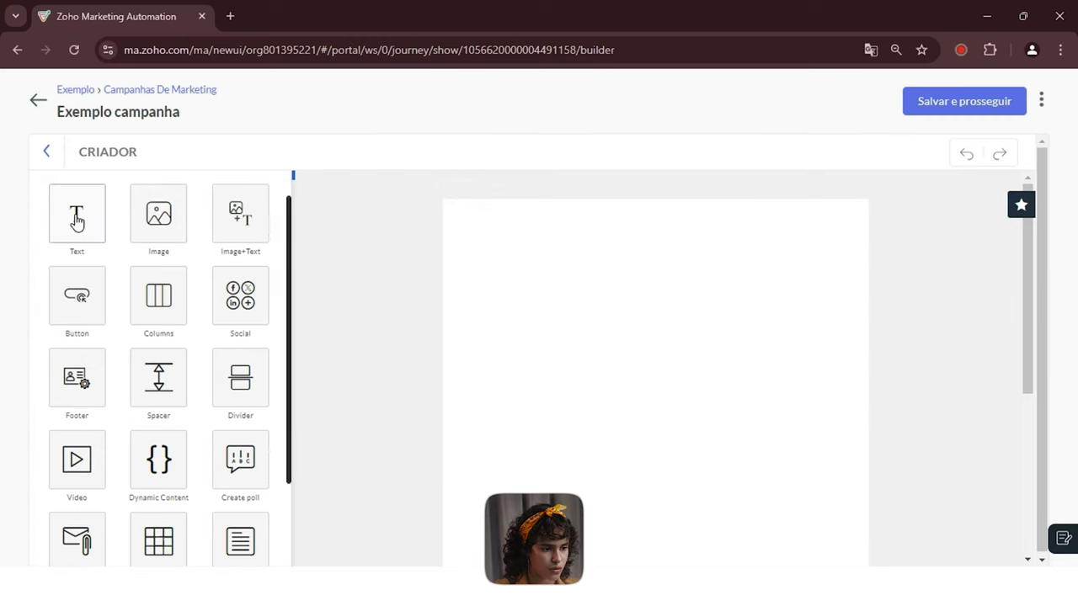
pyautogui.doubleClick(158, 214)
pyautogui.moveTo(76, 244); pyautogui.dragTo(593, 238)
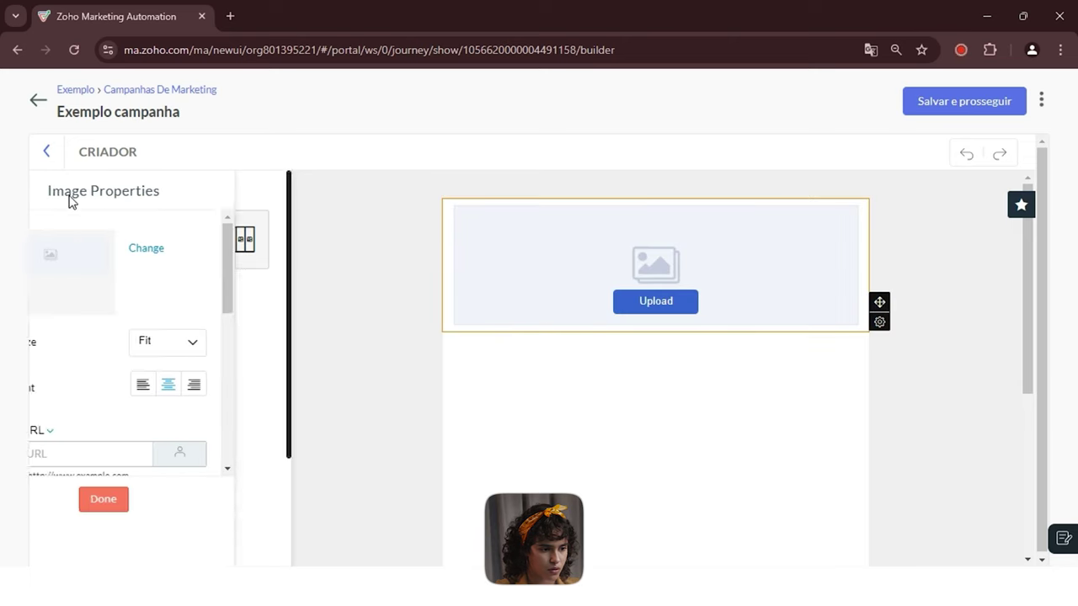
# Keep the email editor open and examine the image element's size, alignment and link properties.
pyautogui.click(48, 154)
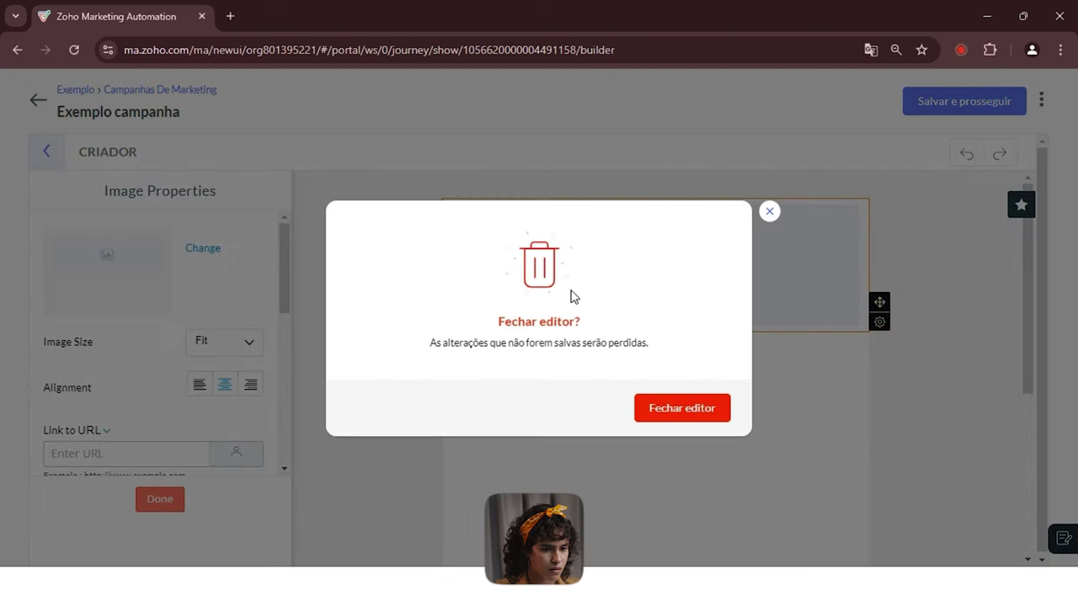
pyautogui.click(768, 213)
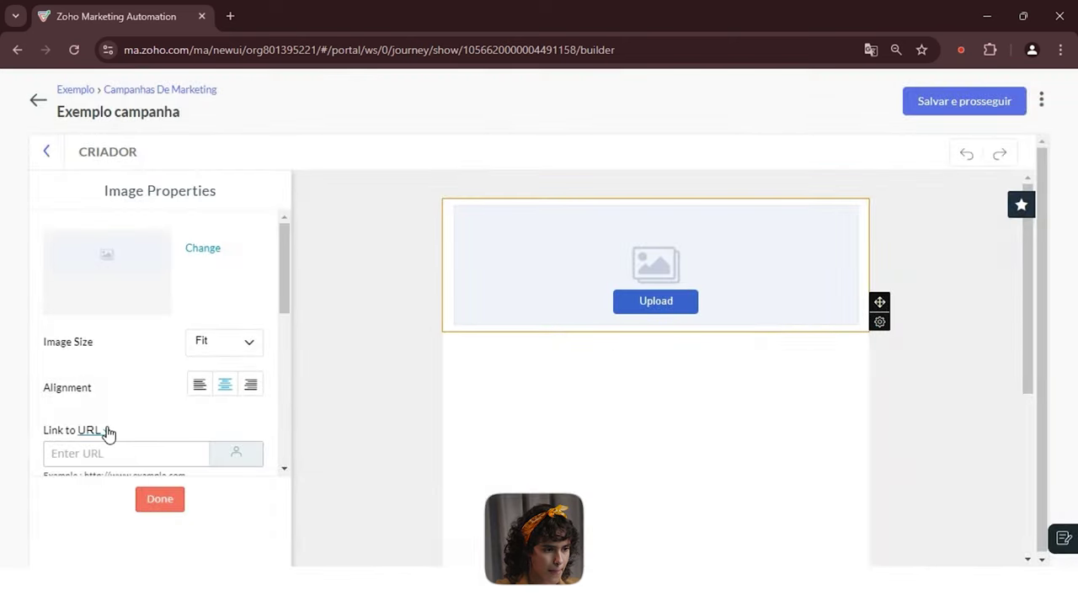
pyautogui.scroll(-5, 101, 428)
pyautogui.scroll(5, 110, 330)
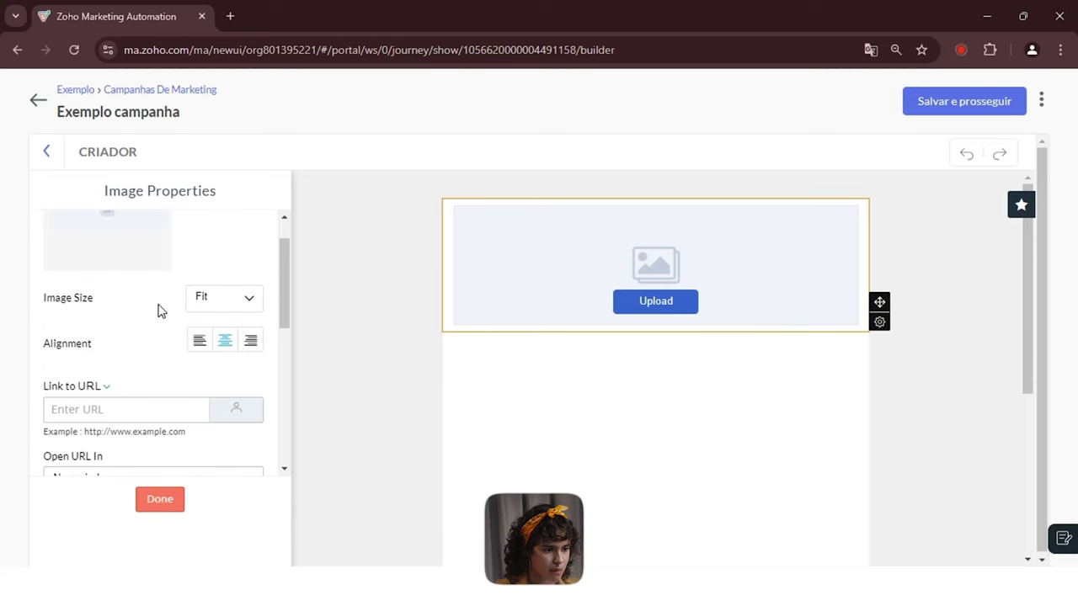
# Close the image properties and add a medium-size Text element below the image in the email.
pyautogui.scroll(1, 161, 308)
pyautogui.click(166, 506)
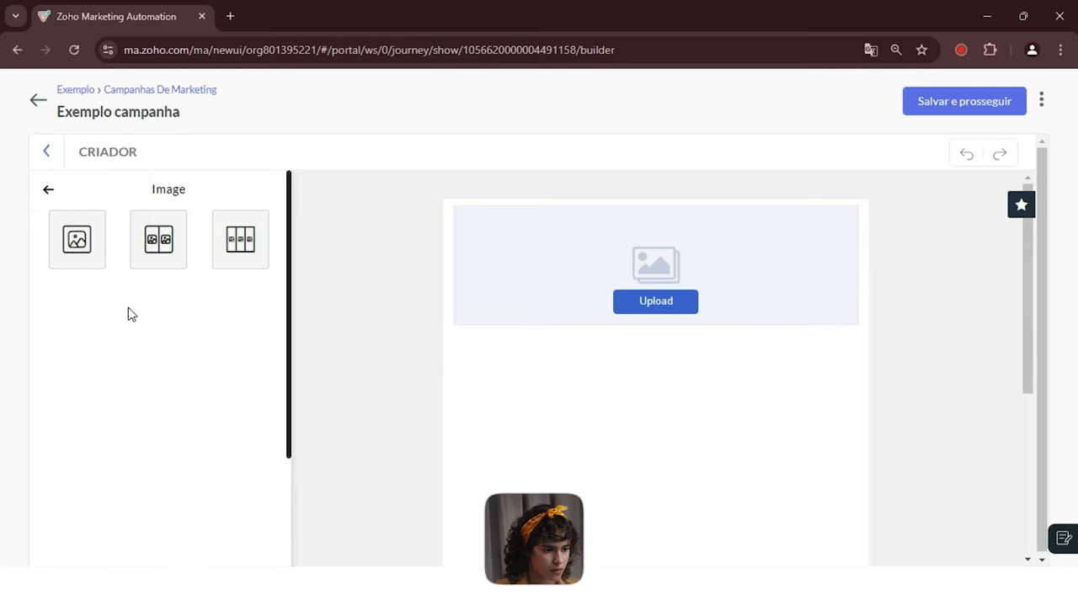
pyautogui.click(50, 195)
pyautogui.click(76, 250)
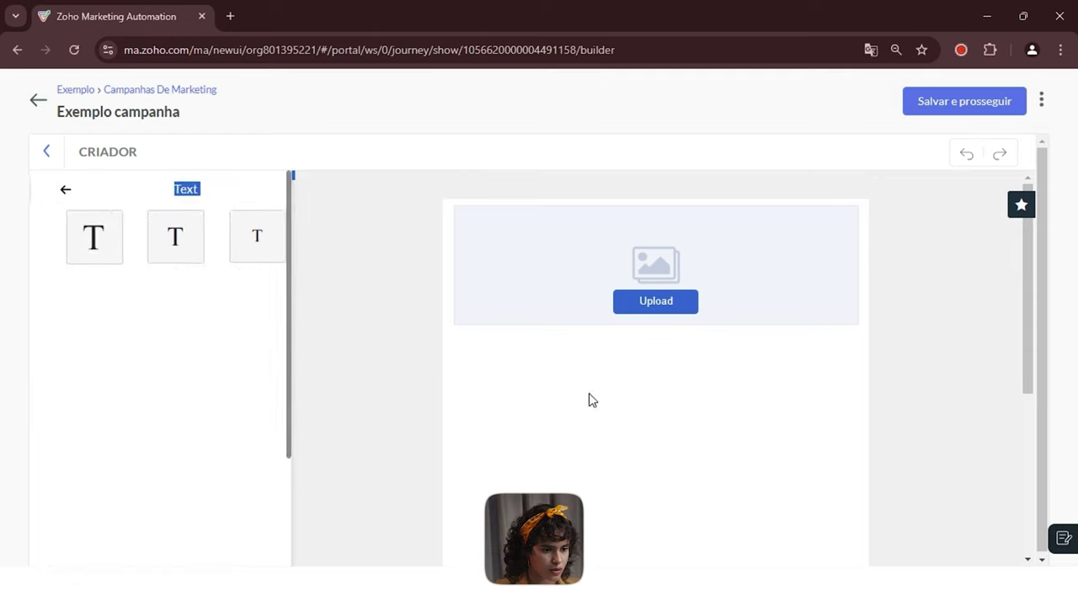
pyautogui.moveTo(145, 259); pyautogui.dragTo(582, 367)
pyautogui.click(695, 381)
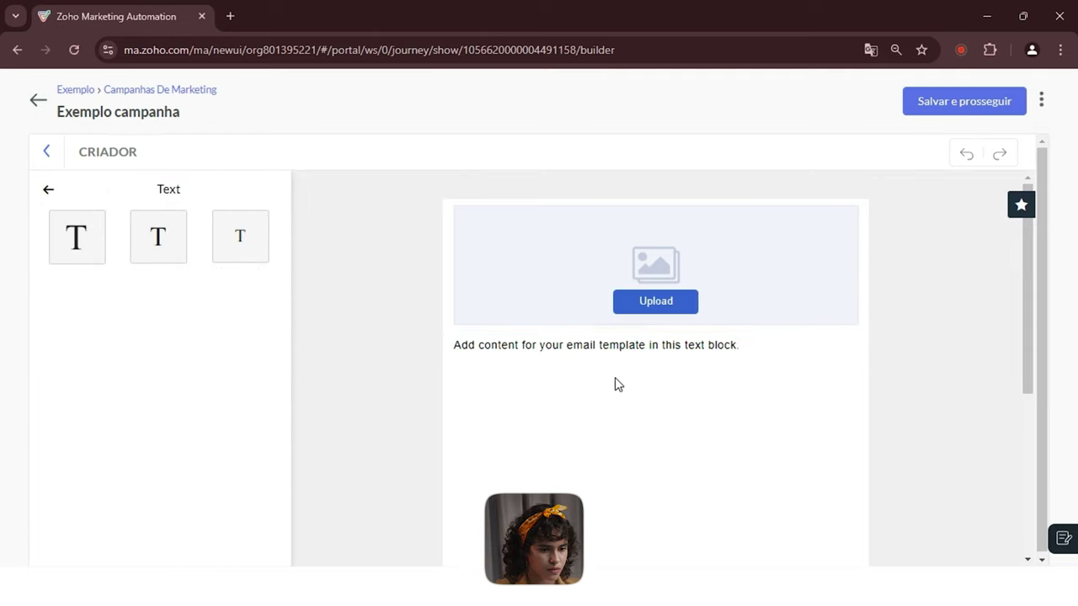
pyautogui.scroll(-5, 656, 390)
pyautogui.scroll(6, 757, 352)
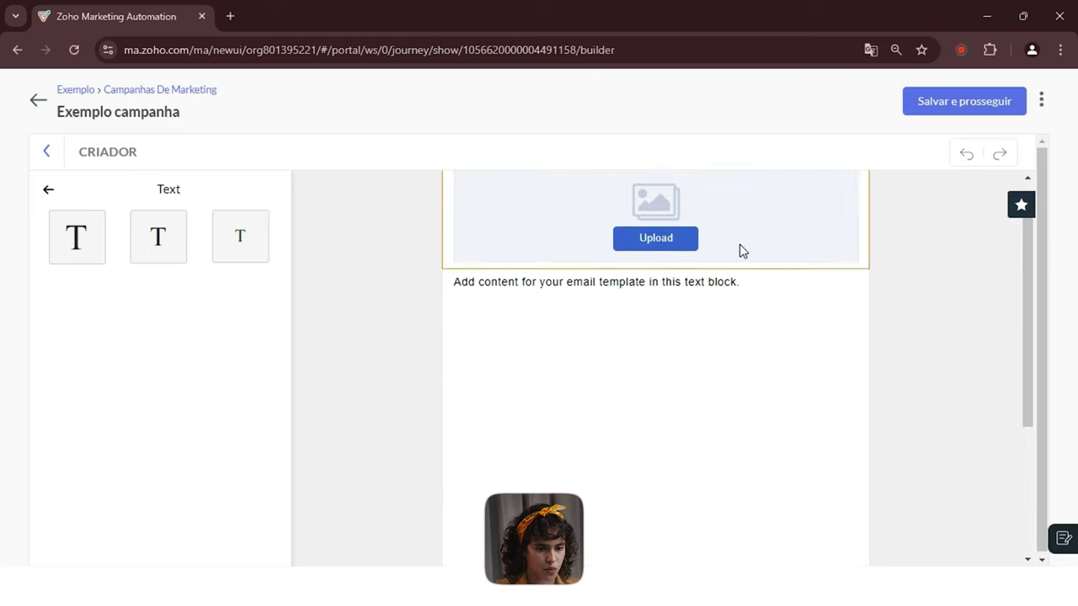
# Save the email content, check its preview in the campaign configuration, and save and exit to the journey builder.
pyautogui.click(965, 102)
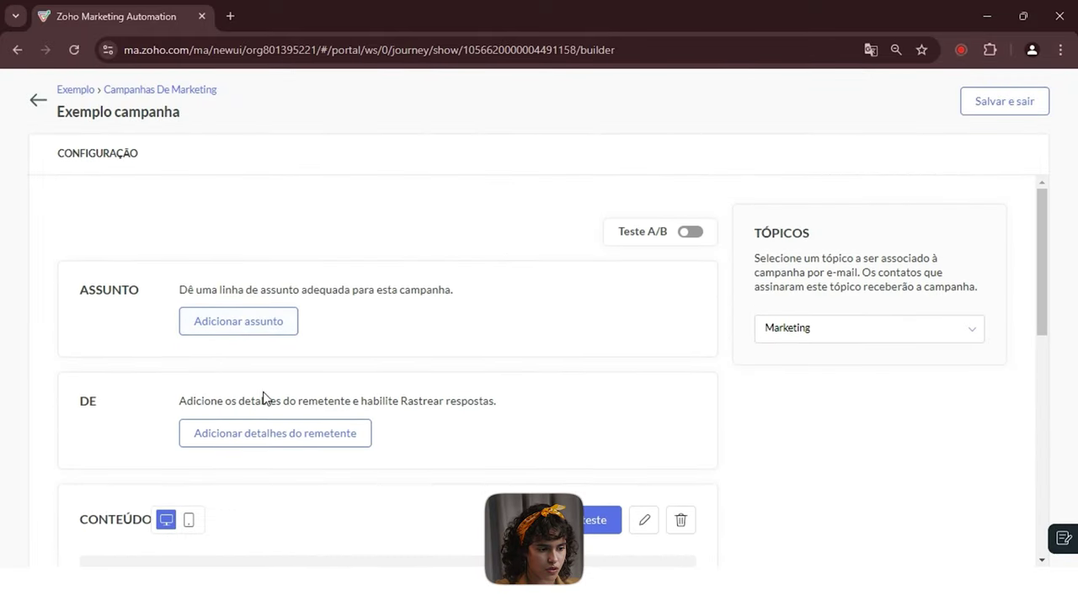
pyautogui.scroll(-6, 229, 344)
pyautogui.scroll(-3, 368, 377)
pyautogui.scroll(4, 904, 272)
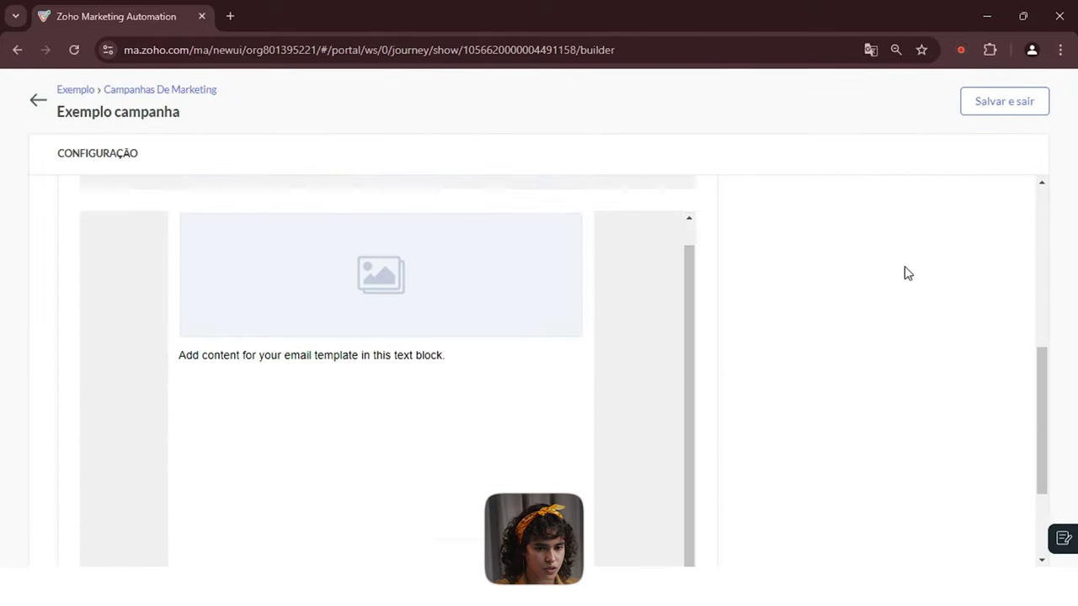
pyautogui.click(1004, 101)
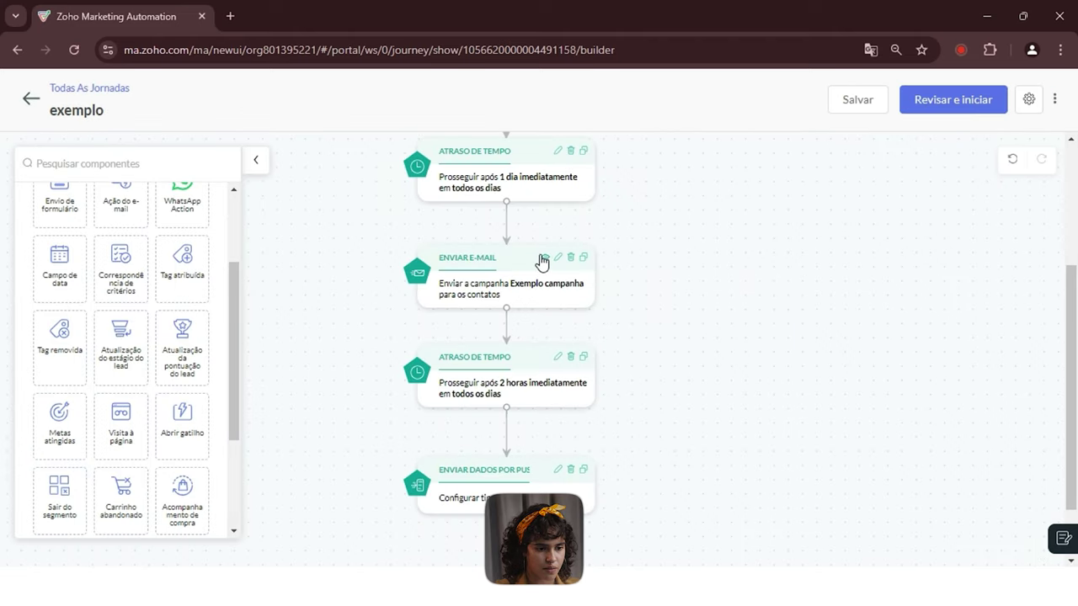
# Add a Se/Outro process component to the journey canvas beside the Enviar e-mail action.
pyautogui.scroll(-1, 534, 306)
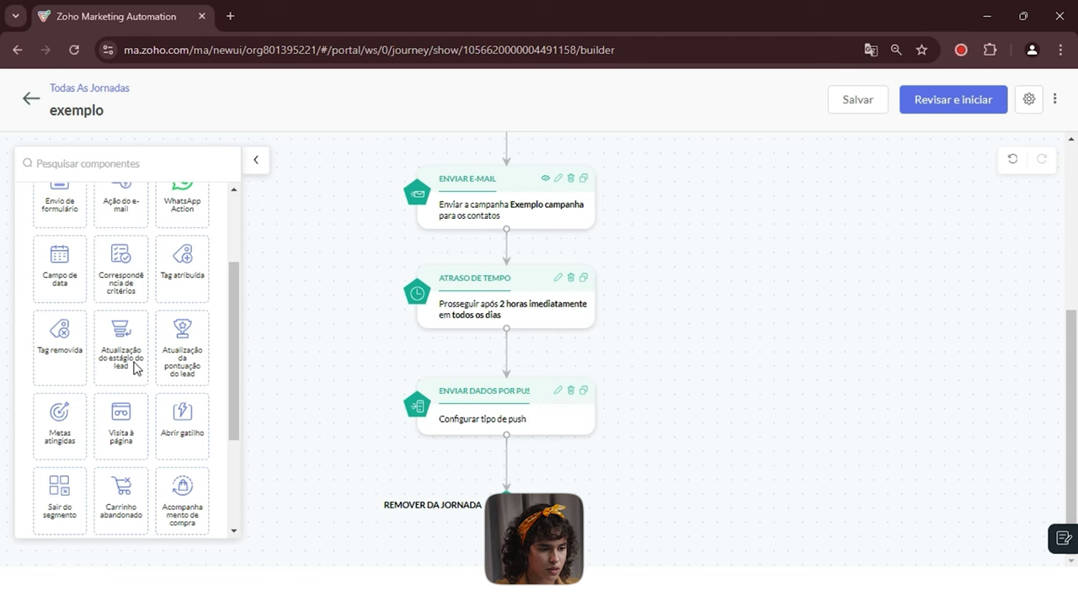
pyautogui.moveTo(236, 298); pyautogui.dragTo(221, 433)
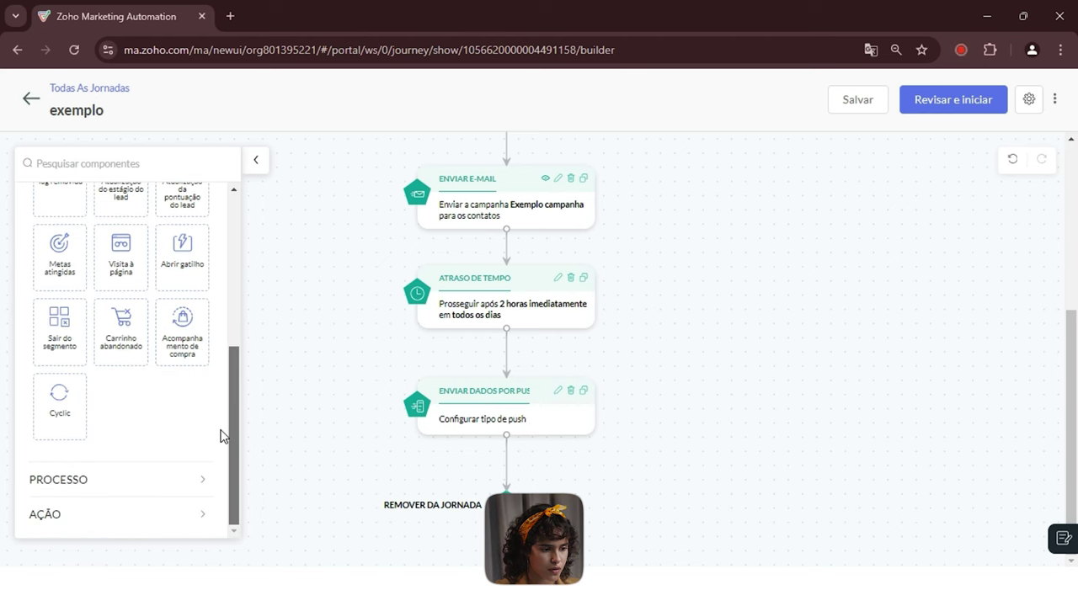
pyautogui.click(175, 483)
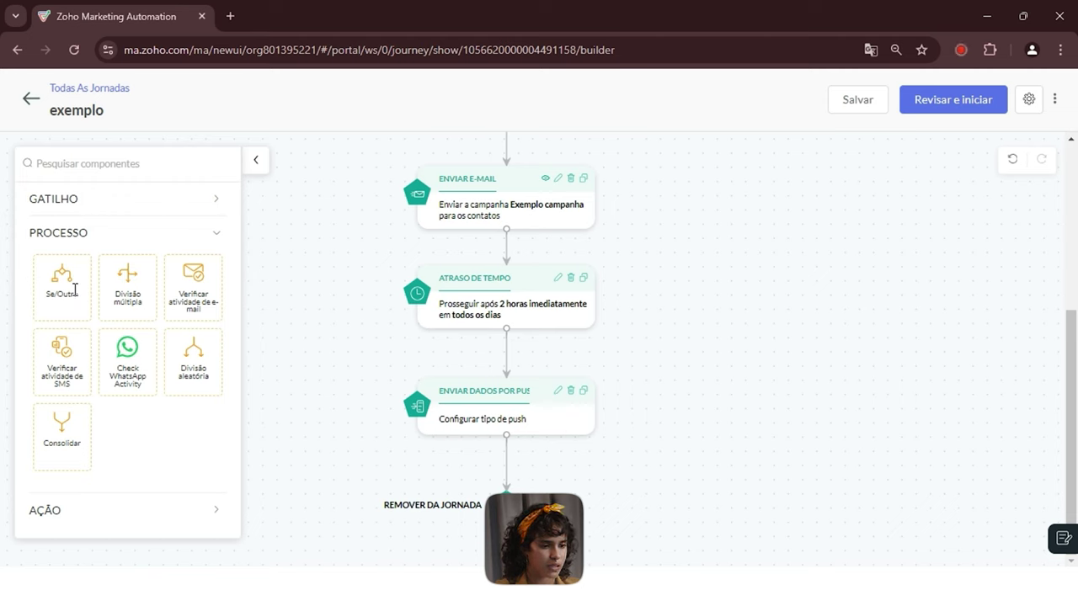
pyautogui.moveTo(75, 289); pyautogui.dragTo(707, 221)
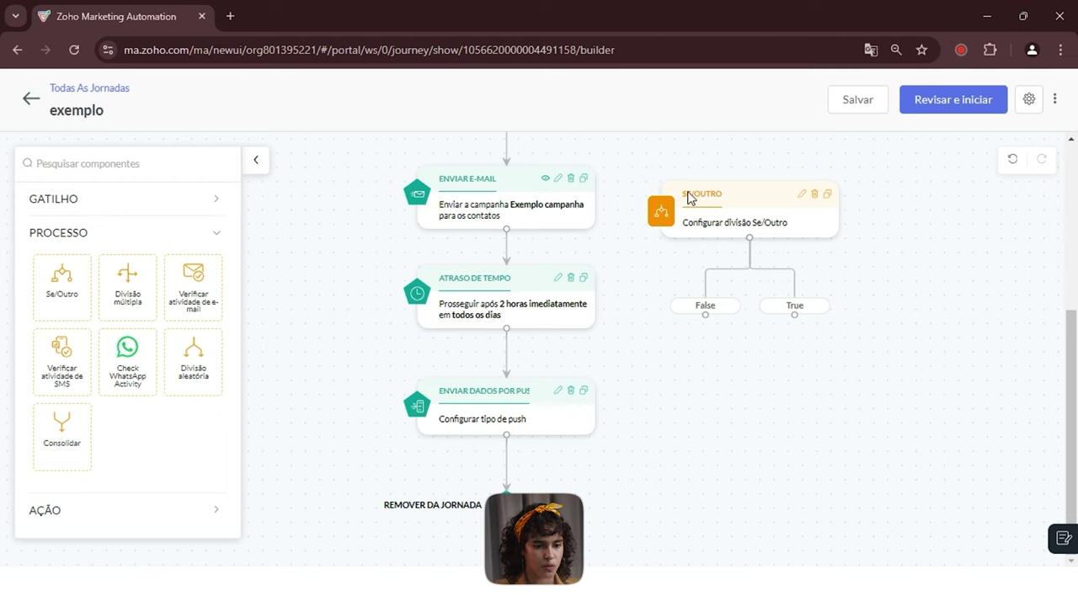
pyautogui.moveTo(732, 210); pyautogui.dragTo(737, 195)
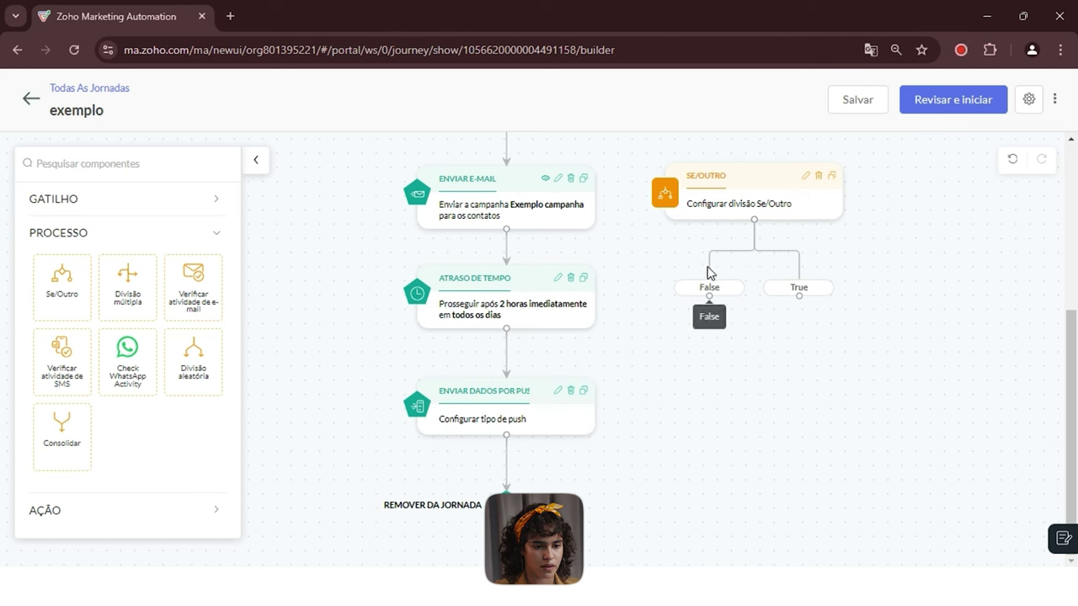
pyautogui.scroll(2, 733, 324)
pyautogui.scroll(-1, 762, 329)
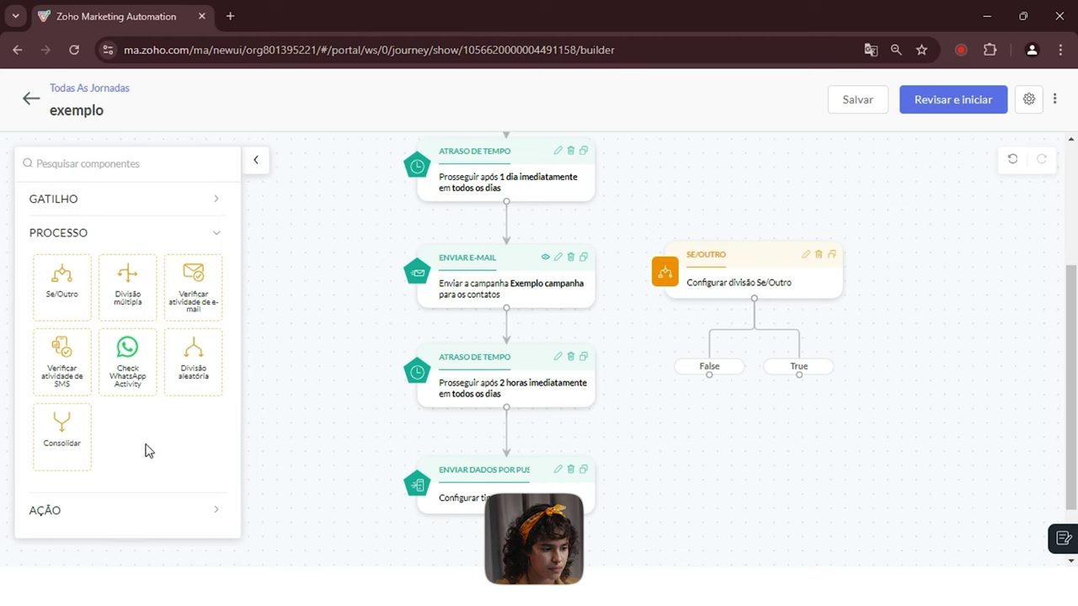
# Examine the journey builder's Ação components for engagement, productivity and CRM, down to Enviar dados por push.
pyautogui.click(121, 511)
pyautogui.moveTo(229, 307); pyautogui.dragTo(230, 345)
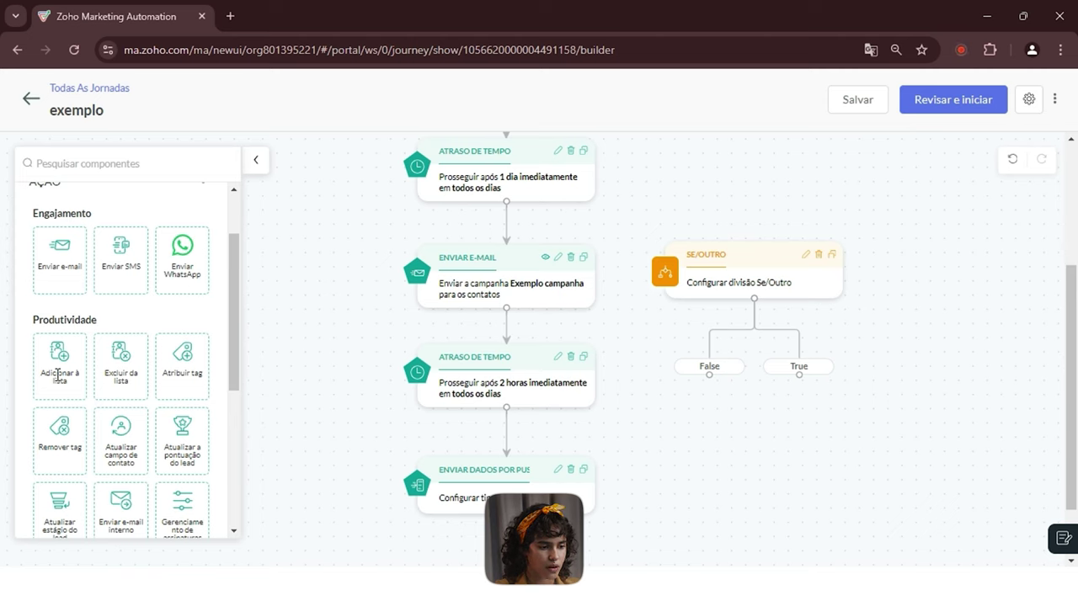
pyautogui.scroll(-1, 555, 303)
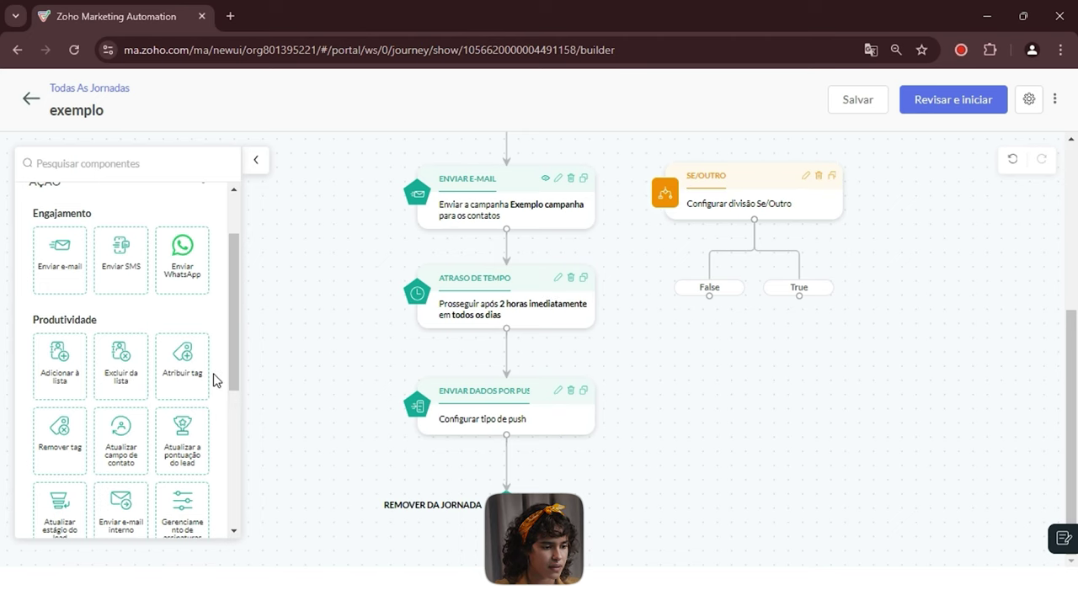
pyautogui.scroll(-1, 235, 366)
pyautogui.moveTo(236, 365); pyautogui.dragTo(231, 400)
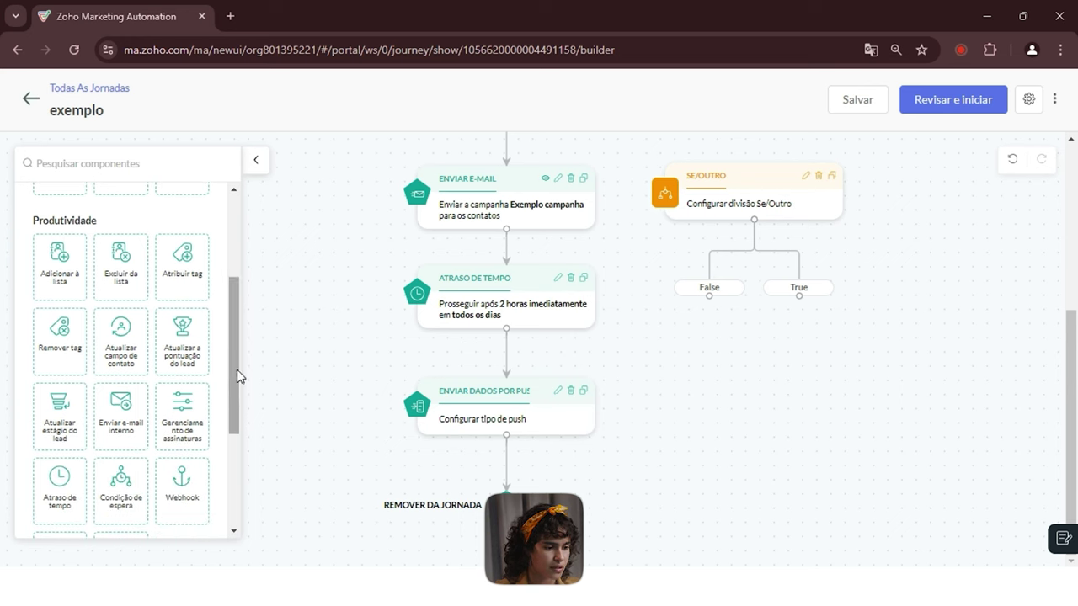
pyautogui.moveTo(238, 378); pyautogui.dragTo(236, 395)
pyautogui.scroll(2, 199, 309)
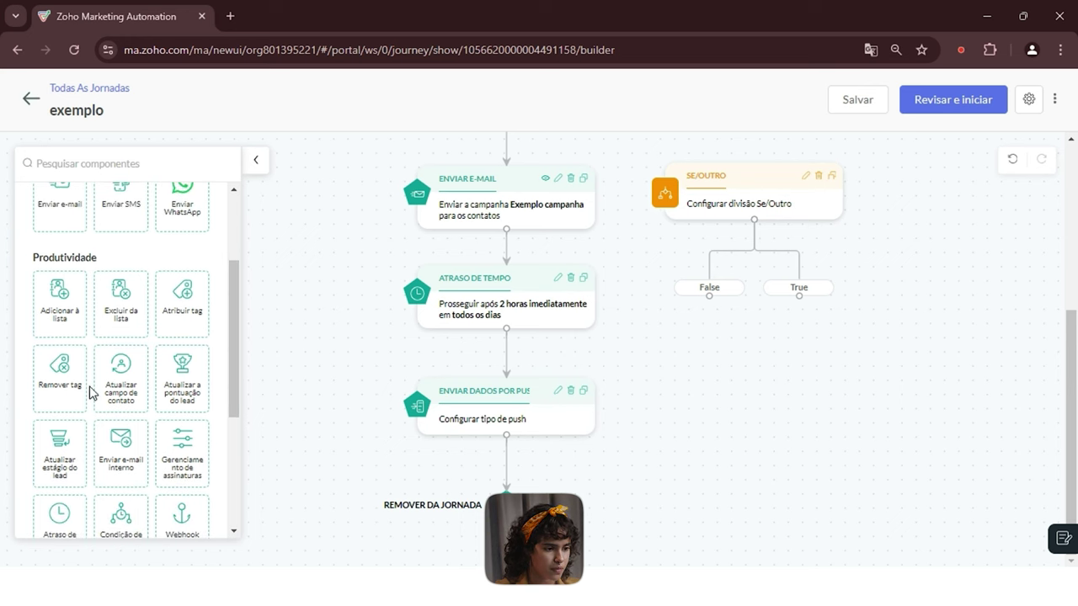
pyautogui.scroll(-2, 157, 360)
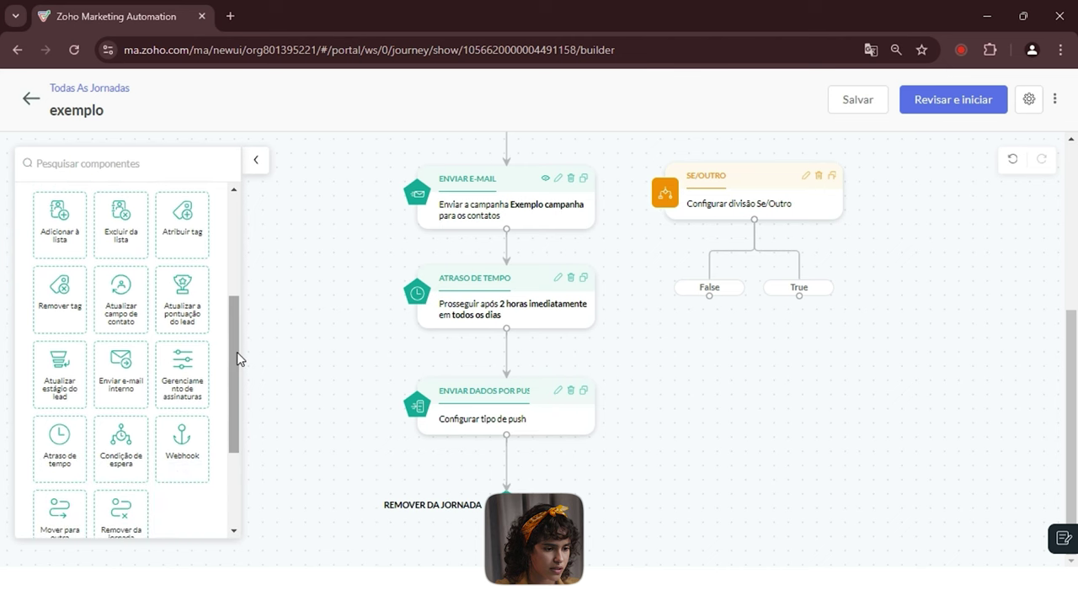
pyautogui.moveTo(236, 352); pyautogui.dragTo(236, 380)
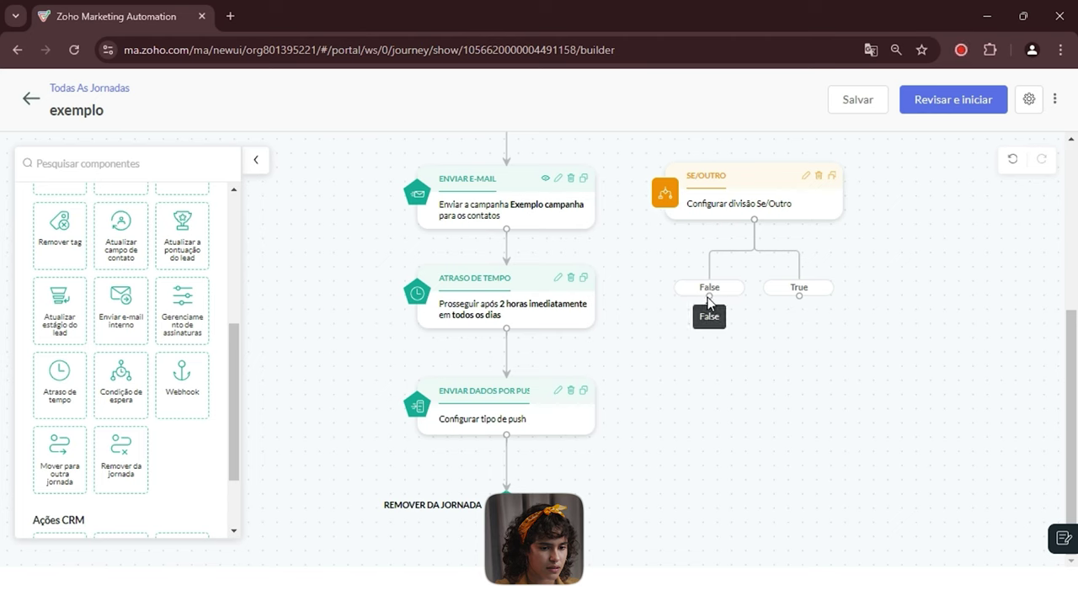
pyautogui.moveTo(709, 295); pyautogui.dragTo(522, 401)
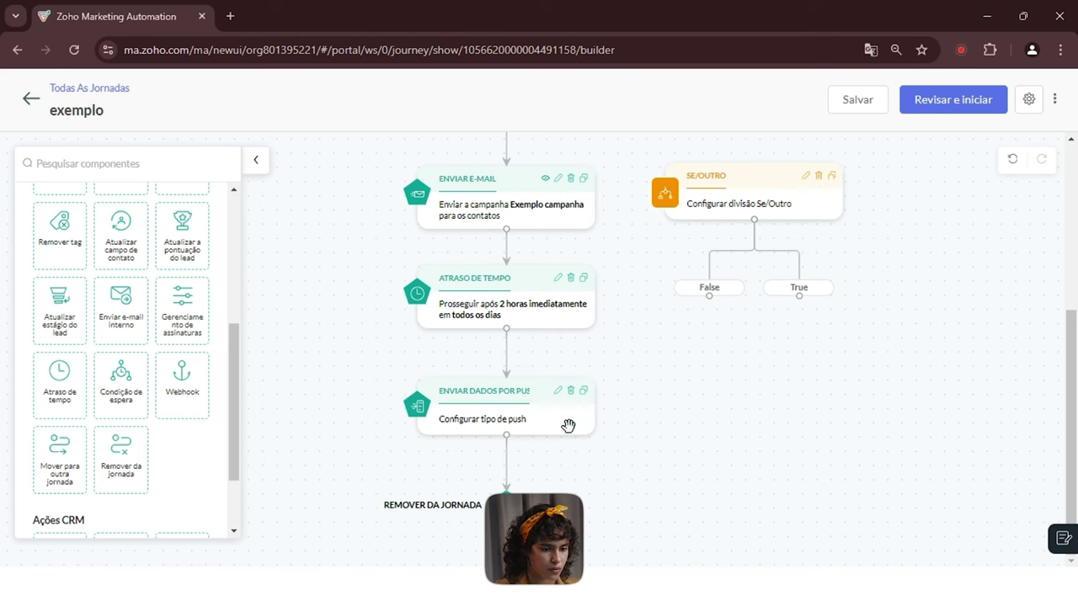
pyautogui.moveTo(236, 332); pyautogui.dragTo(235, 381)
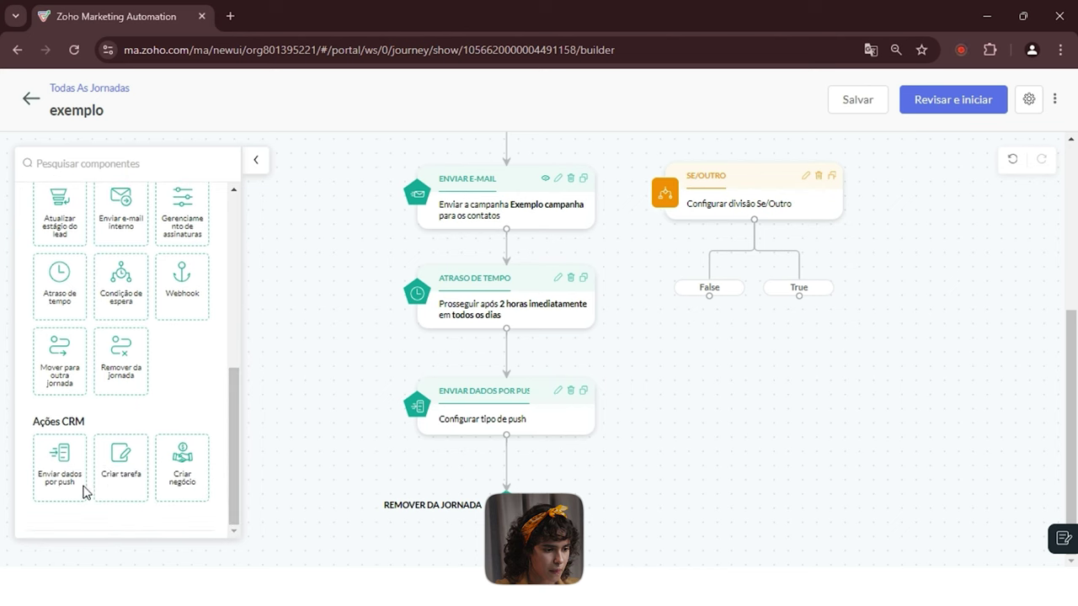
pyautogui.moveTo(100, 418); pyautogui.dragTo(36, 422)
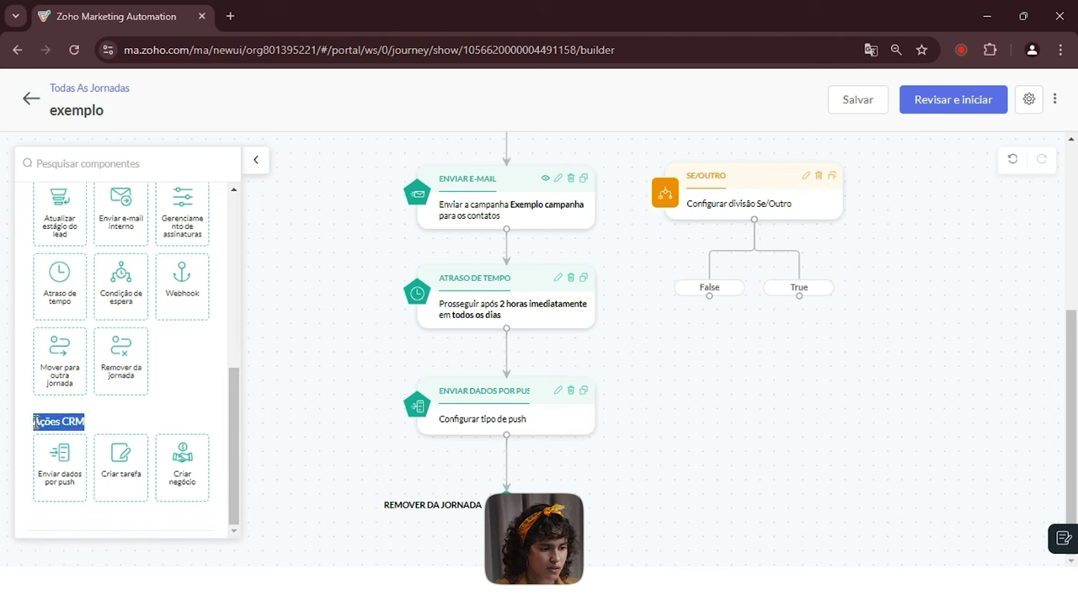
pyautogui.click(92, 425)
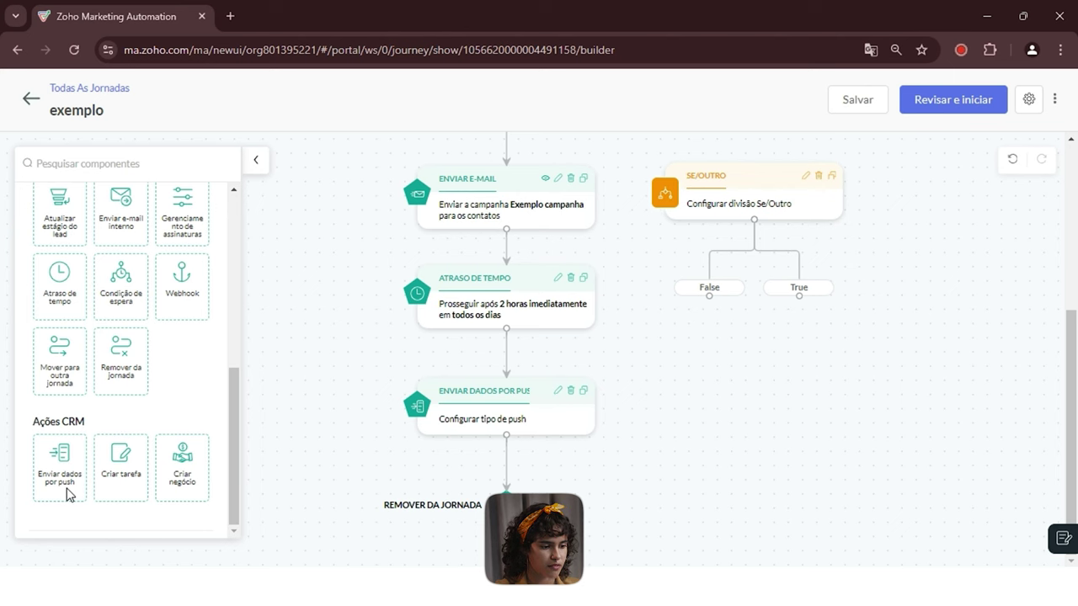
# Review the journey flow from its two triggers through the delays and email to the push-data action.
pyautogui.scroll(3, 432, 278)
pyautogui.scroll(-3, 437, 295)
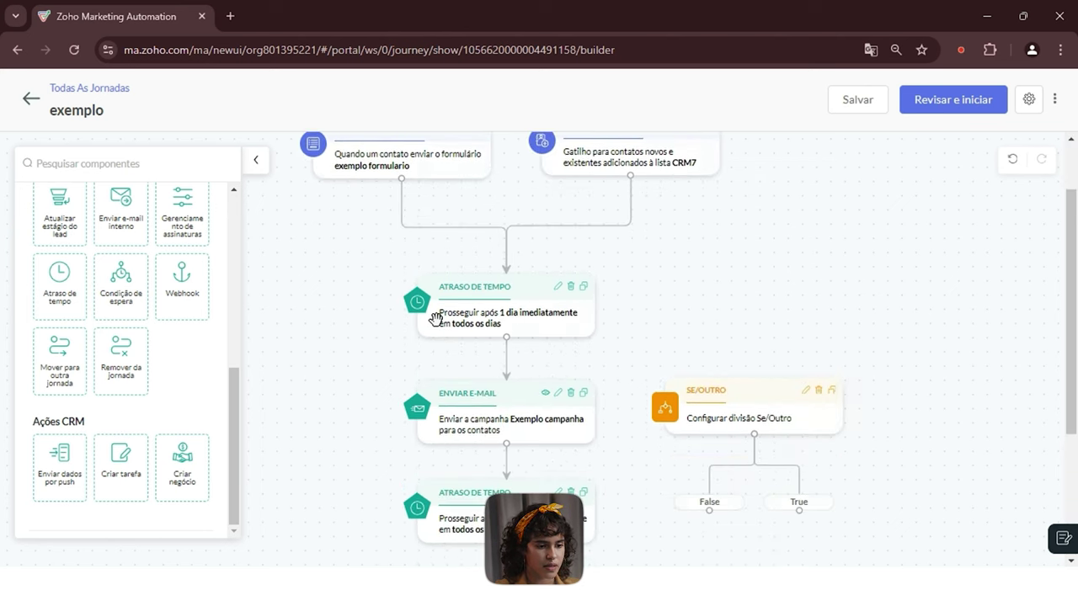
pyautogui.scroll(-1, 493, 341)
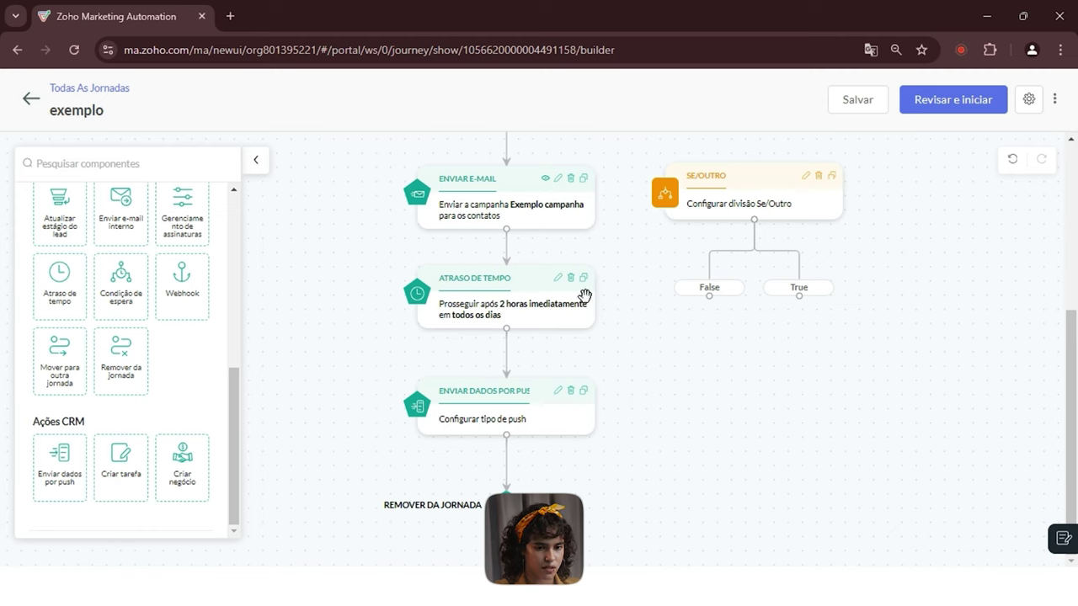
pyautogui.scroll(2, 648, 232)
pyautogui.scroll(2, 469, 294)
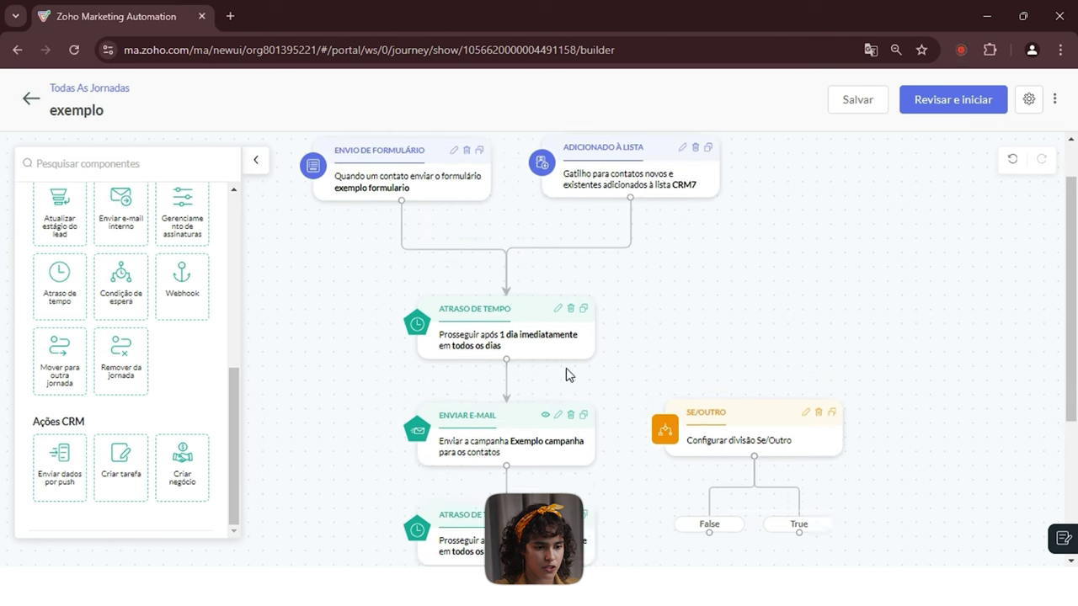
pyautogui.scroll(-3, 561, 373)
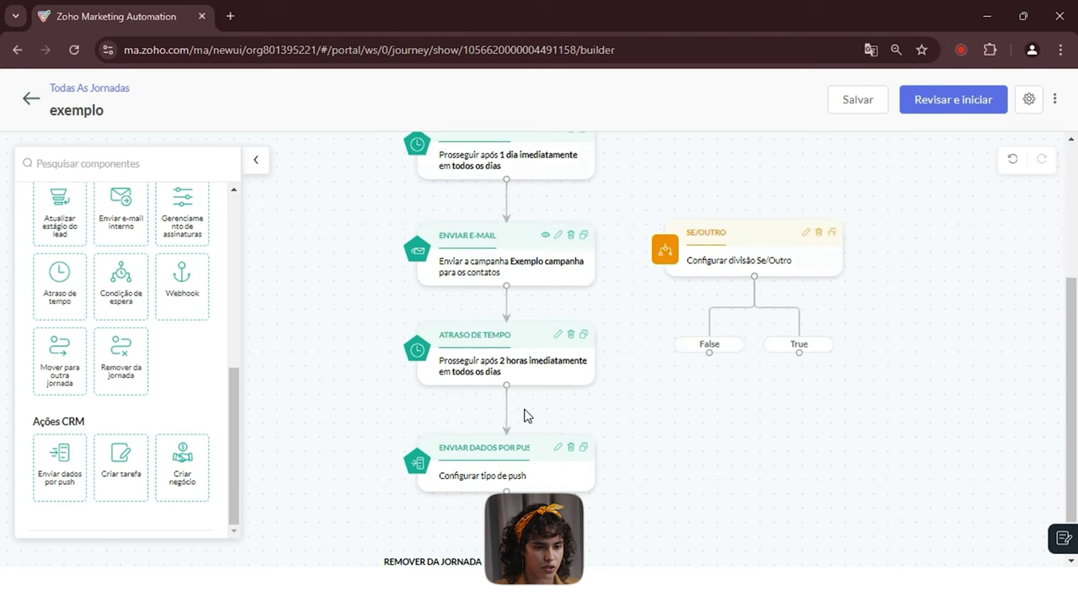
pyautogui.scroll(1, 529, 412)
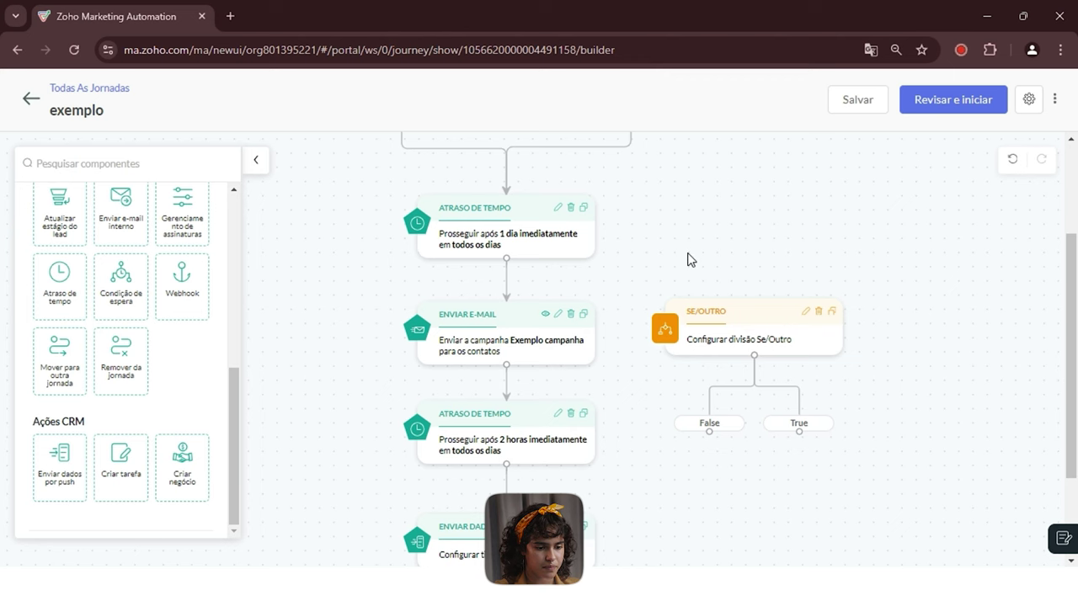
pyautogui.scroll(2, 687, 260)
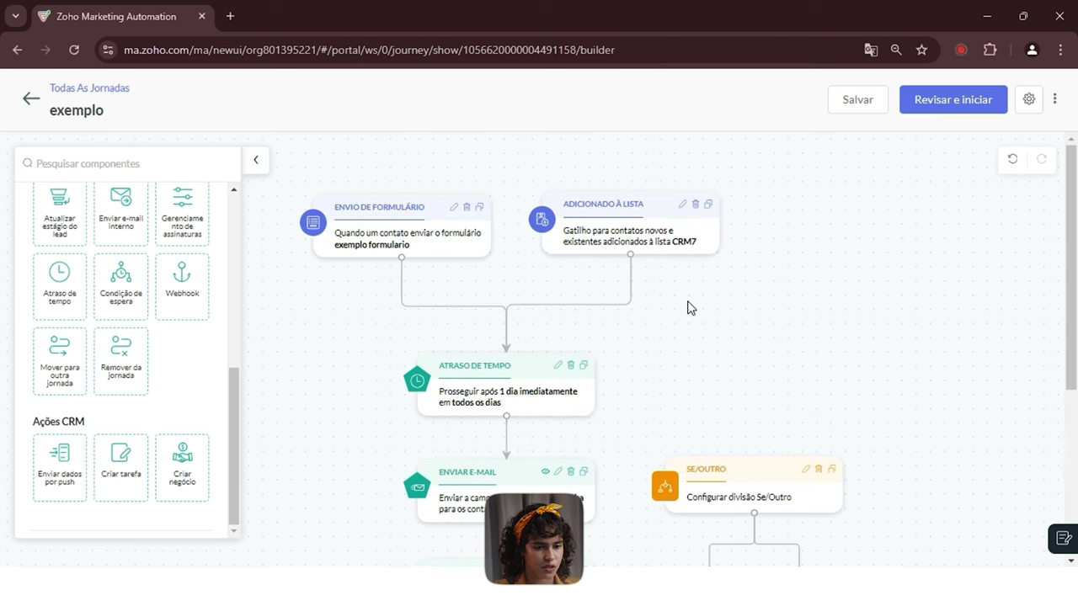
# Return to the journey list and examine the journeys' statuses and contact columns.
pyautogui.click(30, 100)
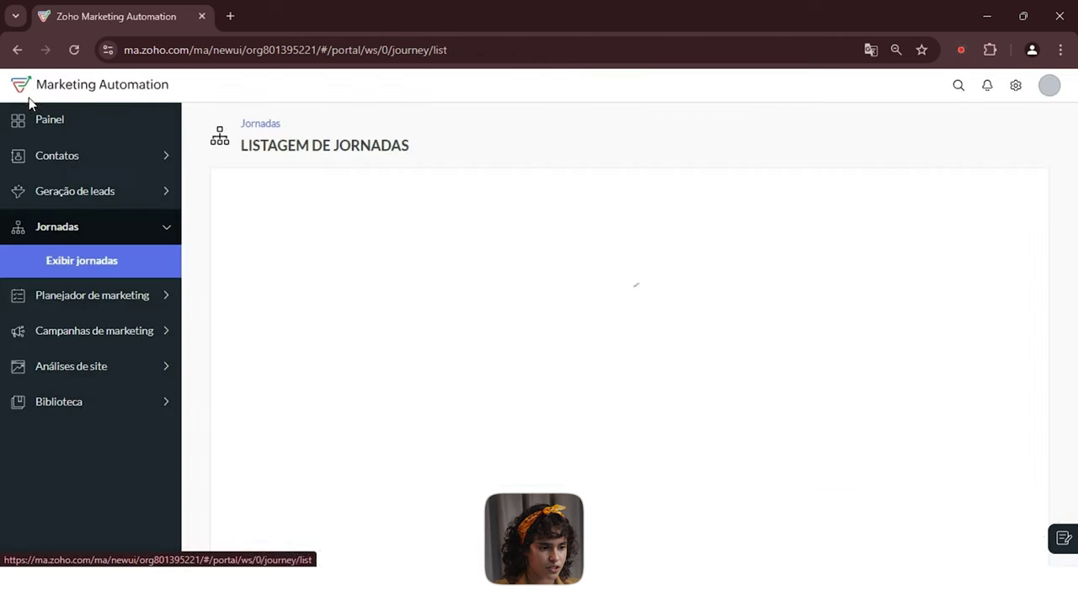
pyautogui.click(979, 291)
pyautogui.click(965, 234)
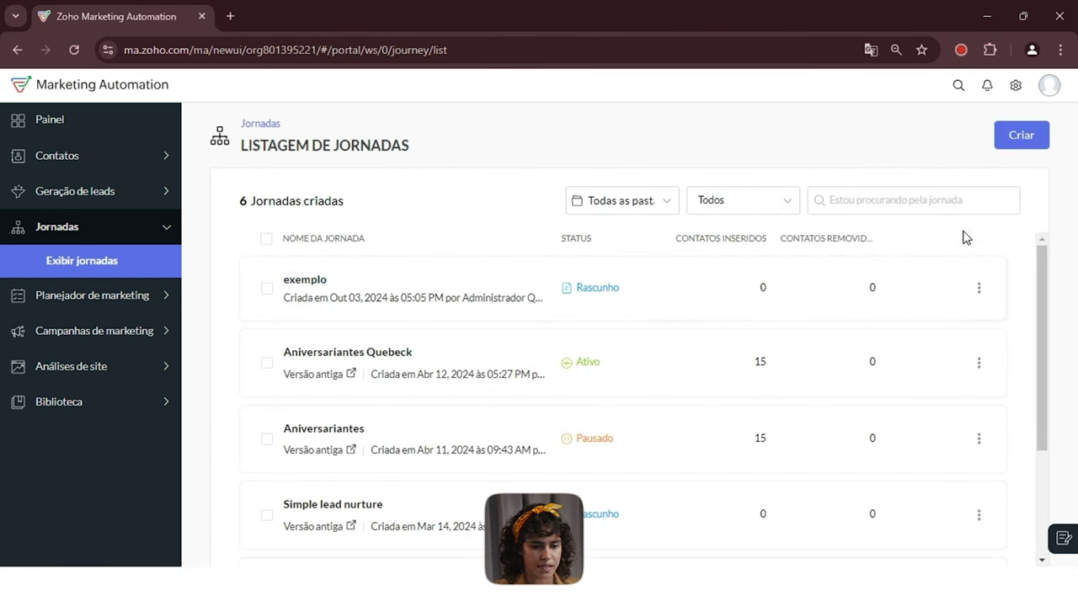
pyautogui.scroll(-1, 717, 367)
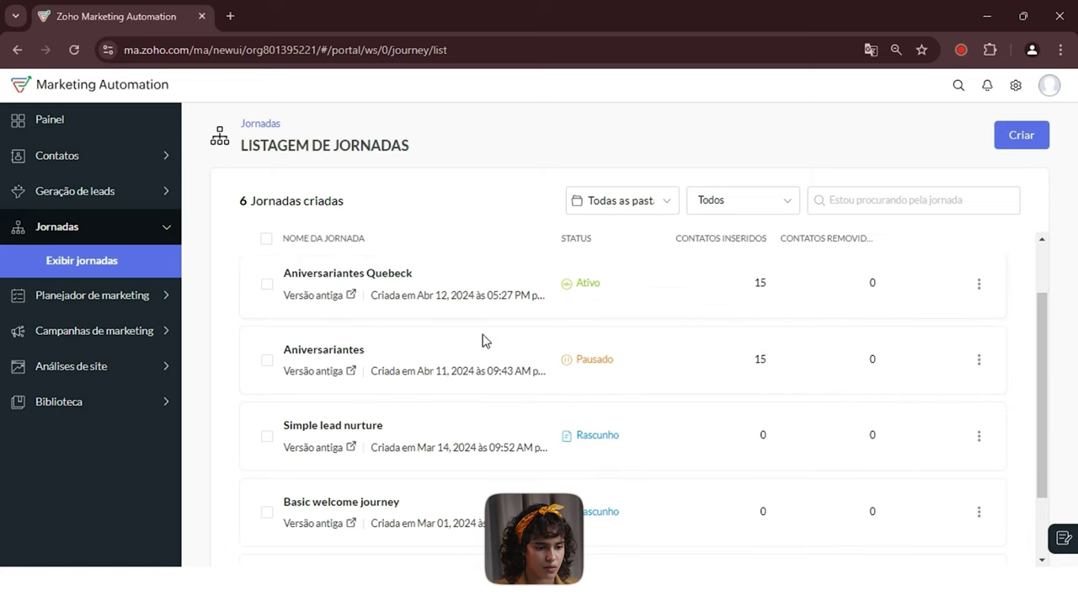
pyautogui.scroll(-1, 480, 339)
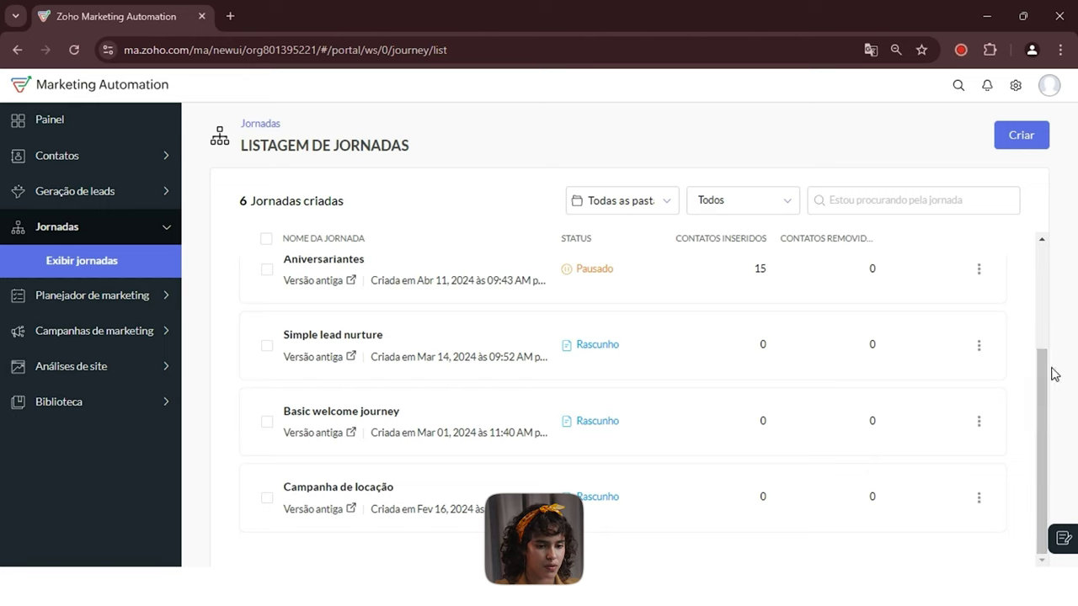
pyautogui.moveTo(1047, 375); pyautogui.dragTo(1068, 234)
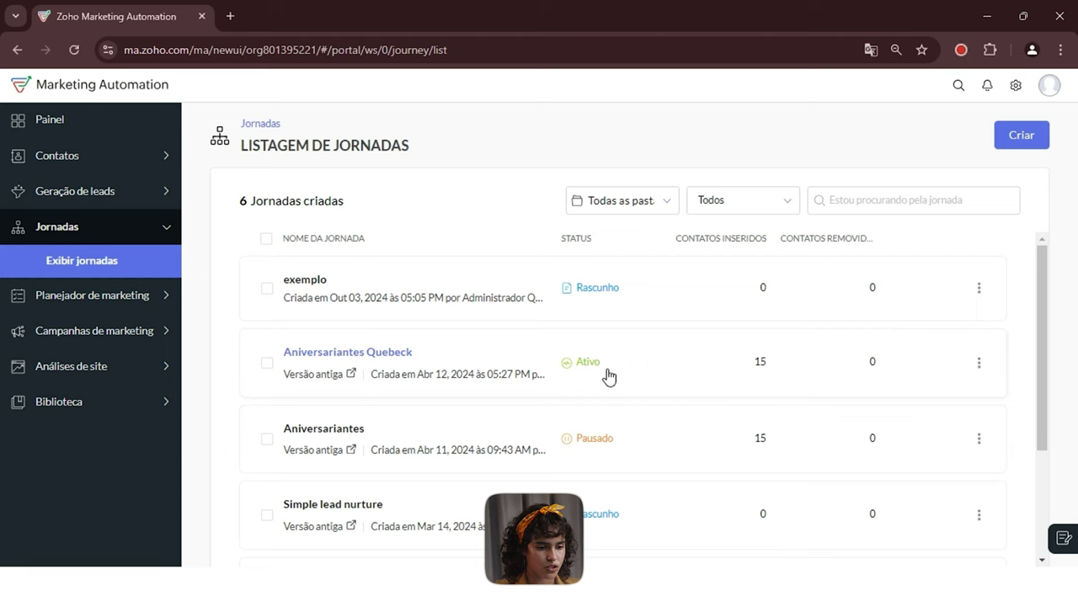
pyautogui.scroll(-2, 614, 349)
pyautogui.scroll(1, 614, 350)
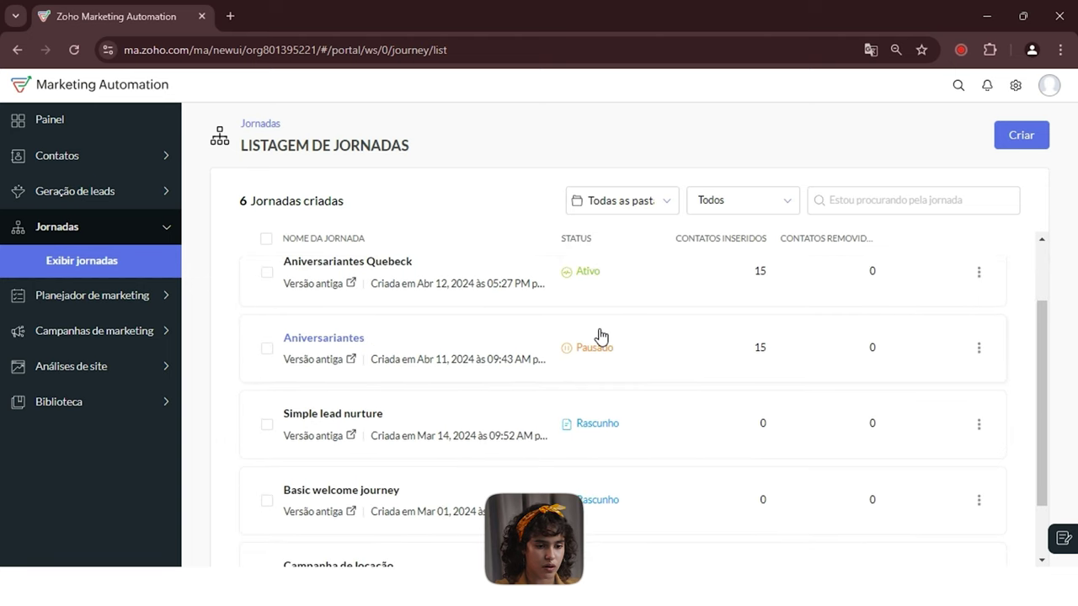
# Open the report of the email campaign Campanha Ranger 2 from the marketing campaigns' email list.
pyautogui.scroll(-1, 601, 335)
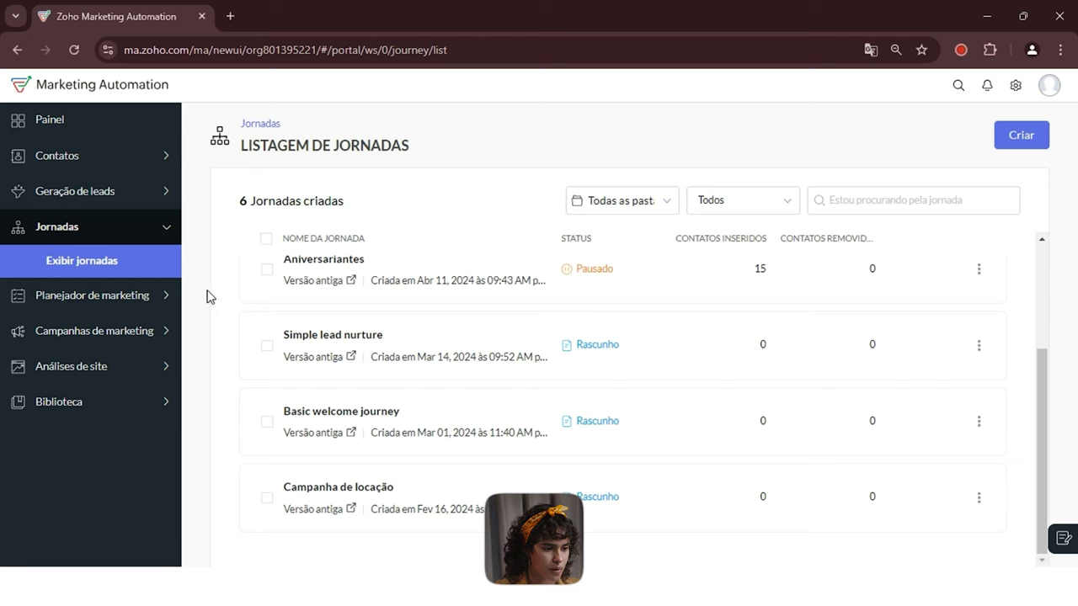
pyautogui.click(126, 334)
pyautogui.click(59, 336)
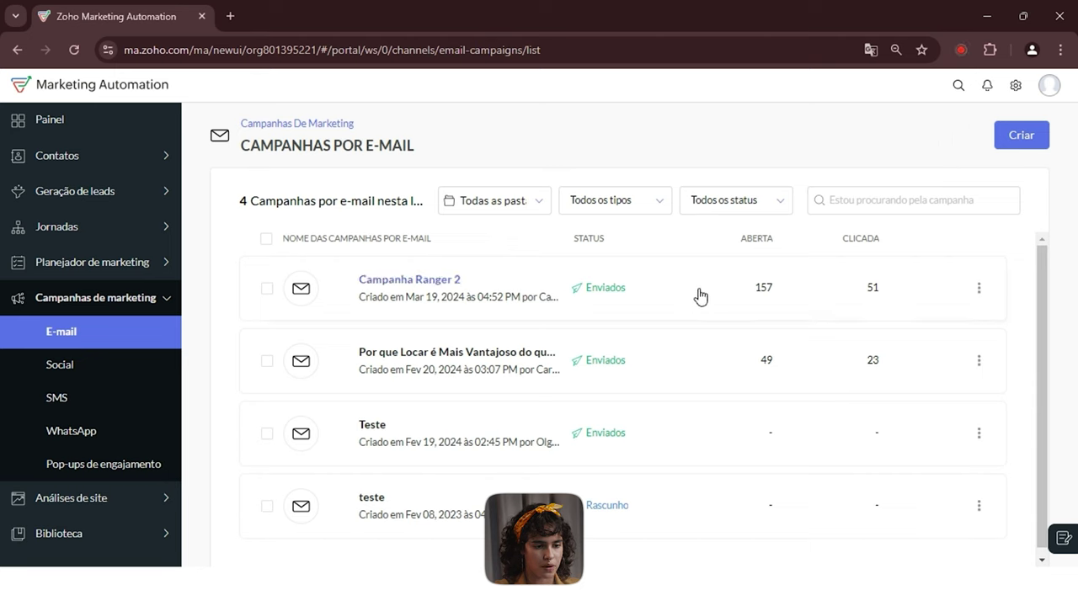
pyautogui.click(421, 290)
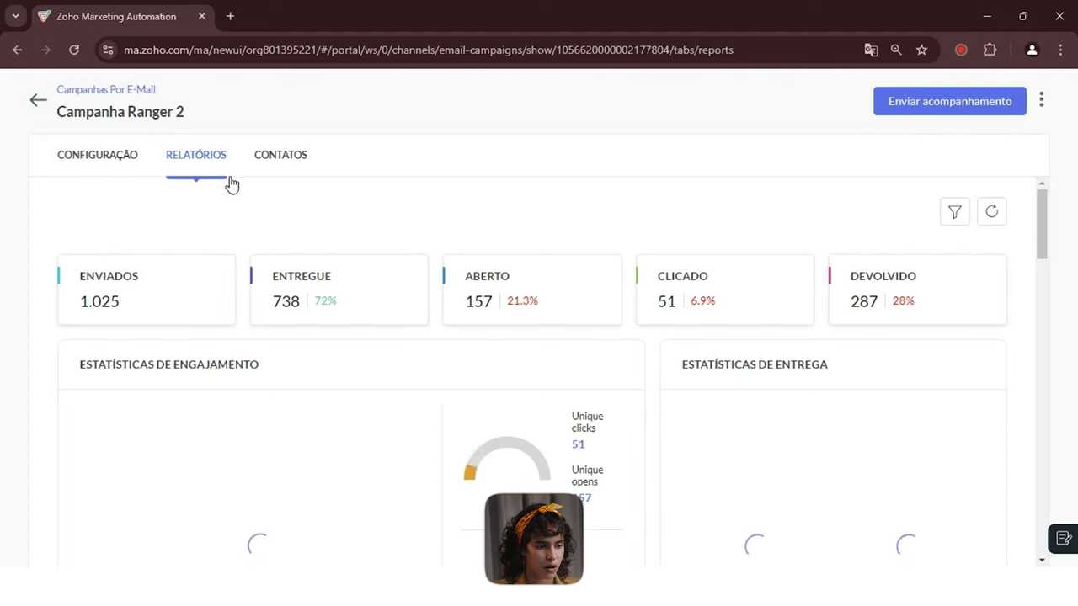
# Review the campaign report's summary figures for sent, delivered, opened, clicked and bounced emails.
pyautogui.moveTo(80, 272); pyautogui.dragTo(151, 313)
pyautogui.click(151, 313)
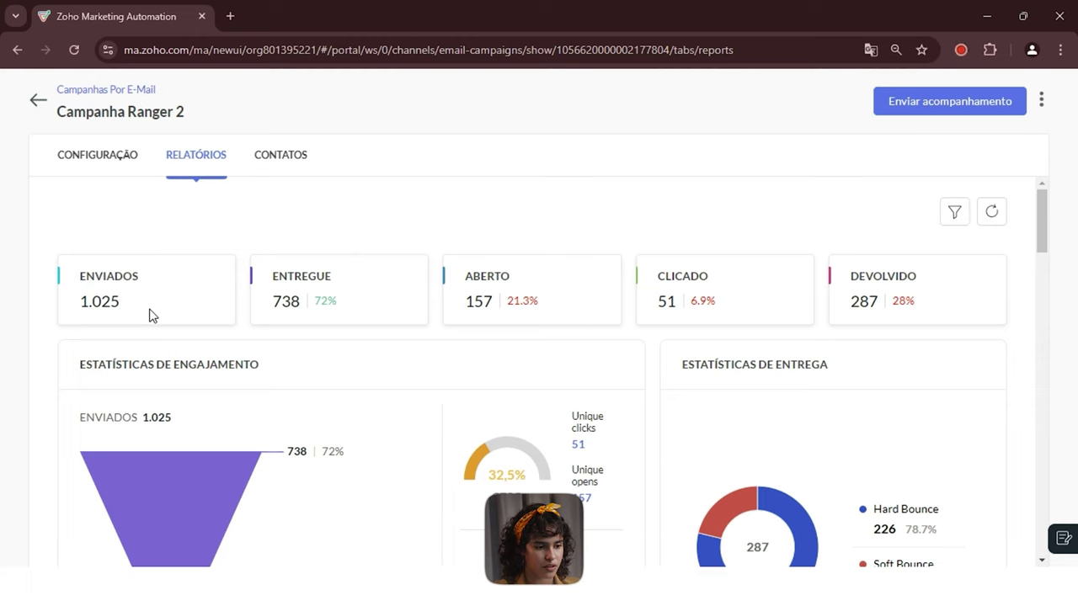
pyautogui.moveTo(268, 296); pyautogui.dragTo(311, 316)
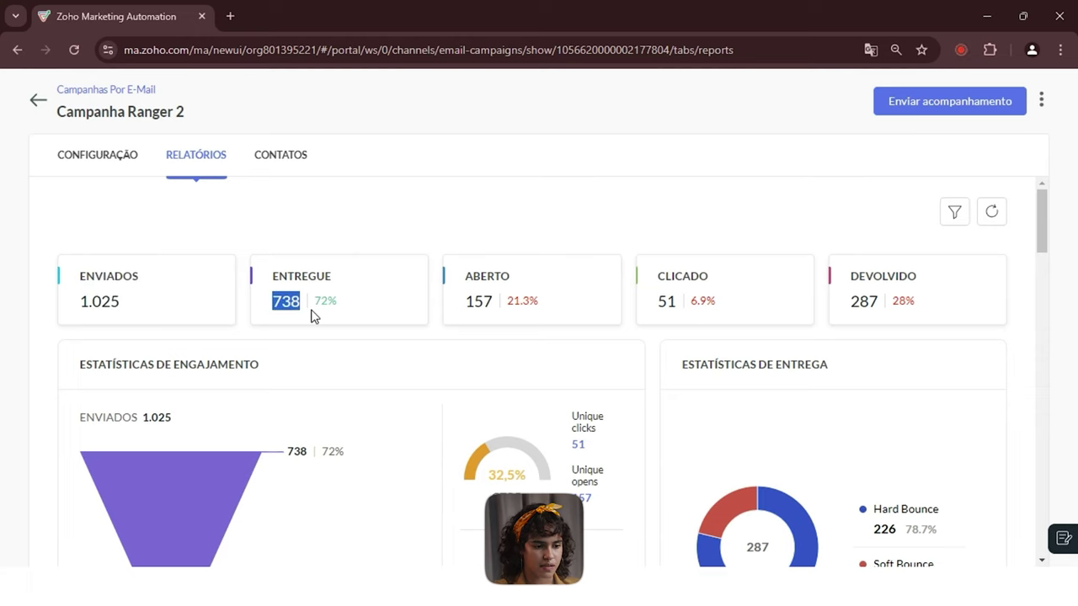
pyautogui.scroll(-1, 356, 317)
pyautogui.click(469, 222)
pyautogui.moveTo(469, 222); pyautogui.dragTo(494, 233)
pyautogui.moveTo(657, 222); pyautogui.dragTo(679, 227)
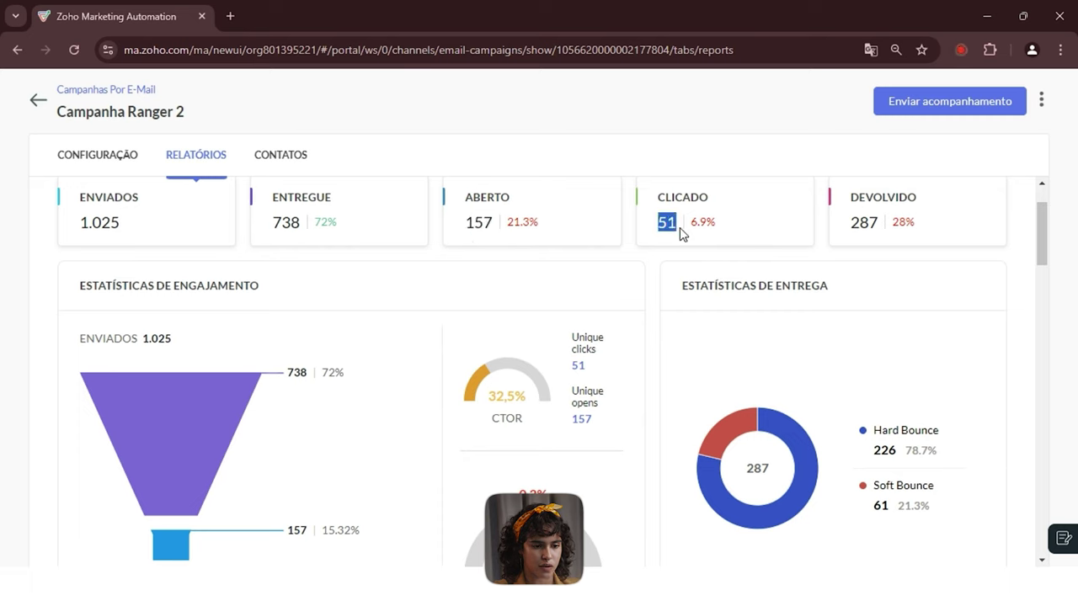
pyautogui.moveTo(851, 223); pyautogui.dragTo(880, 231)
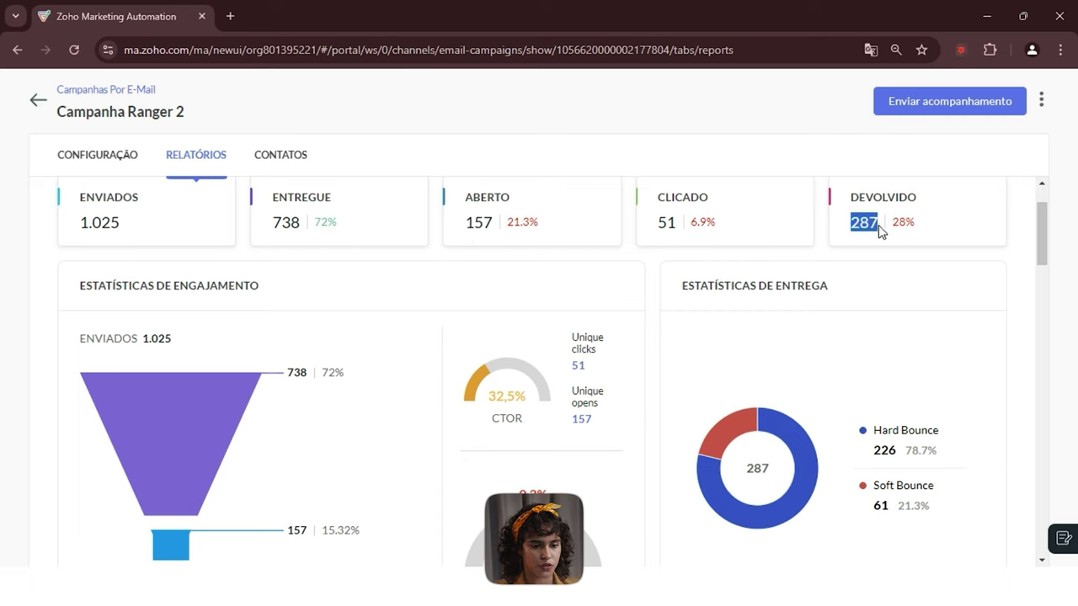
pyautogui.click(933, 273)
# Examine the delivery statistics, comparing hard bounces with soft bounces for Campanha Ranger 2.
pyautogui.scroll(-1, 933, 282)
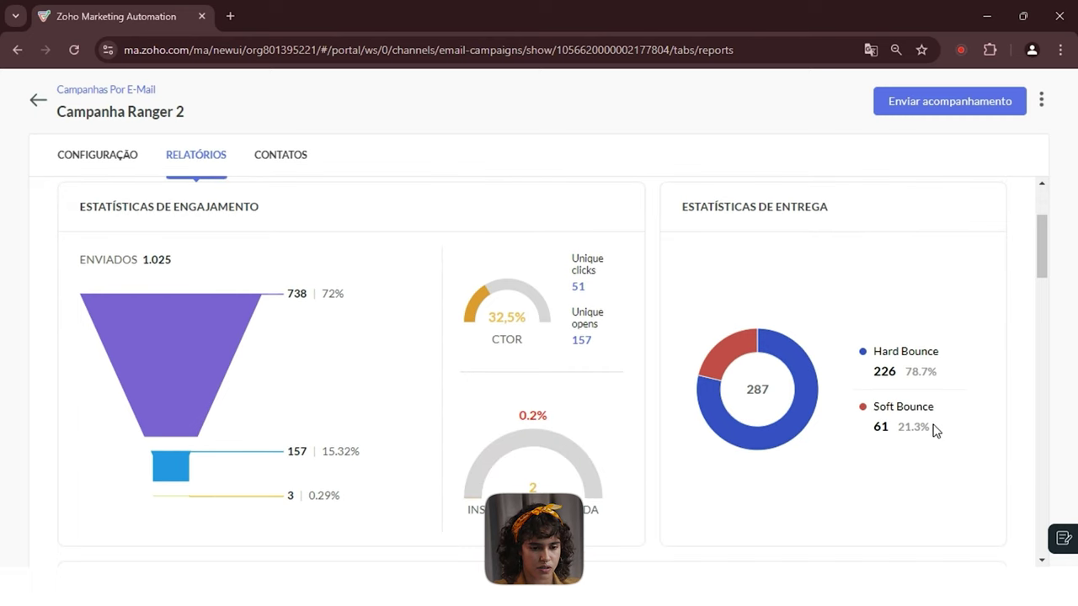
pyautogui.moveTo(867, 352); pyautogui.dragTo(935, 351)
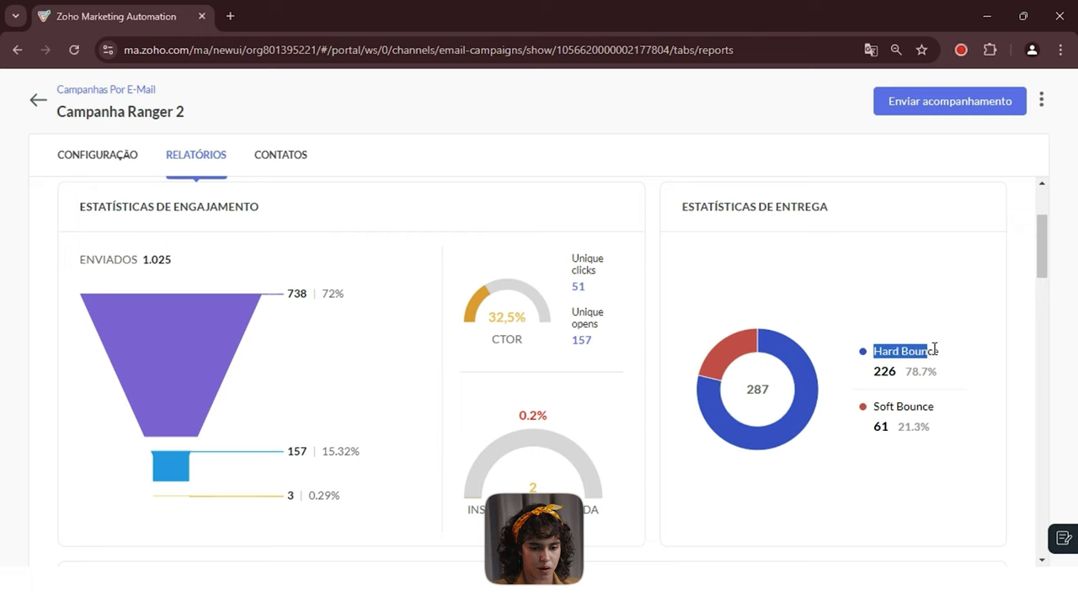
pyautogui.doubleClick(878, 371)
pyautogui.moveTo(803, 391)
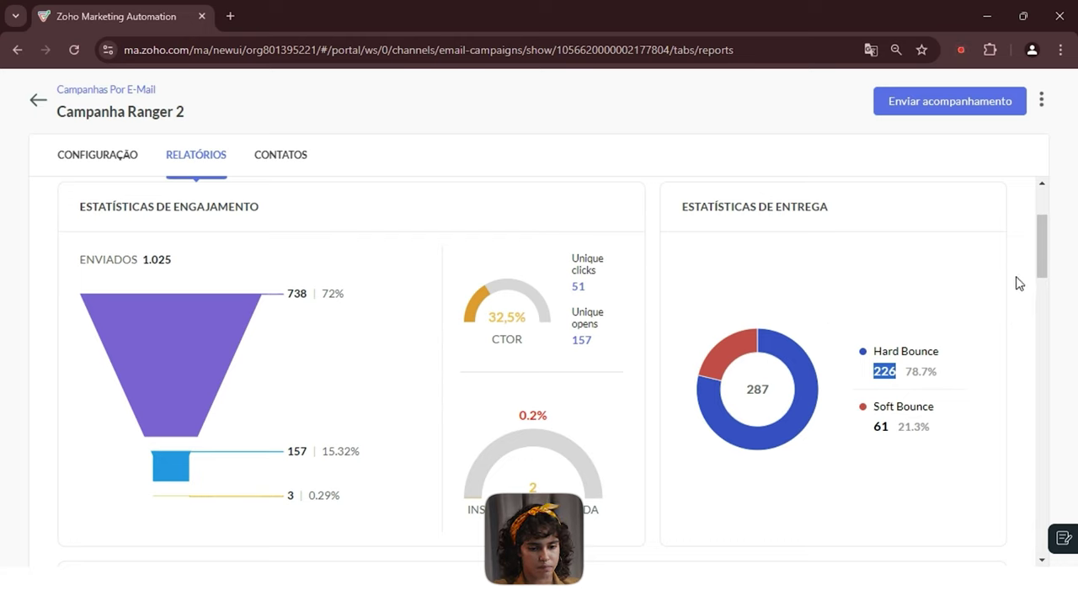
pyautogui.scroll(-1, 925, 385)
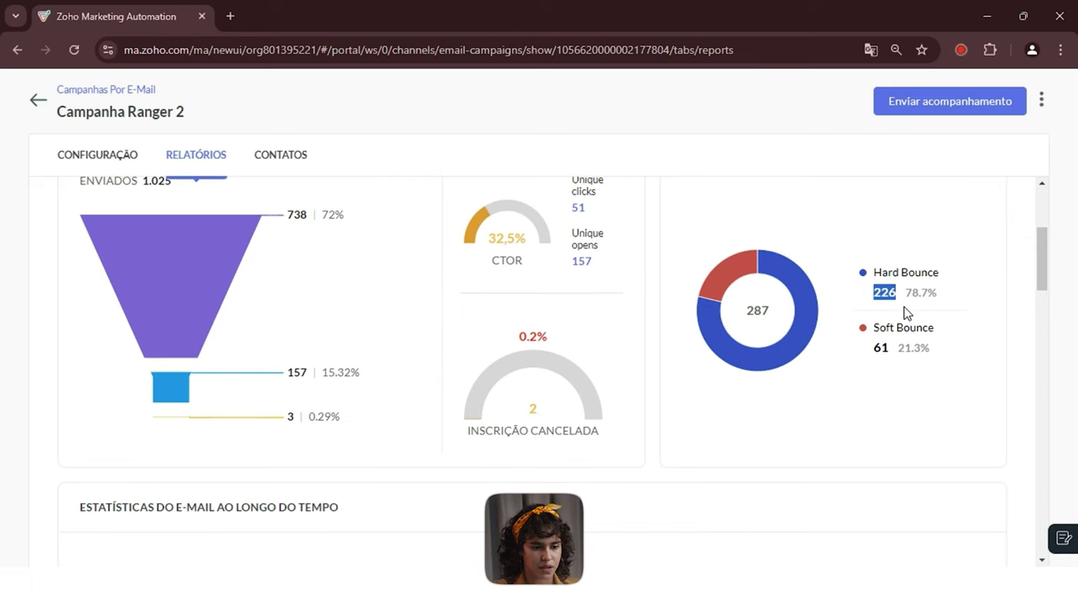
pyautogui.scroll(1, 905, 332)
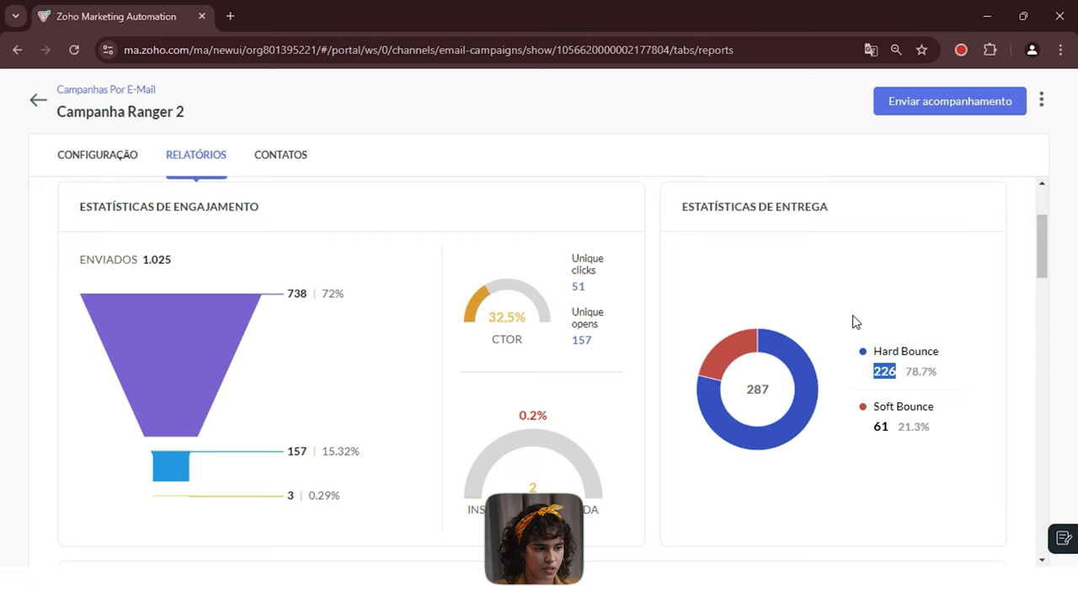
# Examine the campaign's engagement funnel and its statistics over time, by domain, location, device and web browser.
pyautogui.moveTo(215, 383)
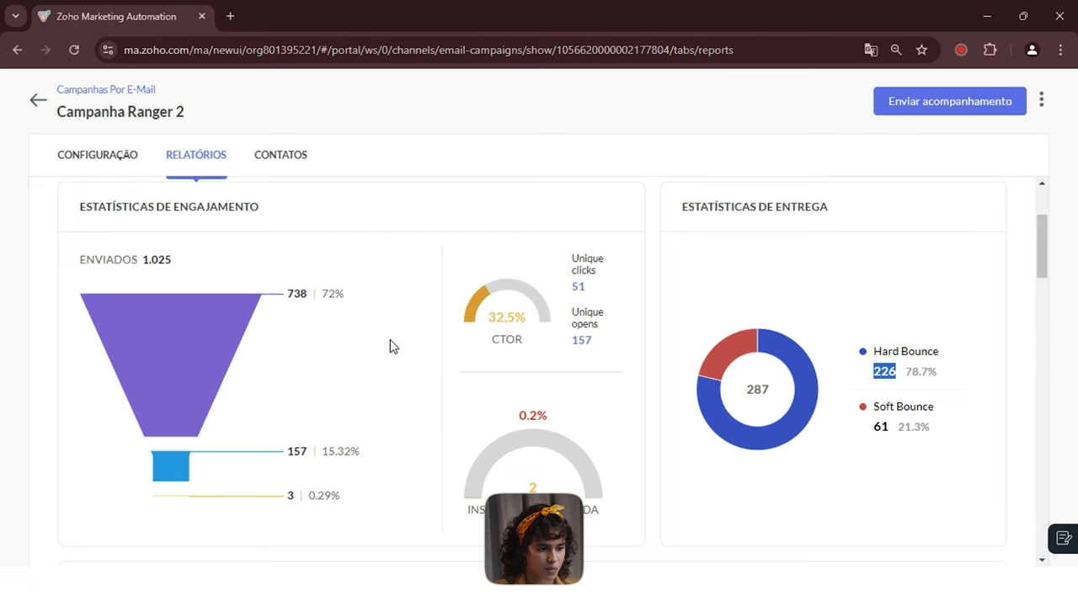
pyautogui.scroll(-1, 395, 350)
pyautogui.scroll(-5, 325, 408)
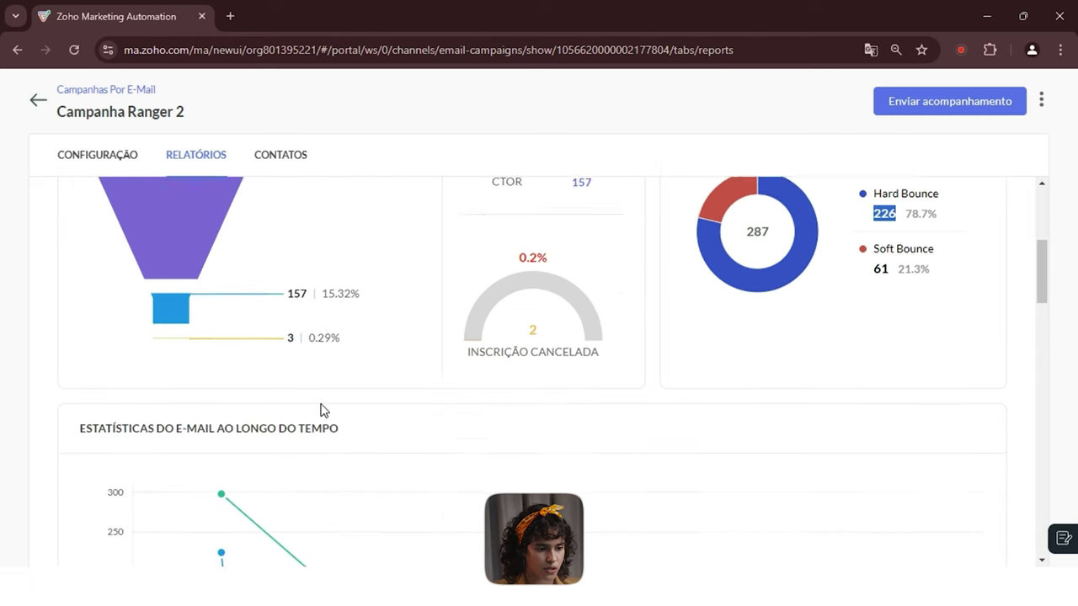
pyautogui.scroll(-8, 325, 406)
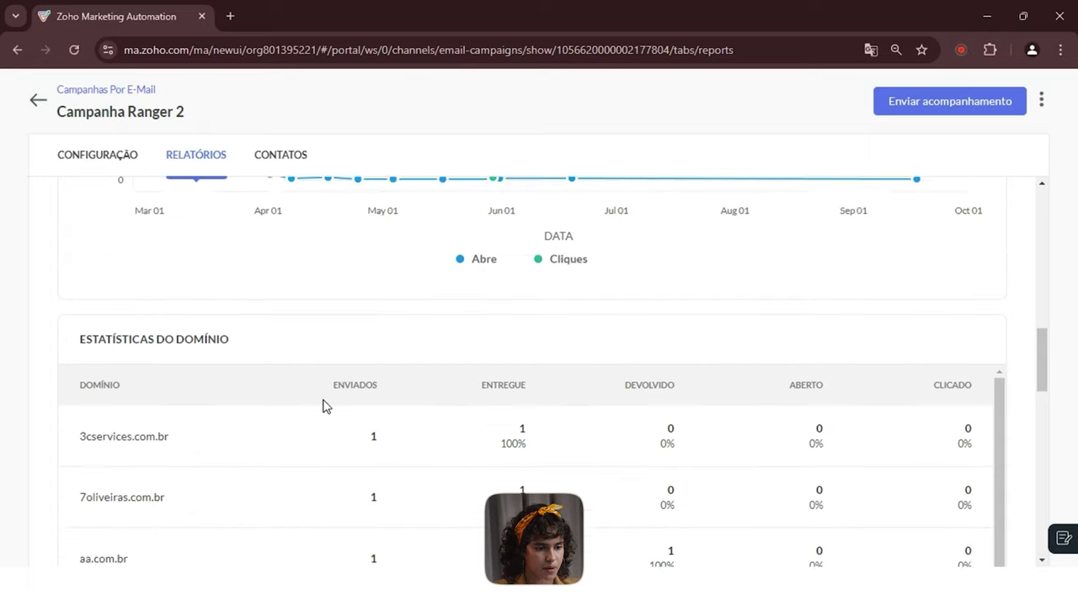
pyautogui.scroll(-5, 325, 407)
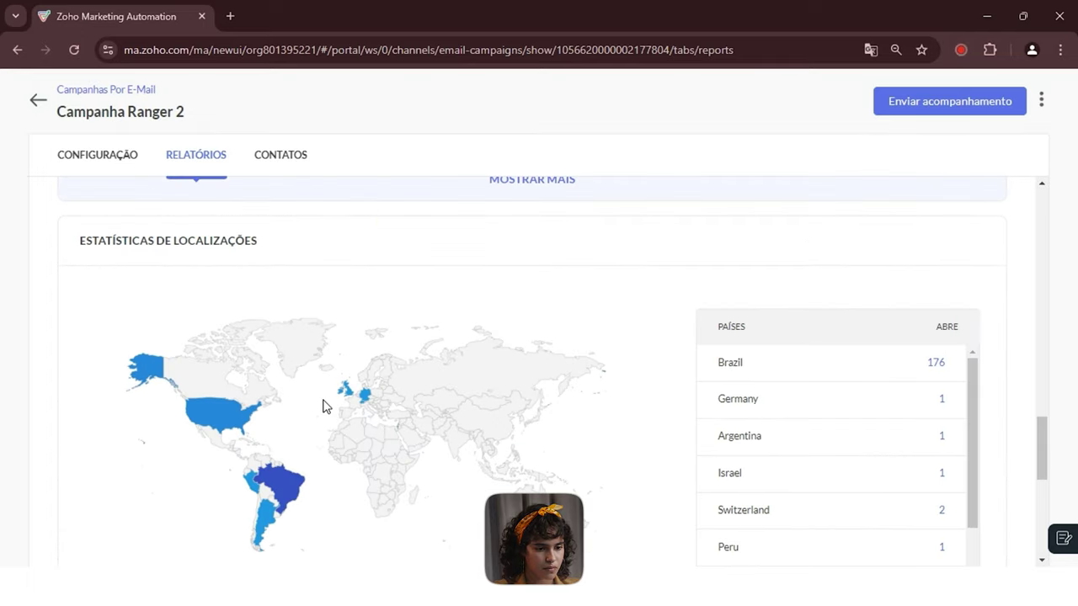
pyautogui.moveTo(300, 337)
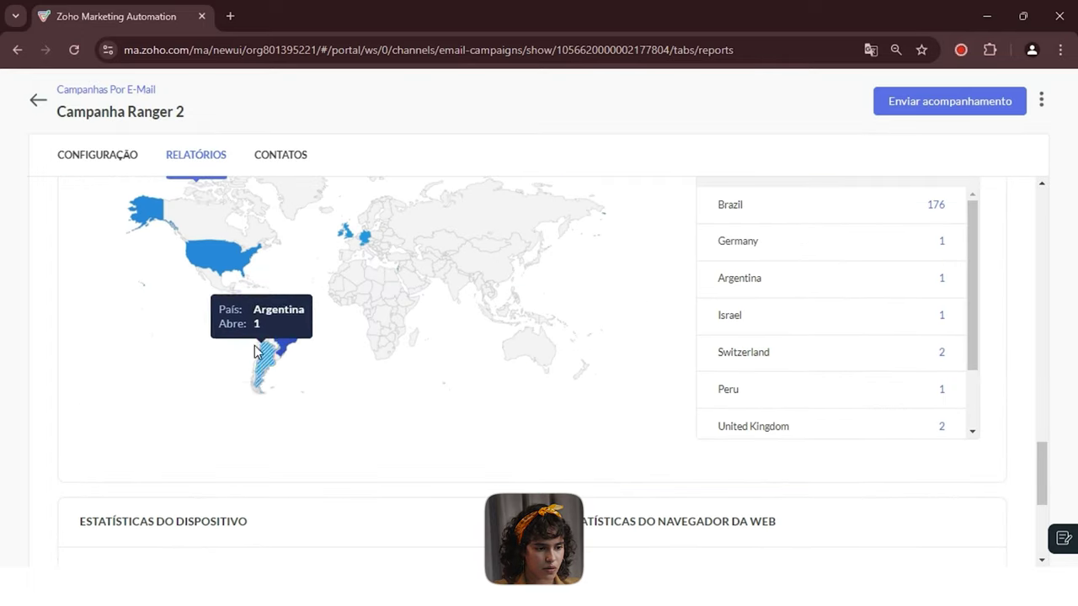
pyautogui.moveTo(351, 247)
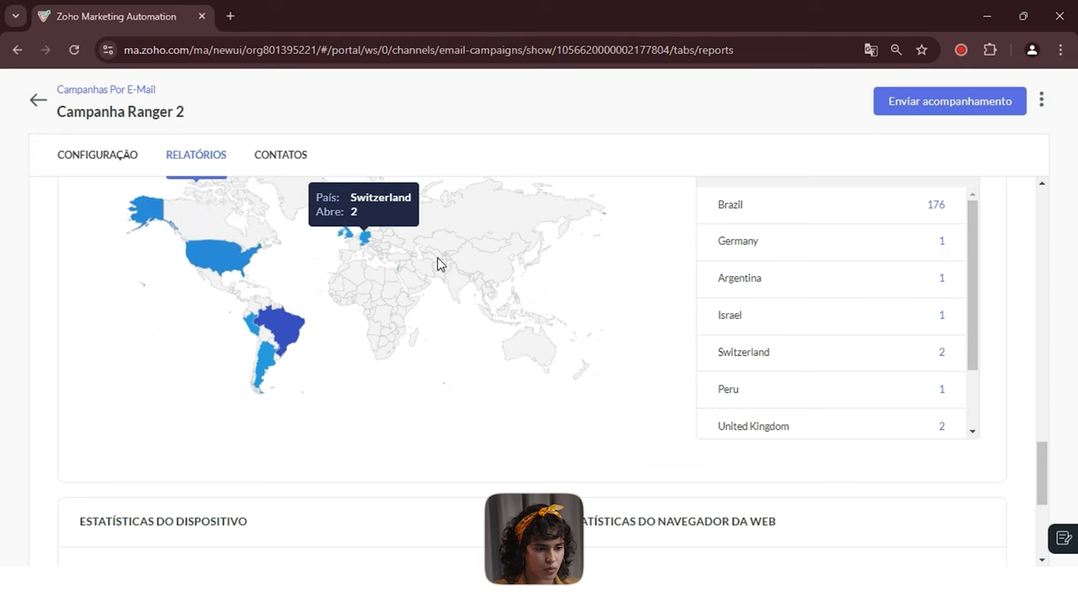
pyautogui.scroll(-3, 609, 408)
pyautogui.scroll(-1, 607, 389)
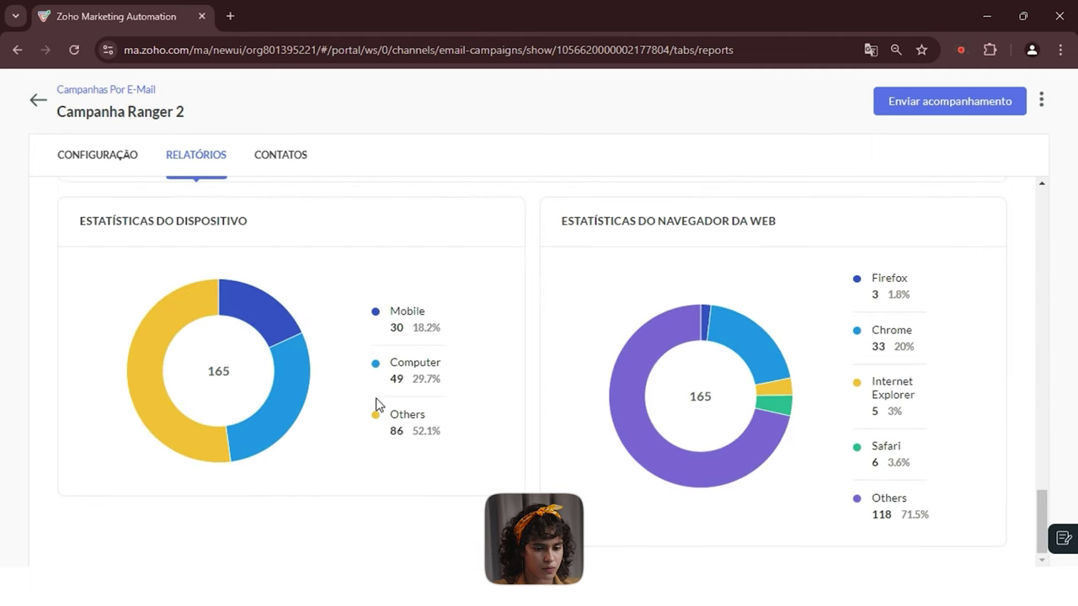
# Leave the Campanha Ranger 2 report for the email campaign list and collapse the Campanhas de marketing section.
pyautogui.moveTo(1042, 519); pyautogui.dragTo(1075, 164)
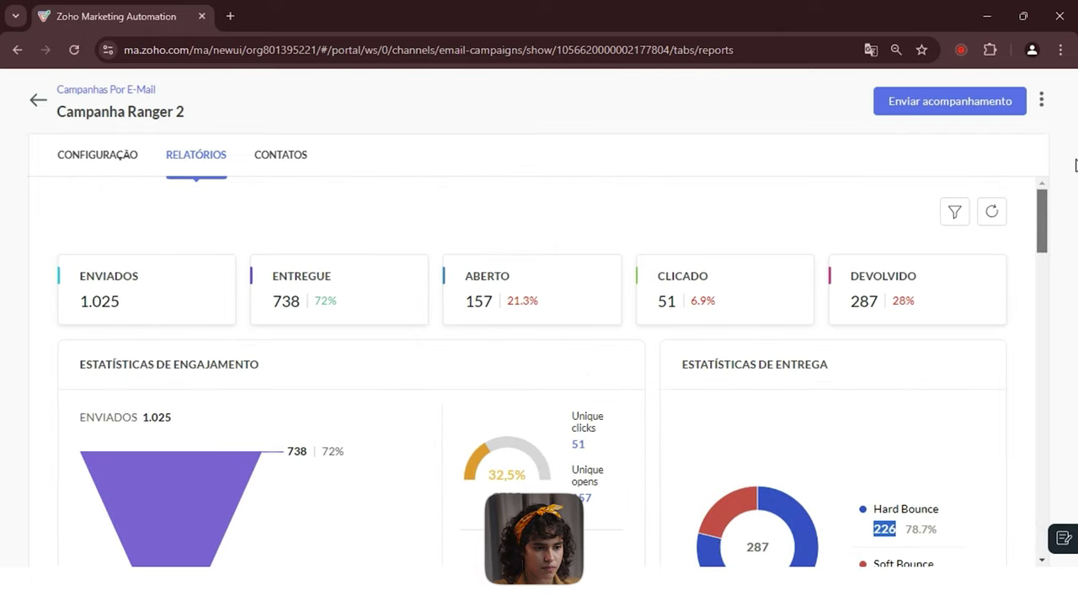
pyautogui.click(37, 102)
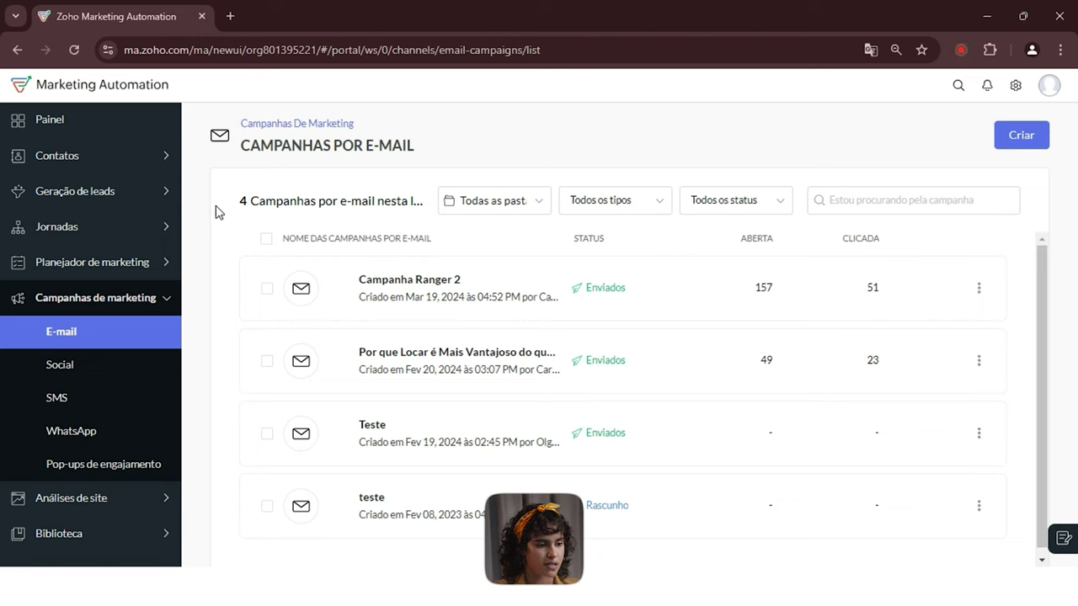
pyautogui.click(161, 297)
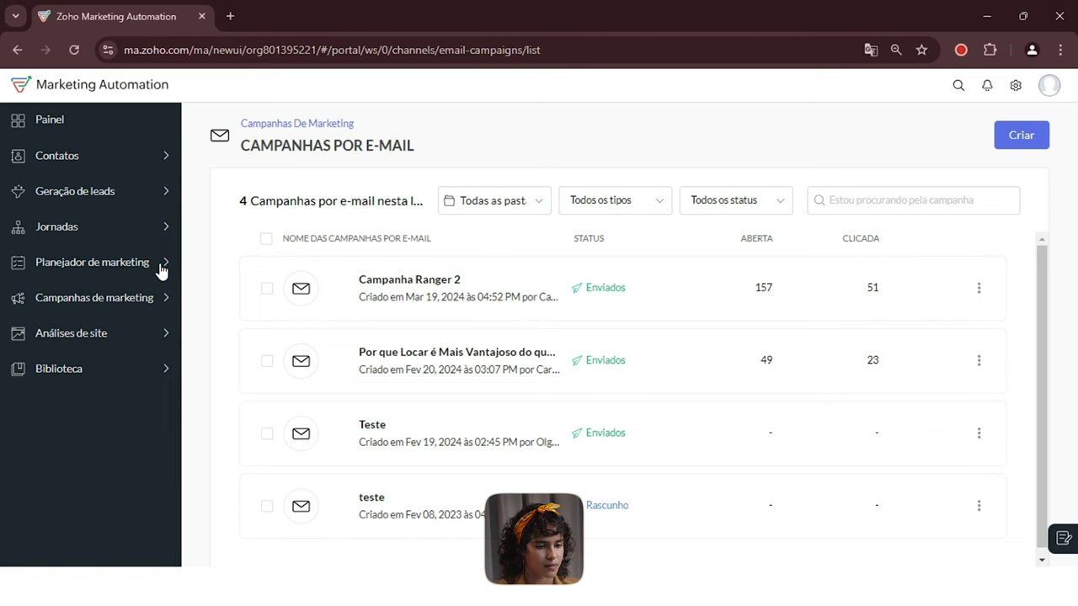